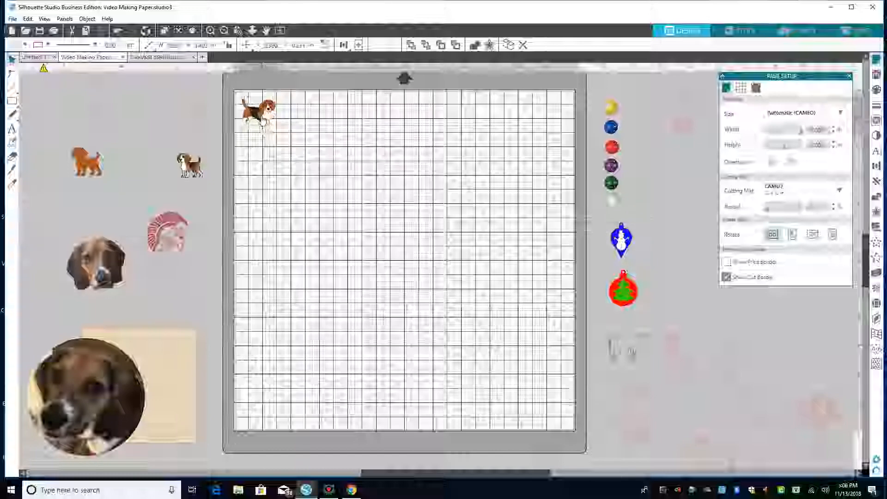
# Enlarge the beagle in the page's upper-left corner to about 1.76 in tall and nudge the small tricolor puppy beside the page.
pyautogui.click(265, 121)
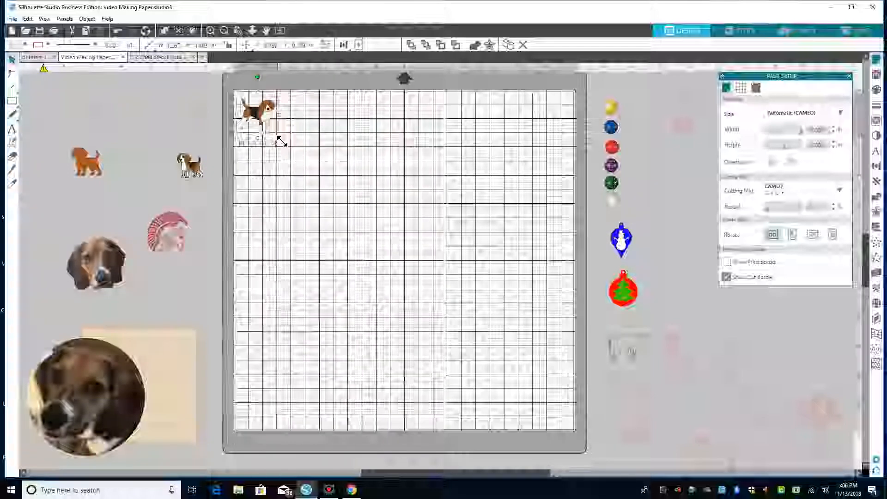
pyautogui.moveTo(279, 141); pyautogui.dragTo(289, 151)
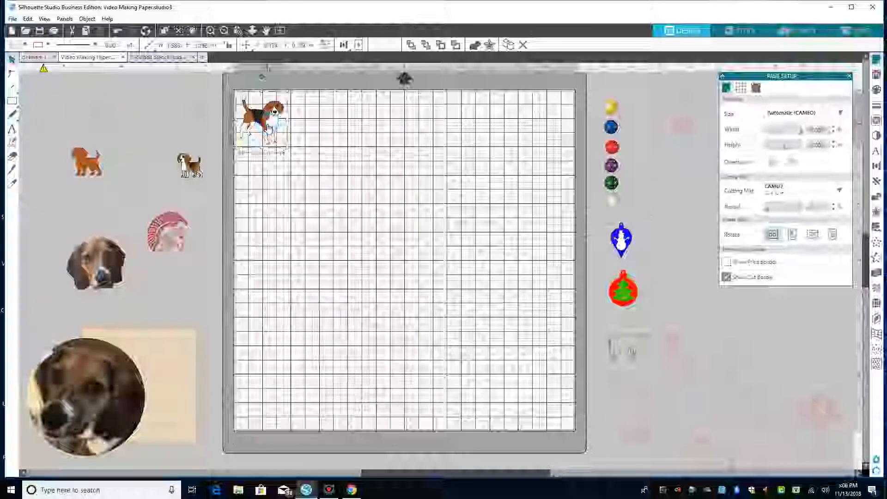
pyautogui.moveTo(192, 165); pyautogui.dragTo(189, 161)
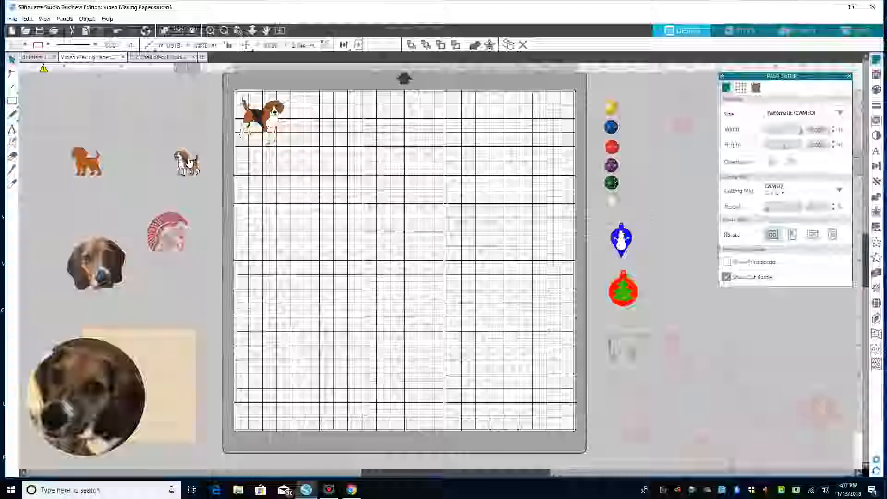
pyautogui.click(217, 148)
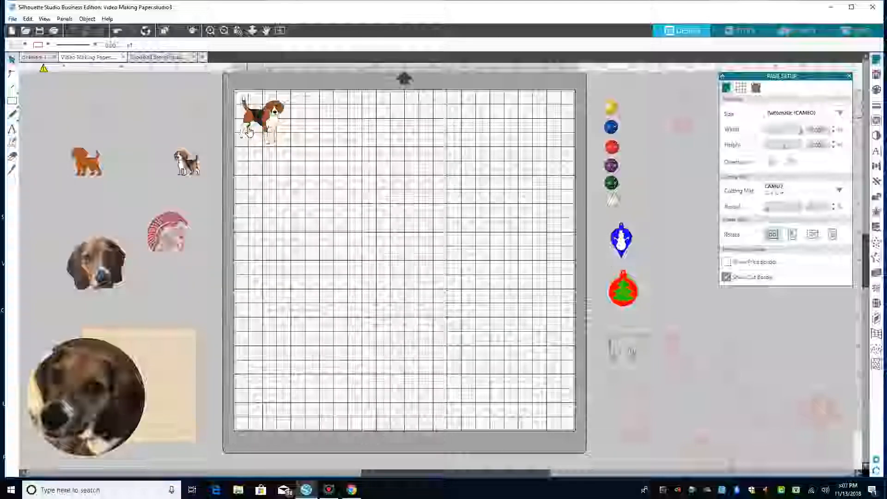
# Try filling the page with copies of the large beagle alone, and undo the fill.
pyautogui.click(268, 124)
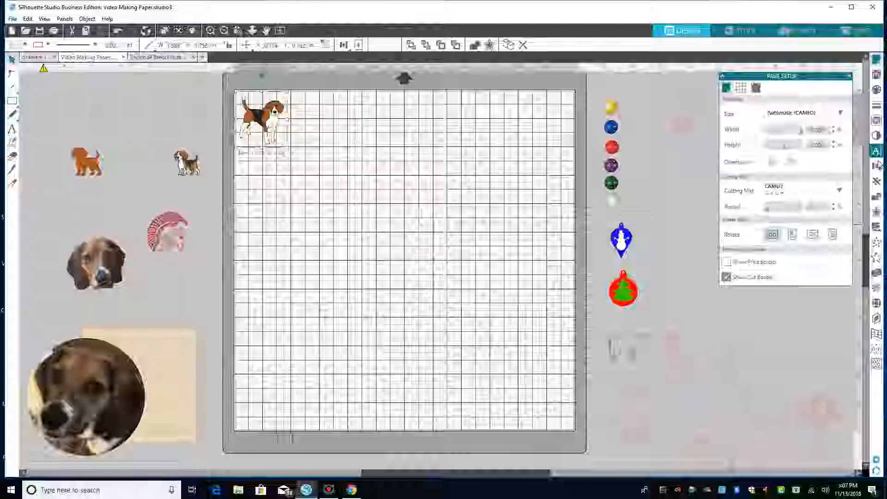
pyautogui.click(876, 181)
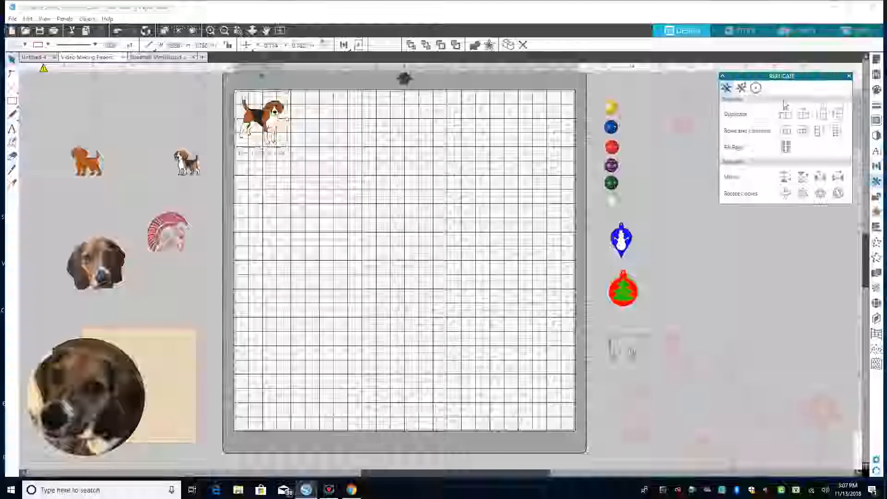
pyautogui.click(786, 147)
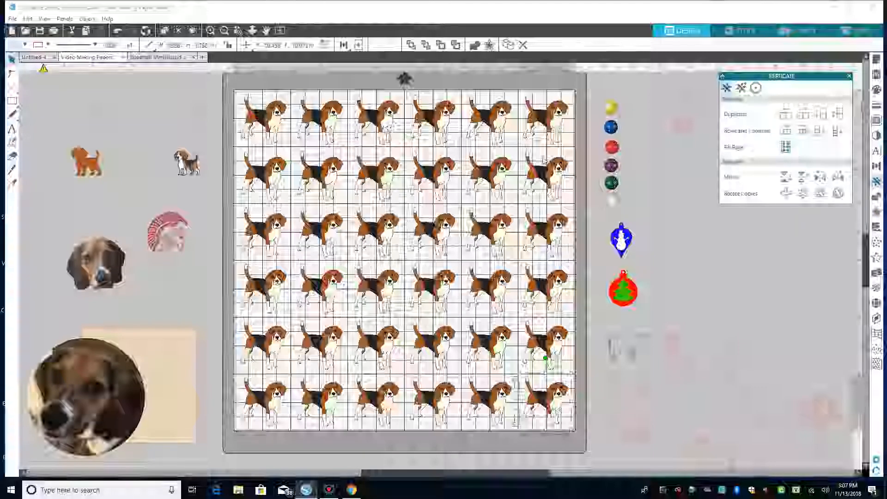
pyautogui.click(689, 162)
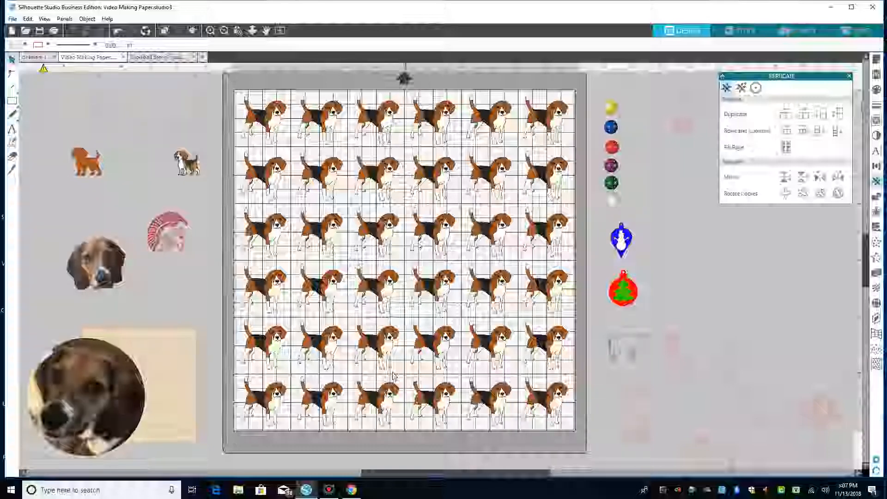
pyautogui.click(119, 32)
pyautogui.click(119, 31)
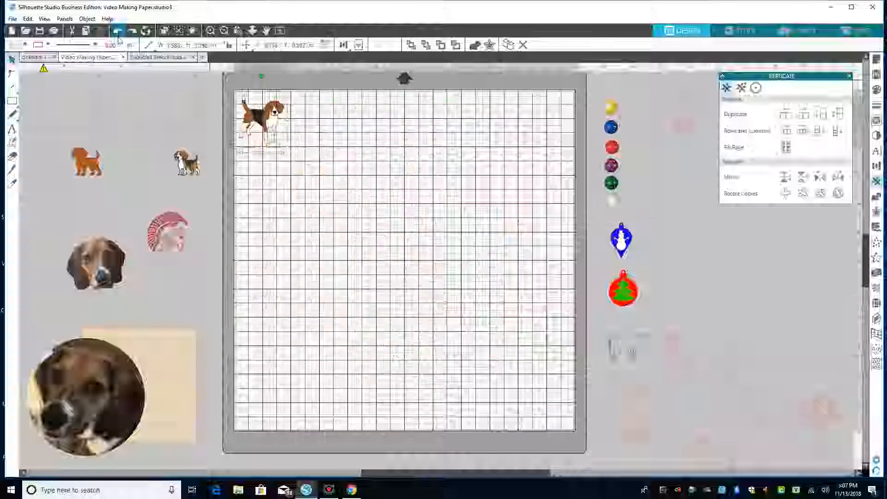
# Place the small tricolor puppy beside the large beagle and fill the page with copies of the pair.
pyautogui.moveTo(185, 169); pyautogui.dragTo(294, 135)
pyautogui.click(321, 137)
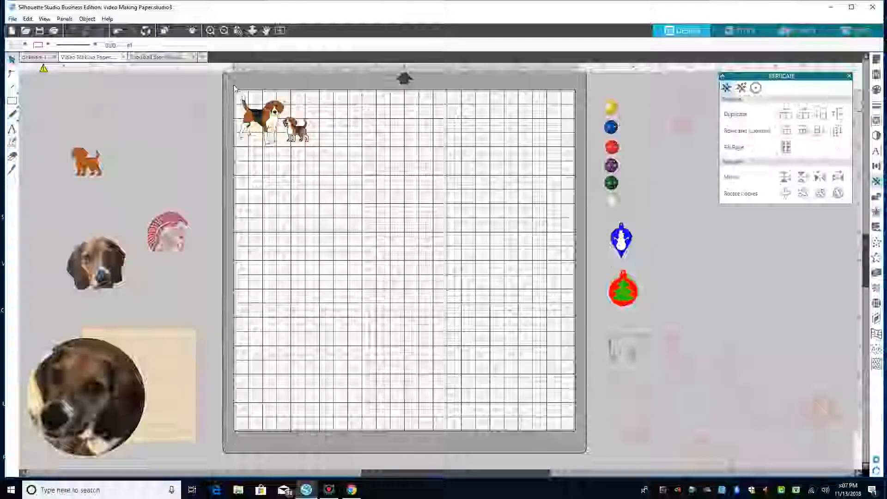
pyautogui.moveTo(235, 91); pyautogui.dragTo(318, 153)
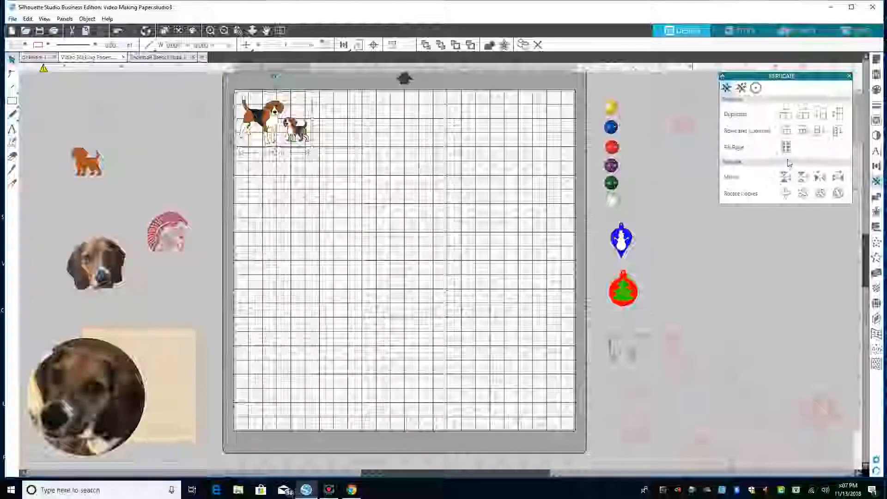
pyautogui.click(786, 147)
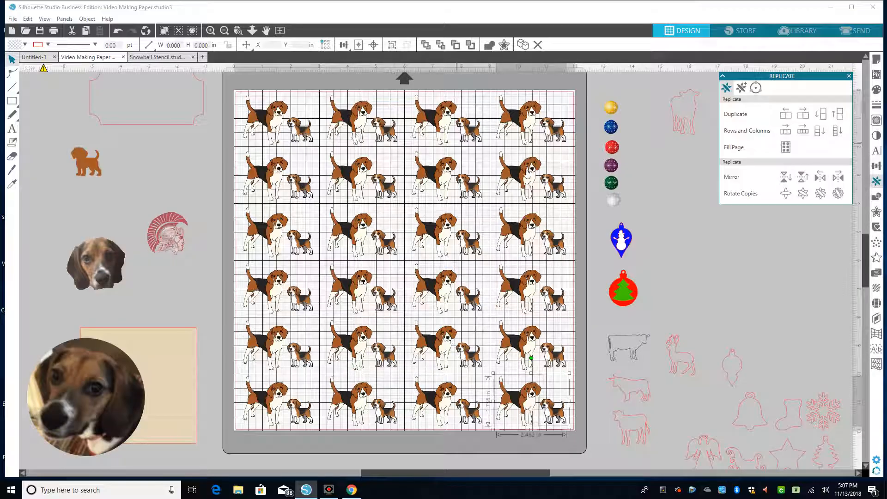
pyautogui.click(122, 31)
pyautogui.click(132, 32)
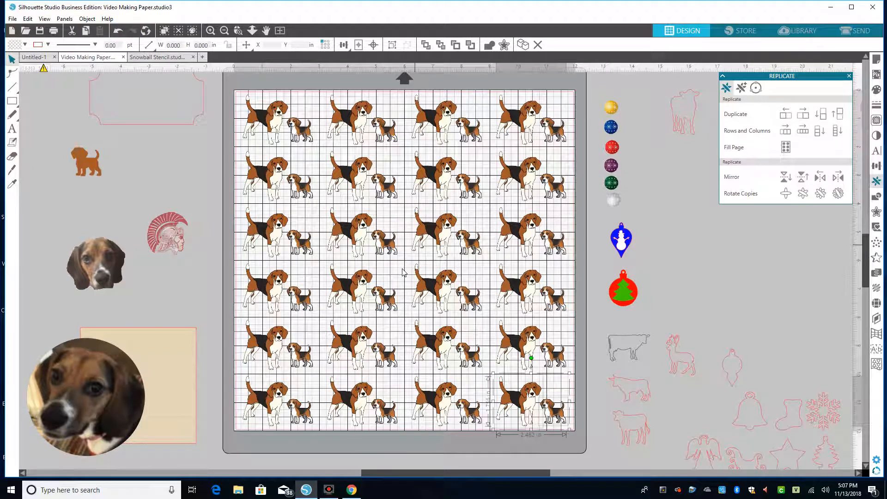
# Place the round dog photo over the middle of the page and bring it in front of the dog pattern.
pyautogui.moveTo(115, 371); pyautogui.dragTo(473, 237)
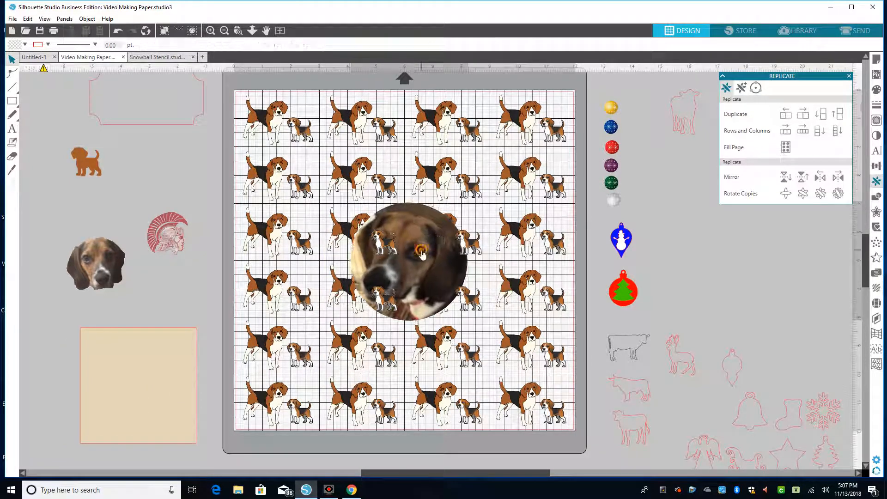
pyautogui.rightClick(422, 250)
pyautogui.click(458, 206)
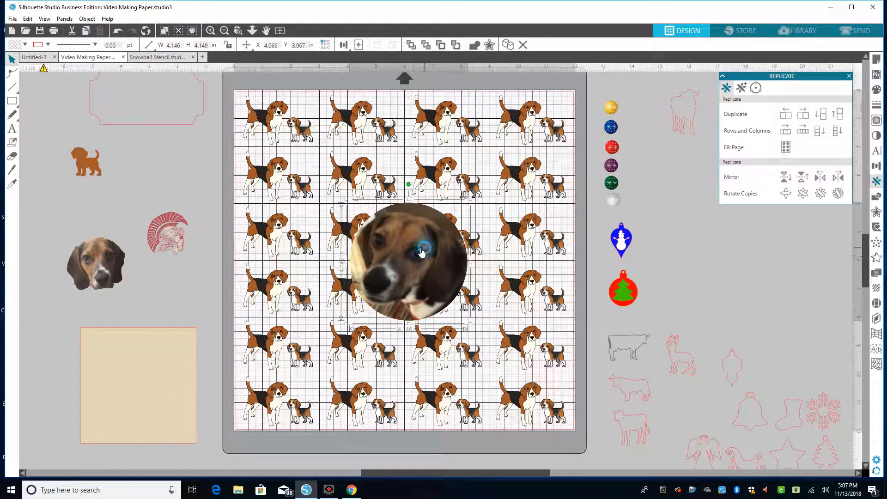
pyautogui.moveTo(425, 252)
pyautogui.mouseDown()
pyautogui.moveTo(385, 208)
pyautogui.moveTo(421, 250)
pyautogui.mouseUp()
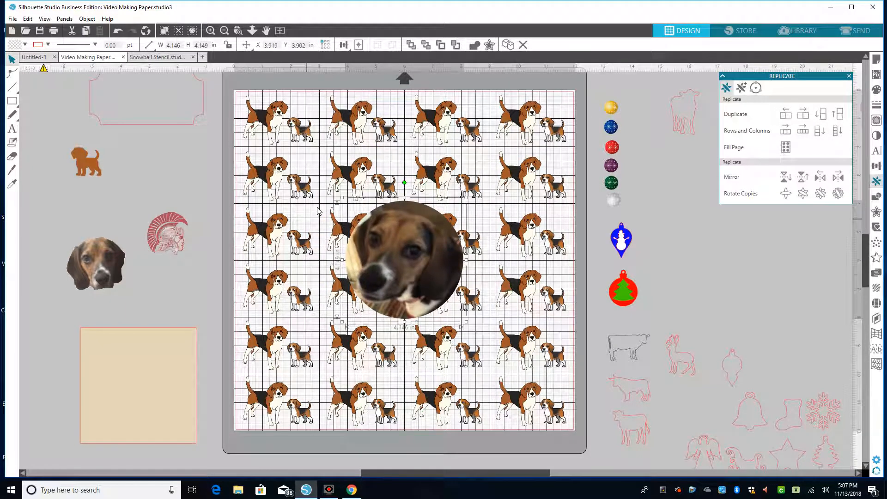
# Move the round photo off the page and set the fill transparency of the whole dog pattern to 77%.
pyautogui.moveTo(345, 246); pyautogui.dragTo(71, 374)
pyautogui.moveTo(237, 95); pyautogui.dragTo(570, 424)
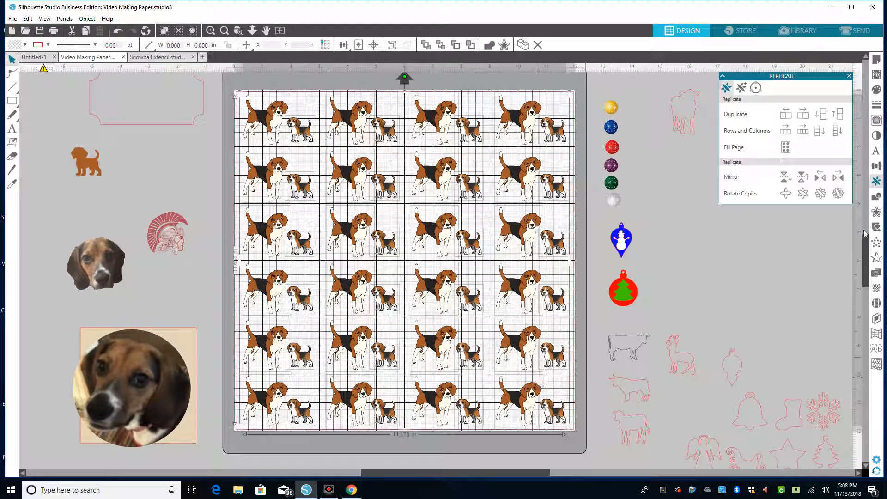
pyautogui.click(876, 91)
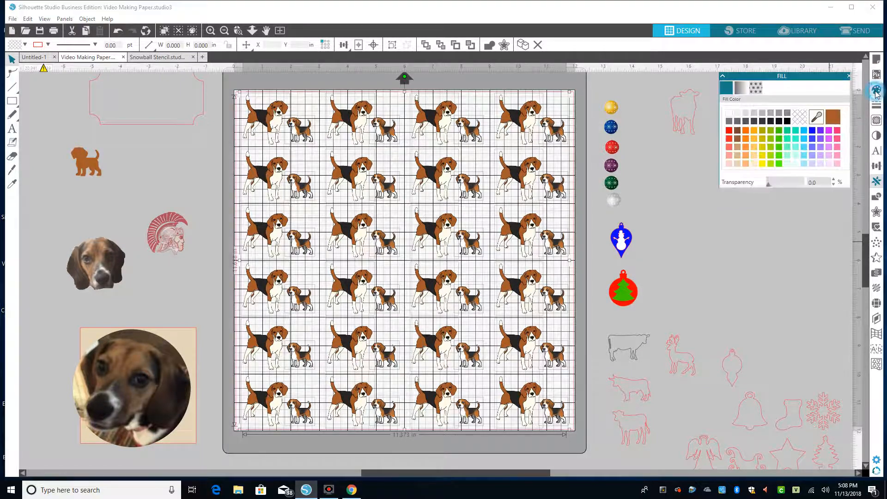
pyautogui.moveTo(769, 187); pyautogui.dragTo(793, 187)
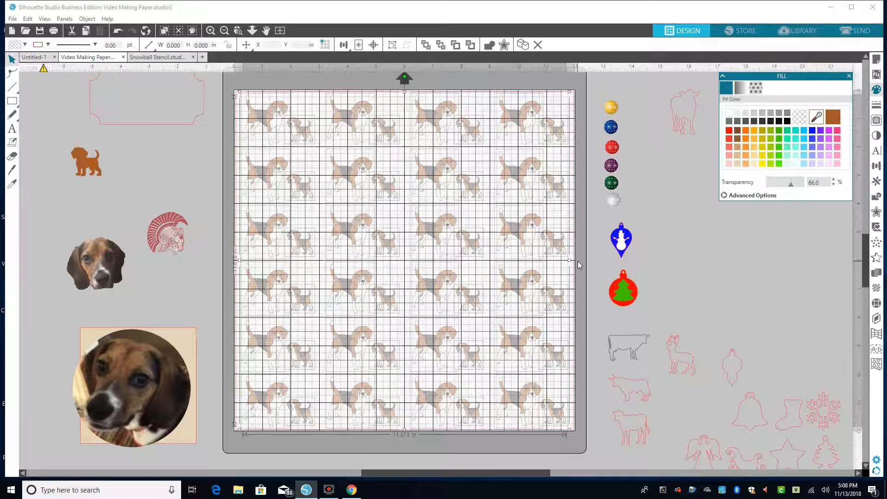
pyautogui.moveTo(792, 187); pyautogui.dragTo(796, 190)
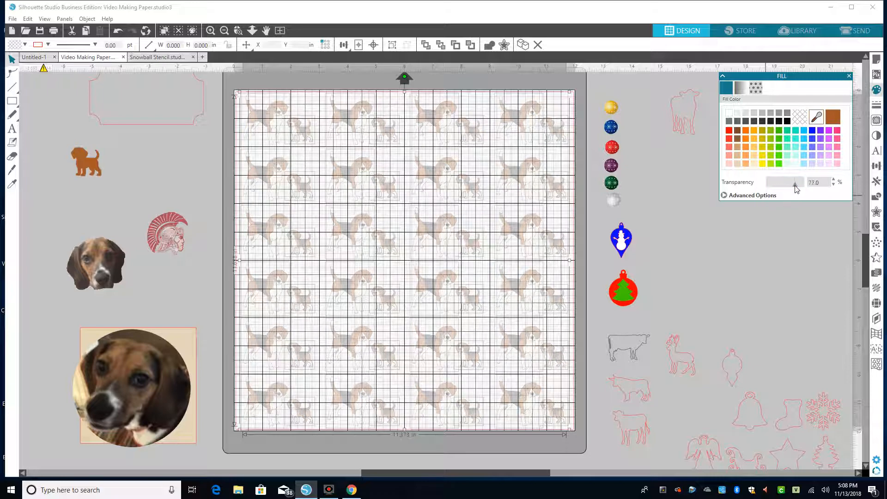
# Enlarge the round photo to about 4.98 in wide, try it in the page's upper-left area, and move it off the page.
pyautogui.moveTo(178, 380); pyautogui.dragTo(373, 197)
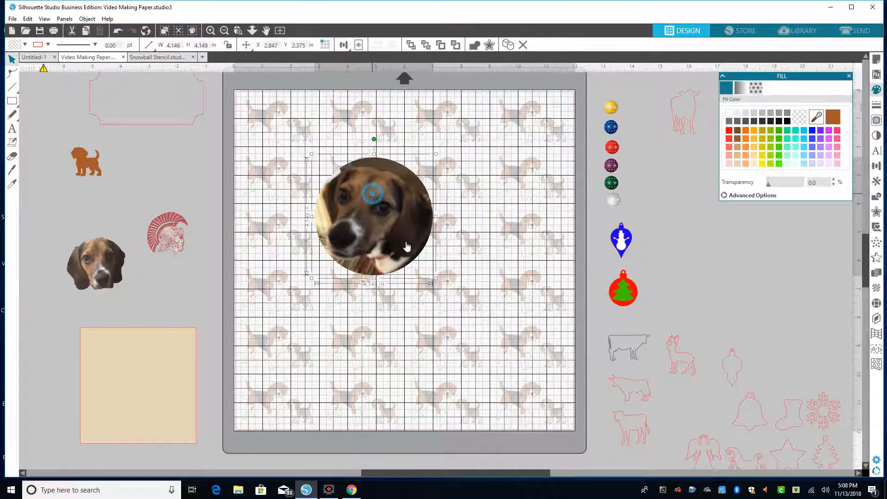
pyautogui.moveTo(435, 278); pyautogui.dragTo(460, 302)
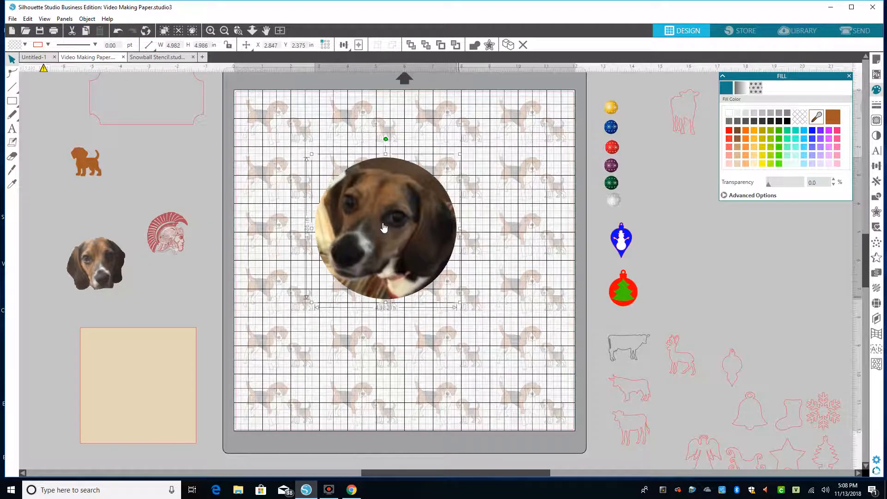
pyautogui.moveTo(376, 219); pyautogui.dragTo(313, 166)
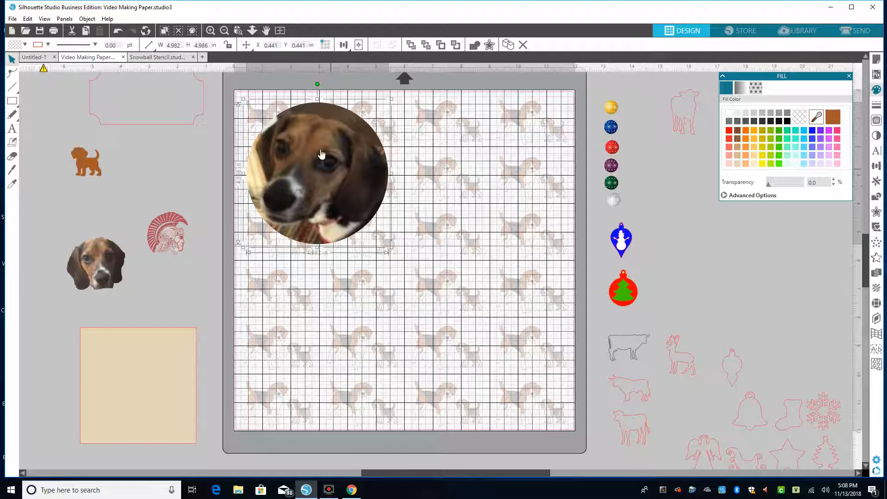
pyautogui.moveTo(348, 178); pyautogui.dragTo(62, 405)
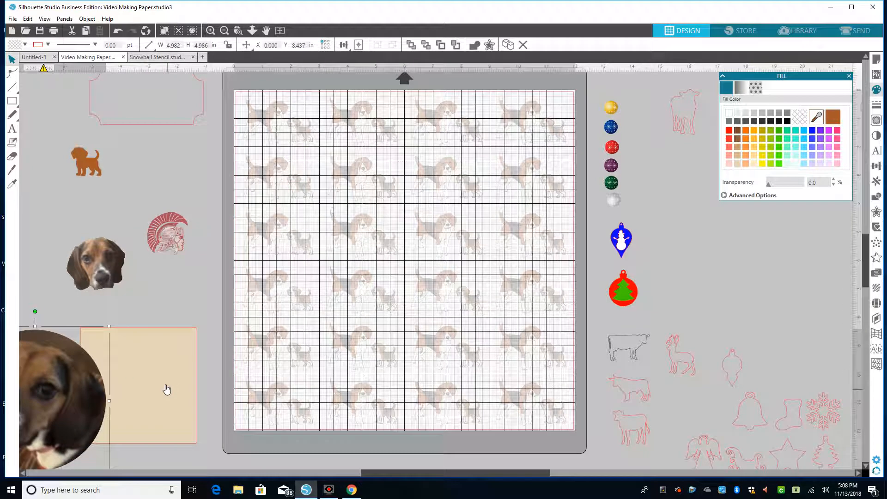
# Enlarge the tan square to about 11.35 in over the page and send it to the back of the dog pattern.
pyautogui.moveTo(157, 369); pyautogui.dragTo(313, 137)
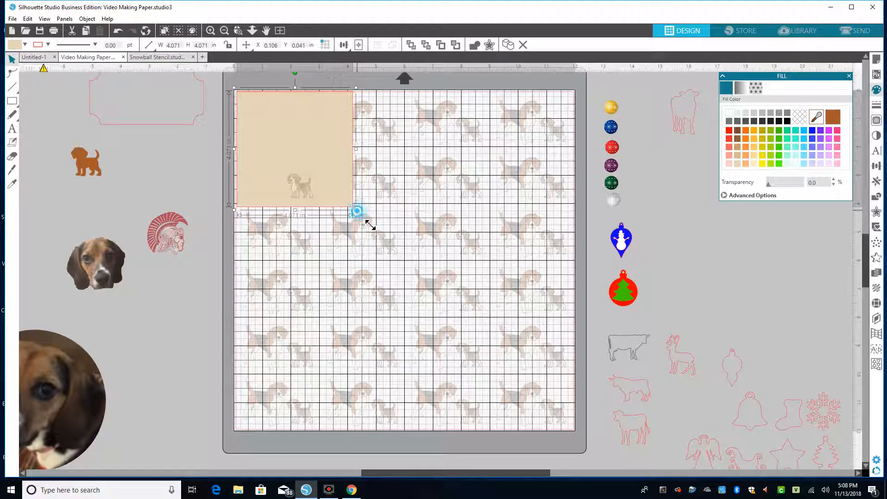
pyautogui.moveTo(370, 225); pyautogui.dragTo(561, 436)
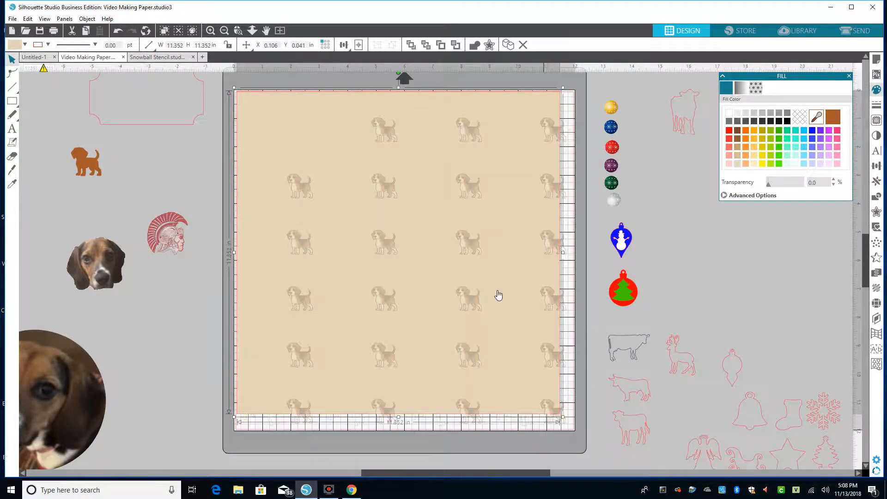
pyautogui.rightClick(499, 272)
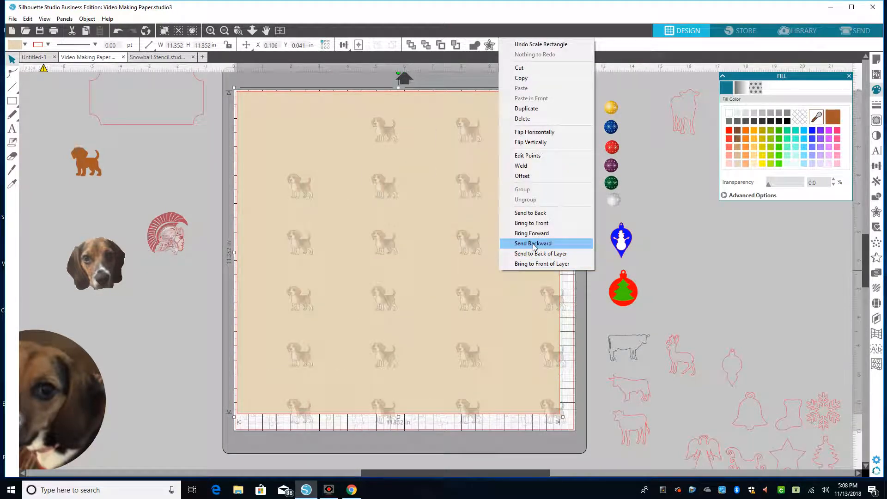
pyautogui.click(531, 213)
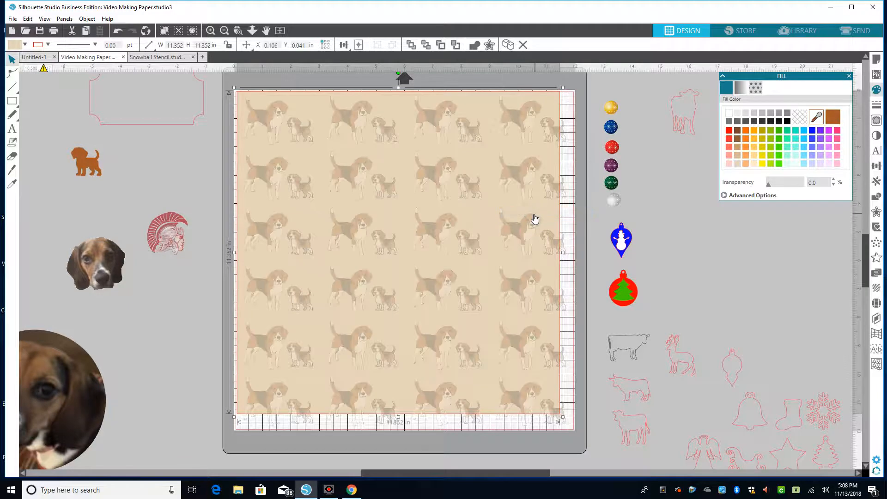
pyautogui.moveTo(401, 220); pyautogui.dragTo(404, 223)
pyautogui.click(51, 377)
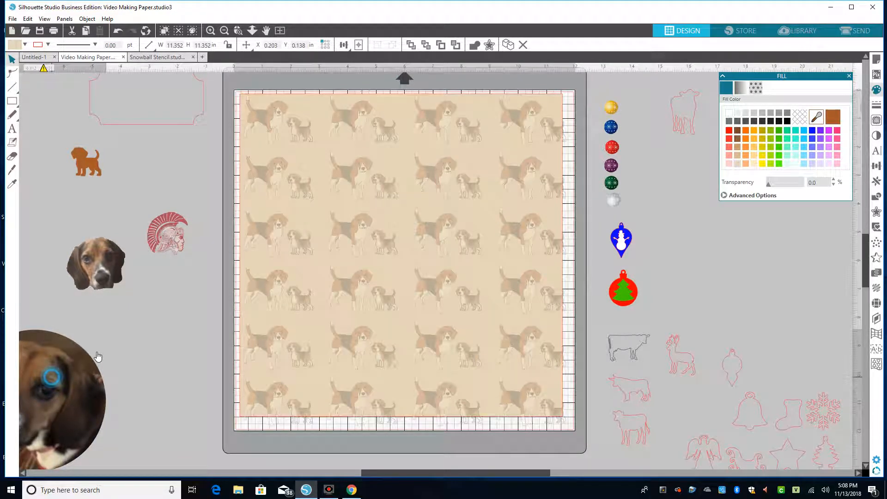
pyautogui.click(315, 217)
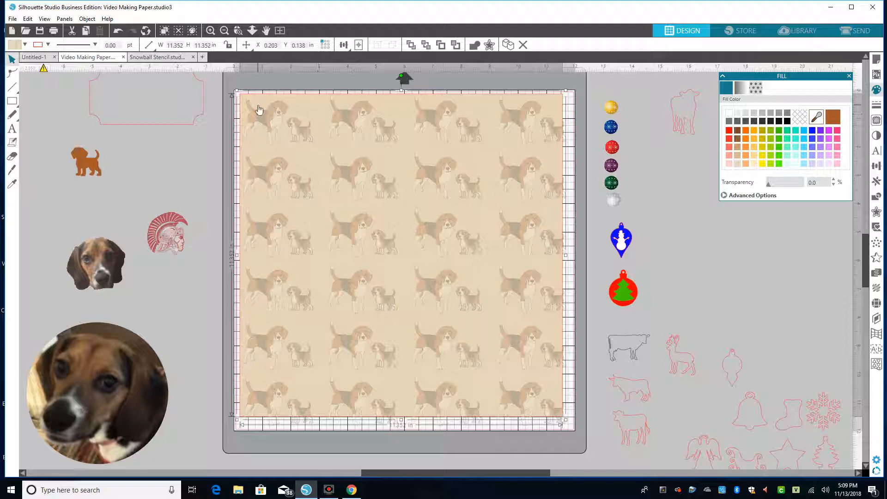
# Undo the tan square's reordering and enlargement, and return the square to the area beside the page.
pyautogui.click(119, 31)
pyautogui.click(118, 31)
pyautogui.click(119, 31)
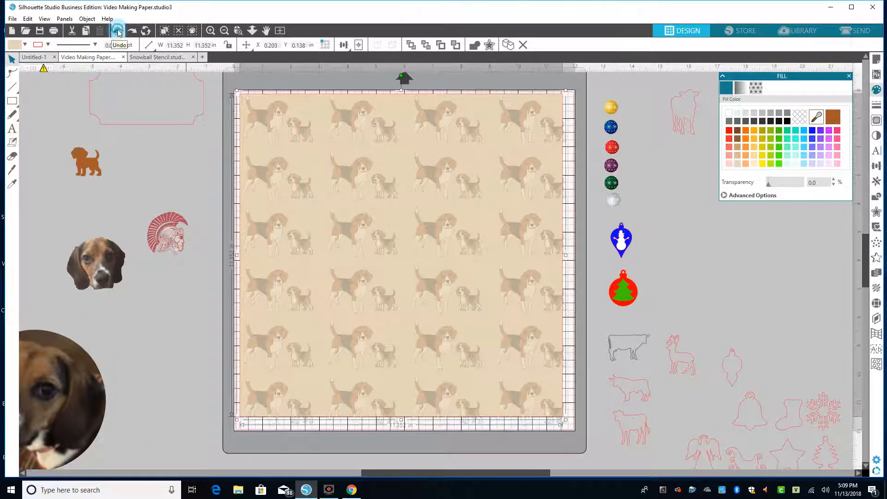
pyautogui.click(119, 31)
pyautogui.click(119, 31)
pyautogui.click(118, 31)
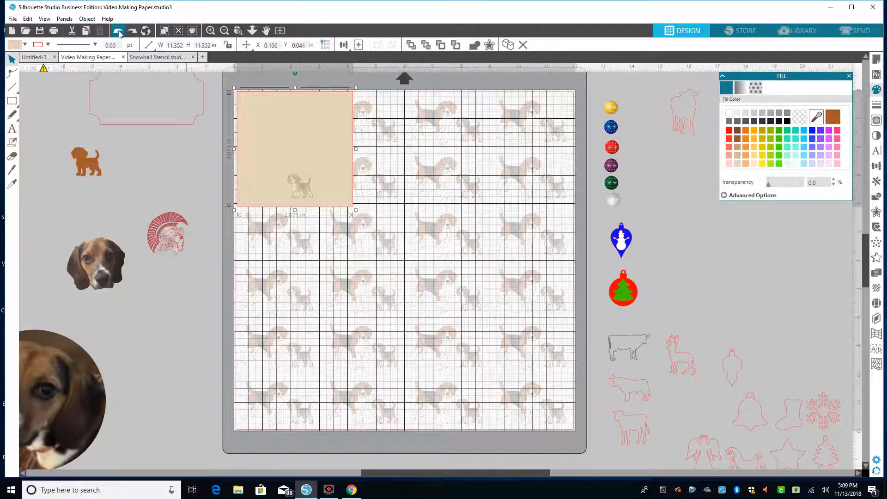
pyautogui.moveTo(291, 163); pyautogui.dragTo(61, 381)
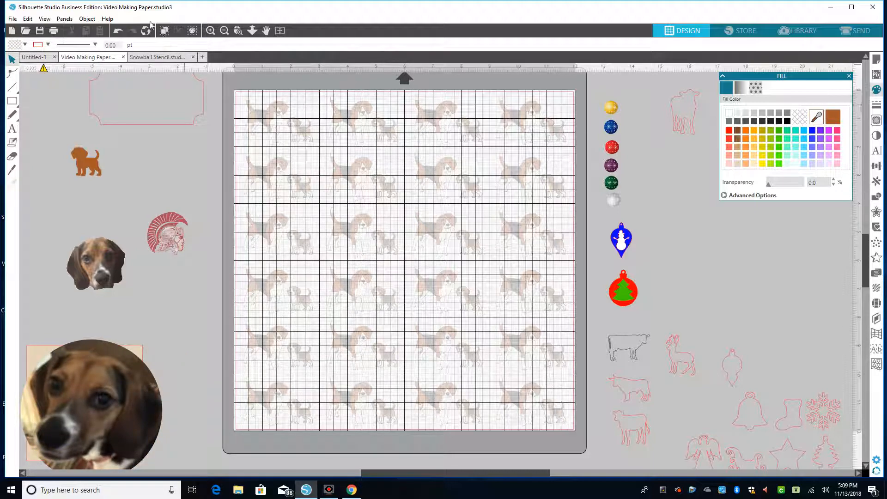
pyautogui.click(118, 31)
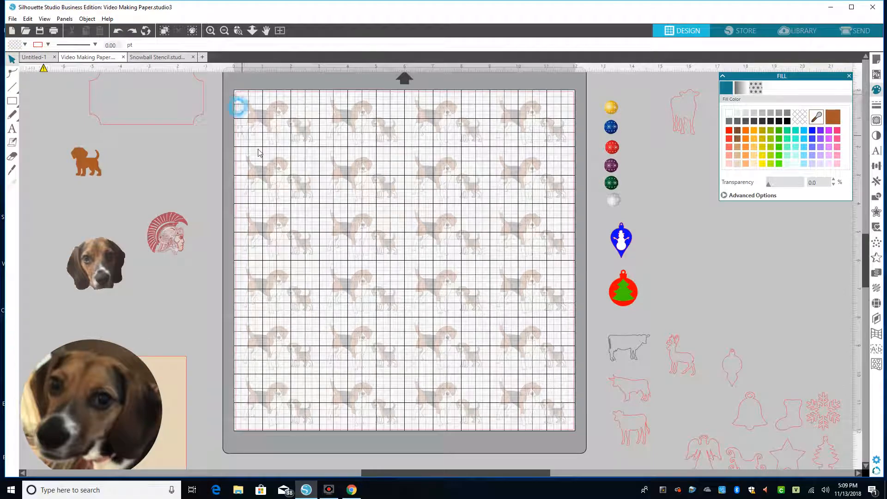
# Move the first dog pair of the pattern off the page beside the brown dog and set its fill transparency to 0%.
pyautogui.click(301, 142)
pyautogui.moveTo(301, 141); pyautogui.dragTo(198, 189)
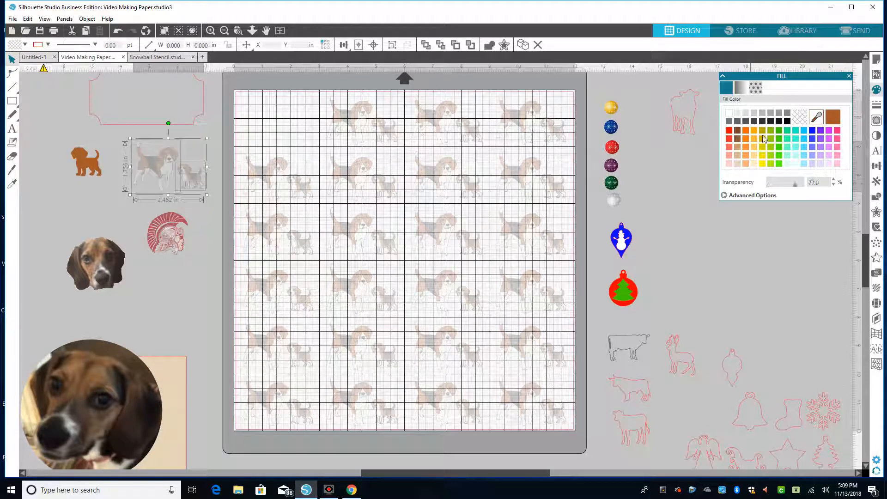
pyautogui.moveTo(795, 184); pyautogui.dragTo(729, 184)
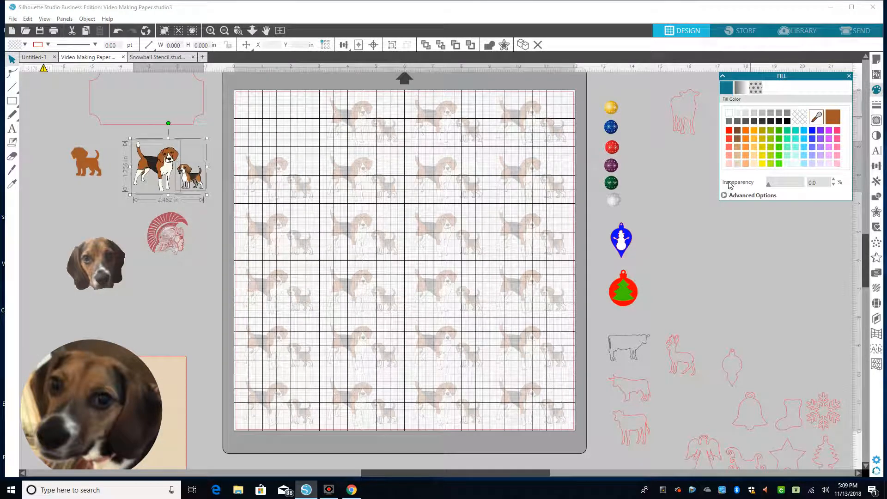
# Delete all remaining faded dog pairs from the page.
pyautogui.moveTo(237, 84)
pyautogui.mouseDown()
pyautogui.moveTo(293, 324)
pyautogui.moveTo(379, 429)
pyautogui.moveTo(575, 433)
pyautogui.mouseUp()
pyautogui.press('Delete')
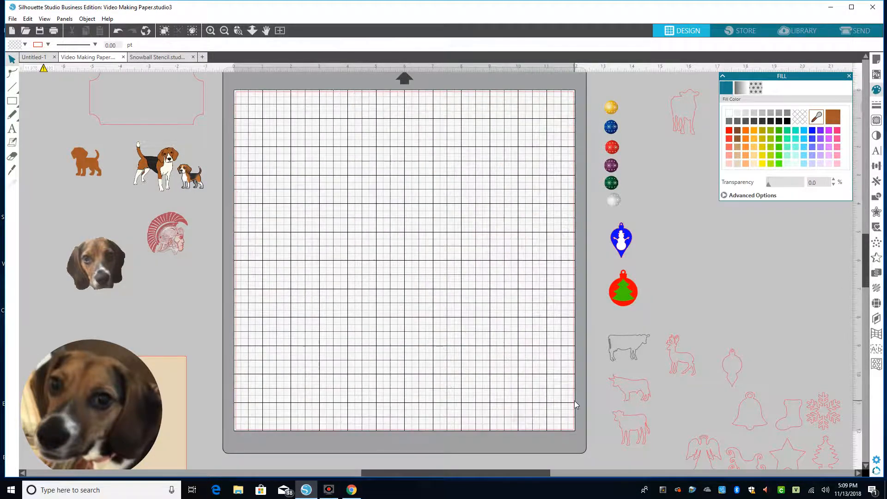
# Set the page size to Current Printer with portrait orientation, 8.5 by 11 in.
pyautogui.click(876, 59)
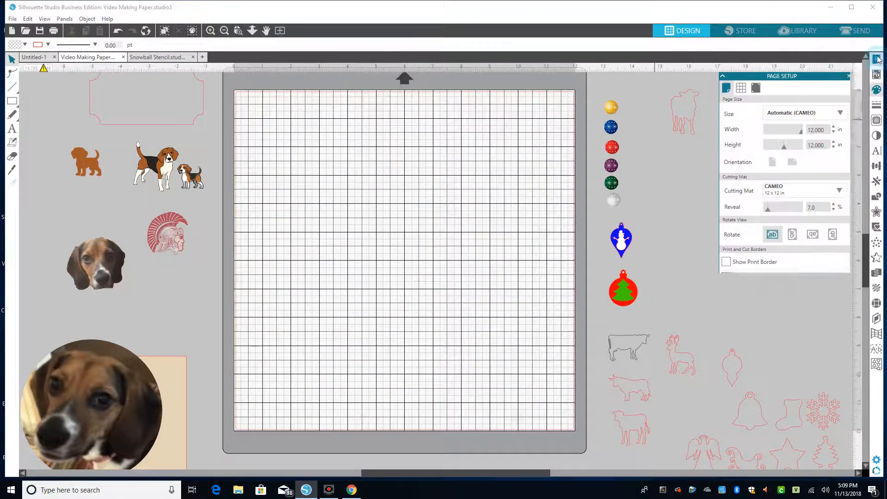
pyautogui.click(842, 113)
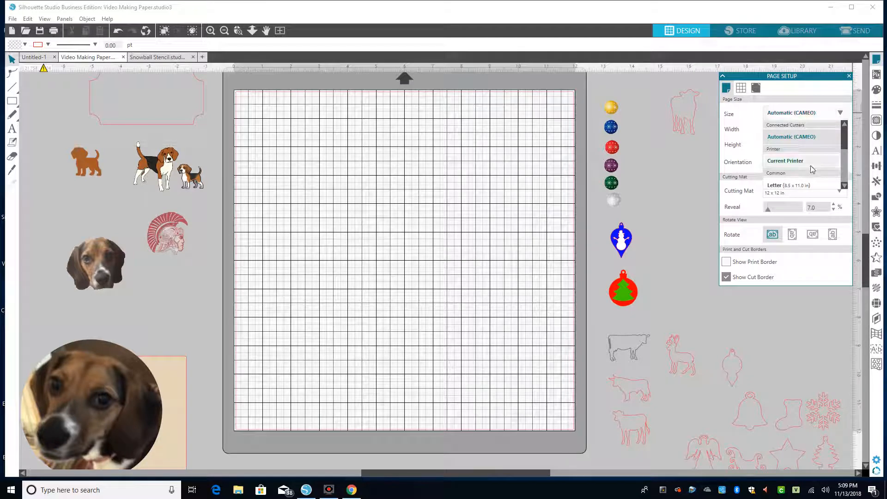
pyautogui.click(796, 162)
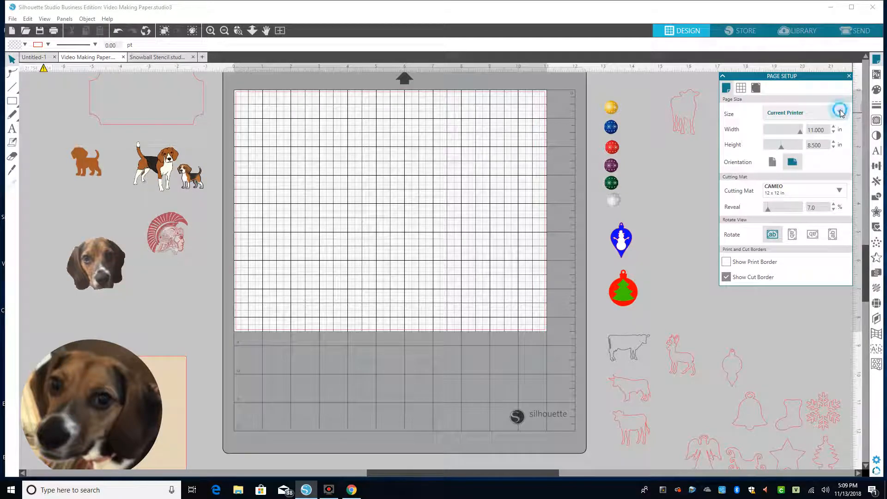
pyautogui.click(839, 113)
pyautogui.click(788, 194)
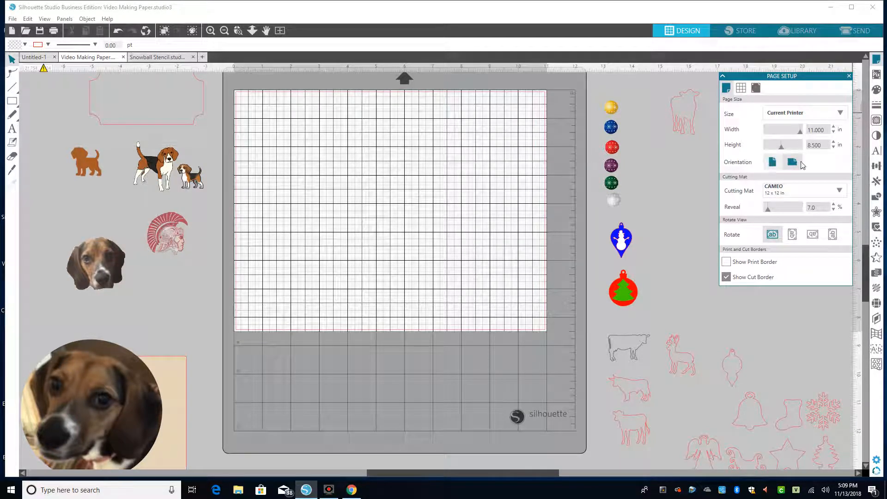
pyautogui.click(772, 163)
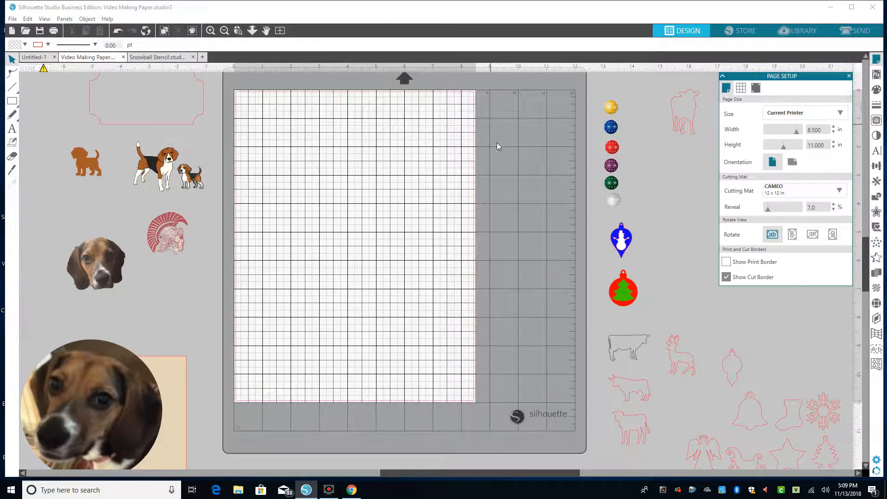
# Try filling the page with copies of the blue snowman ornament, and undo the fill.
pyautogui.moveTo(623, 243)
pyautogui.mouseDown()
pyautogui.moveTo(361, 170)
pyautogui.moveTo(252, 116)
pyautogui.moveTo(562, 246)
pyautogui.moveTo(620, 243)
pyautogui.mouseUp()
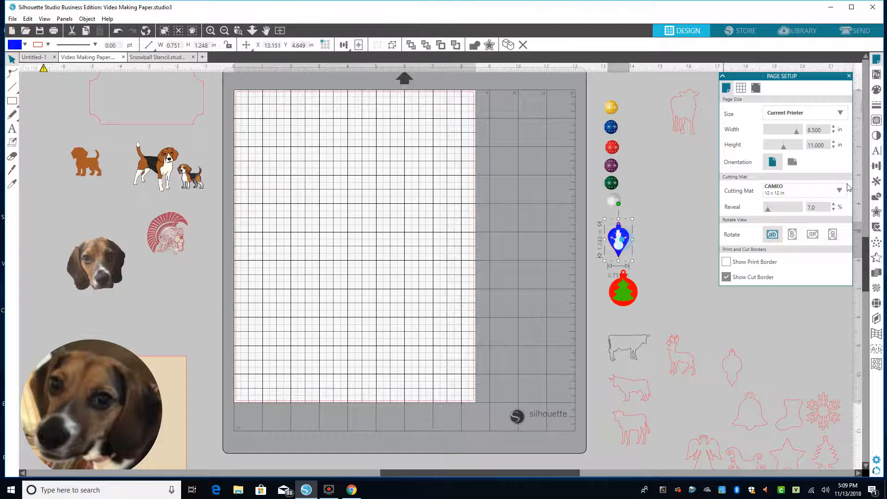
pyautogui.click(877, 181)
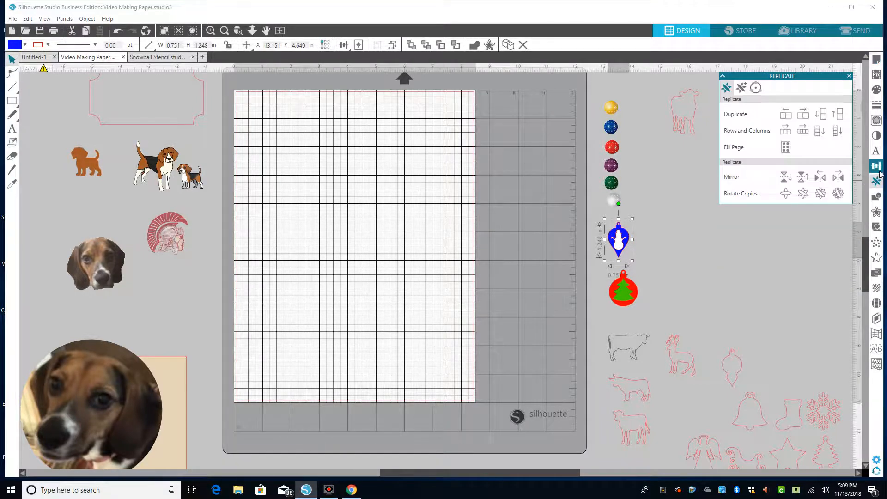
pyautogui.click(785, 146)
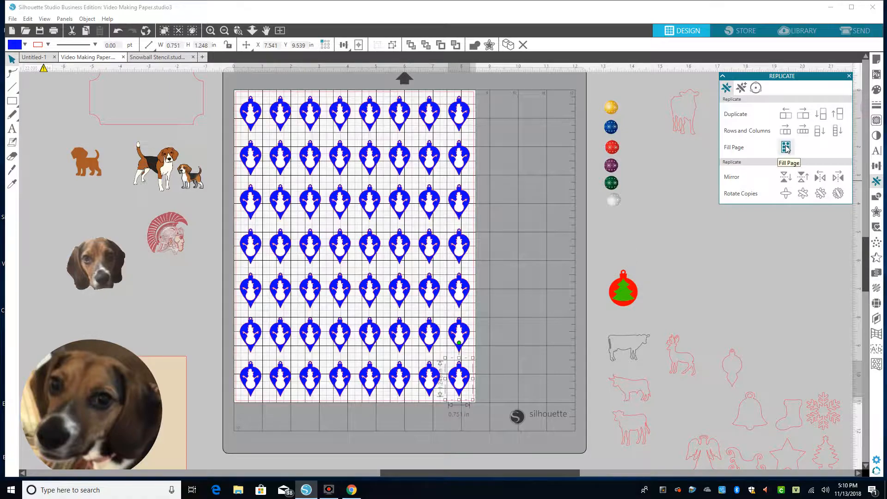
pyautogui.click(666, 230)
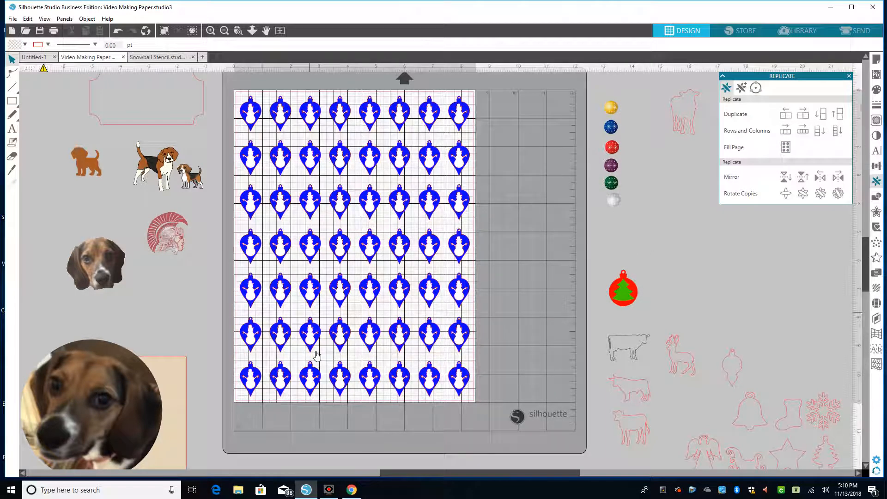
pyautogui.click(118, 32)
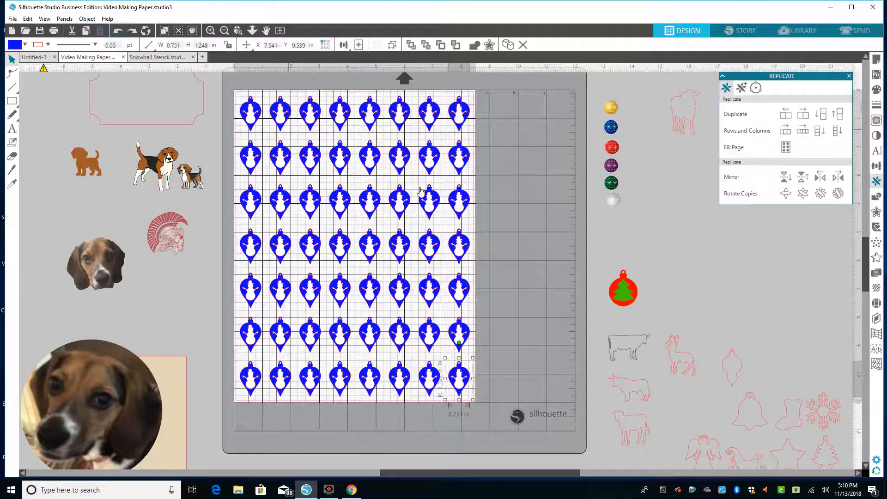
pyautogui.click(119, 32)
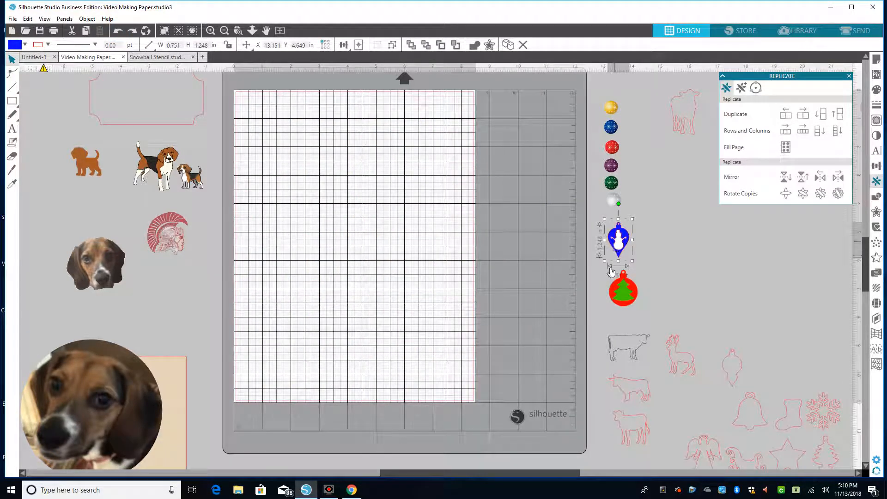
# Try filling the page with the snowman and tree ornaments stacked as a pair, and undo the fill.
pyautogui.keyDown('shift'); pyautogui.click(634, 290); pyautogui.keyUp('shift')
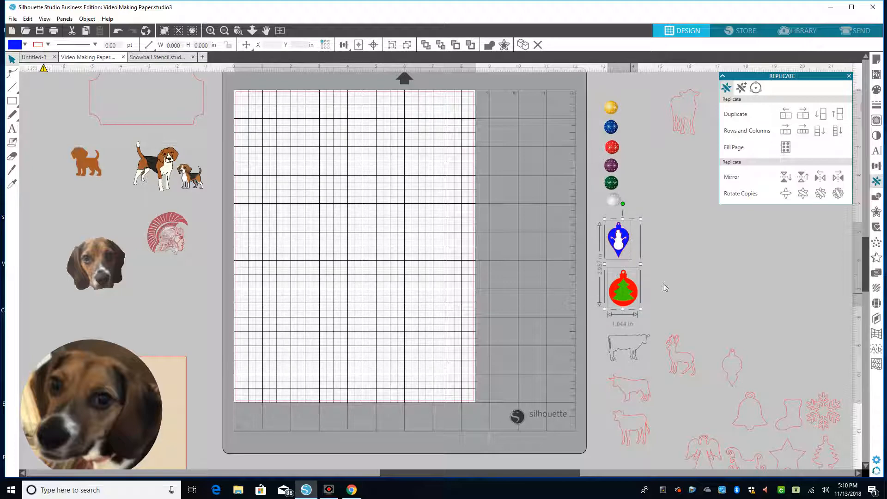
pyautogui.click(785, 147)
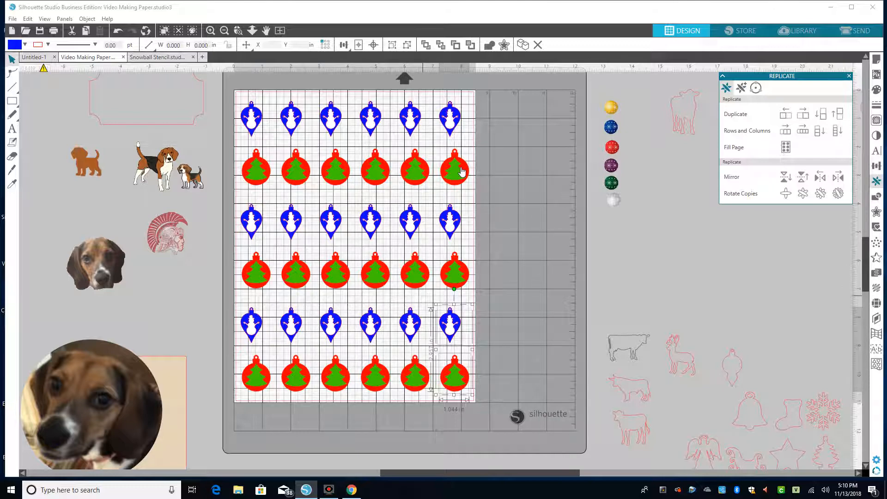
pyautogui.click(116, 31)
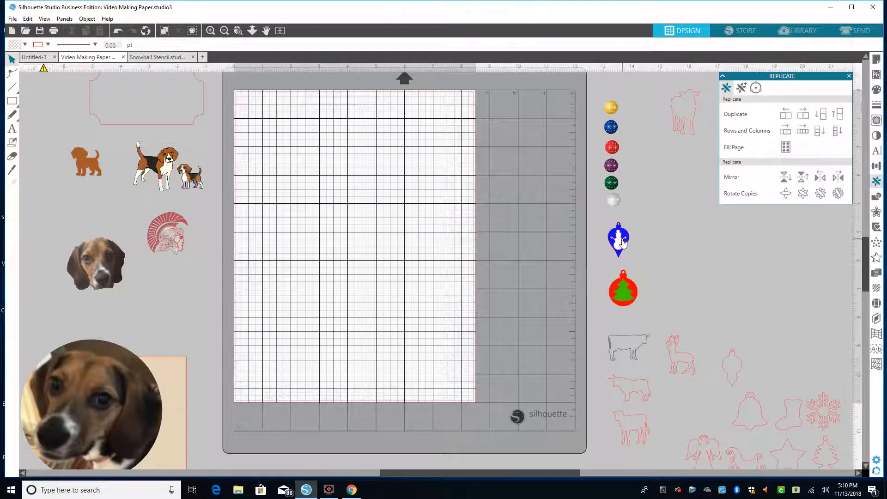
# Place the blue snowman ornament in the page's upper-left corner with the red tree ornament side by side to its right.
pyautogui.moveTo(621, 242); pyautogui.dragTo(261, 117)
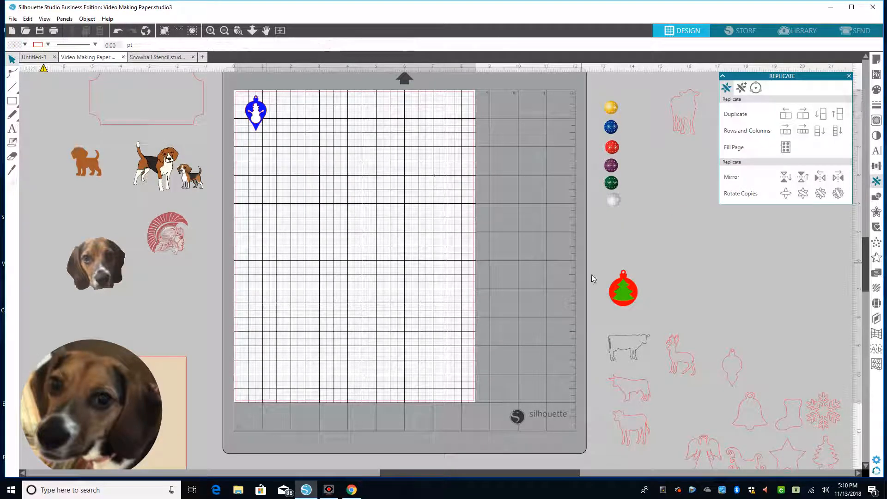
pyautogui.moveTo(624, 290); pyautogui.dragTo(323, 129)
# Try filling the page with the side-by-side ornament pair at full color, and undo the fill.
pyautogui.click(244, 97)
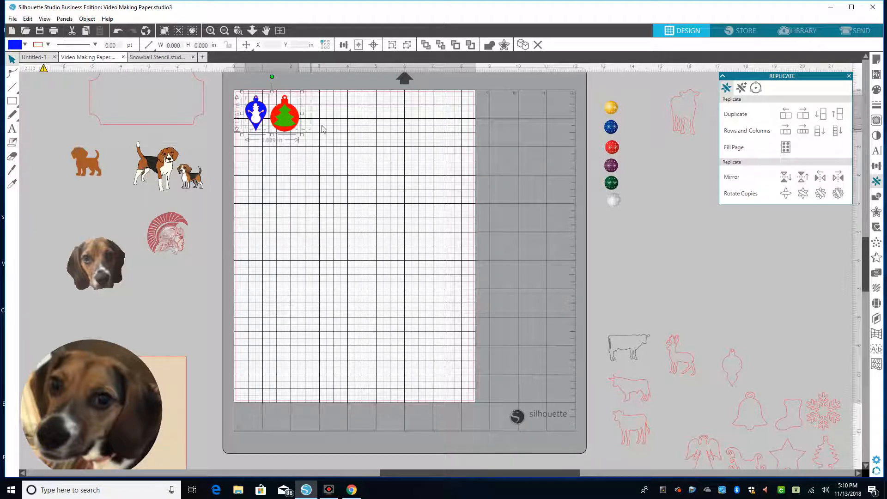
pyautogui.click(785, 147)
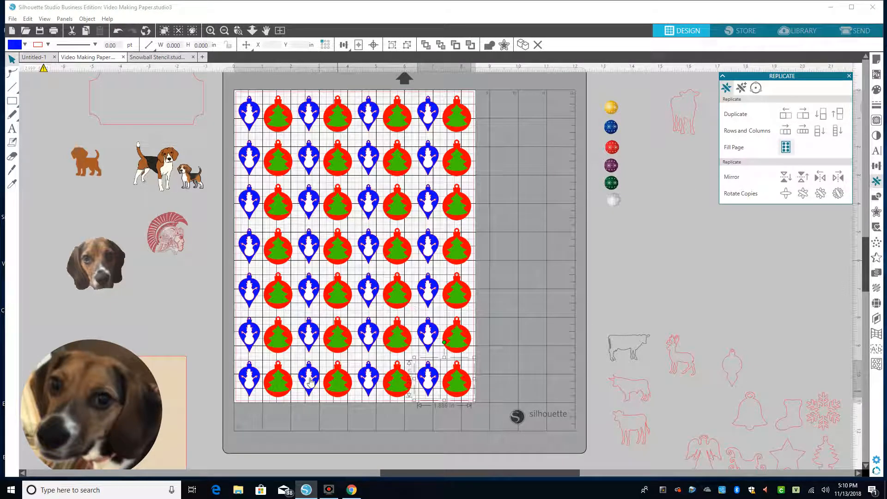
pyautogui.click(118, 30)
pyautogui.click(331, 143)
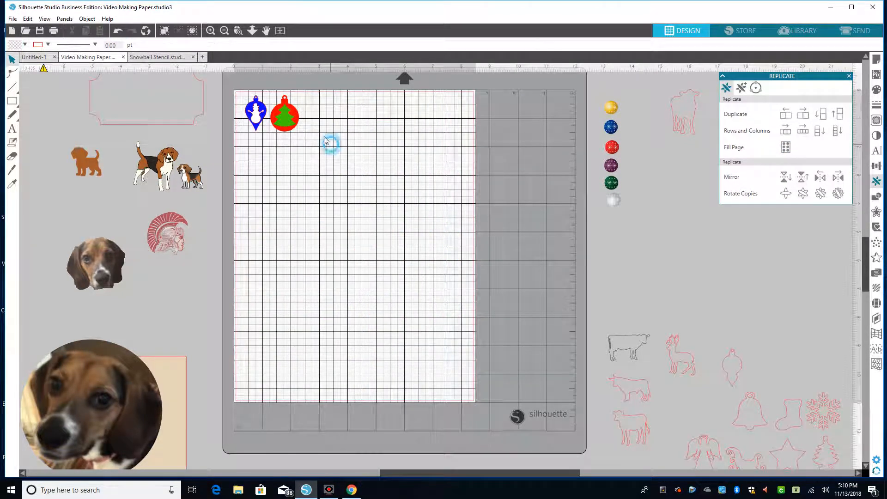
pyautogui.moveTo(290, 122)
pyautogui.mouseDown()
pyautogui.moveTo(483, 256)
pyautogui.moveTo(621, 248)
pyautogui.moveTo(282, 117)
pyautogui.mouseUp()
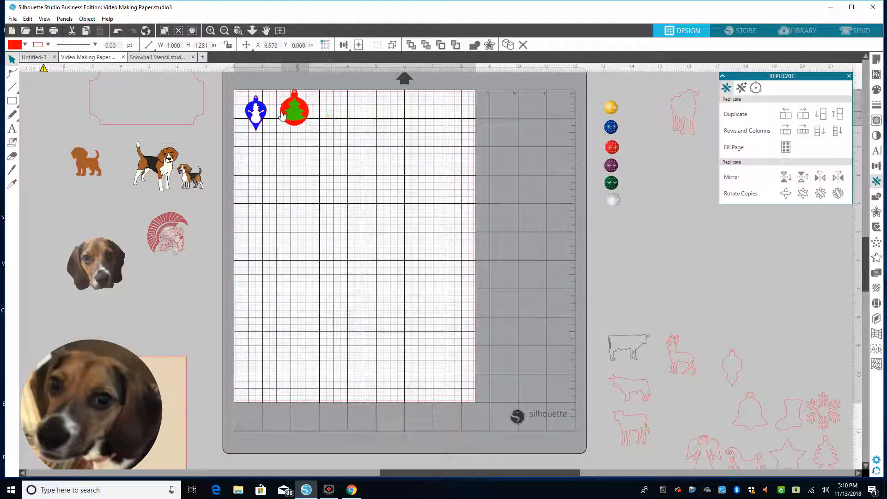
pyautogui.click(121, 32)
pyautogui.click(120, 31)
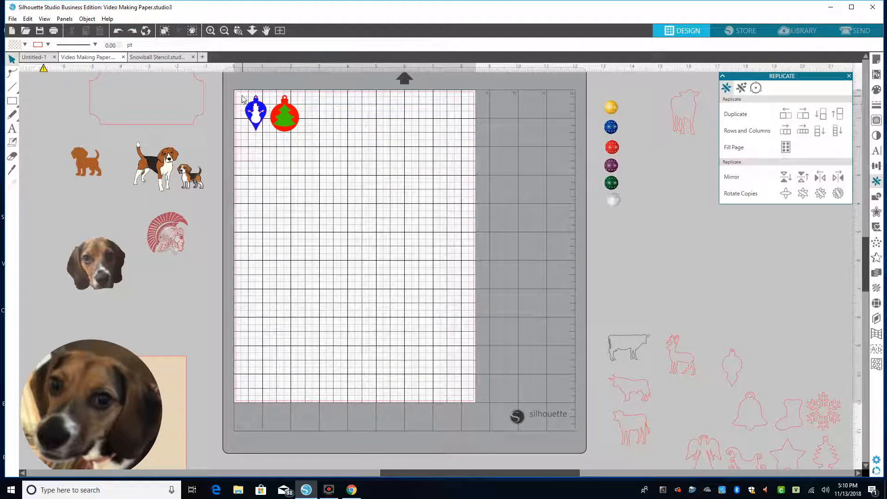
# Set the fill transparency of both ornaments to 52% and fill the page with copies of the pair.
pyautogui.moveTo(242, 96); pyautogui.dragTo(311, 143)
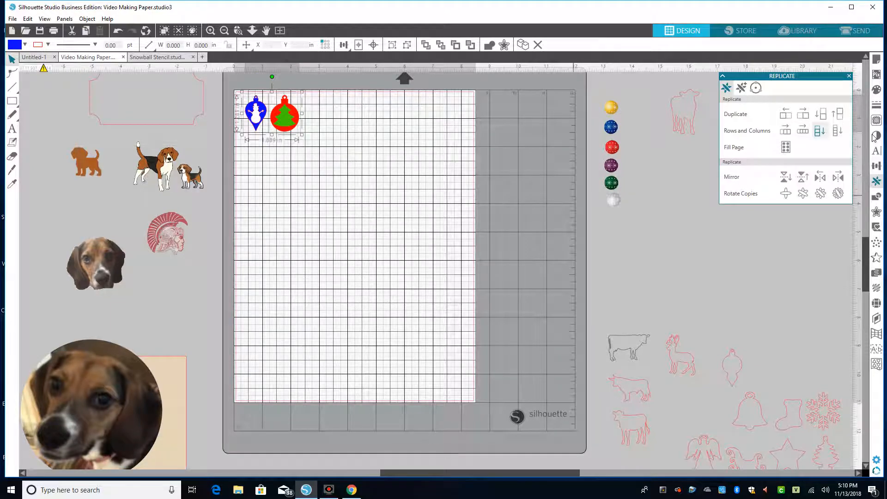
pyautogui.click(876, 89)
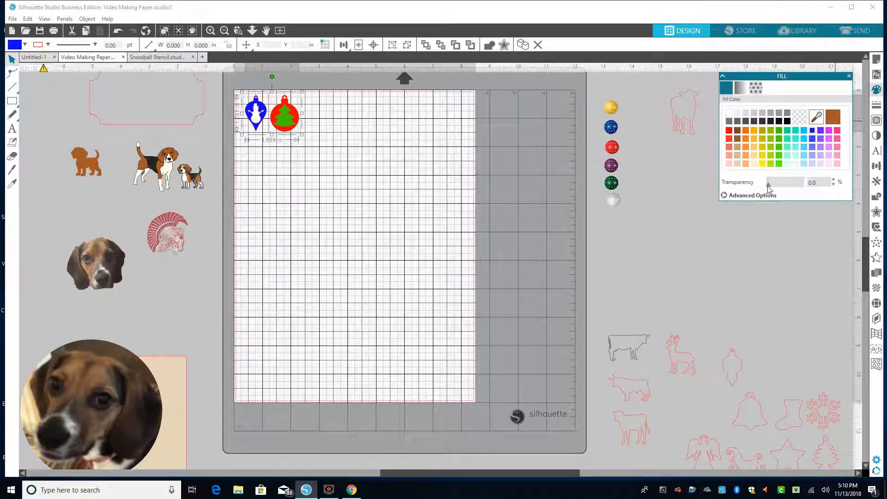
pyautogui.moveTo(773, 184); pyautogui.dragTo(787, 187)
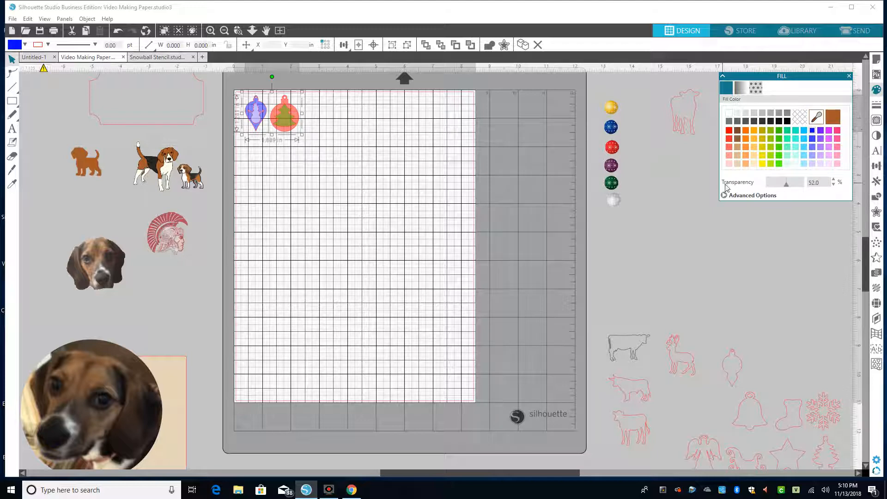
pyautogui.click(876, 181)
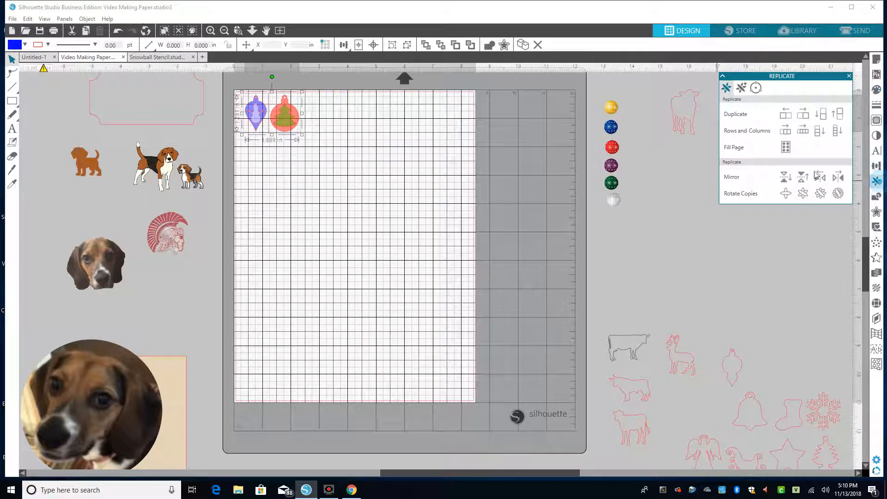
pyautogui.click(788, 149)
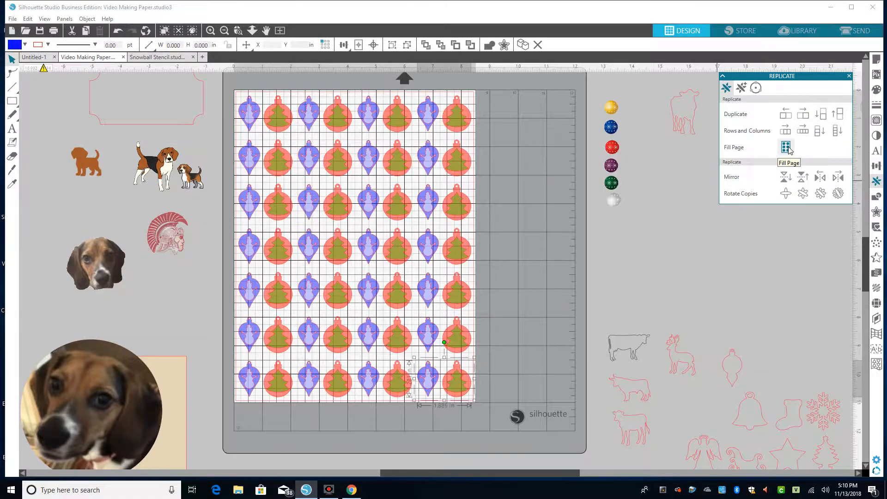
pyautogui.click(510, 145)
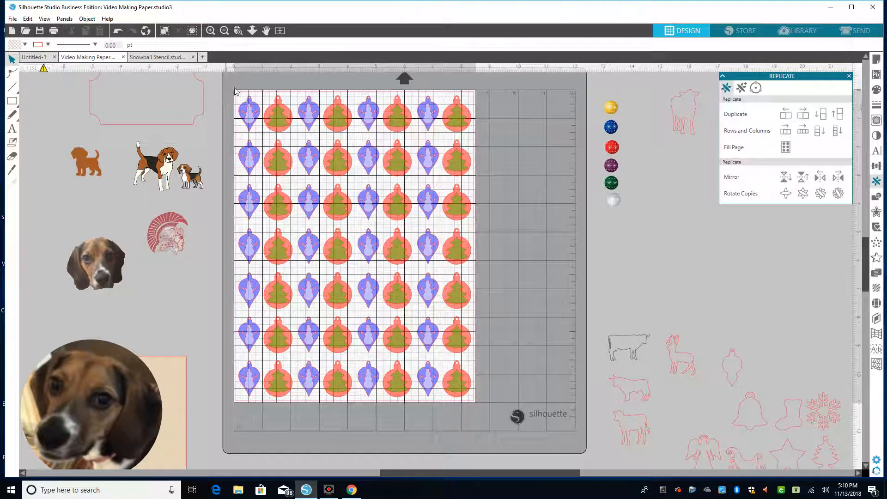
# Set the fill transparency of the whole ornament pattern to 70%.
pyautogui.moveTo(228, 84); pyautogui.dragTo(465, 405)
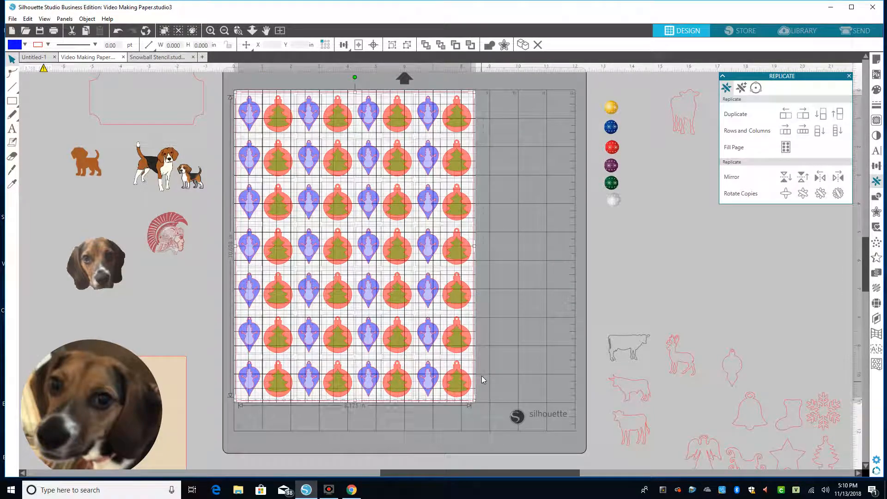
pyautogui.click(876, 89)
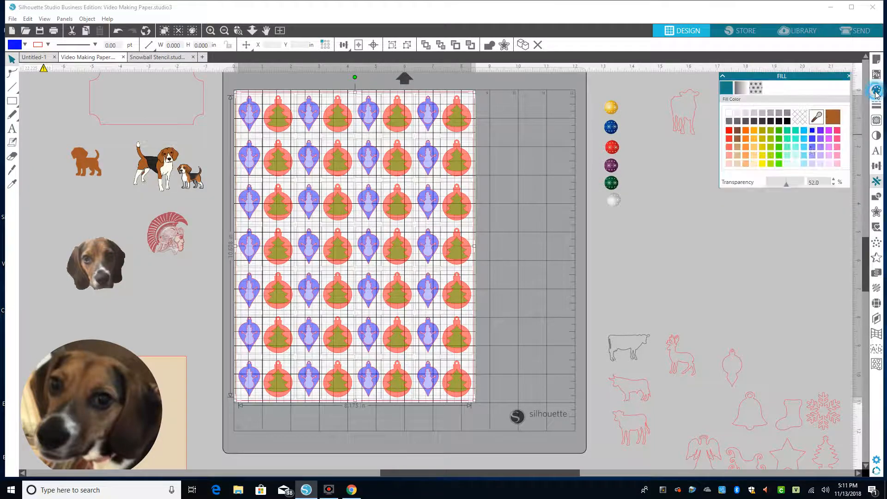
pyautogui.moveTo(787, 187); pyautogui.dragTo(790, 187)
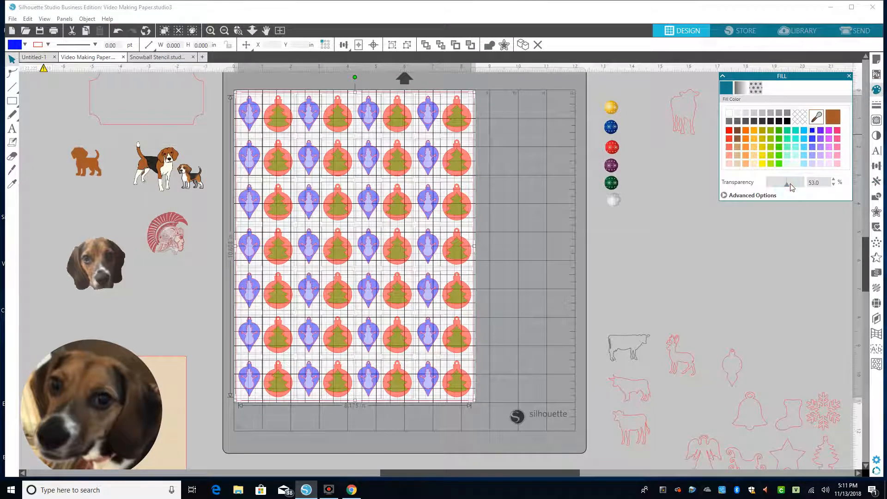
pyautogui.click(750, 239)
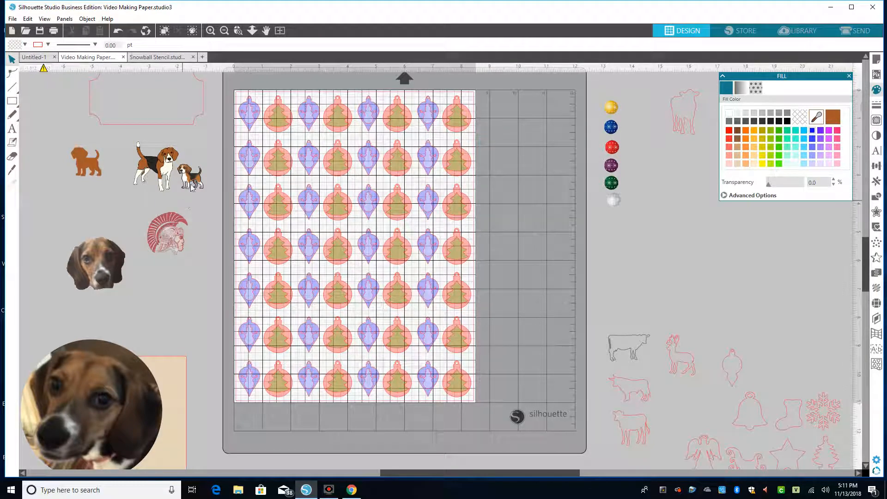
# Make the outlines of all ornaments in the page pattern transparent.
pyautogui.moveTo(222, 174); pyautogui.dragTo(482, 380)
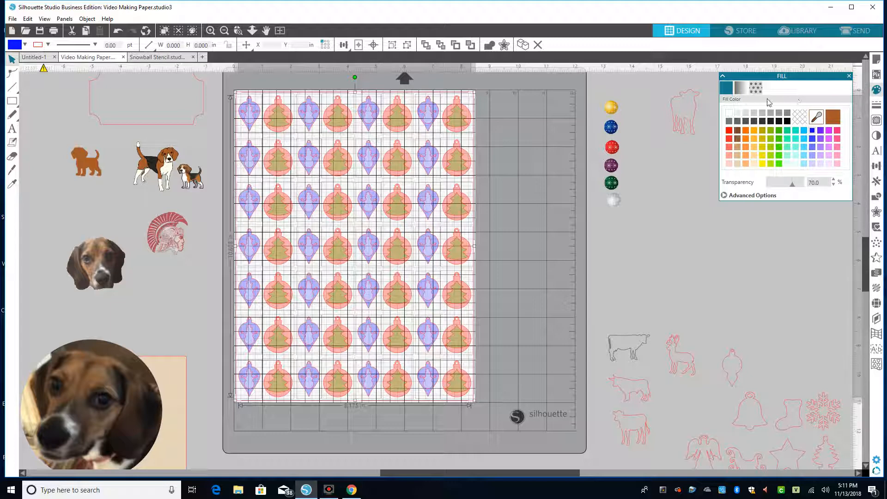
pyautogui.click(878, 94)
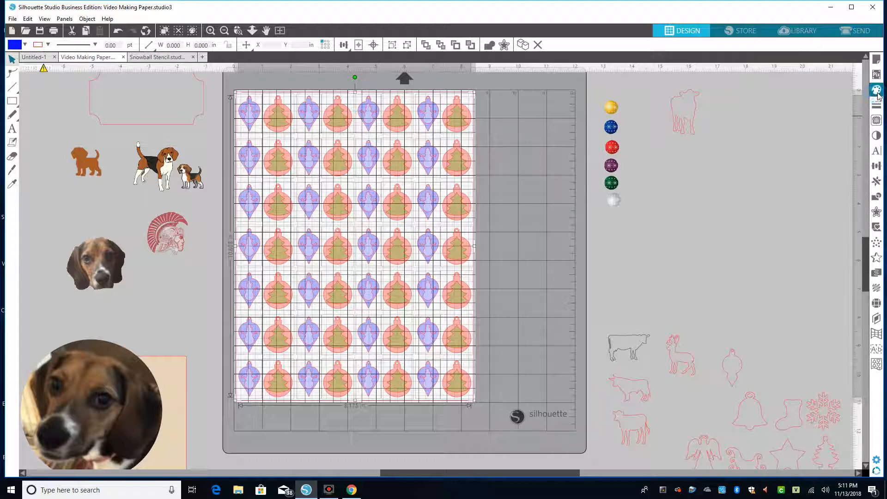
pyautogui.click(876, 105)
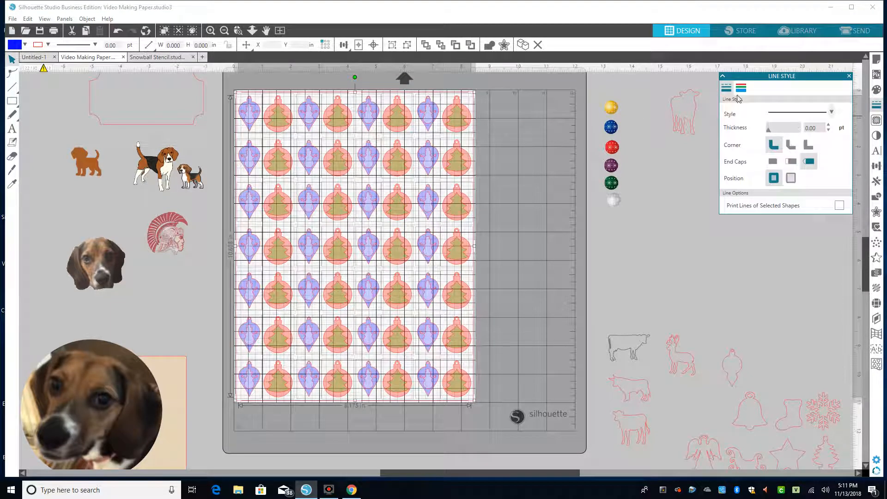
pyautogui.click(741, 88)
pyautogui.click(802, 119)
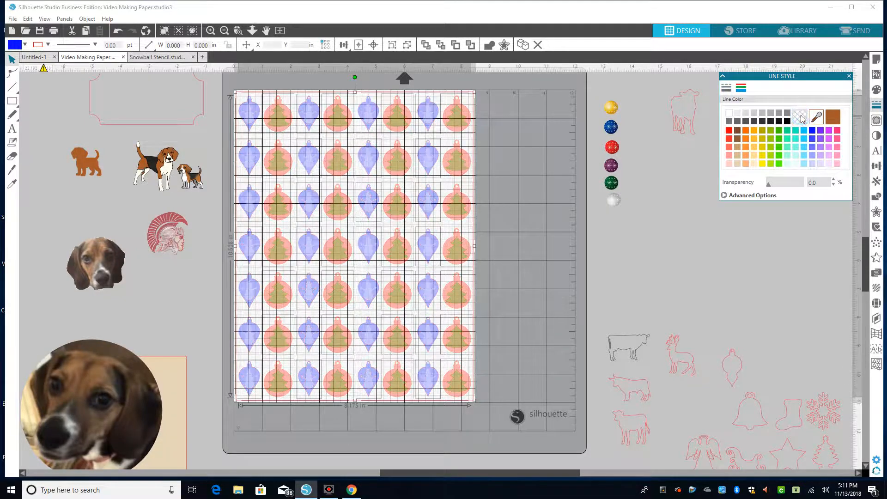
pyautogui.click(600, 259)
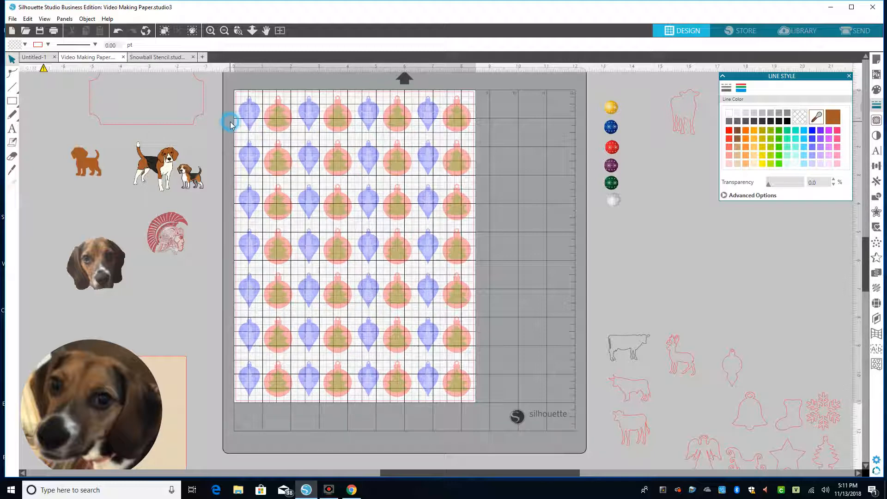
# Restore the full color of all ornaments in the pattern by setting their fill transparency to 0%.
pyautogui.moveTo(237, 98); pyautogui.dragTo(487, 410)
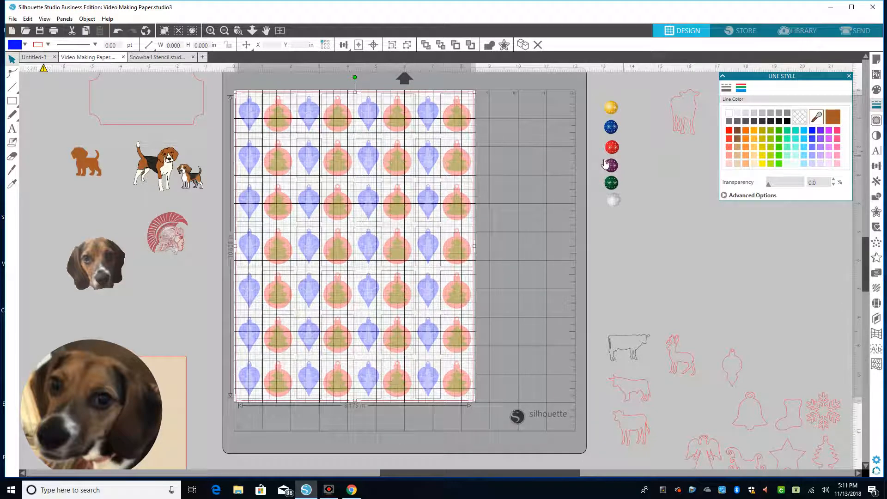
pyautogui.click(551, 170)
pyautogui.moveTo(235, 93); pyautogui.dragTo(477, 404)
pyautogui.click(769, 187)
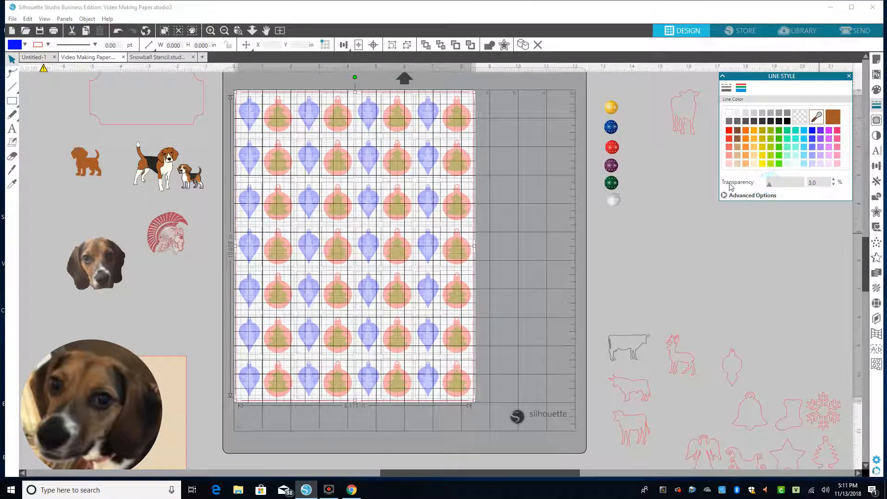
pyautogui.click(876, 89)
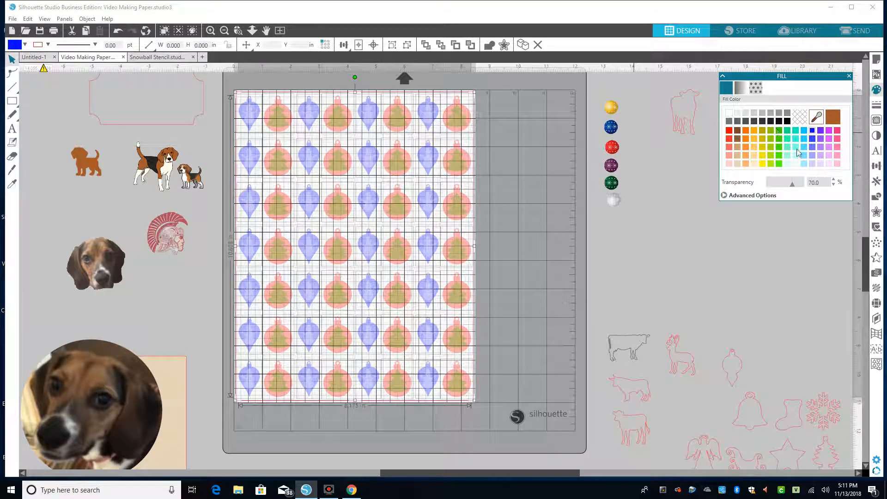
pyautogui.moveTo(792, 187); pyautogui.dragTo(711, 197)
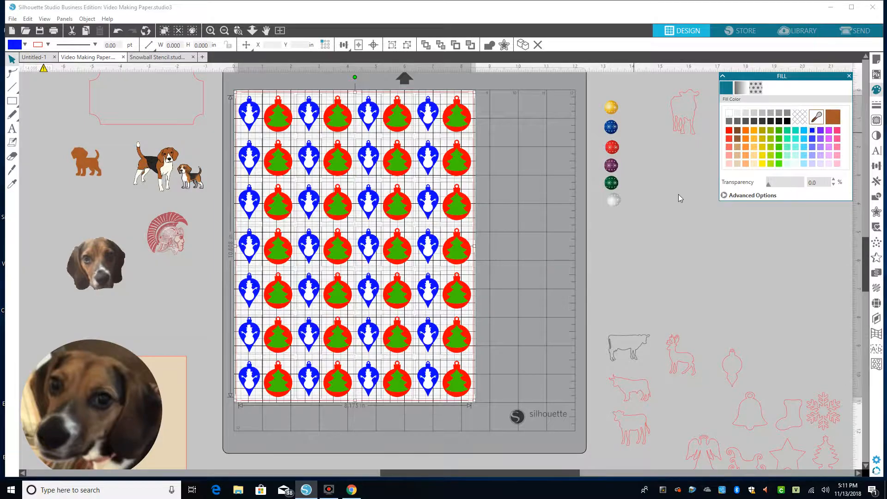
pyautogui.click(649, 229)
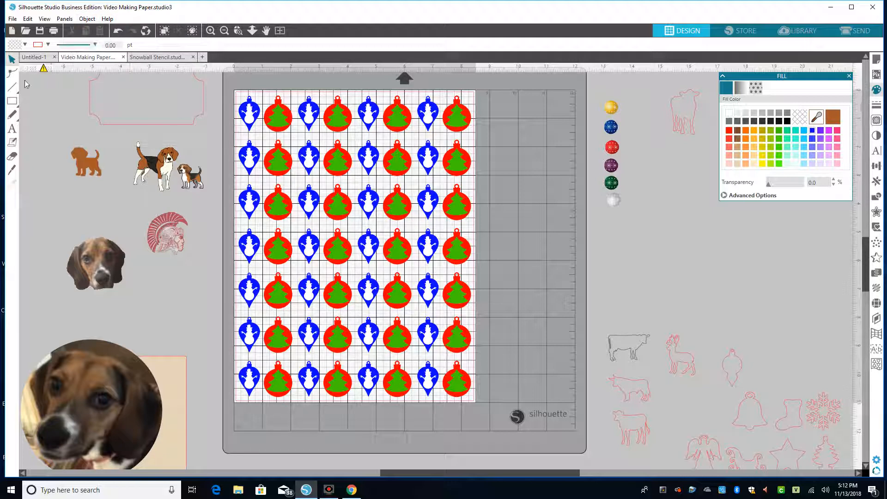
# Draw a rectangle about 1.43 by 1.90 inches beside the page and try to resize it to 8.5 by 11 inches.
pyautogui.click(27, 103)
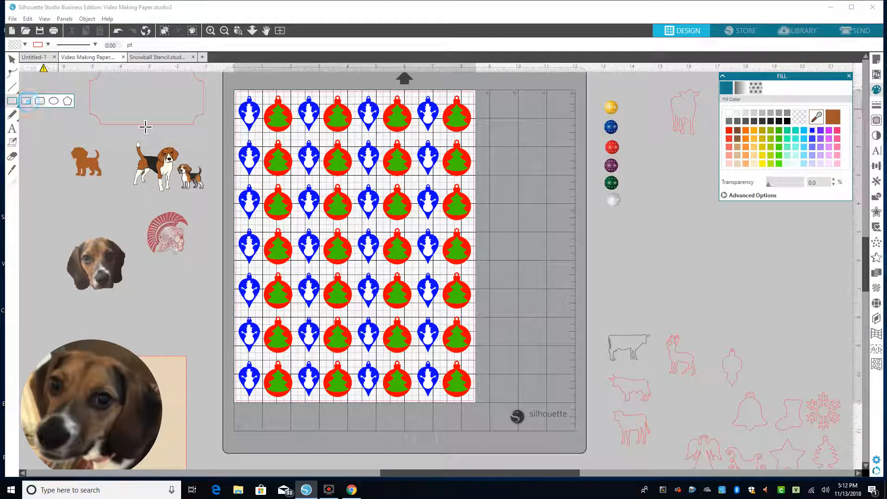
pyautogui.moveTo(503, 132); pyautogui.dragTo(548, 192)
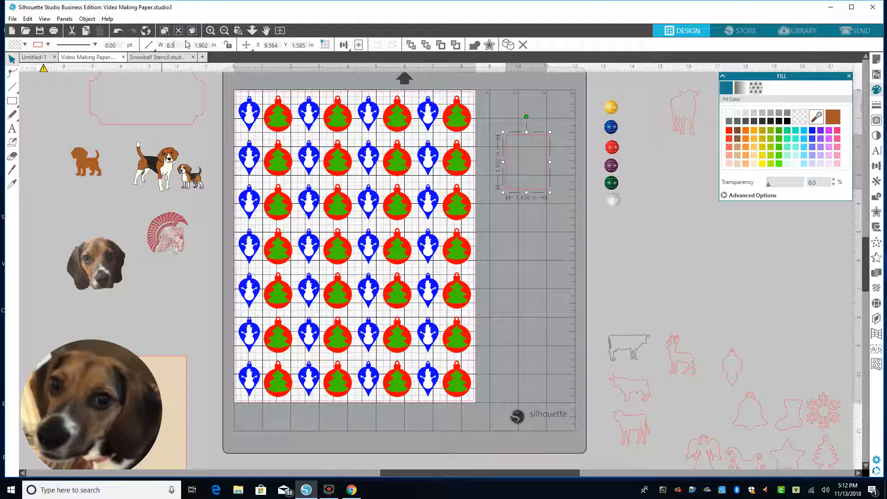
pyautogui.click(213, 46)
pyautogui.write('11')
pyautogui.click(228, 46)
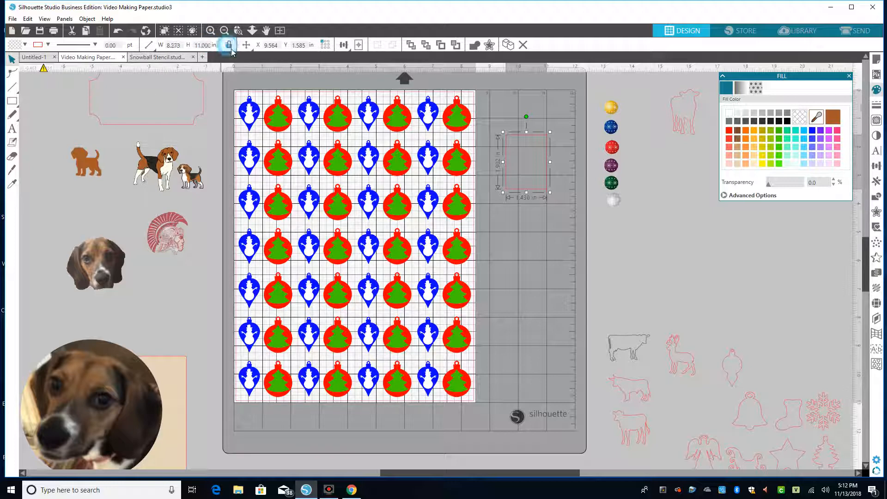
pyautogui.click(538, 191)
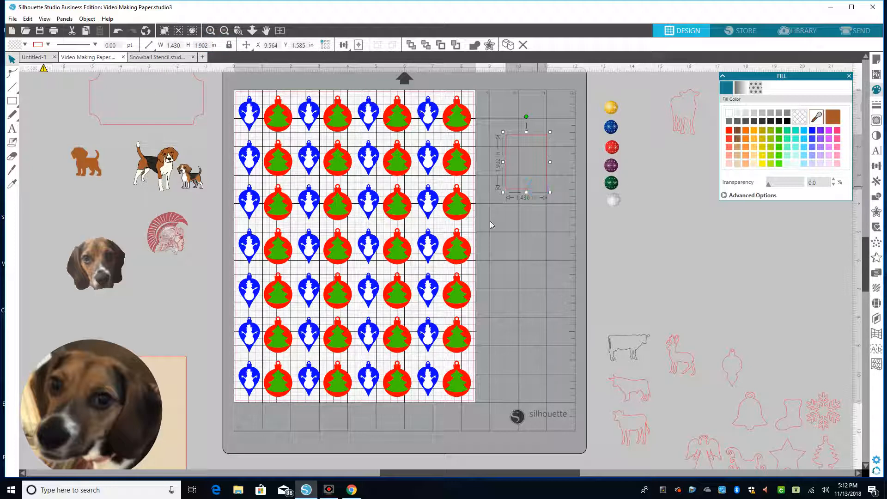
# Resize the rectangle to 8.5 inches wide by 11 inches high and move it over the ornament page.
pyautogui.click(525, 297)
pyautogui.click(544, 187)
pyautogui.click(180, 44)
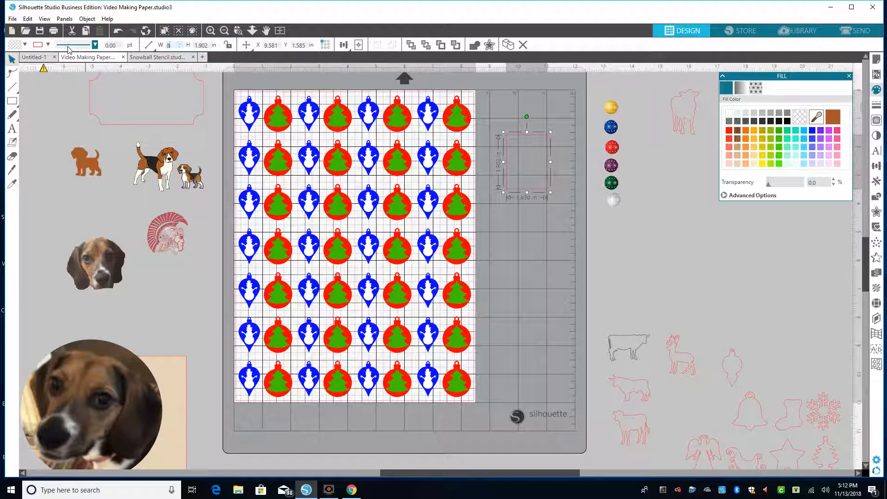
pyautogui.press('Return')
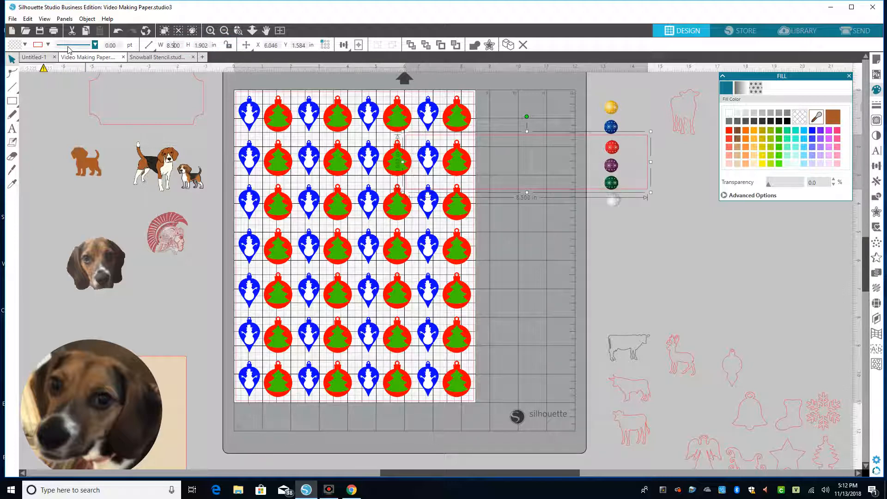
pyautogui.click(208, 45)
pyautogui.write('11')
pyautogui.press('Return')
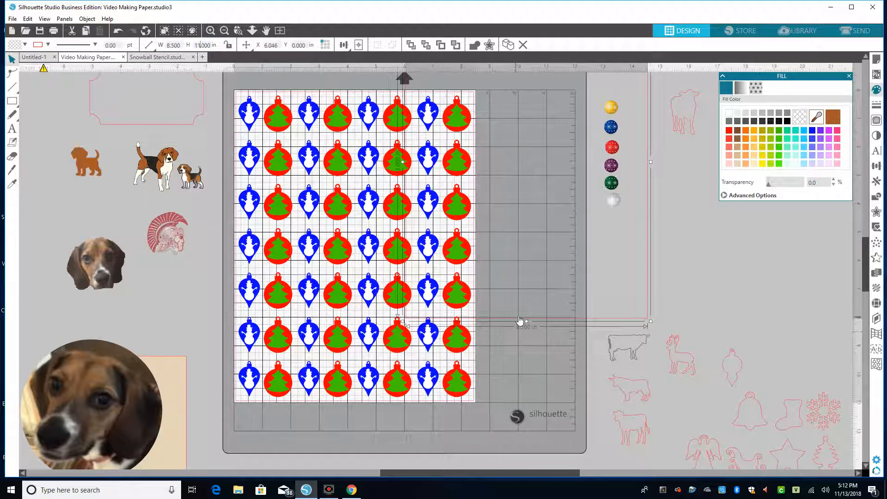
pyautogui.moveTo(520, 319); pyautogui.dragTo(370, 407)
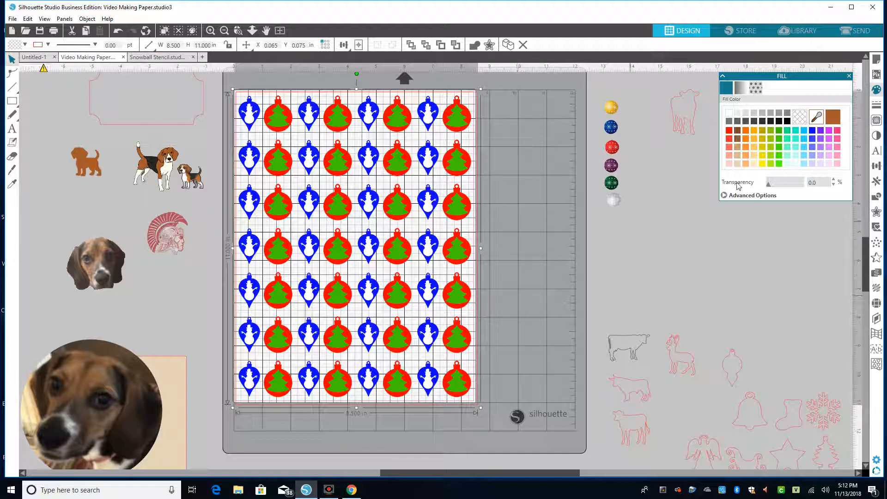
# Fill the page-size rectangle with yellow and send it to the back, behind the ornaments.
pyautogui.click(762, 164)
pyautogui.rightClick(370, 193)
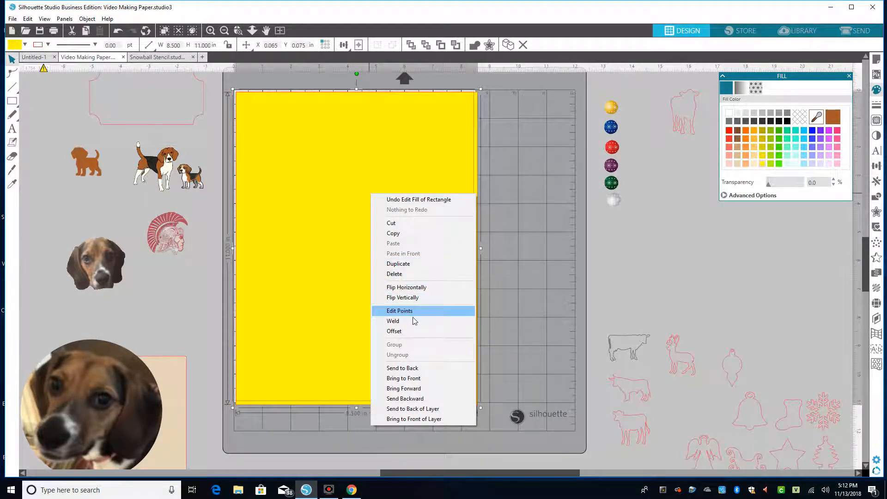
pyautogui.click(411, 368)
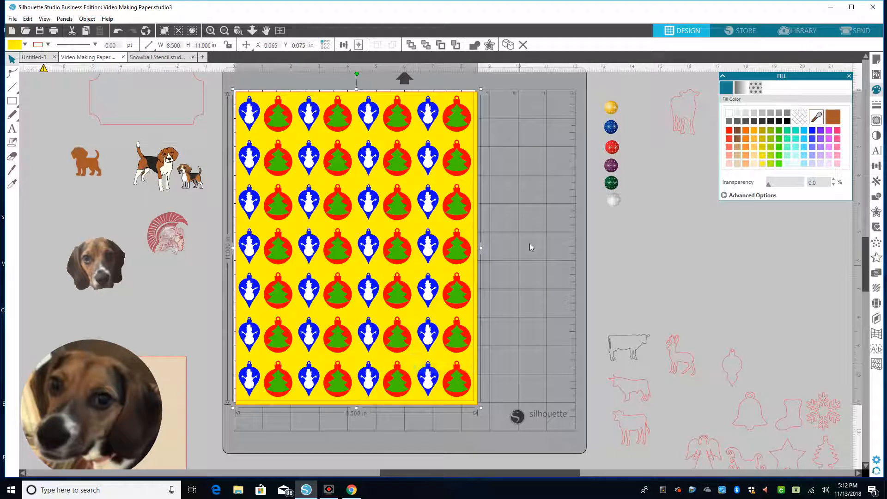
# Shift the yellow background rectangle slightly to adjust its alignment with the page edges.
pyautogui.click(470, 359)
pyautogui.moveTo(471, 360); pyautogui.dragTo(469, 358)
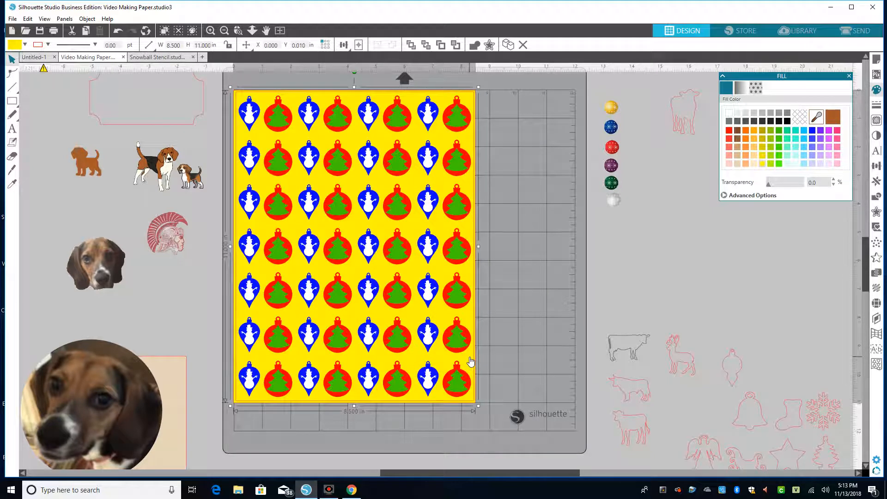
pyautogui.click(524, 272)
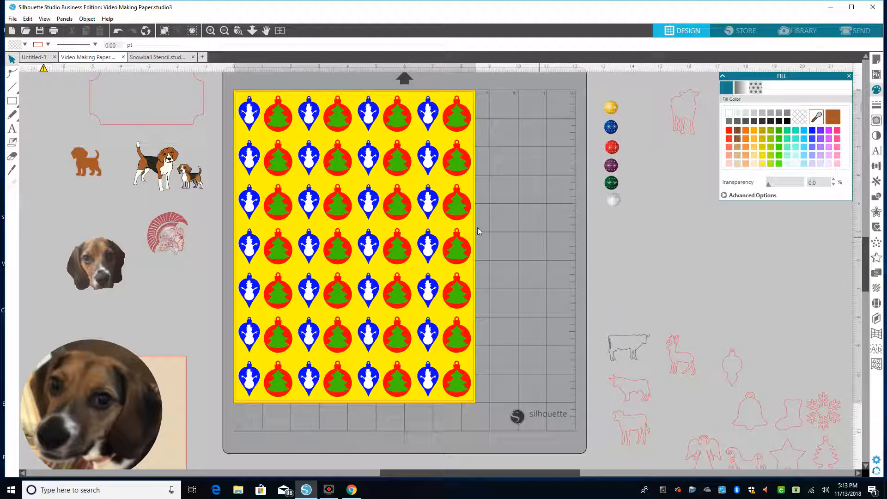
pyautogui.click(437, 229)
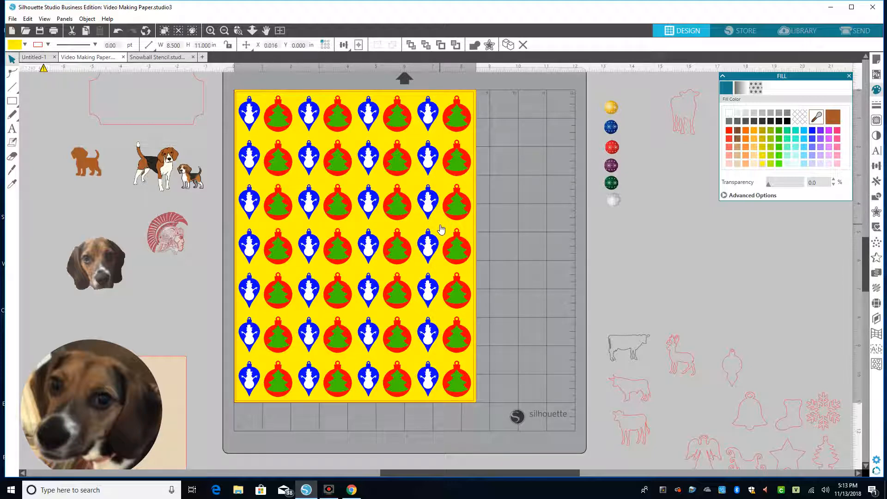
pyautogui.click(514, 219)
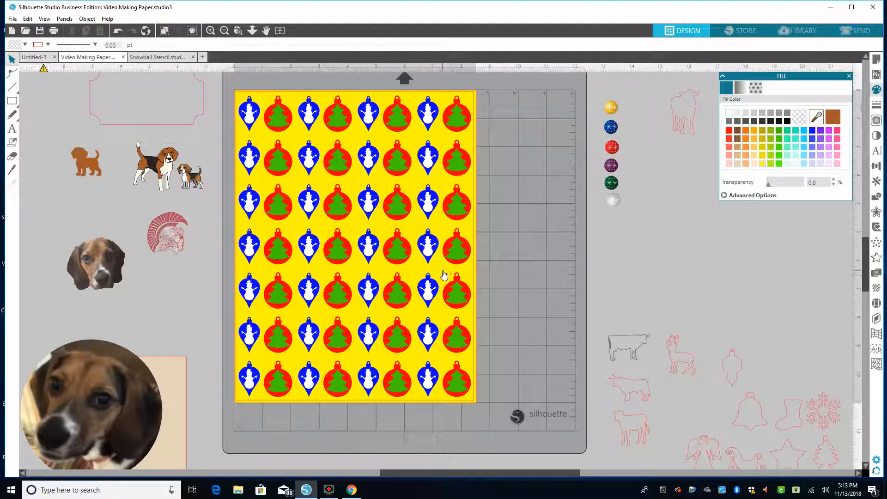
pyautogui.moveTo(455, 274); pyautogui.dragTo(460, 274)
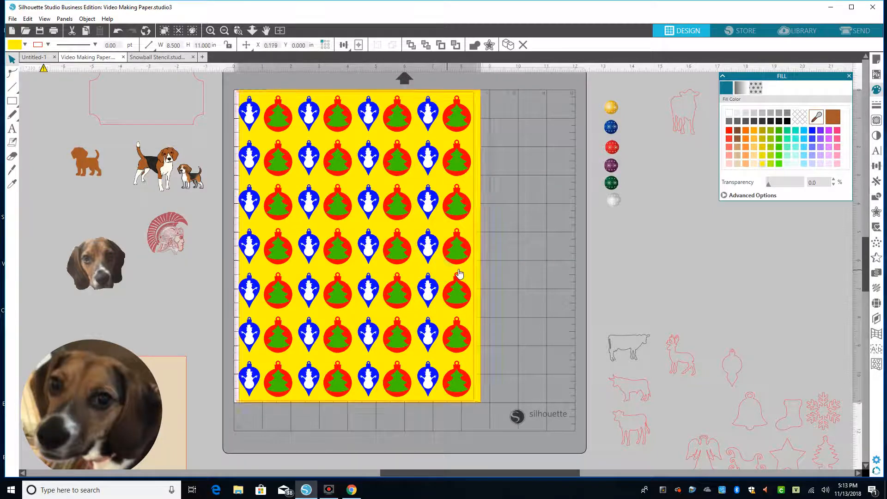
# Undo the yellow background rectangle, the full-color fill and the outline removal, back to the faded, outlined ornaments.
pyautogui.click(118, 32)
pyautogui.click(118, 32)
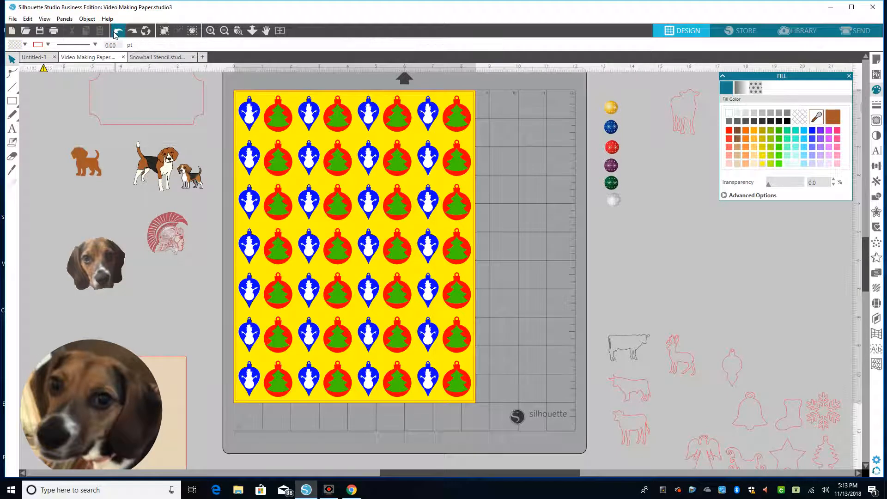
pyautogui.click(118, 33)
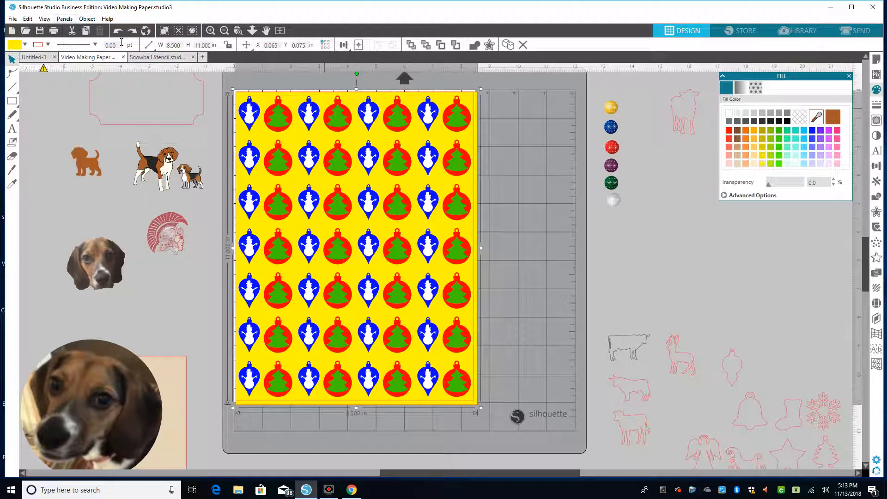
pyautogui.click(118, 33)
pyautogui.click(118, 33)
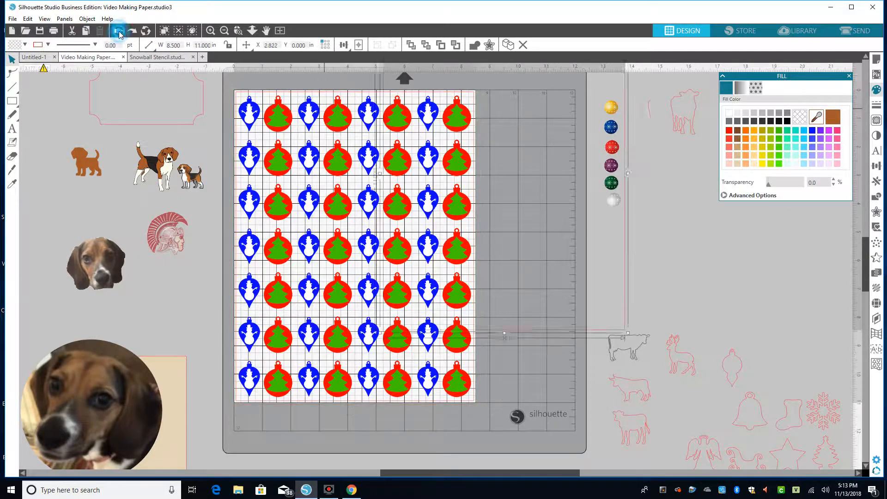
pyautogui.click(119, 34)
pyautogui.click(119, 35)
pyautogui.click(119, 35)
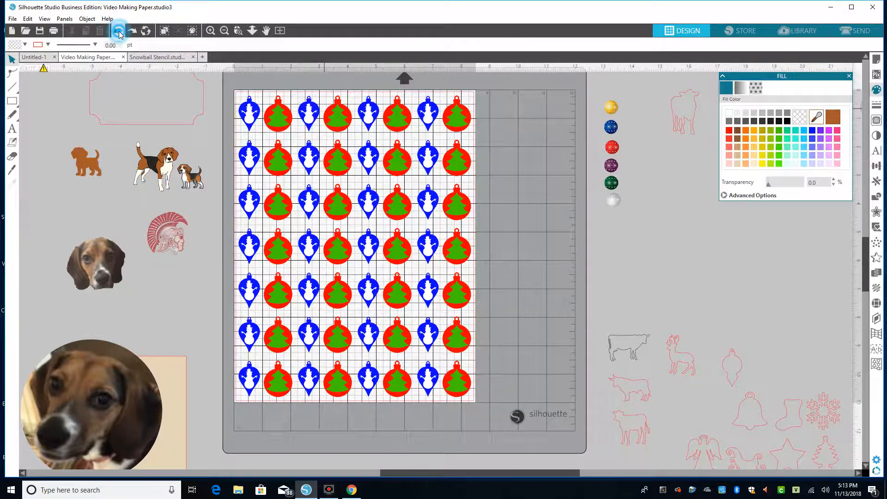
pyautogui.click(119, 33)
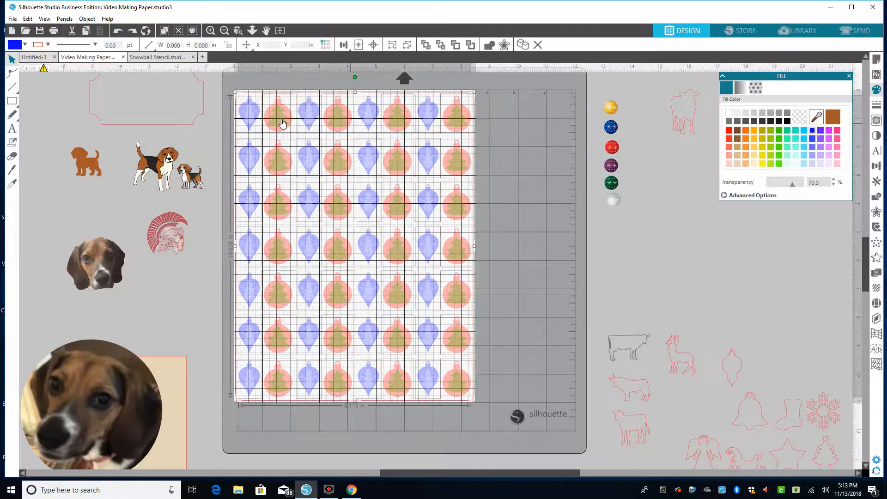
pyautogui.click(117, 33)
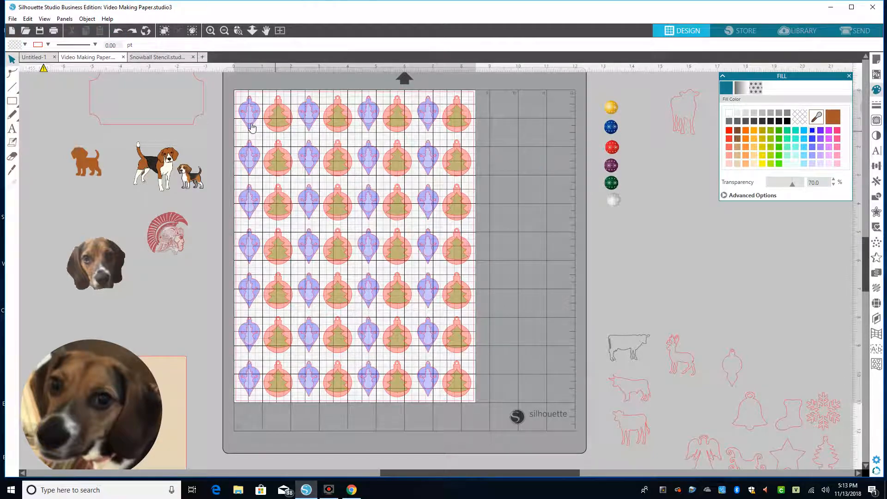
# Move one snowman and one tree ornament off the page below the colored balls, and delete the remaining ornaments from the page.
pyautogui.moveTo(252, 127); pyautogui.dragTo(621, 252)
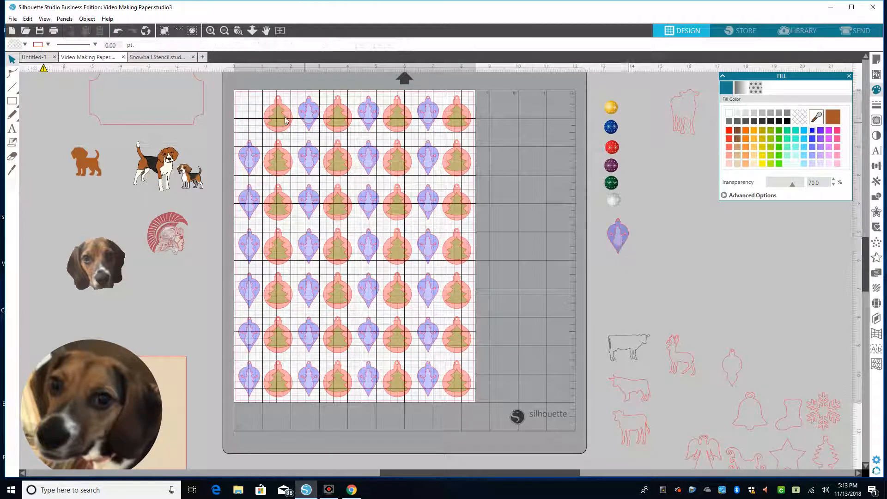
pyautogui.moveTo(285, 120); pyautogui.dragTo(619, 283)
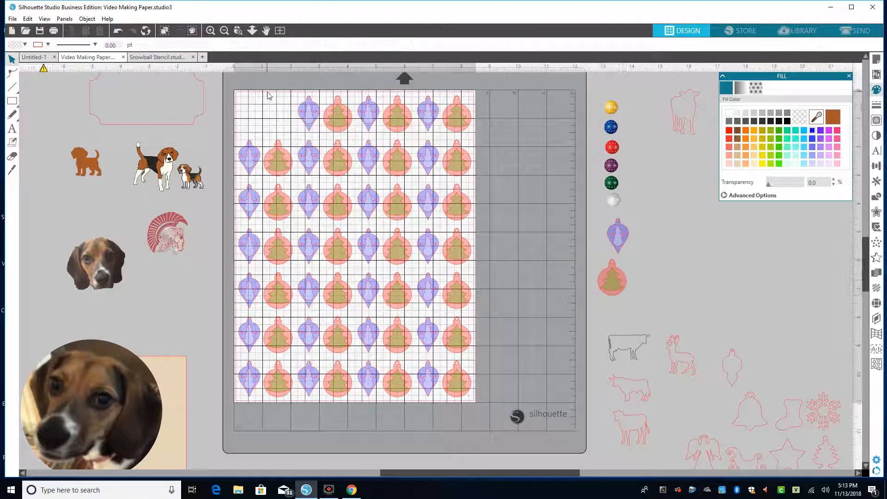
pyautogui.moveTo(230, 88); pyautogui.dragTo(528, 406)
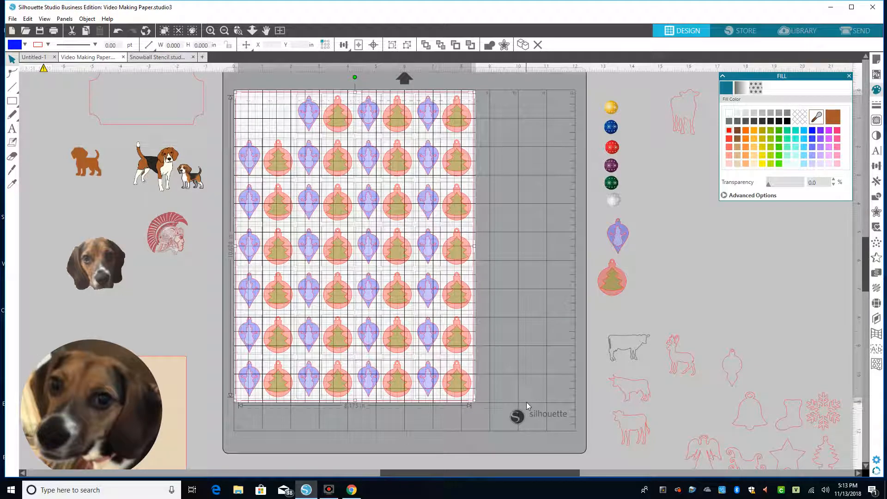
pyautogui.press('Delete')
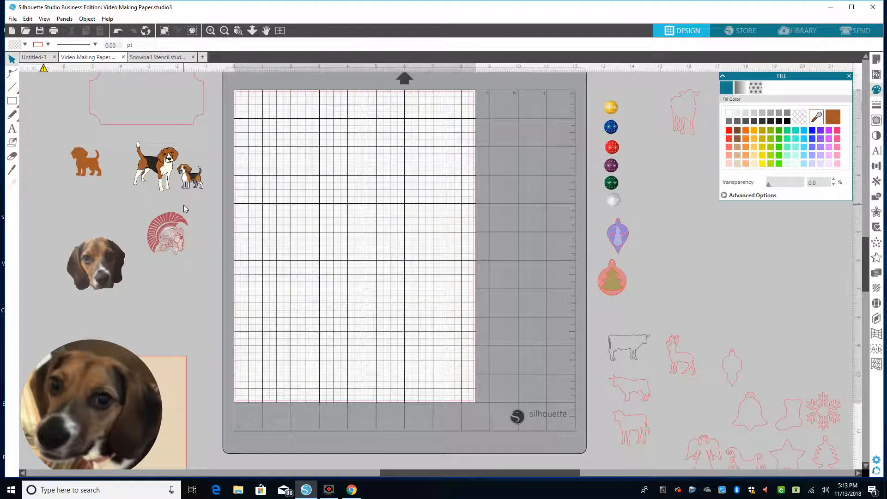
# Move the red Trojan head image into the page's upper-left corner and set its transparency to 44%.
pyautogui.click(163, 176)
pyautogui.moveTo(170, 239); pyautogui.dragTo(260, 123)
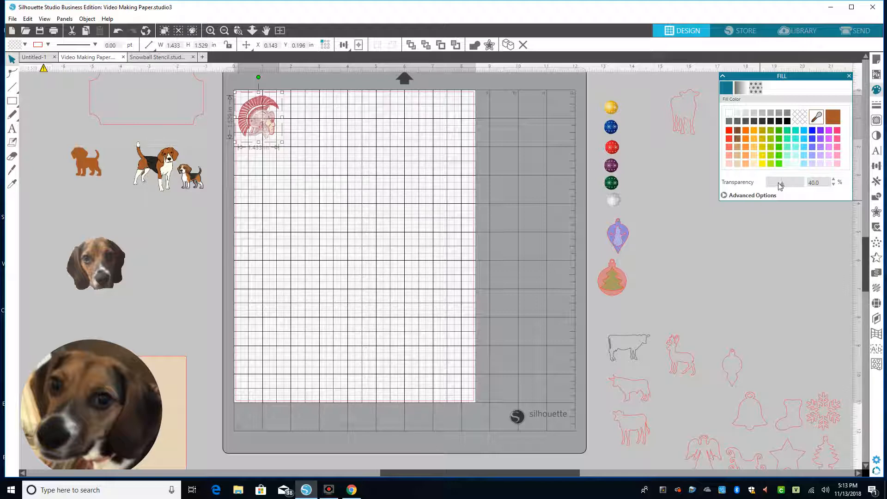
pyautogui.moveTo(782, 185); pyautogui.dragTo(759, 184)
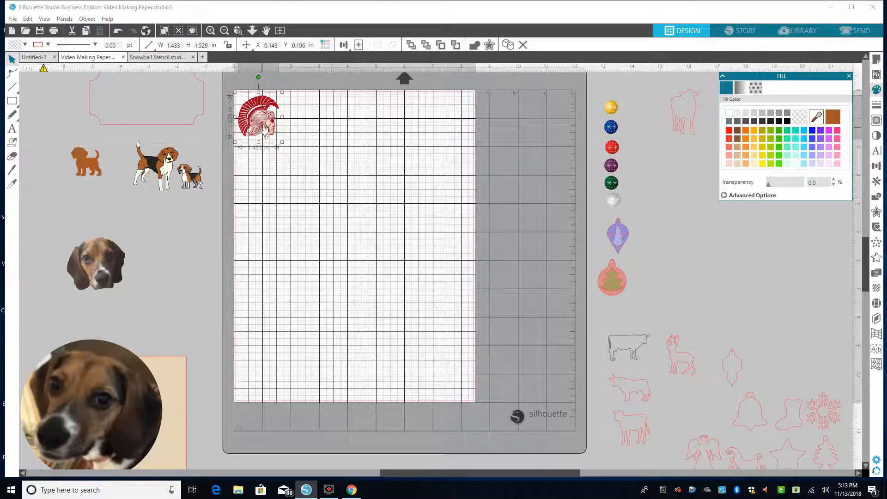
pyautogui.moveTo(263, 126); pyautogui.dragTo(263, 126)
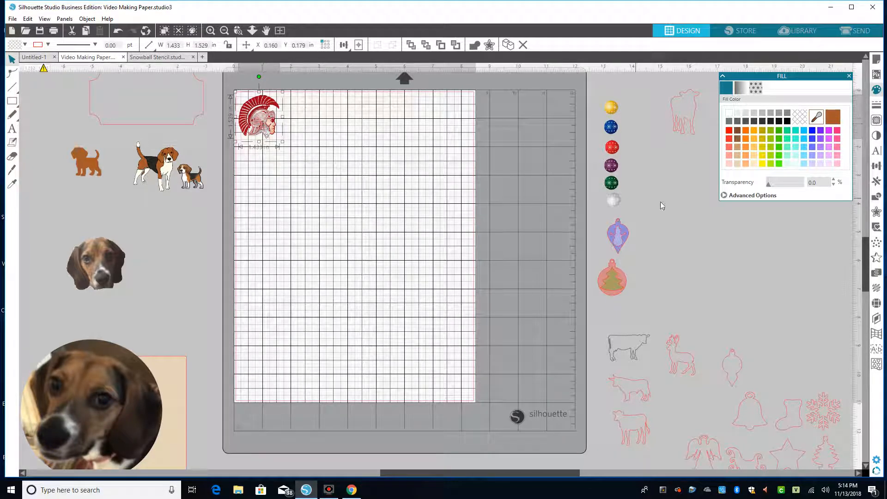
pyautogui.moveTo(768, 183); pyautogui.dragTo(784, 186)
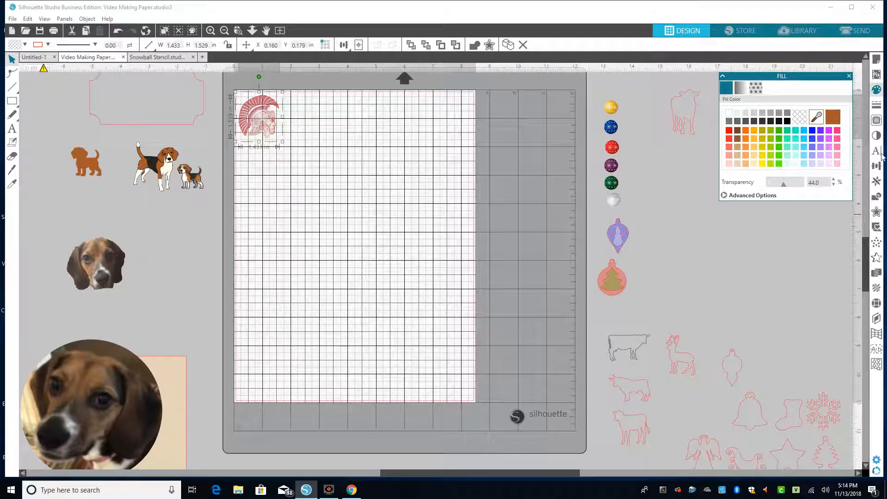
# Fill the whole page with copies of the Trojan head.
pyautogui.click(877, 182)
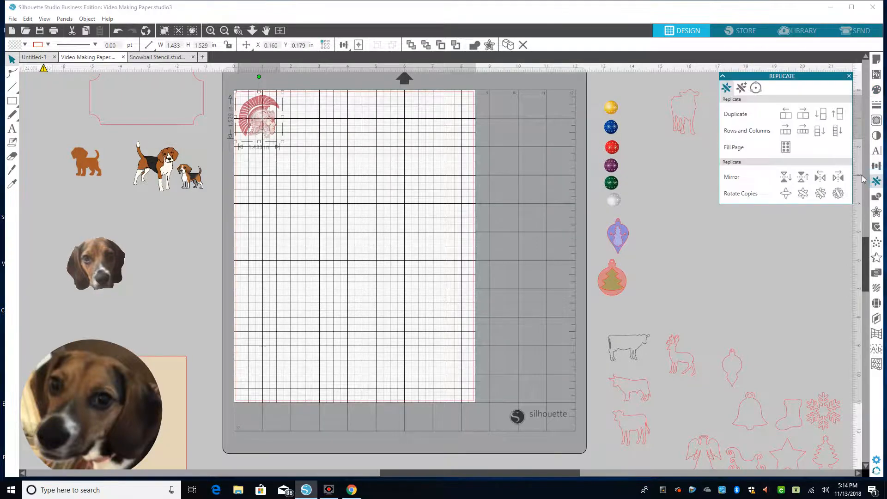
pyautogui.click(786, 147)
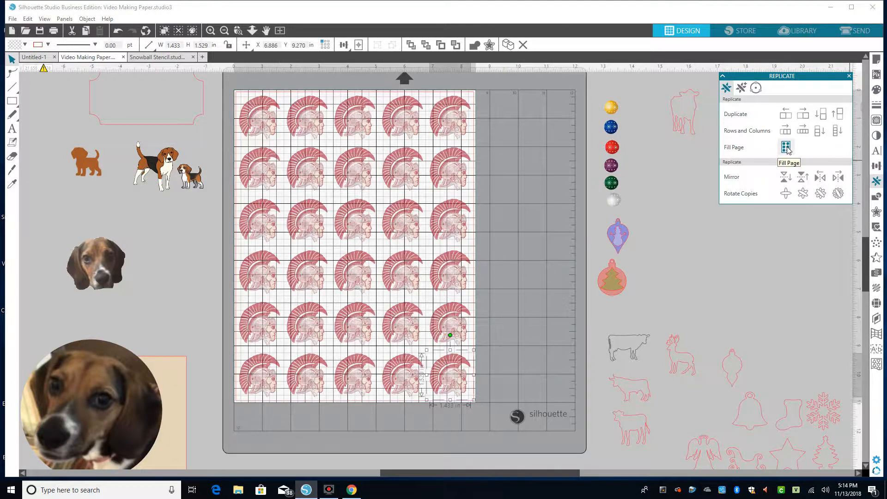
pyautogui.click(522, 299)
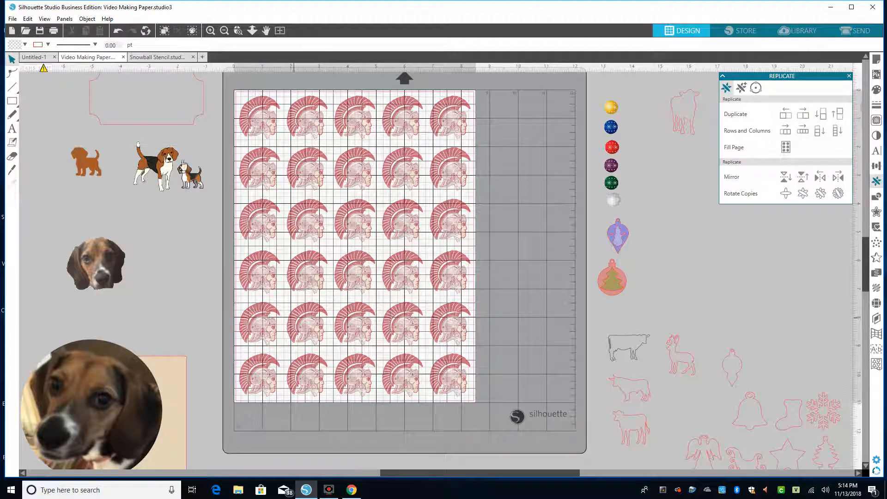
# Fade all the Trojan heads on the page to 65% transparency.
pyautogui.moveTo(229, 88); pyautogui.dragTo(477, 405)
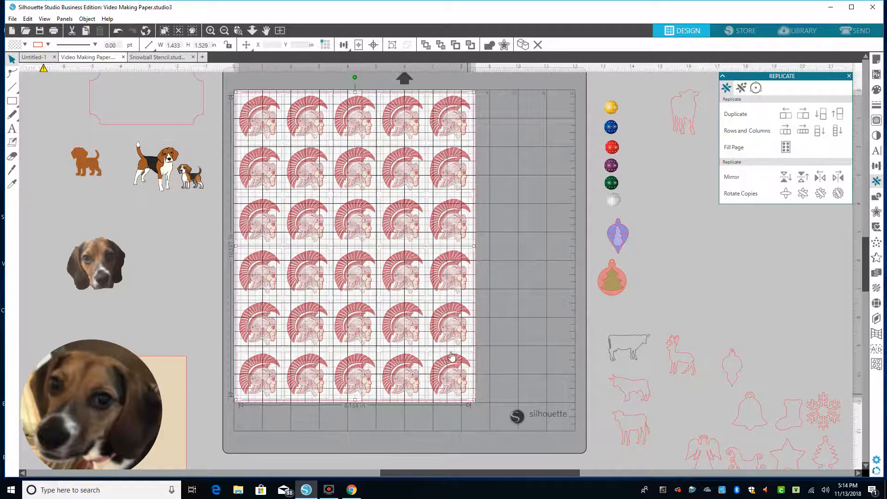
pyautogui.click(877, 92)
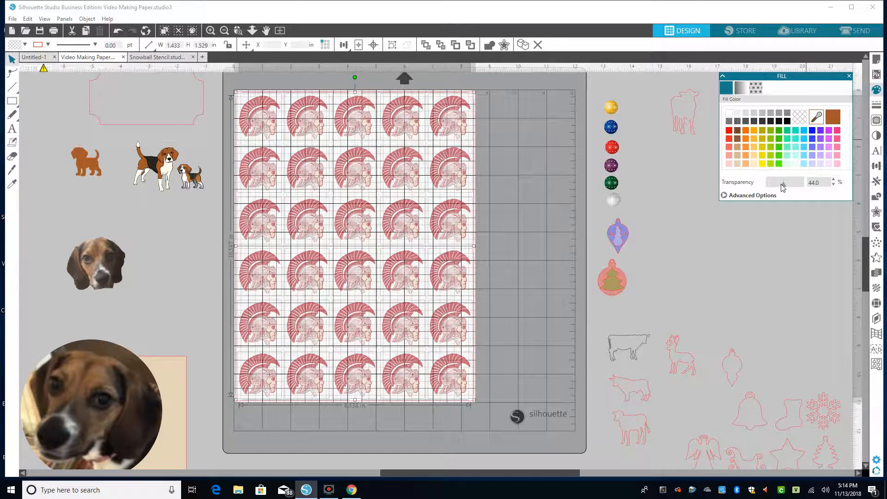
pyautogui.moveTo(786, 188); pyautogui.dragTo(791, 189)
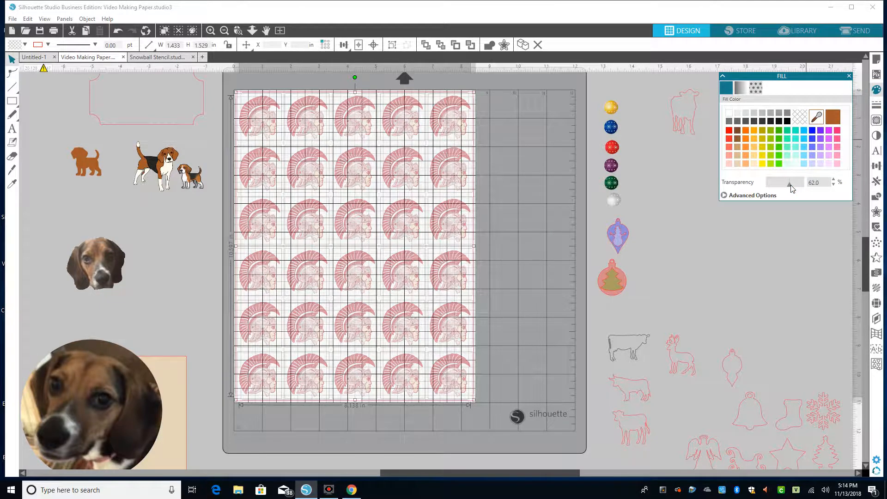
pyautogui.click(671, 176)
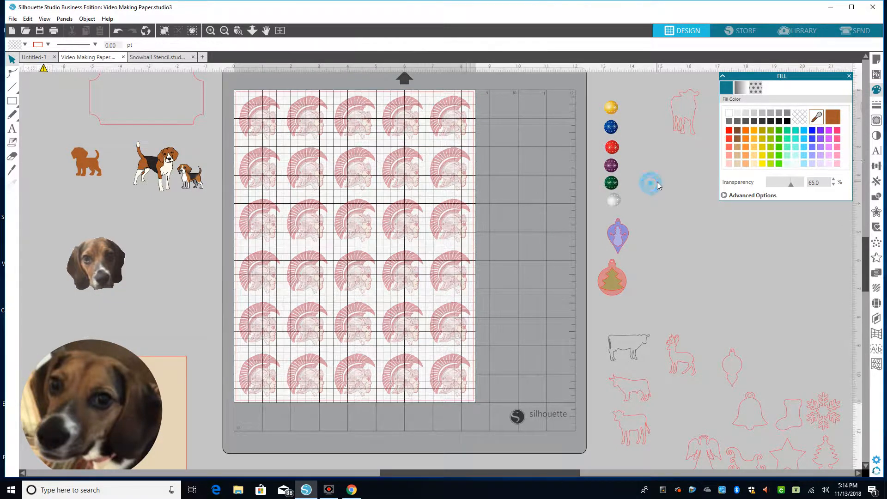
# Add the text "CHS" on the page over the second row of Trojan heads.
pyautogui.click(12, 130)
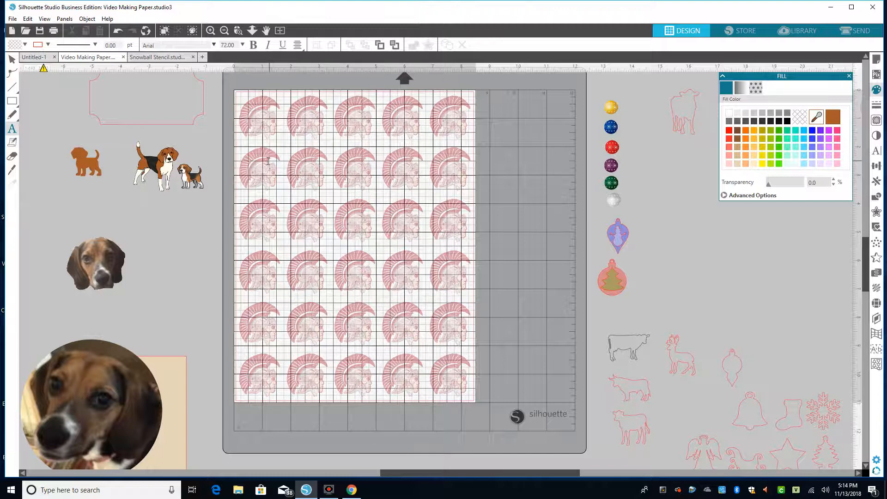
pyautogui.click(268, 161)
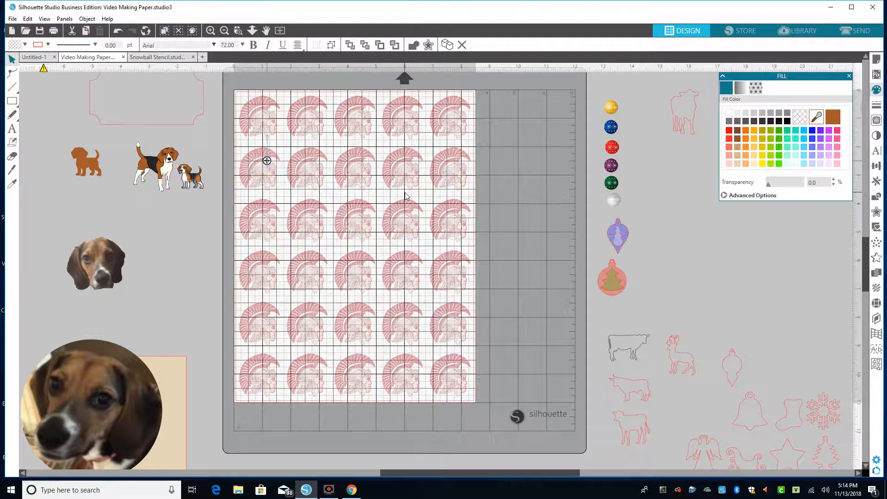
pyautogui.write('CHS')
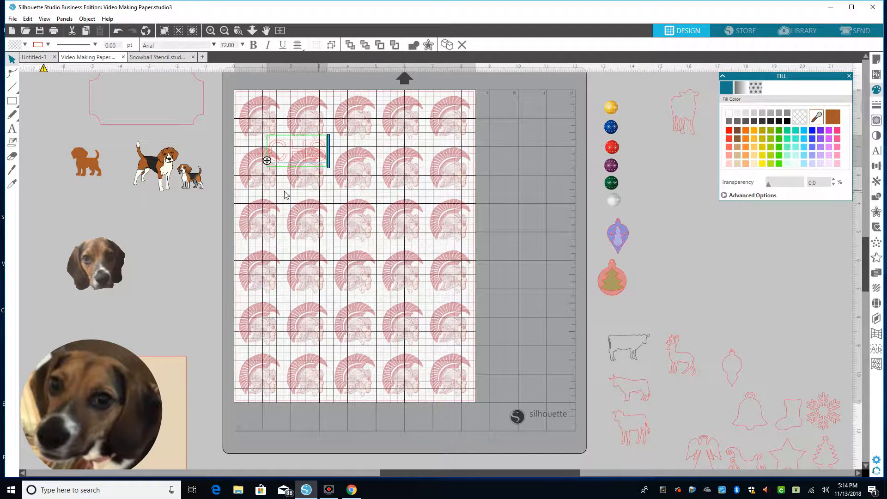
pyautogui.click(487, 189)
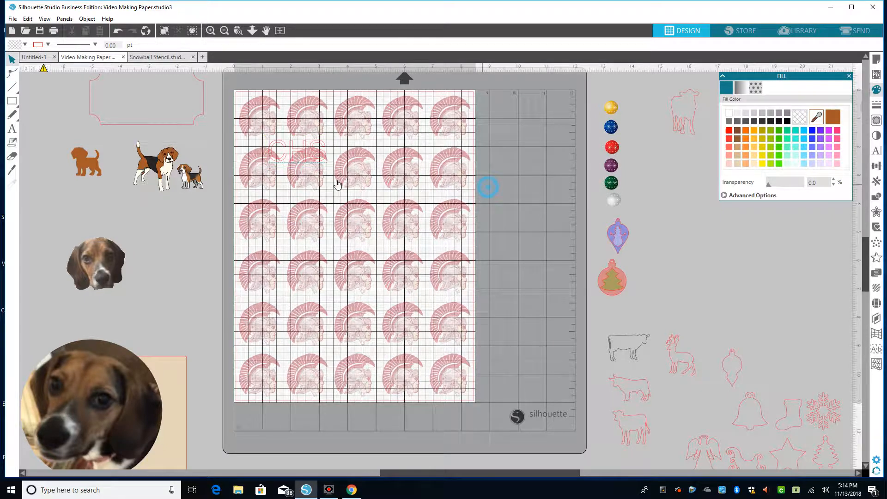
# Enlarge the CHS text to about 215 pt, fill it with black and center it across the page's upper half.
pyautogui.moveTo(321, 140); pyautogui.dragTo(460, 231)
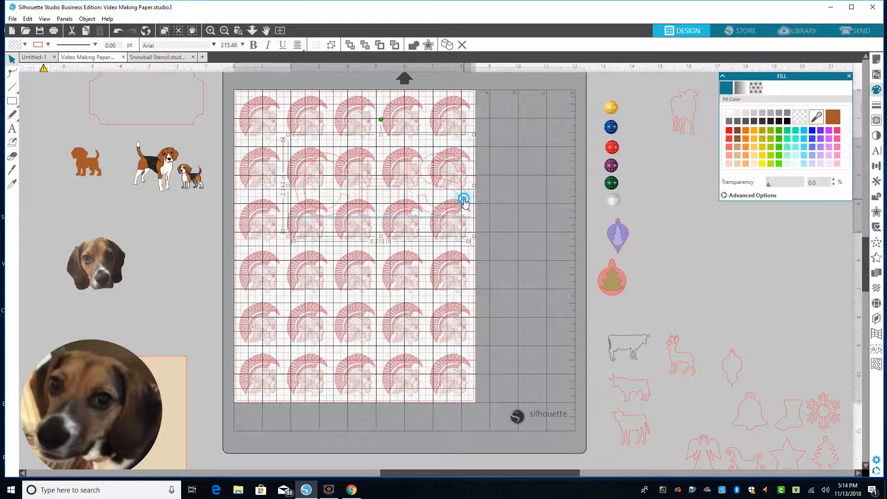
pyautogui.moveTo(462, 197); pyautogui.dragTo(448, 197)
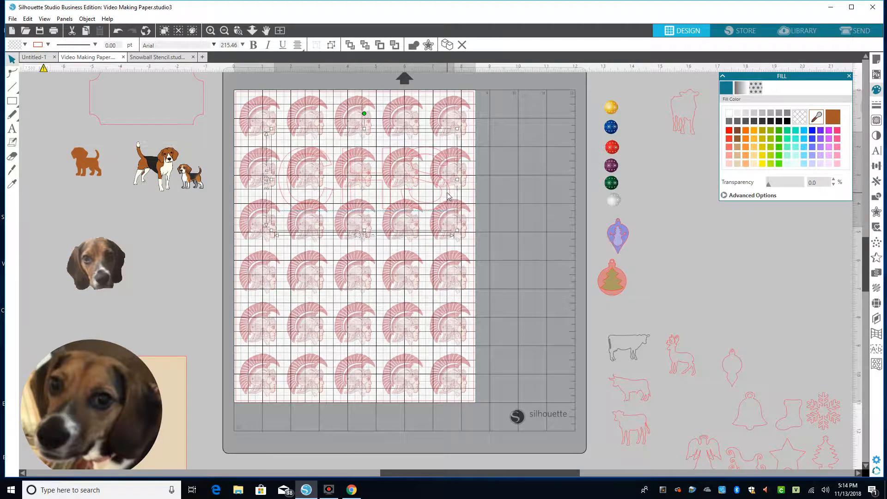
pyautogui.click(784, 121)
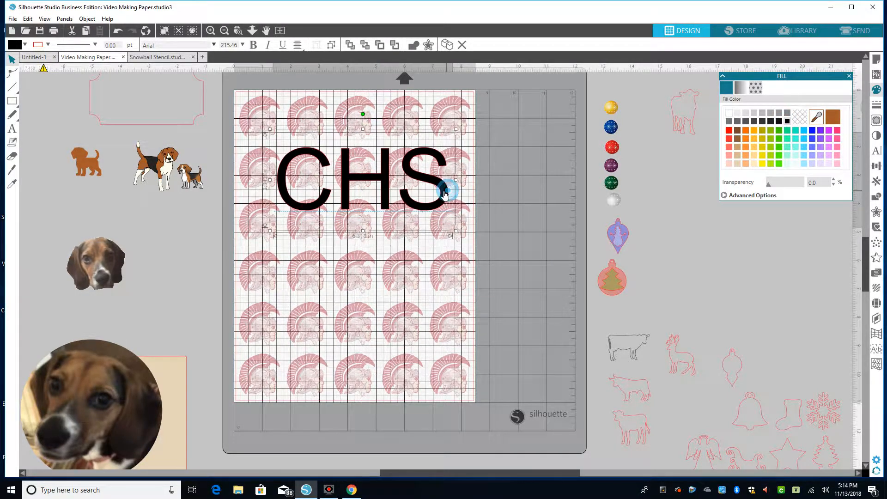
pyautogui.moveTo(450, 194); pyautogui.dragTo(440, 196)
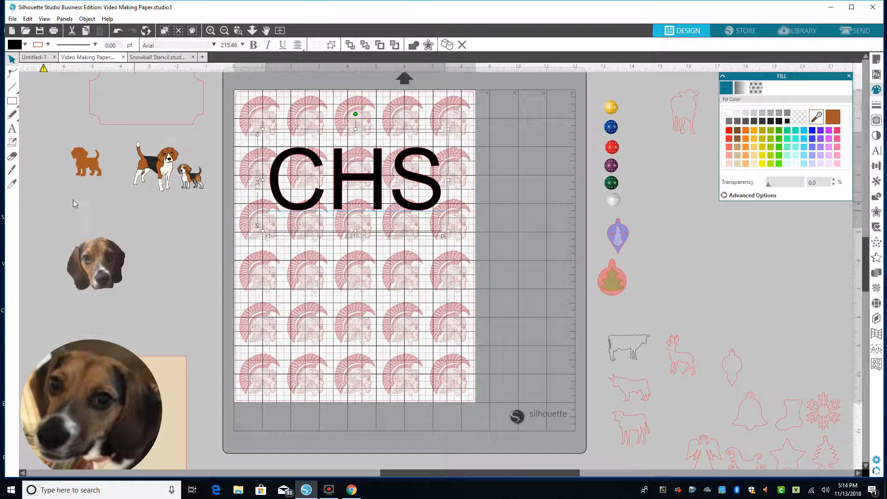
# Add the person's first name in capitals as a second text object and place it on the page below CHS.
pyautogui.click(12, 128)
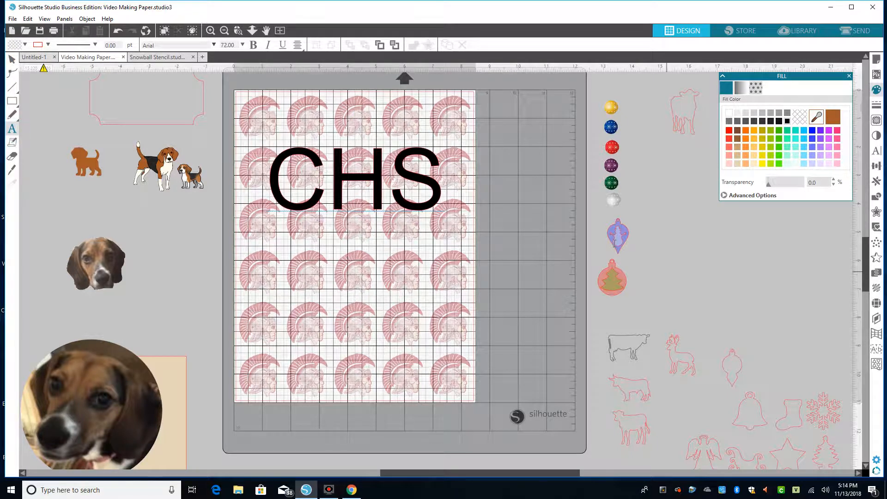
pyautogui.click(525, 269)
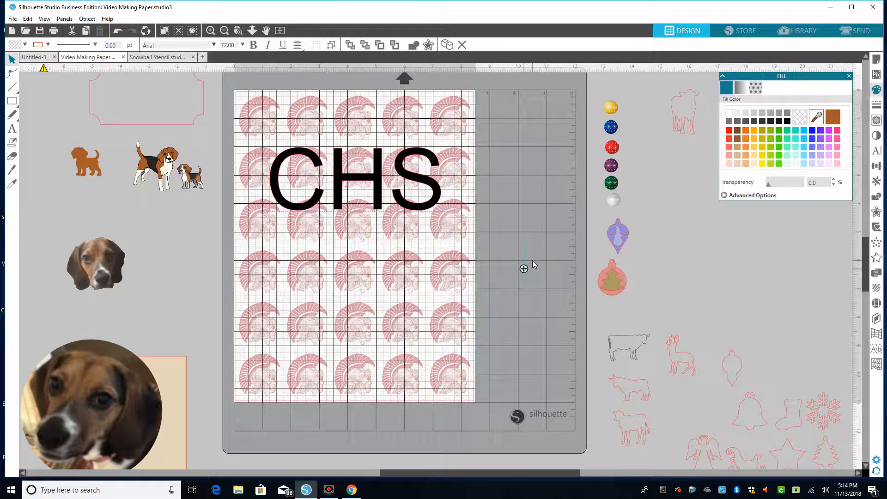
pyautogui.write('ANDREW')
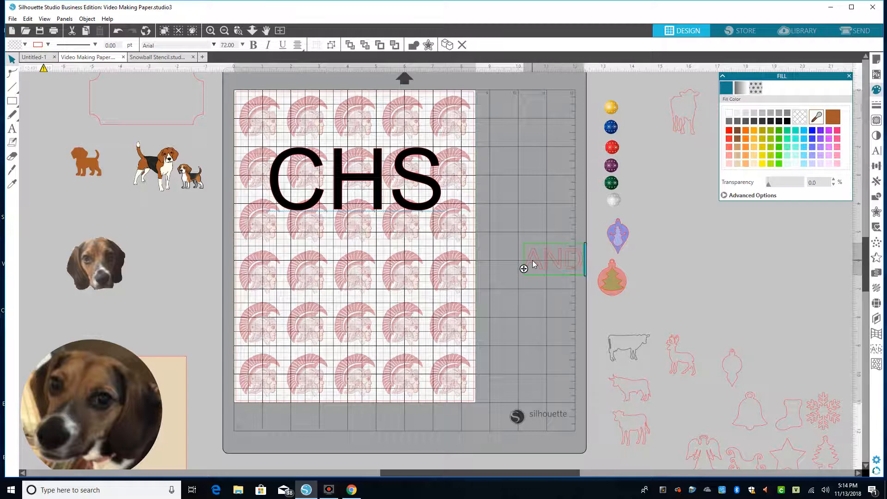
pyautogui.click(556, 283)
pyautogui.moveTo(571, 265); pyautogui.dragTo(293, 257)
pyautogui.click(293, 257)
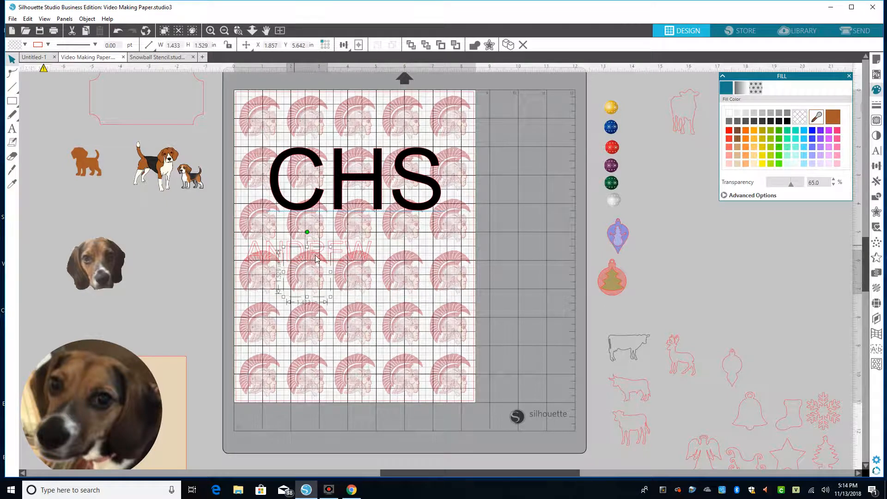
# Enlarge the name text to about 129 pt so it spans the page width, and fill it with black.
pyautogui.click(367, 250)
pyautogui.moveTo(378, 274); pyautogui.dragTo(472, 331)
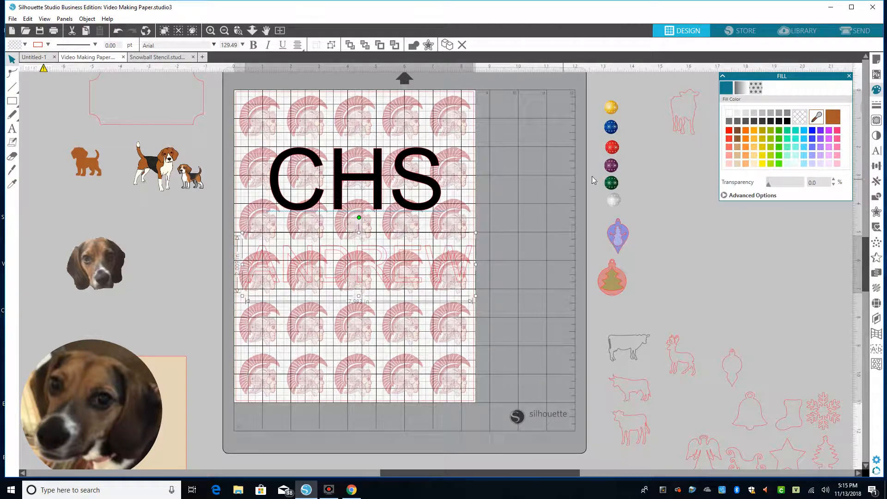
pyautogui.click(787, 121)
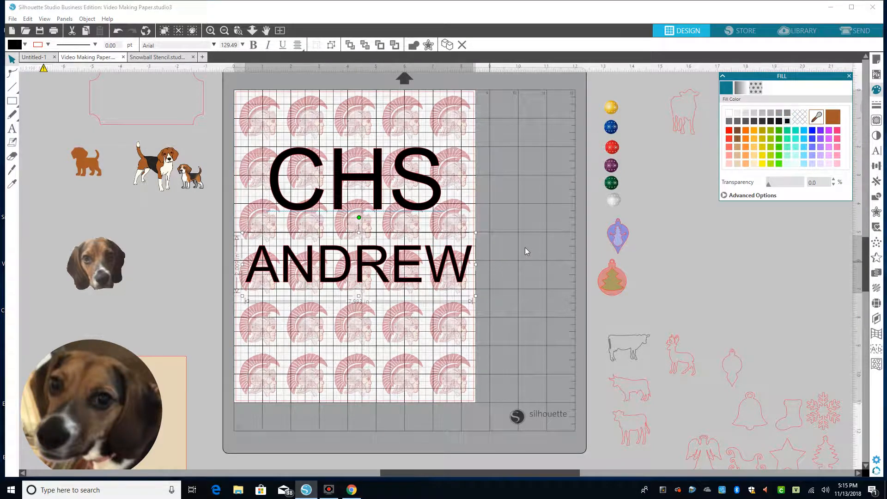
pyautogui.click(537, 229)
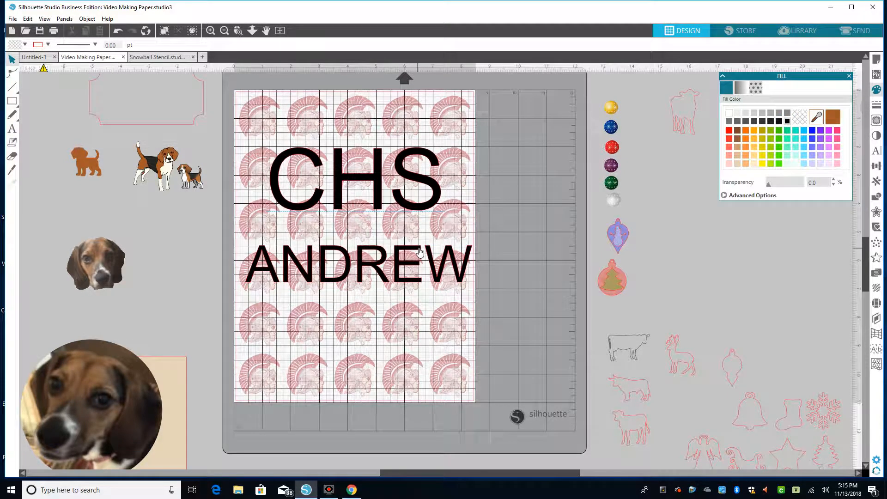
# Move CHS up toward the page's upper edge and place the name directly beneath it.
pyautogui.moveTo(419, 251); pyautogui.dragTo(416, 268)
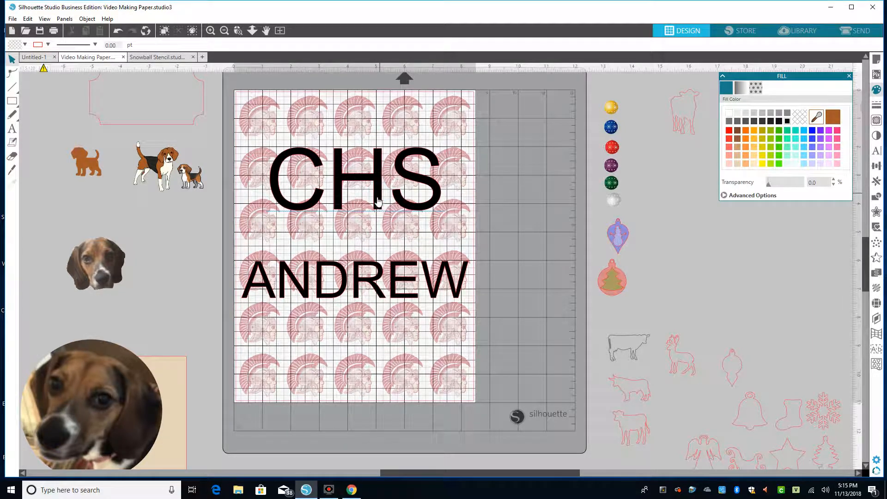
pyautogui.moveTo(378, 201); pyautogui.dragTo(375, 140)
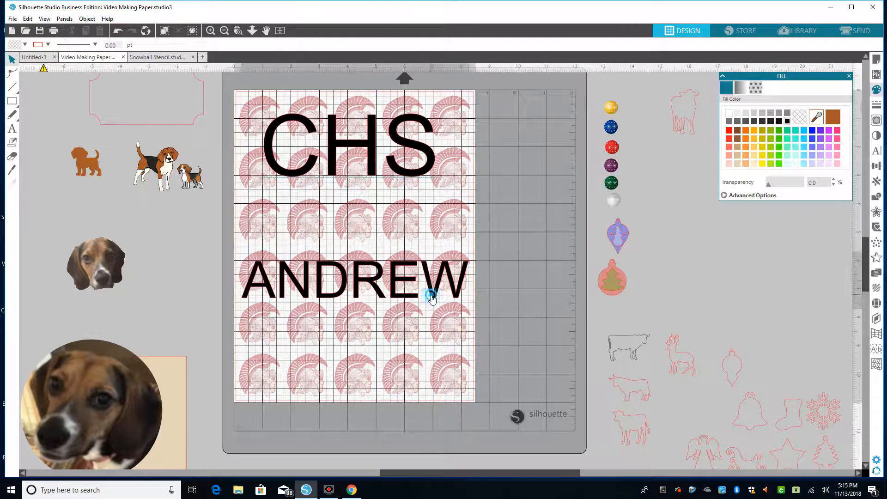
pyautogui.moveTo(431, 298); pyautogui.dragTo(431, 224)
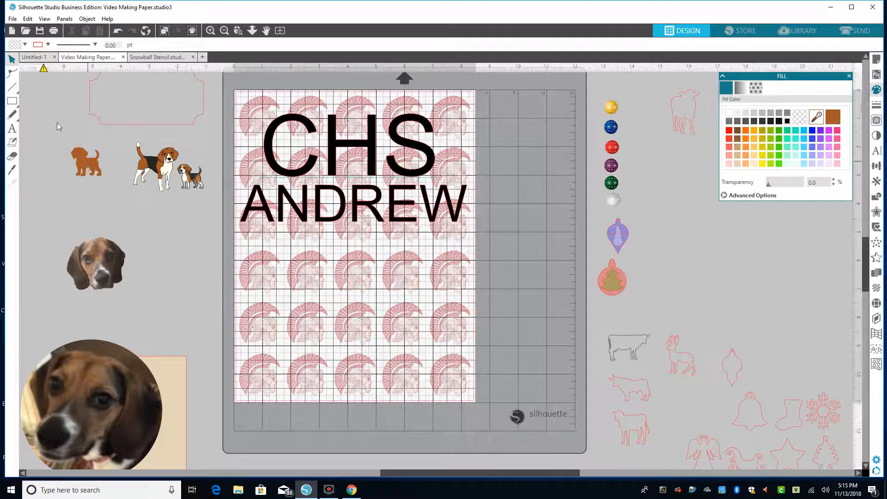
# Draw a rectangle about 6.8 by 4.2 in and place it on the page's lower half, below the name.
pyautogui.click(13, 103)
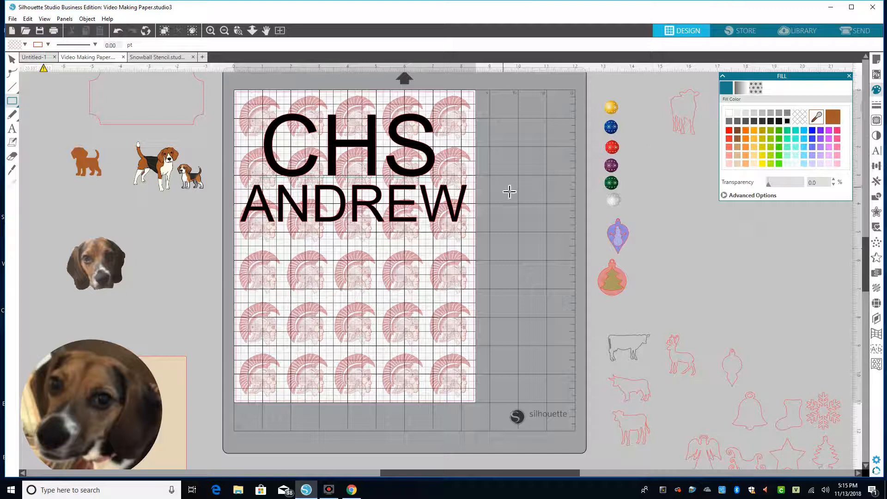
pyautogui.moveTo(509, 192); pyautogui.dragTo(702, 313)
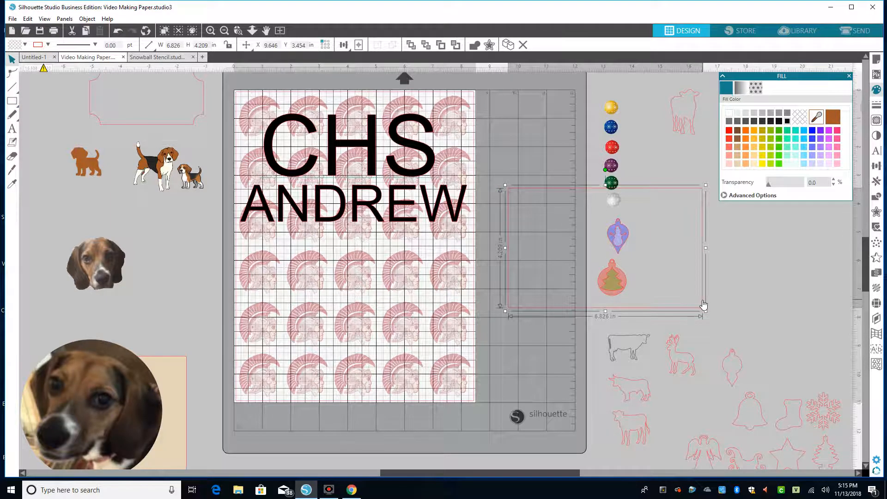
pyautogui.moveTo(613, 319); pyautogui.dragTo(454, 367)
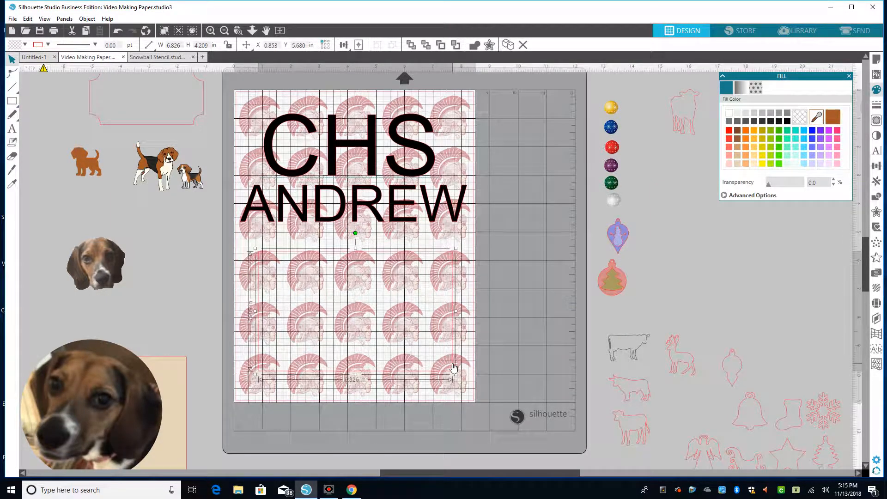
# Fill the rectangle with white and shift it slightly over the Trojan heads.
pyautogui.click(730, 115)
pyautogui.click(524, 183)
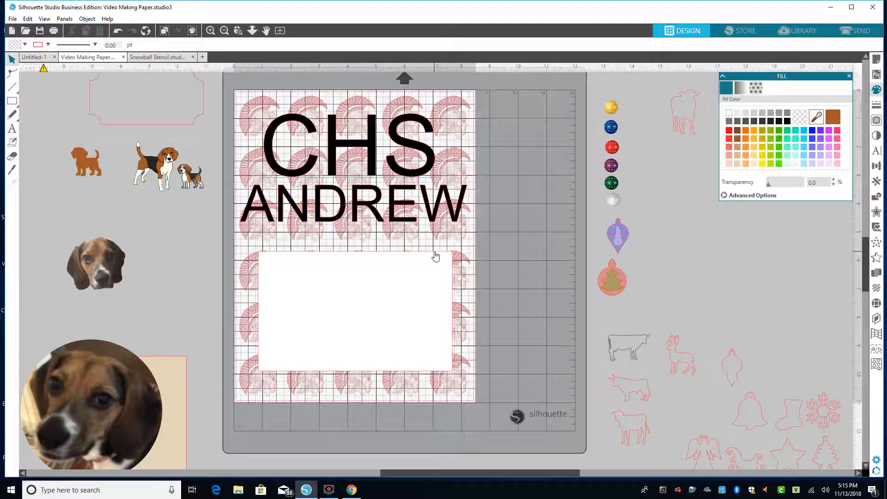
pyautogui.moveTo(434, 251); pyautogui.dragTo(435, 251)
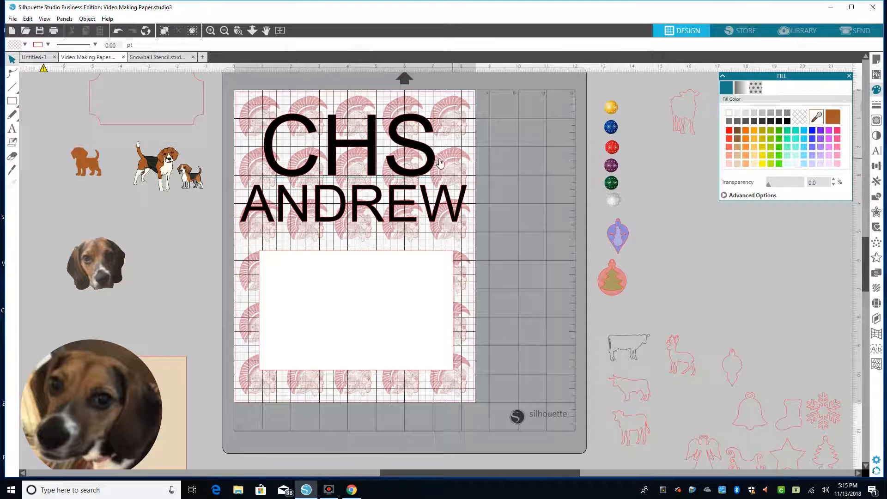
# Delete the CHS text, the white rectangle and the name text from the page.
pyautogui.moveTo(429, 164); pyautogui.dragTo(545, 179)
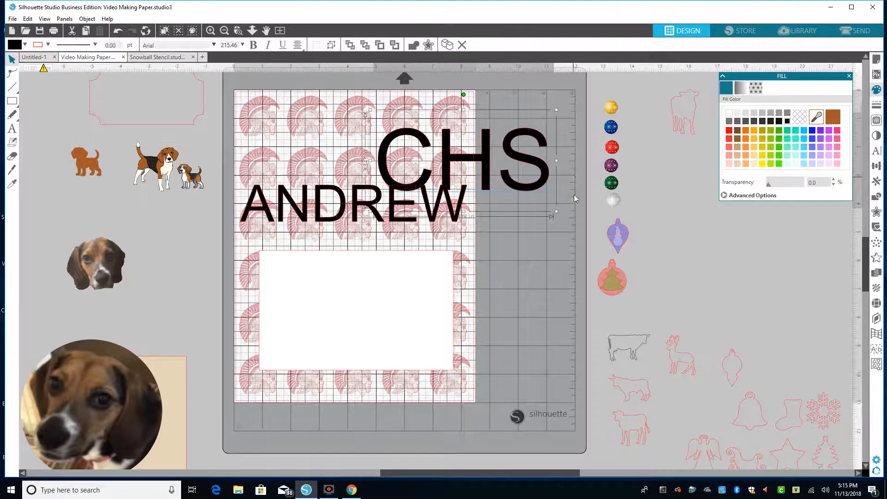
pyautogui.press('Delete')
pyautogui.click(447, 255)
pyautogui.press('Delete')
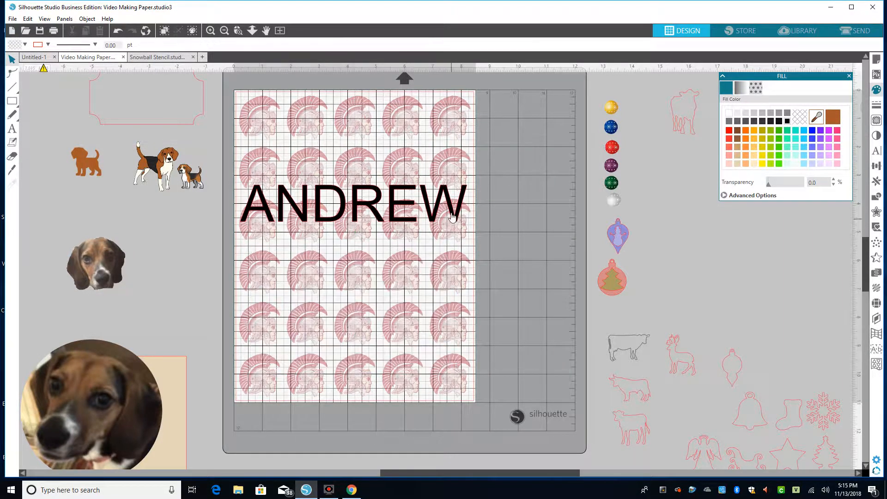
pyautogui.click(458, 215)
pyautogui.press('Delete')
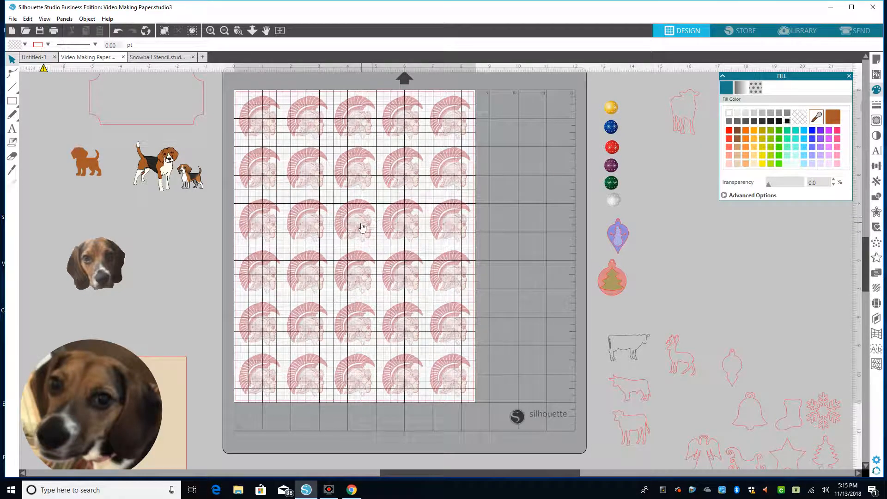
# Set one Trojan head aside off the page and delete all the remaining heads on it.
pyautogui.moveTo(361, 223); pyautogui.dragTo(348, 226)
pyautogui.click(224, 95)
pyautogui.click(120, 31)
pyautogui.moveTo(259, 111); pyautogui.dragTo(161, 221)
pyautogui.moveTo(225, 102); pyautogui.dragTo(553, 398)
pyautogui.press('Delete')
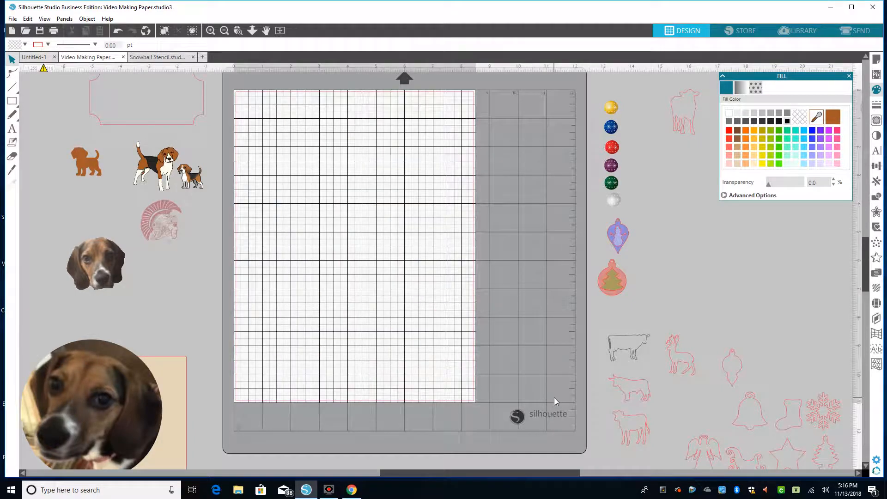
# Change the page size to 6 in wide and 4 in high.
pyautogui.click(149, 223)
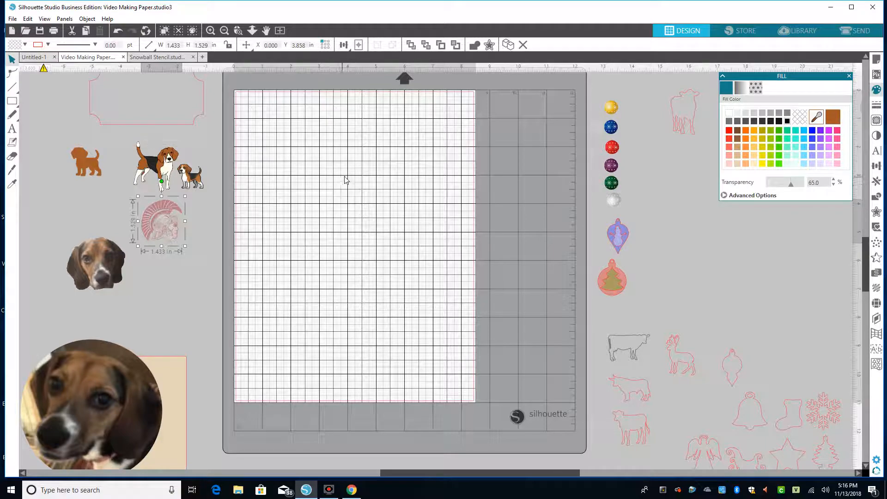
pyautogui.click(876, 59)
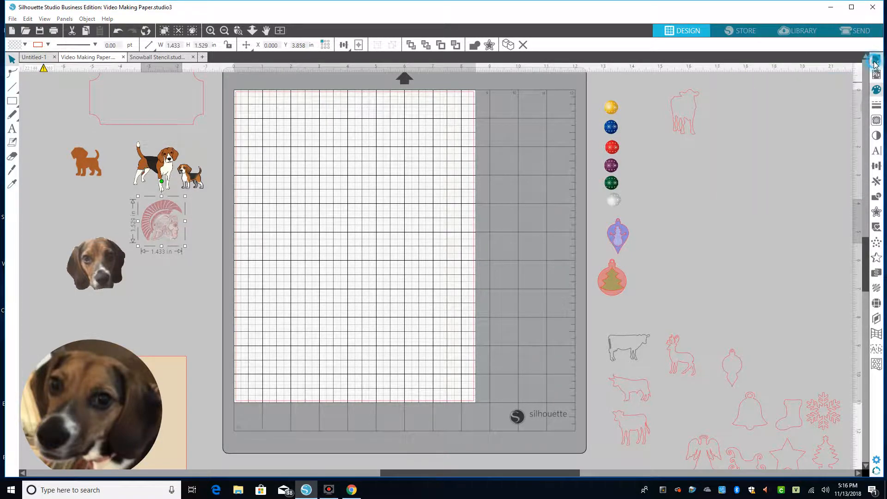
pyautogui.scroll(-1, 773, 112)
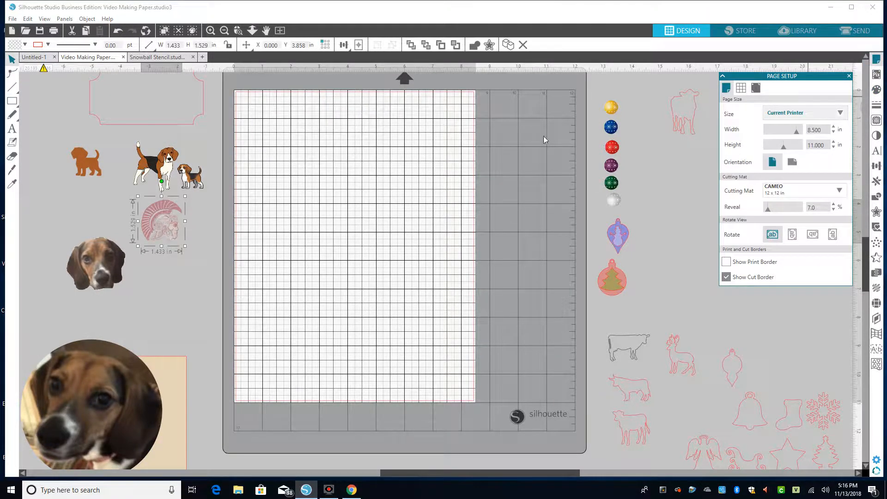
pyautogui.doubleClick(824, 129)
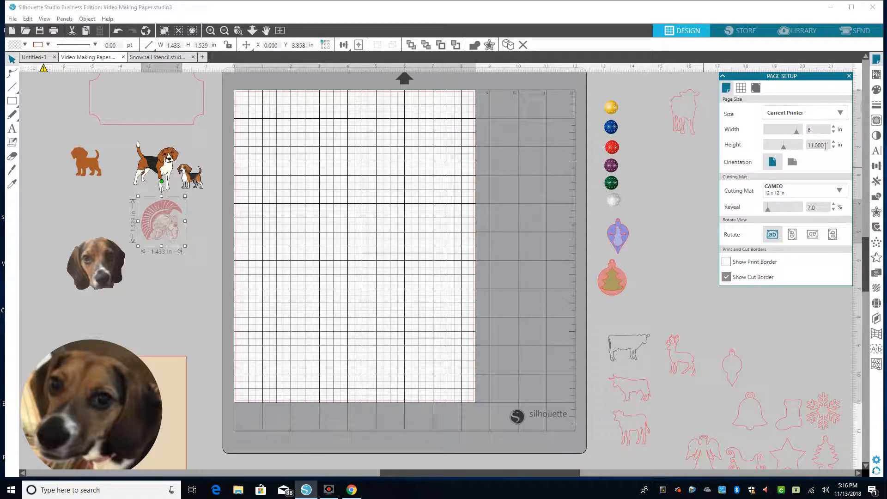
pyautogui.doubleClick(826, 146)
pyautogui.write('4')
pyautogui.press('Return')
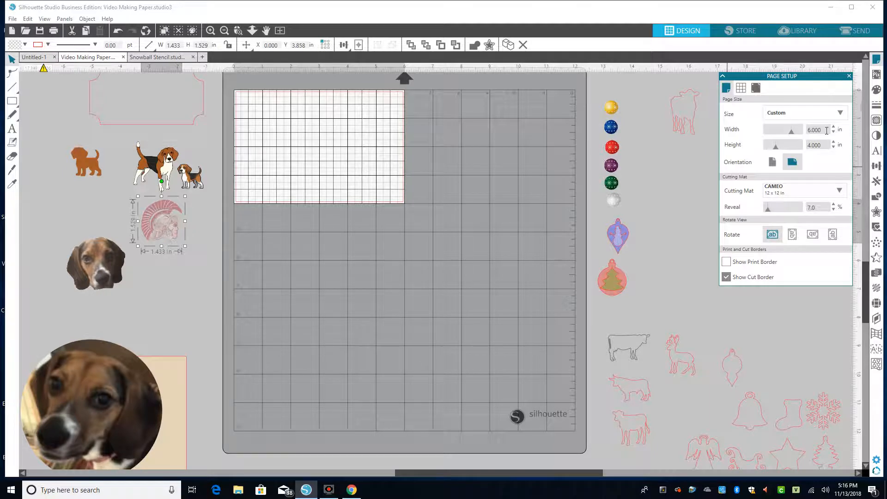
# Set the page height to 8 in.
pyautogui.click(817, 144)
pyautogui.write('8')
pyautogui.press('Return')
pyautogui.click(363, 210)
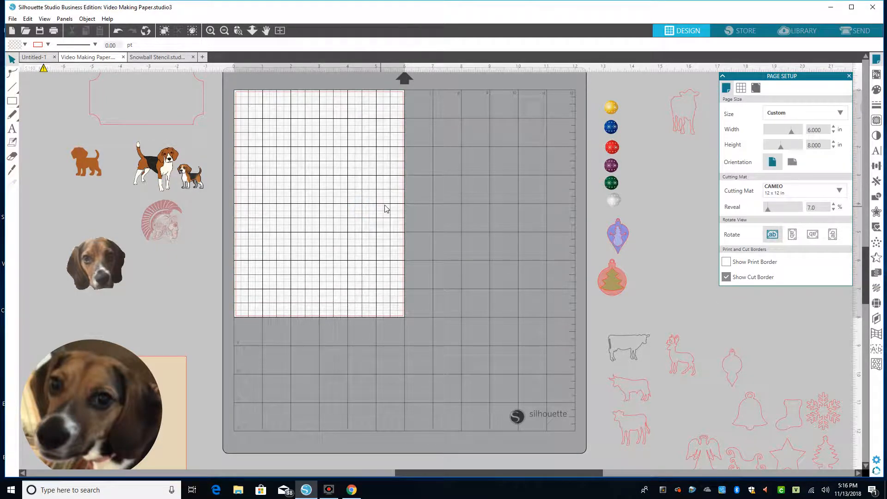
pyautogui.click(12, 86)
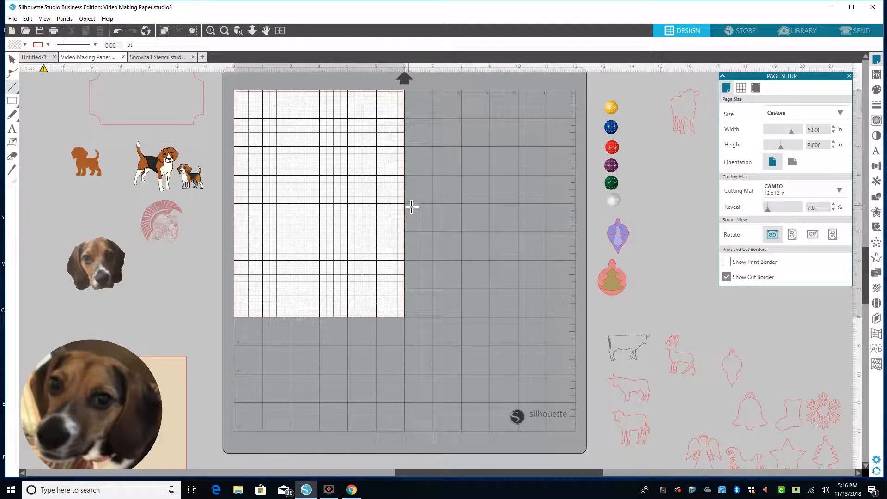
pyautogui.moveTo(406, 203)
pyautogui.mouseDown()
pyautogui.moveTo(228, 208)
pyautogui.moveTo(413, 202)
pyautogui.mouseUp()
pyautogui.click(485, 220)
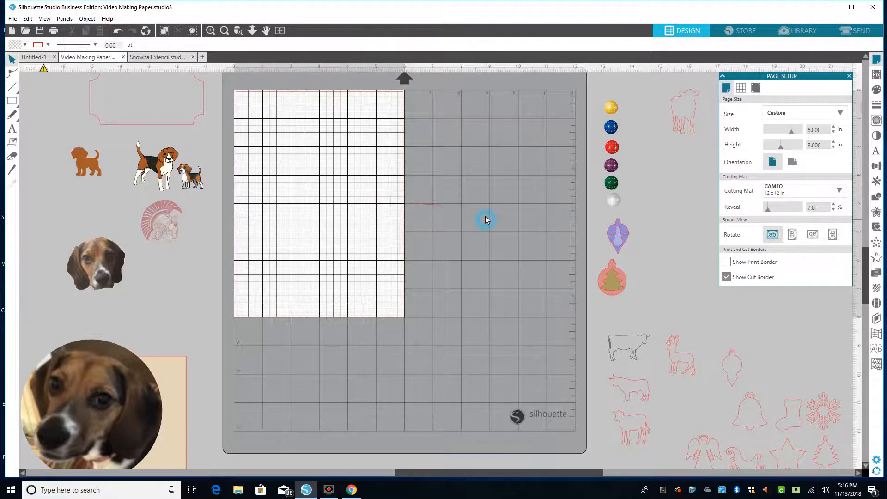
pyautogui.click(442, 207)
pyautogui.press('Delete')
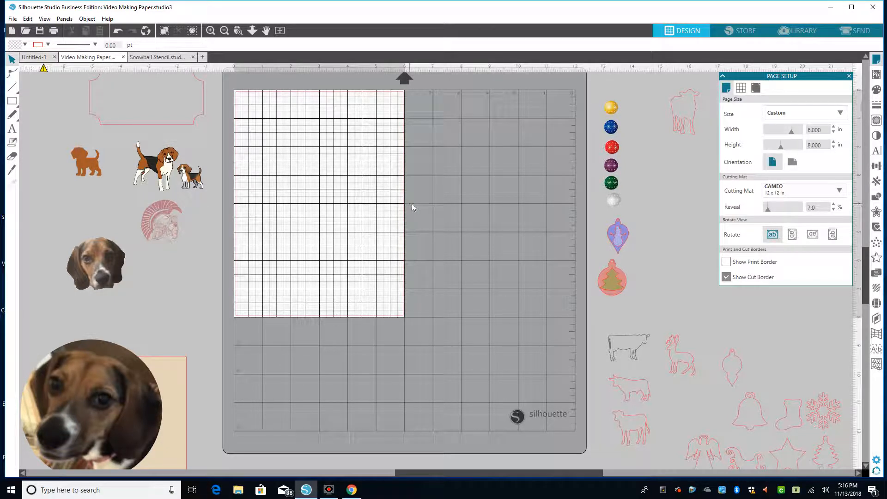
# Draw a horizontal line about 6.1 in long across the middle of the page and examine the line styles available for it.
pyautogui.click(12, 86)
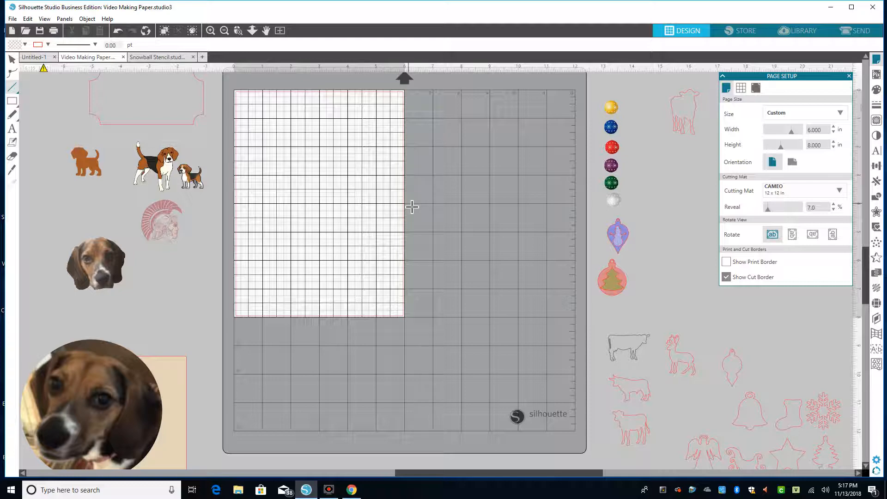
pyautogui.click(412, 207)
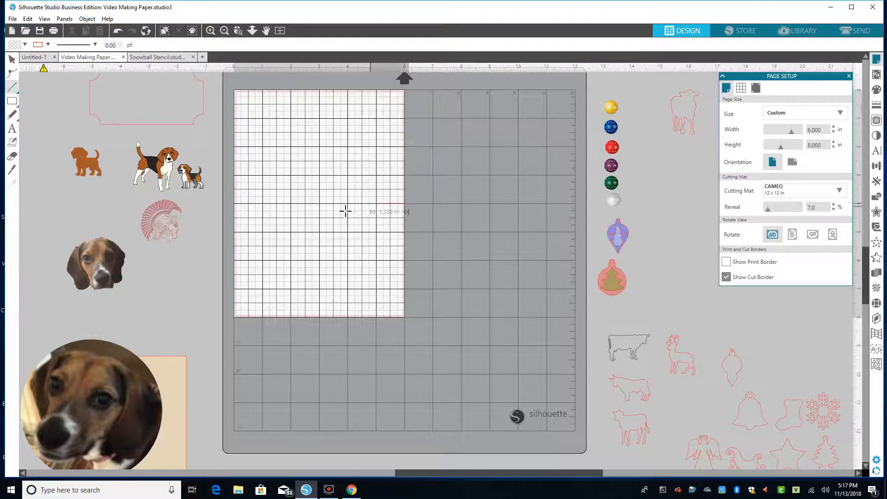
pyautogui.click(236, 211)
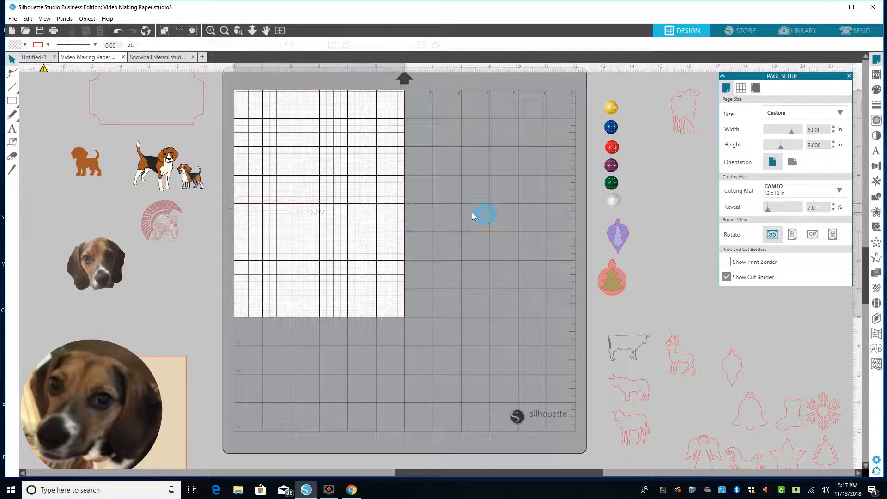
pyautogui.click(877, 108)
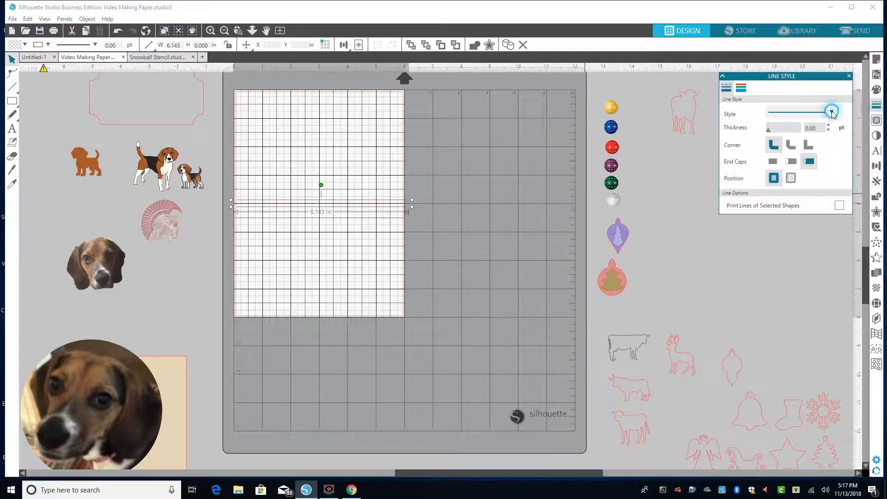
pyautogui.click(830, 112)
pyautogui.click(830, 179)
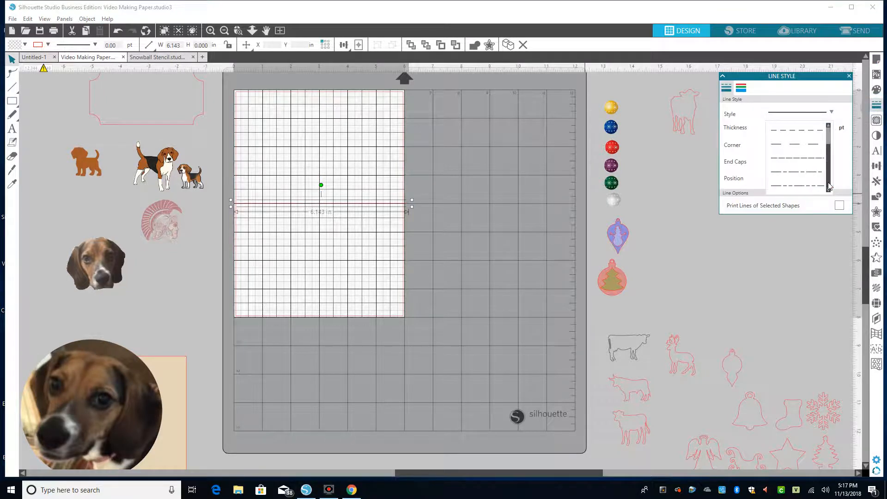
pyautogui.click(828, 137)
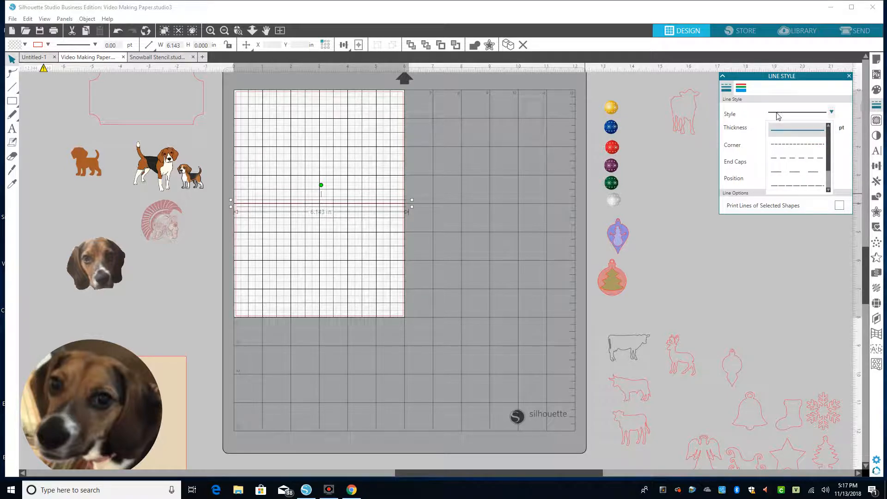
pyautogui.click(424, 183)
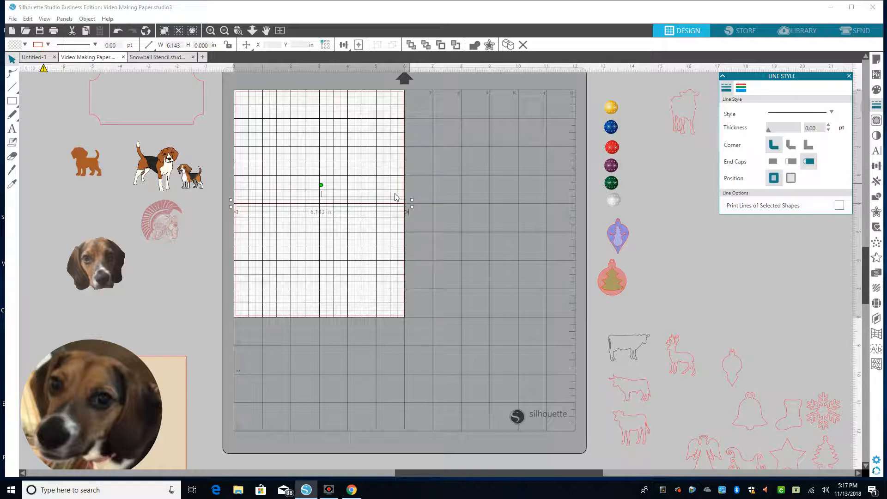
pyautogui.click(497, 198)
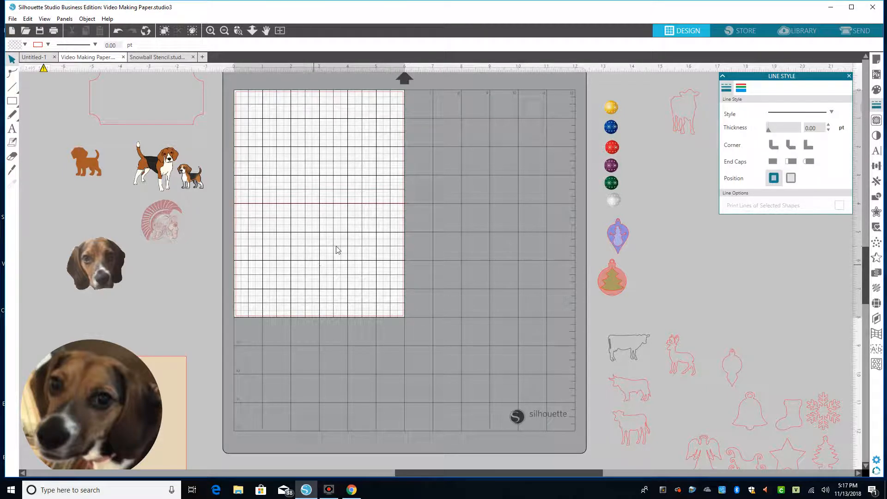
# Place the Trojan head on the page's lower half and enlarge it to about 3.3 by 3.5 in.
pyautogui.moveTo(167, 218); pyautogui.dragTo(375, 282)
pyautogui.moveTo(301, 266); pyautogui.dragTo(326, 268)
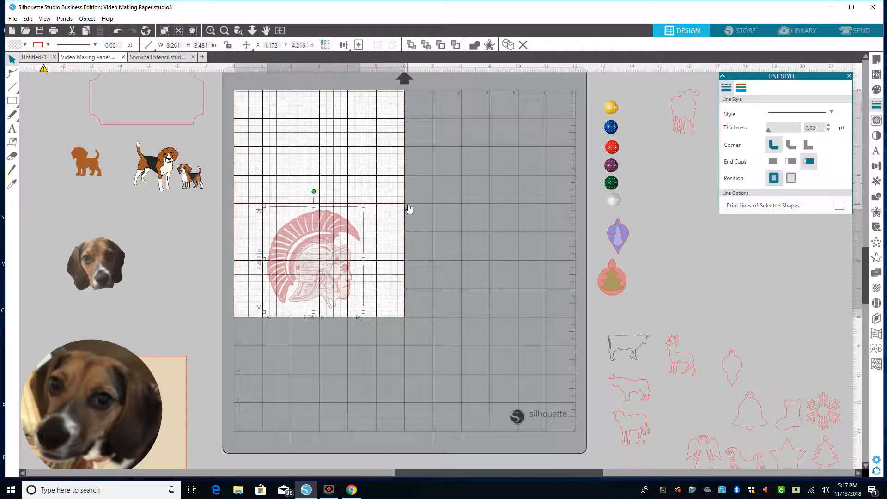
# Delete the horizontal line across the middle of the page.
pyautogui.click(408, 206)
pyautogui.moveTo(408, 206); pyautogui.dragTo(580, 133)
pyautogui.press('Delete')
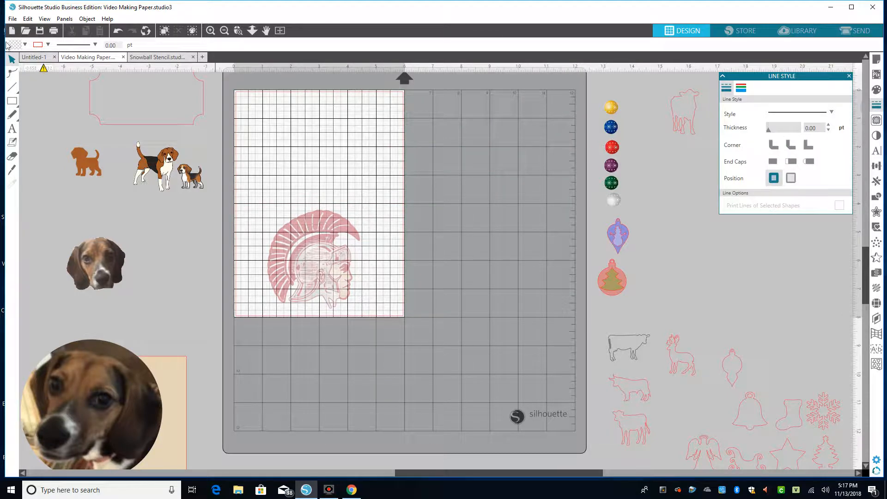
# Draw a rectangle beside the page and set its size to 6 in wide by 4 in high.
pyautogui.click(12, 101)
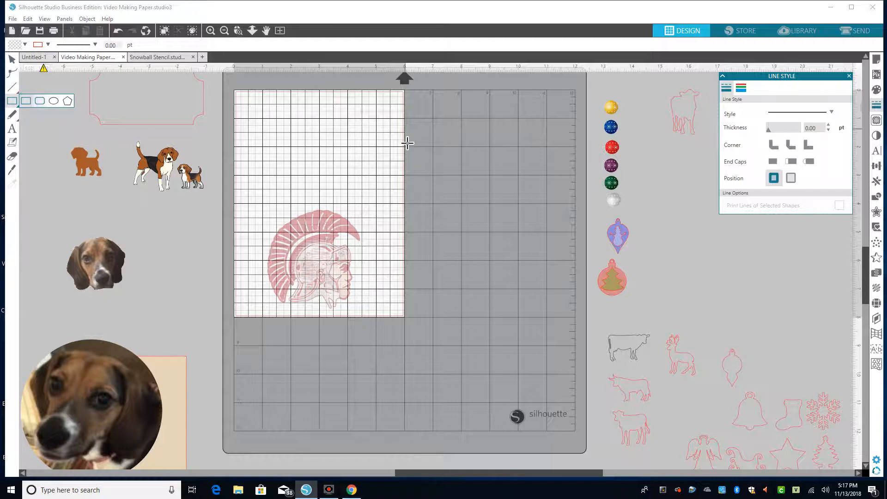
pyautogui.moveTo(417, 132); pyautogui.dragTo(551, 224)
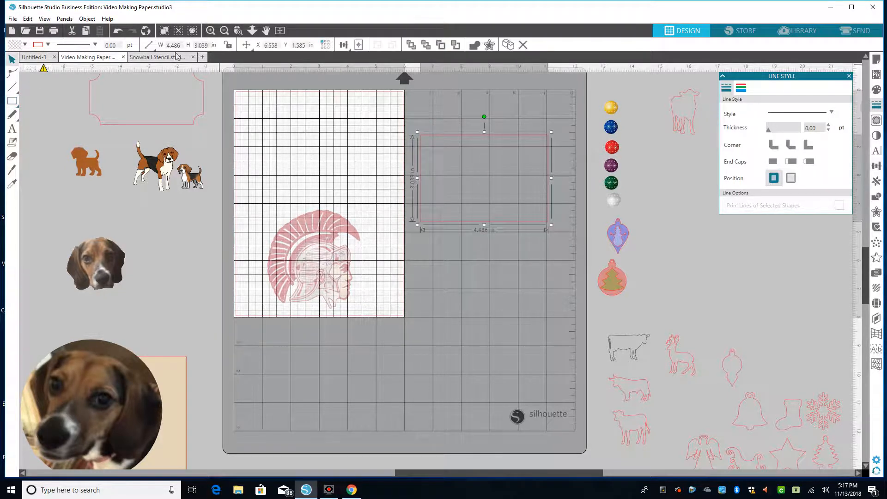
pyautogui.click(180, 45)
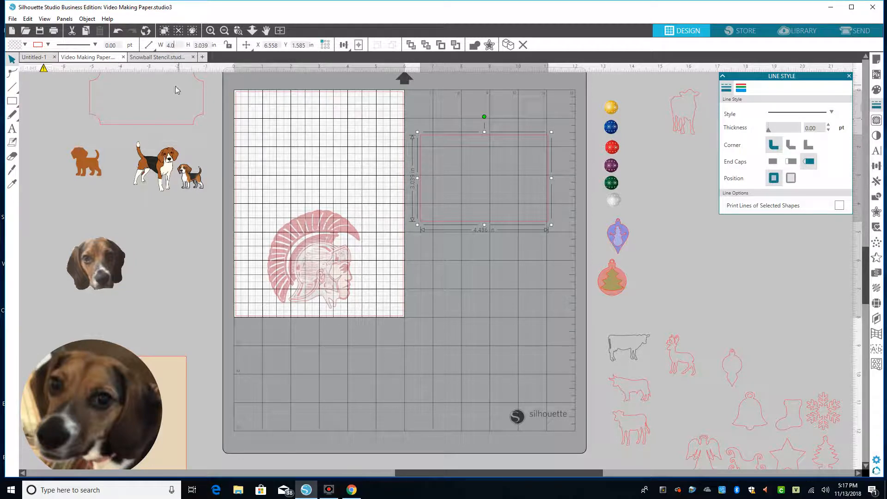
pyautogui.doubleClick(177, 47)
pyautogui.write('6.0')
pyautogui.press('Return')
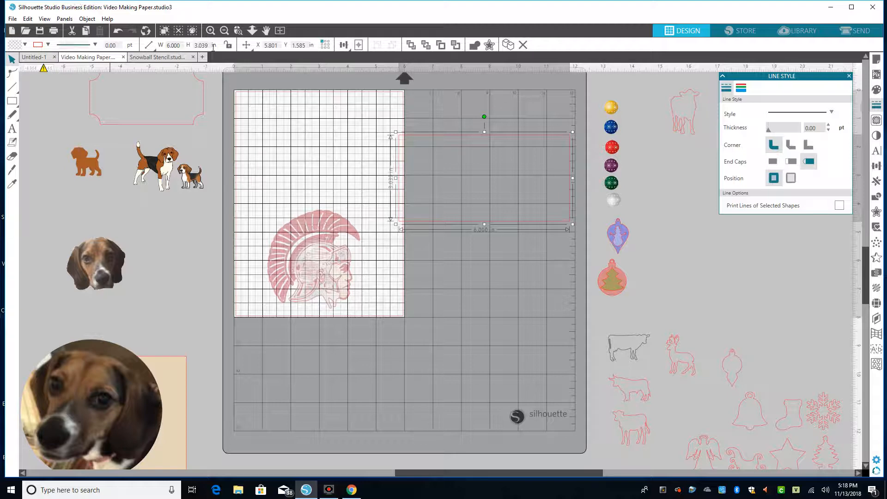
pyautogui.click(211, 45)
pyautogui.doubleClick(210, 45)
pyautogui.write('4.0')
pyautogui.press('Return')
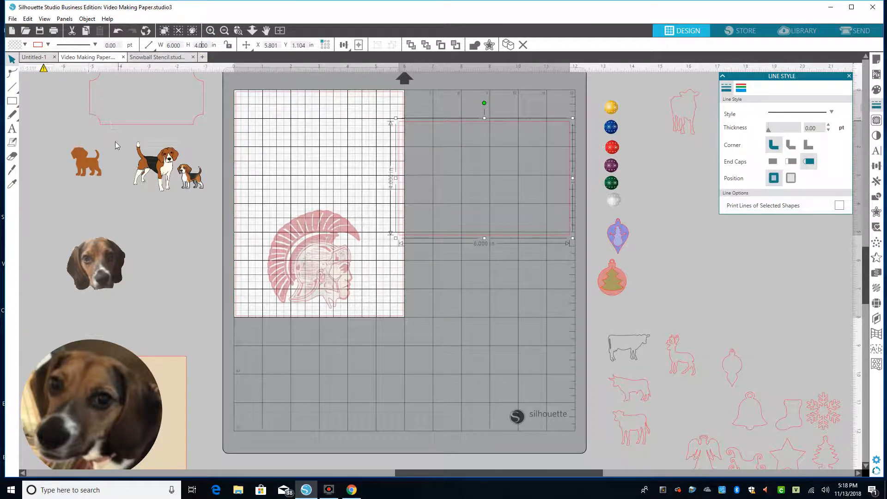
# Move the rectangle down beside the page's lower half and shift the two Christmas ornaments out of its way.
pyautogui.moveTo(446, 237); pyautogui.dragTo(480, 314)
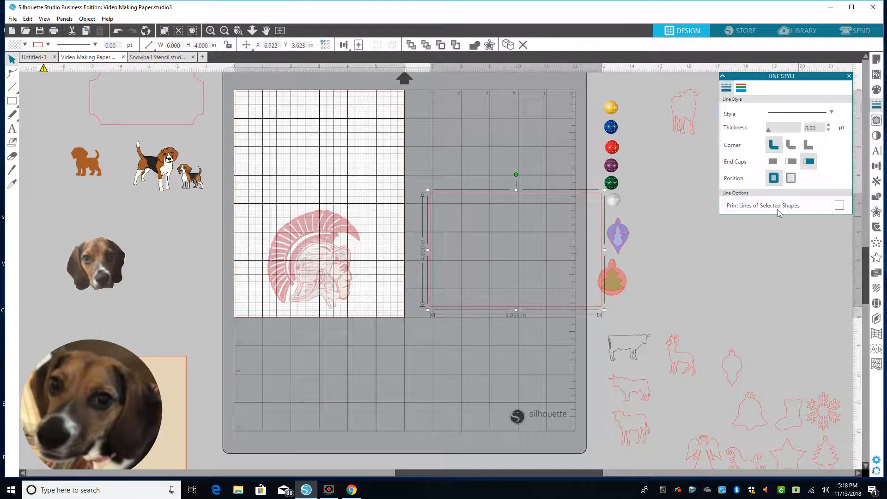
pyautogui.moveTo(626, 298); pyautogui.dragTo(720, 279)
pyautogui.moveTo(619, 238); pyautogui.dragTo(671, 161)
# Place the Trojan head in the middle of the rectangle and shift both together slightly toward the page.
pyautogui.moveTo(321, 264); pyautogui.dragTo(524, 264)
pyautogui.click(604, 200)
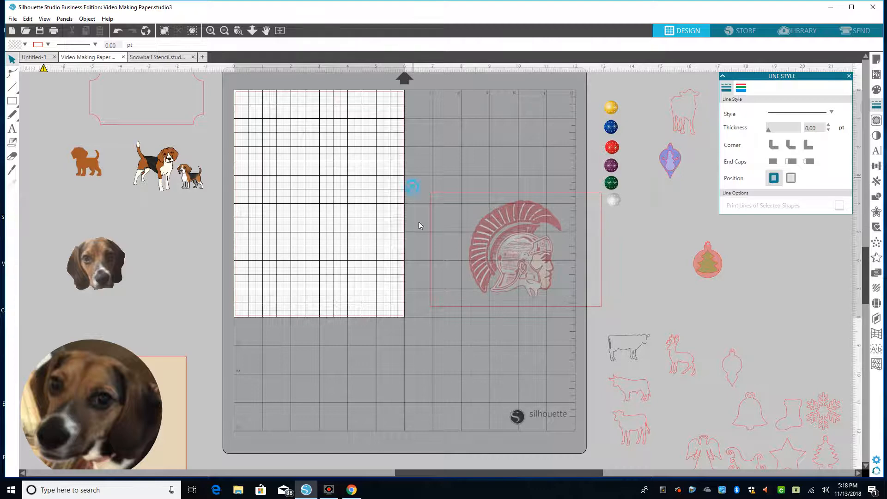
pyautogui.moveTo(420, 225); pyautogui.dragTo(615, 325)
pyautogui.moveTo(548, 308); pyautogui.dragTo(538, 315)
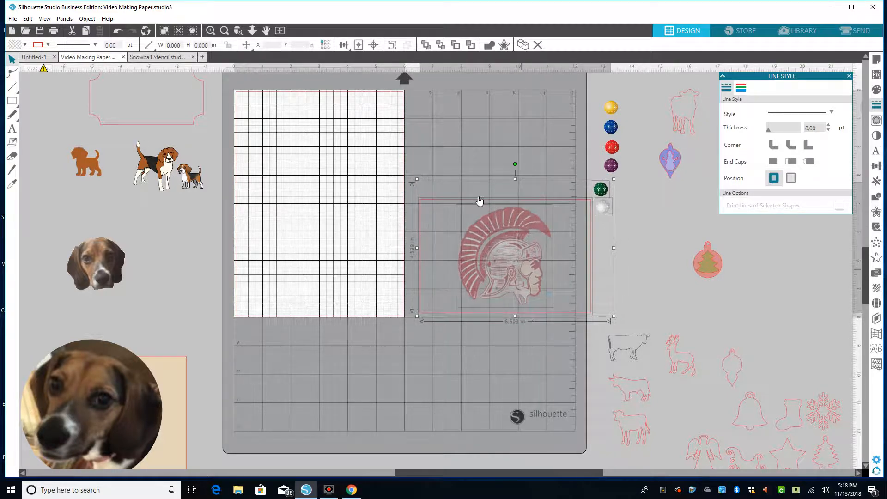
pyautogui.click(326, 402)
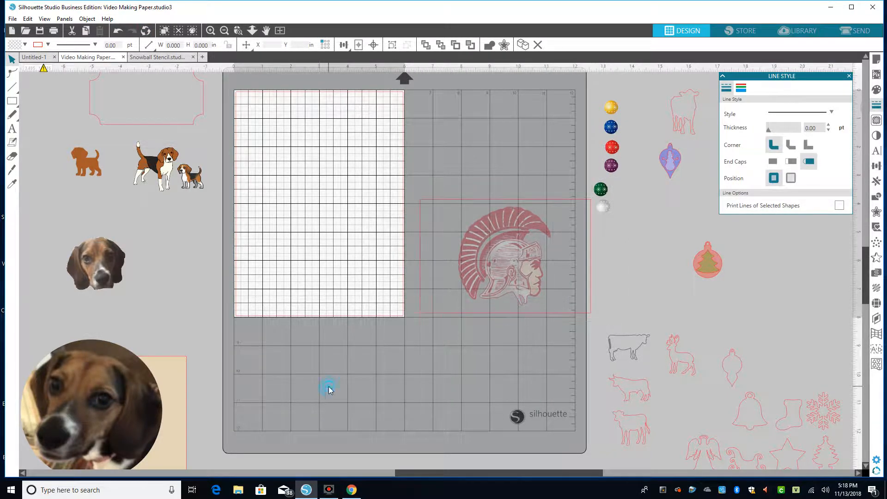
# Add the text CHS above the Trojan head's rectangle and enlarge it to about 4.2 in wide.
pyautogui.click(12, 130)
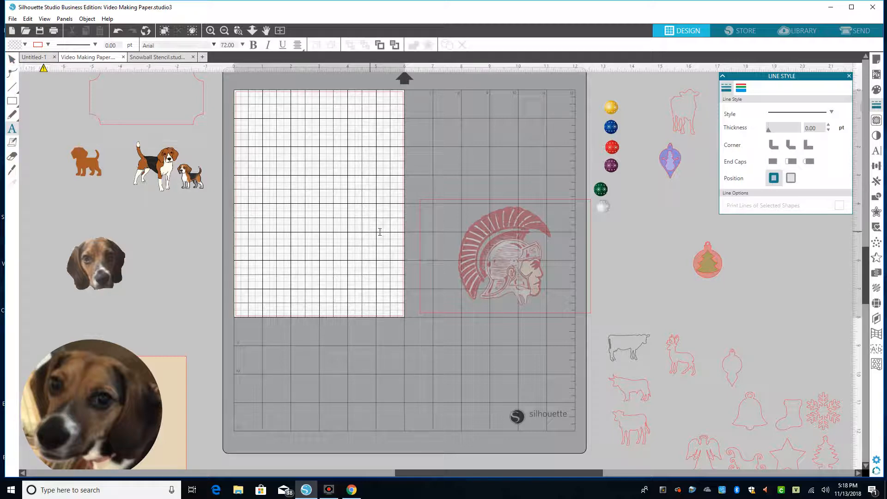
pyautogui.click(483, 143)
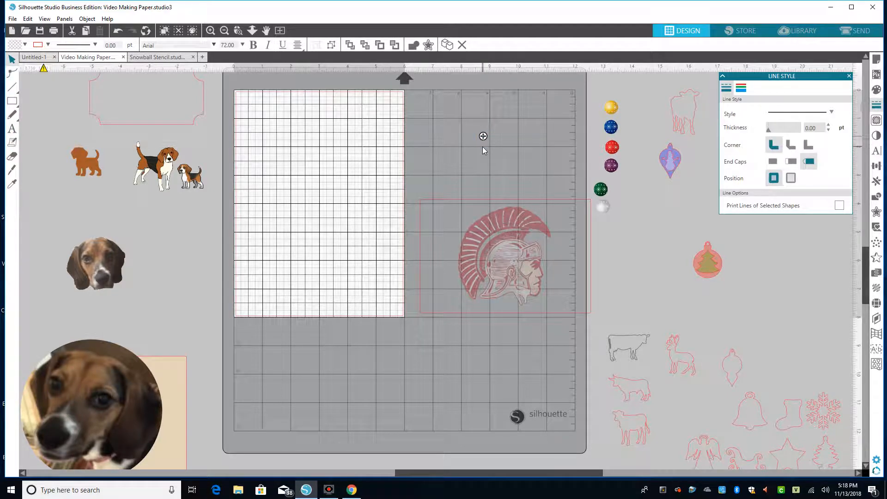
pyautogui.write('CHH')
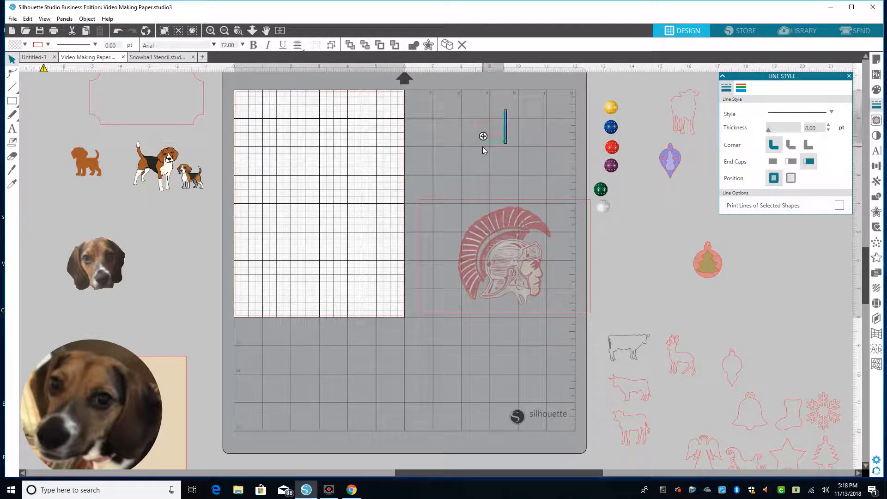
pyautogui.click(492, 171)
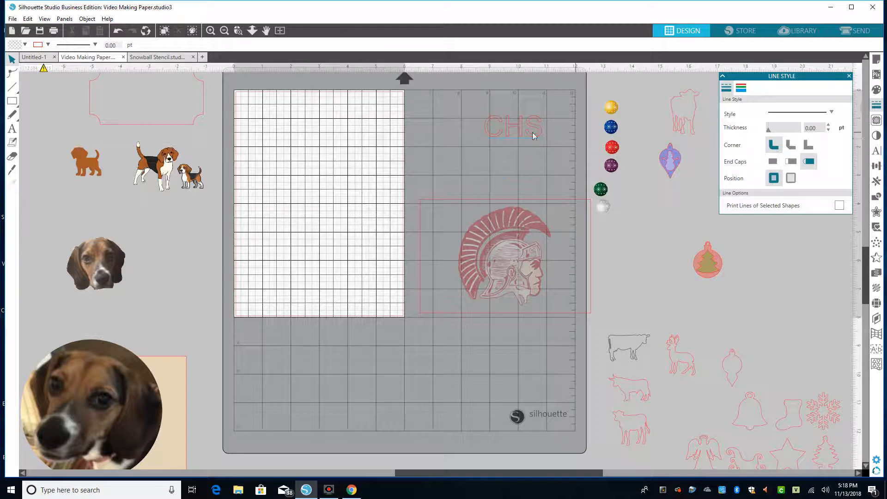
pyautogui.moveTo(525, 139); pyautogui.dragTo(578, 185)
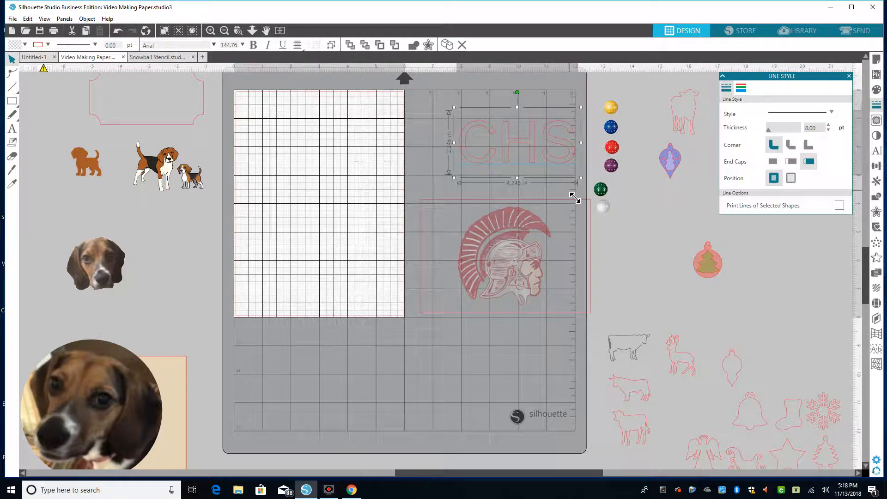
# Fill the CHS text with black and place it over the Trojan head.
pyautogui.click(875, 90)
pyautogui.click(788, 121)
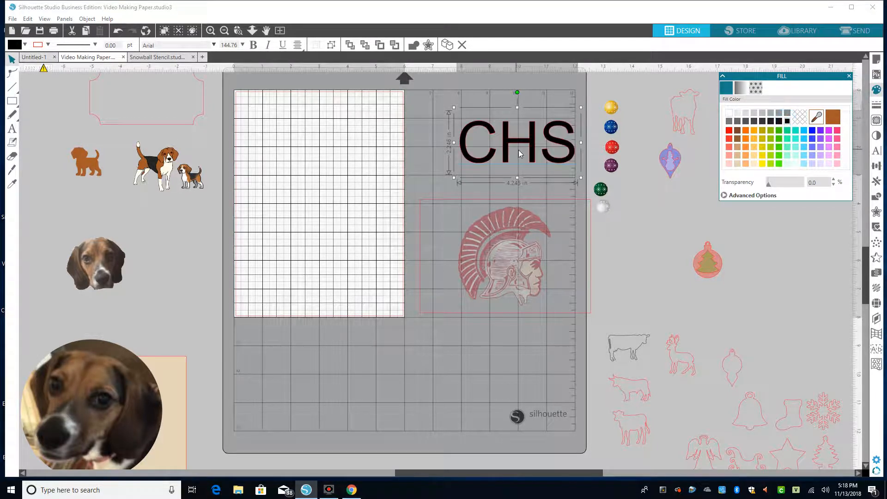
pyautogui.moveTo(534, 141); pyautogui.dragTo(525, 258)
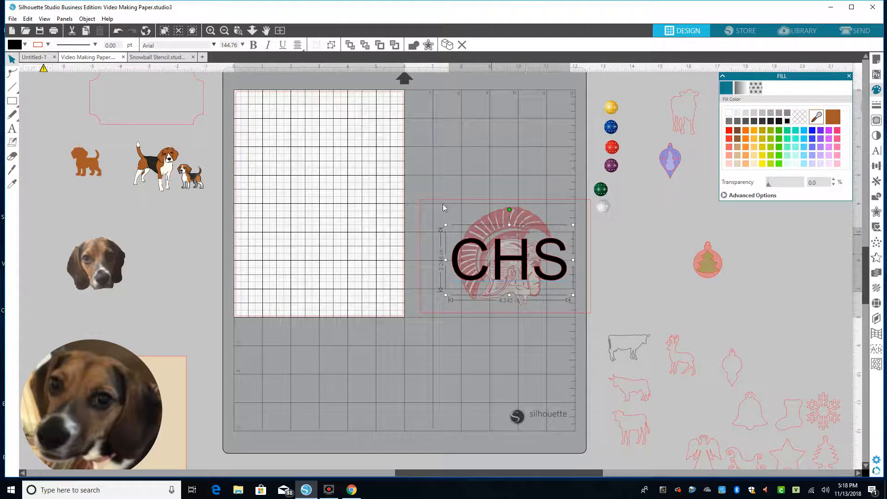
# Align the CHS text, the Trojan head and the rectangle center-middle with each other.
pyautogui.moveTo(418, 179); pyautogui.dragTo(586, 320)
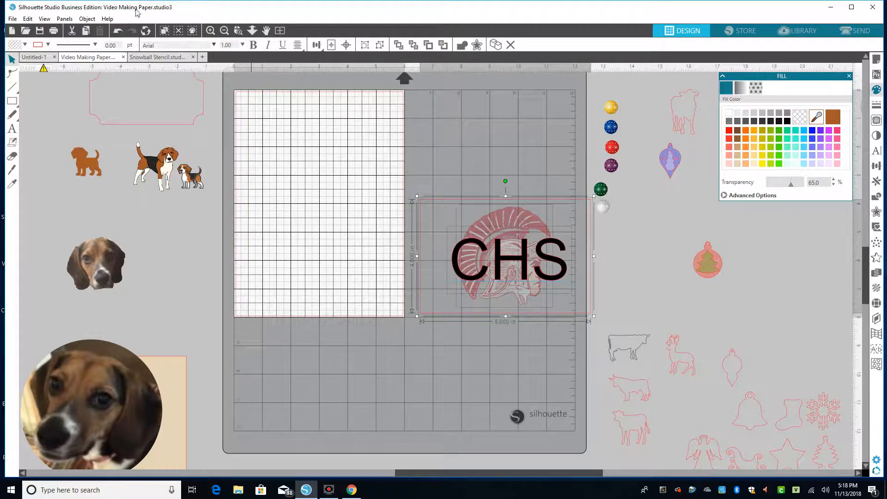
pyautogui.click(87, 21)
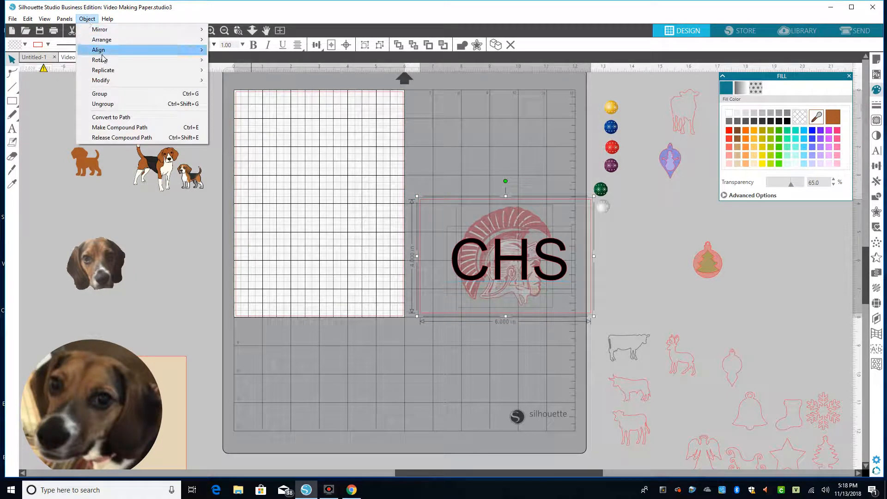
pyautogui.moveTo(103, 51)
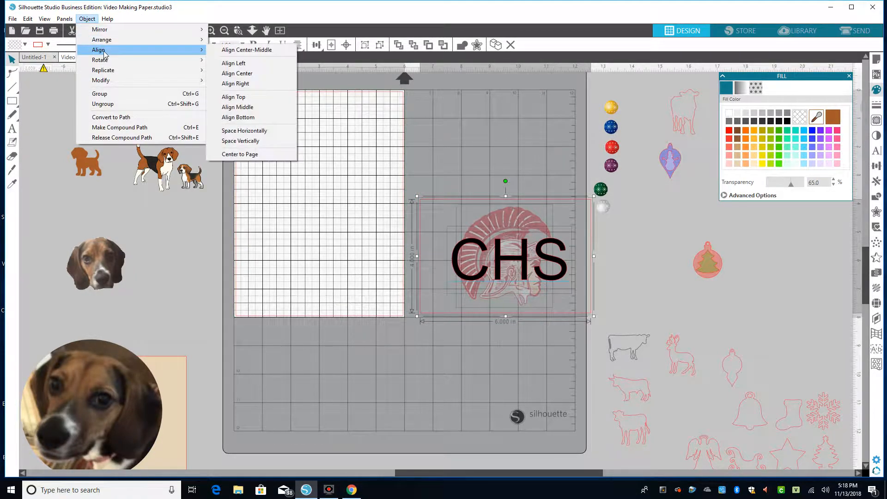
pyautogui.click(252, 51)
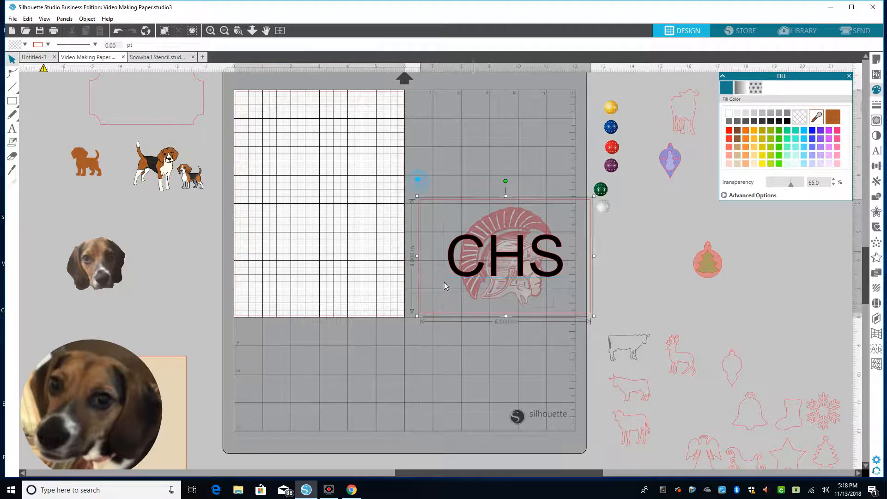
# Move the aligned design onto the lower half of the page and delete its 6 by 4 in rectangle.
pyautogui.moveTo(546, 282); pyautogui.dragTo(347, 283)
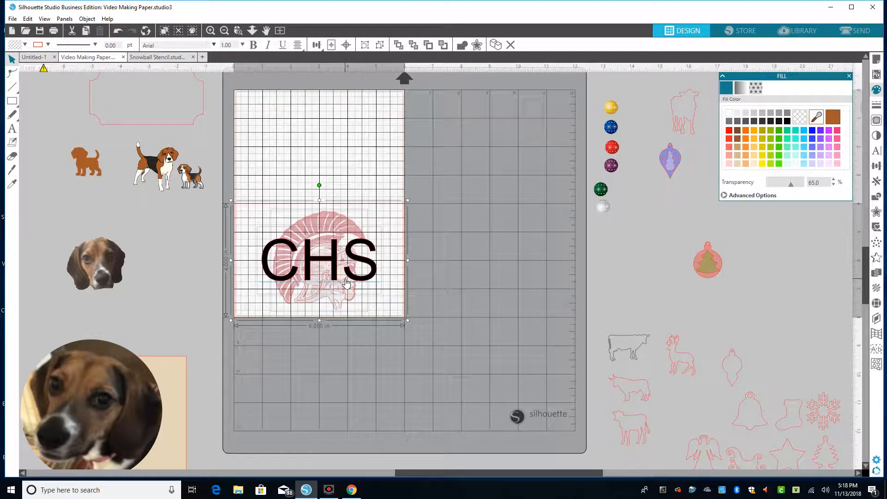
pyautogui.click(513, 224)
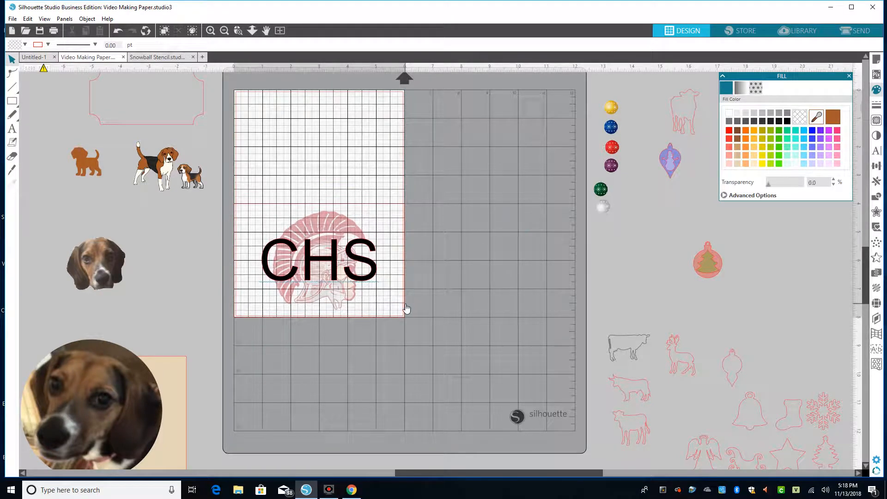
pyautogui.moveTo(404, 313); pyautogui.dragTo(518, 298)
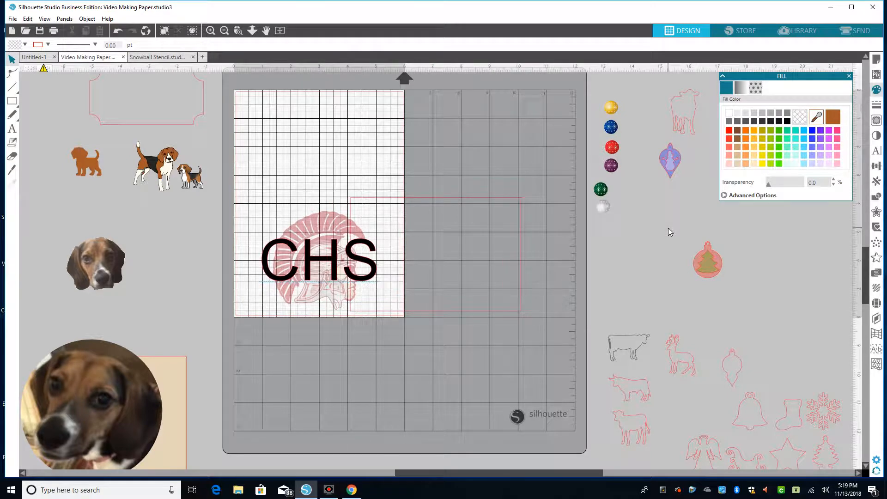
pyautogui.click(519, 196)
pyautogui.press('Delete')
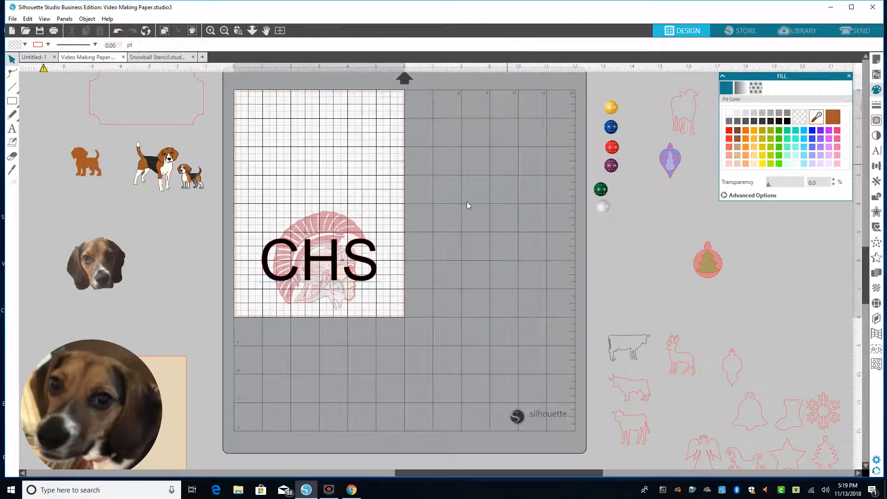
# Fade the Trojan head behind the CHS text to 74% transparency.
pyautogui.click(335, 223)
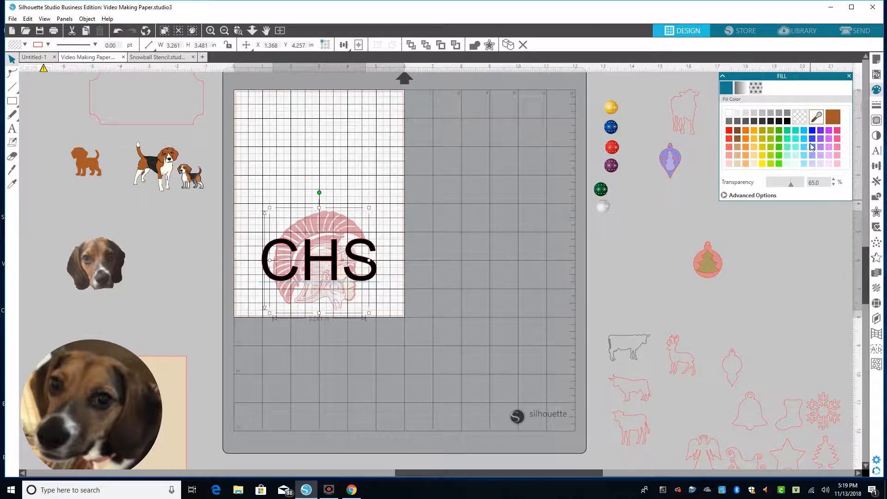
pyautogui.moveTo(793, 189); pyautogui.dragTo(795, 187)
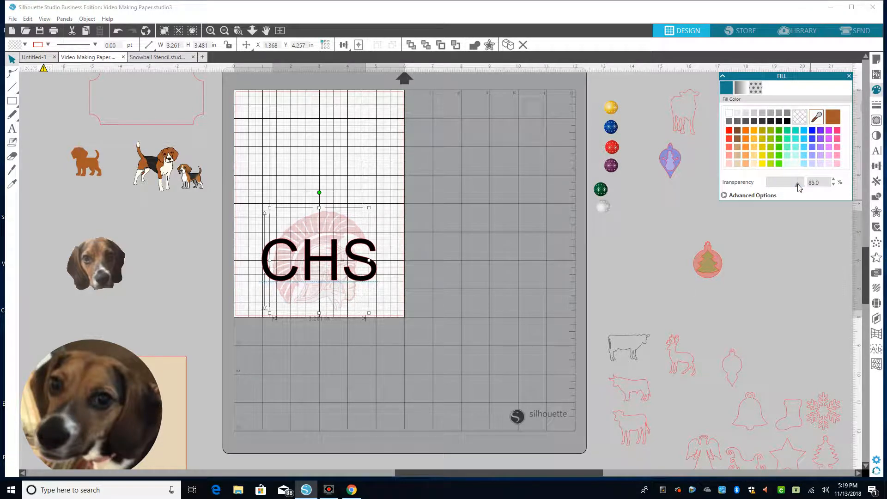
pyautogui.moveTo(793, 186)
pyautogui.mouseDown()
pyautogui.moveTo(771, 189)
pyautogui.moveTo(795, 190)
pyautogui.mouseUp()
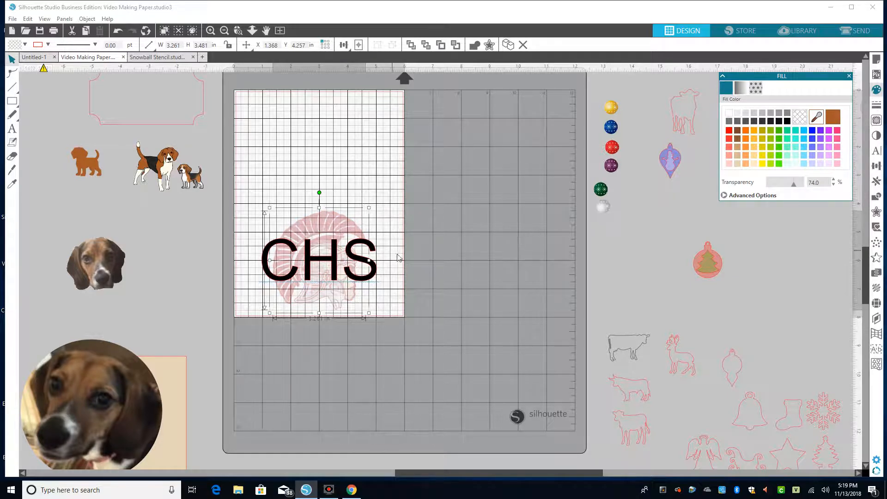
pyautogui.click(461, 238)
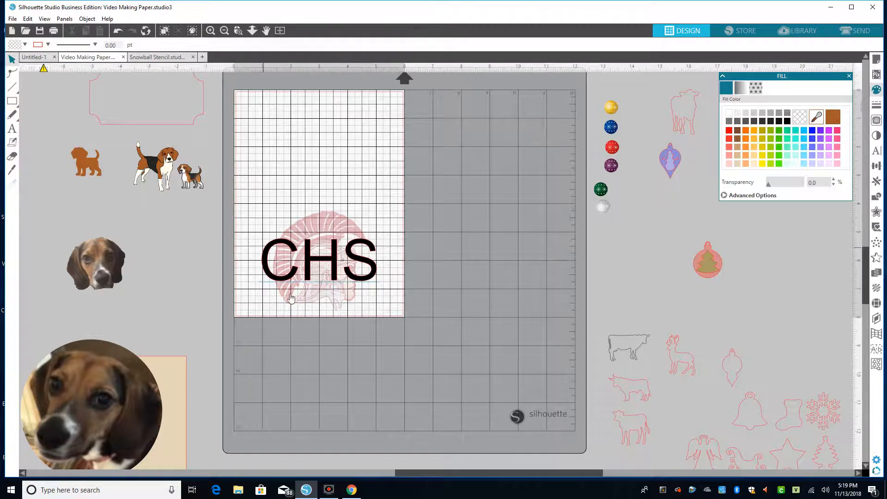
# Take the CHS text off the Trojan head and delete it.
pyautogui.moveTo(375, 268)
pyautogui.mouseDown()
pyautogui.moveTo(382, 282)
pyautogui.moveTo(375, 270)
pyautogui.mouseUp()
pyautogui.click(376, 270)
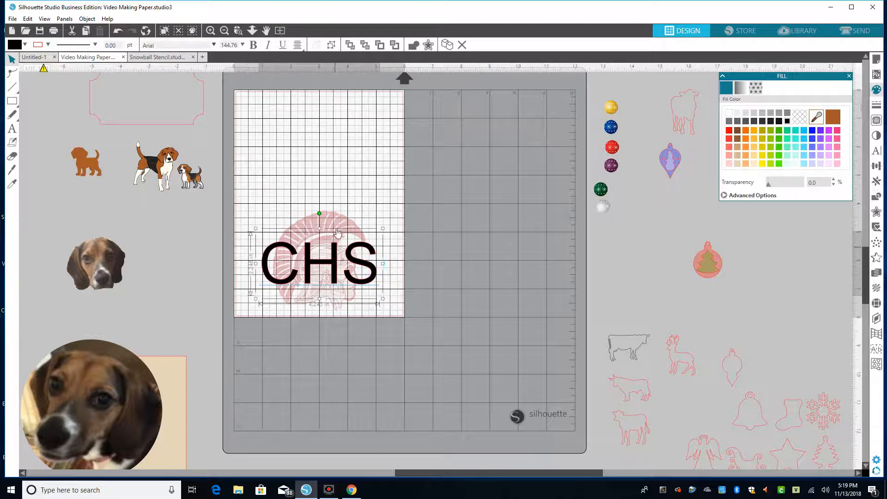
pyautogui.moveTo(384, 278); pyautogui.dragTo(652, 280)
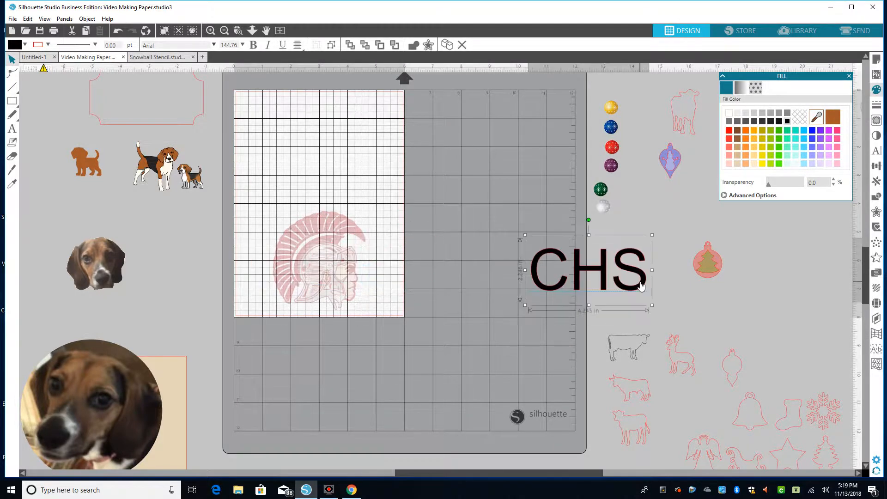
pyautogui.press('Delete')
# Shrink the Trojan head and set it aside beside the beagle face cutout, off the page.
pyautogui.moveTo(332, 255); pyautogui.dragTo(308, 339)
pyautogui.click(325, 301)
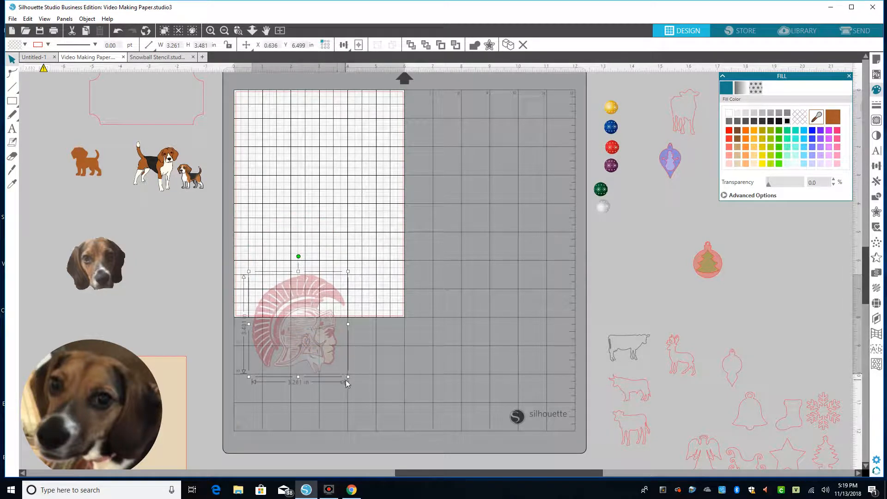
pyautogui.moveTo(348, 376); pyautogui.dragTo(174, 246)
# Bring the round dog photo onto the page, shrink it to about 2.25 in wide and place it in the lower half.
pyautogui.moveTo(109, 373); pyautogui.dragTo(278, 339)
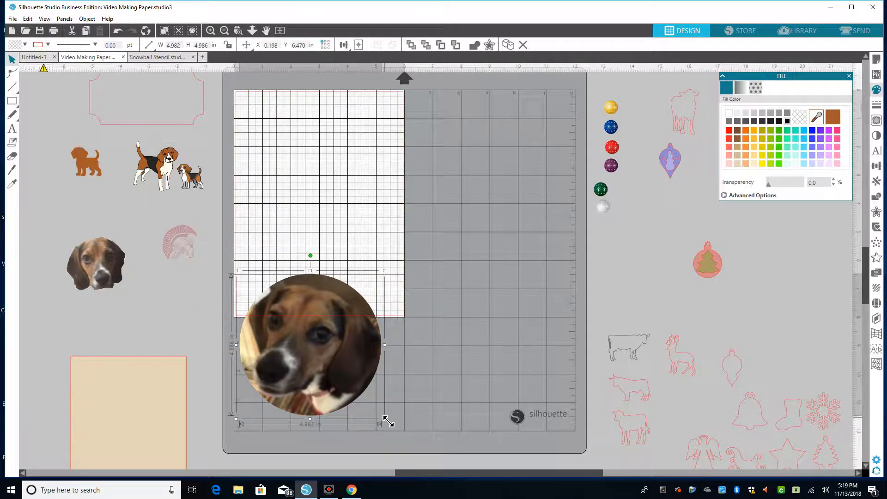
pyautogui.moveTo(386, 420); pyautogui.dragTo(306, 341)
pyautogui.click(287, 294)
pyautogui.moveTo(294, 294); pyautogui.dragTo(334, 252)
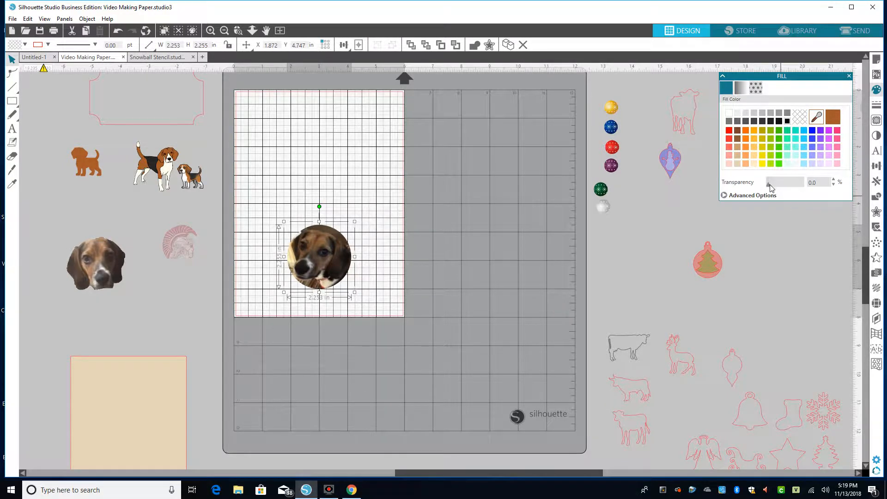
# Set the round dog photo's transparency to 57% and shift it slightly sideways.
pyautogui.moveTo(770, 187); pyautogui.dragTo(789, 187)
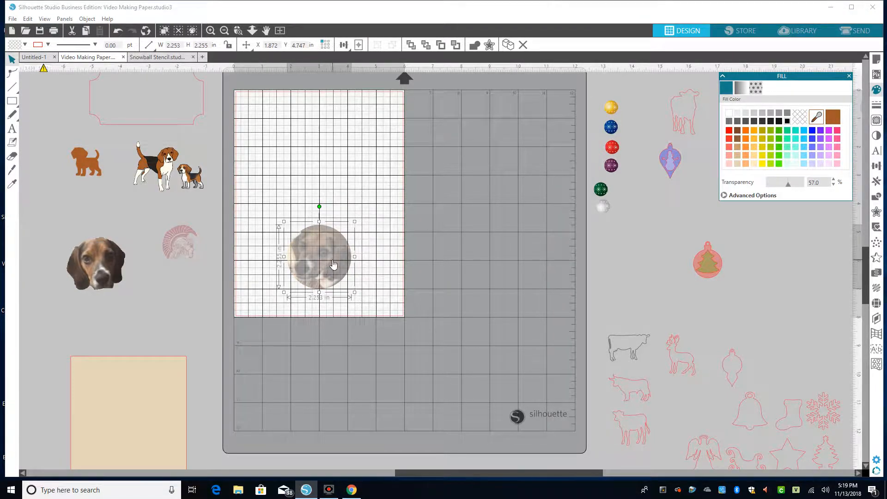
pyautogui.moveTo(333, 262); pyautogui.dragTo(329, 263)
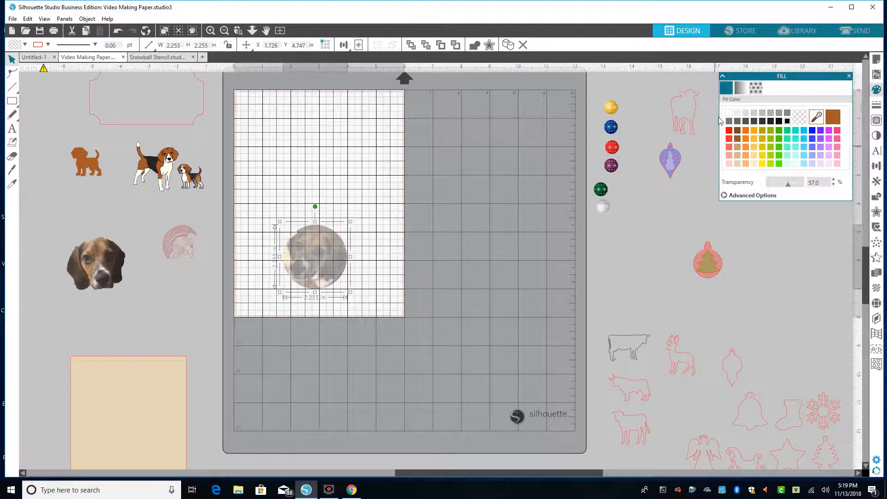
# Fill the round dog photo with black and add the text YOU ARE INVITED beside the page.
pyautogui.click(787, 121)
pyautogui.click(12, 128)
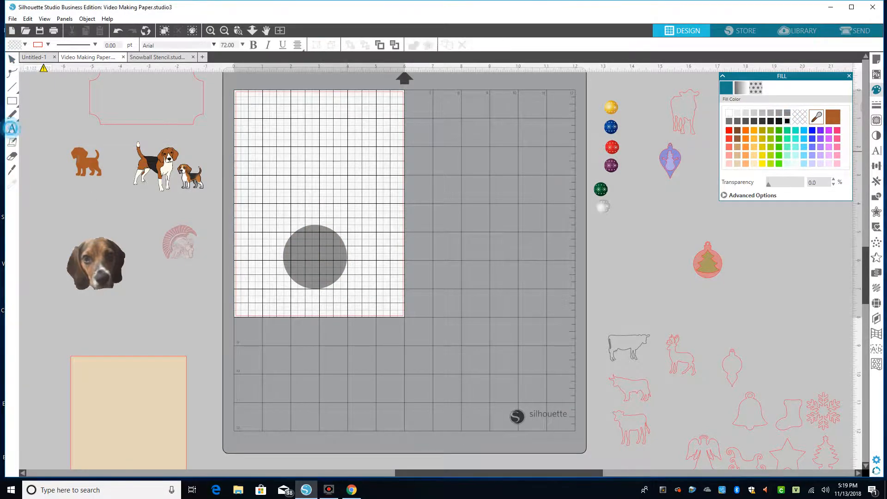
pyautogui.click(417, 265)
pyautogui.write('YOU')
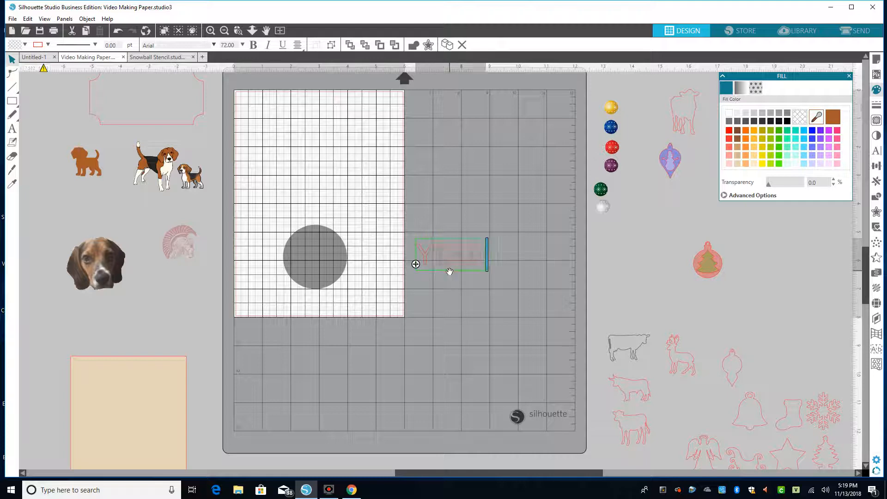
pyautogui.write(' ARE!NVITED')
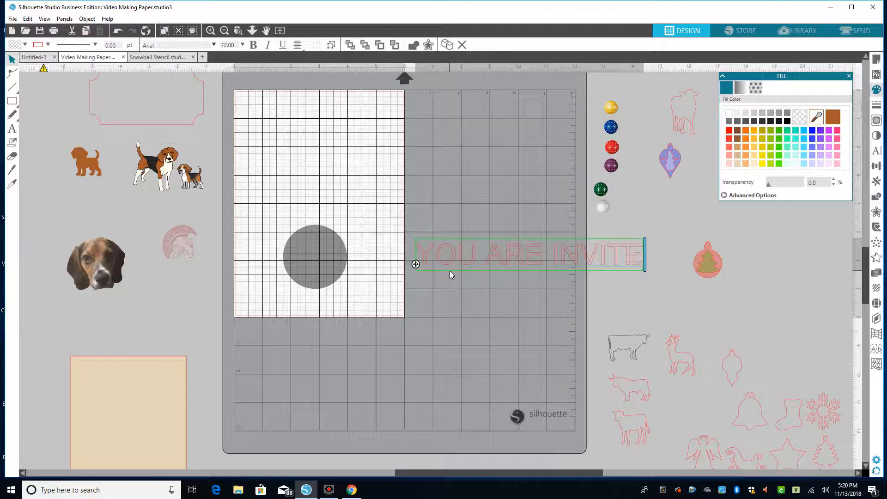
pyautogui.click(452, 295)
# Try to adjust the black-filled circle's transparency and reposition it within the page's lower half.
pyautogui.click(306, 274)
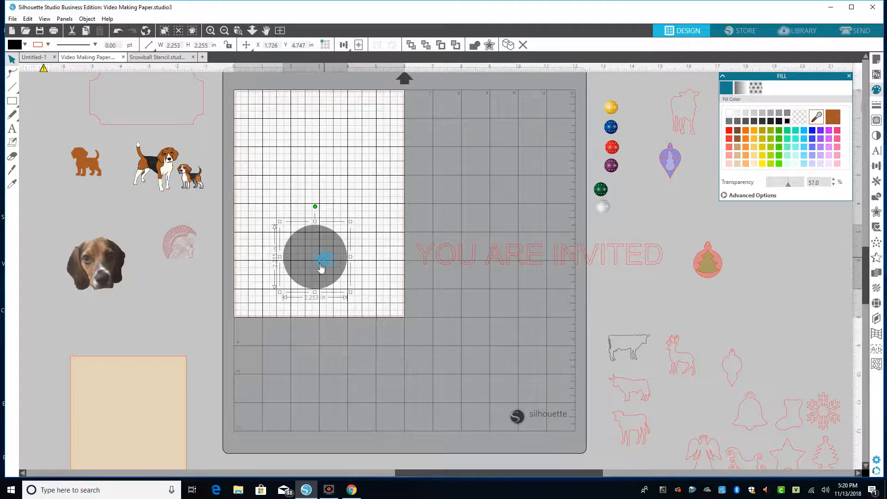
pyautogui.moveTo(323, 259); pyautogui.dragTo(320, 260)
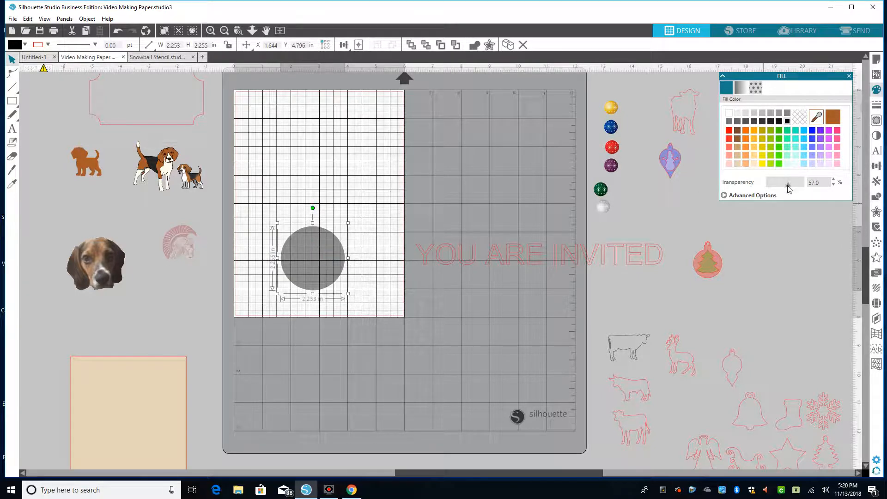
pyautogui.moveTo(788, 188)
pyautogui.mouseDown()
pyautogui.moveTo(773, 186)
pyautogui.moveTo(803, 186)
pyautogui.moveTo(791, 184)
pyautogui.mouseUp()
pyautogui.doubleClick(308, 255)
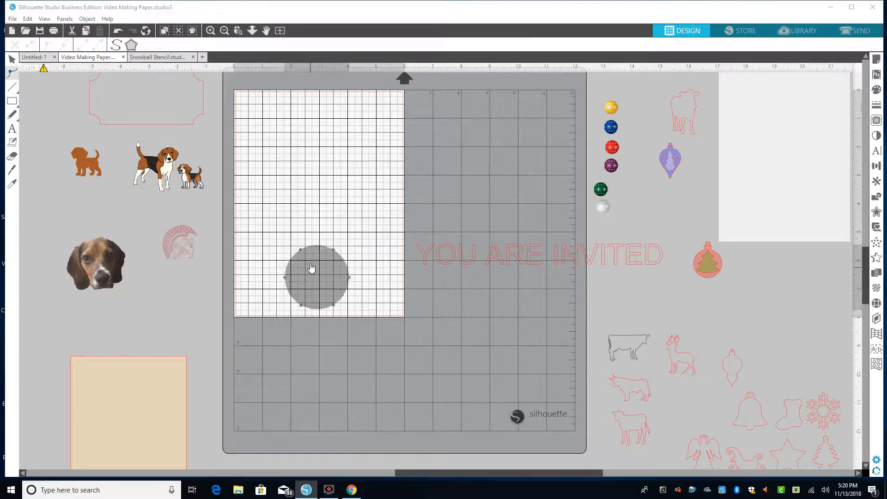
# Undo the circle edits, the YOU ARE INVITED text and the black fill, back to the unfaded round dog photo.
pyautogui.click(117, 31)
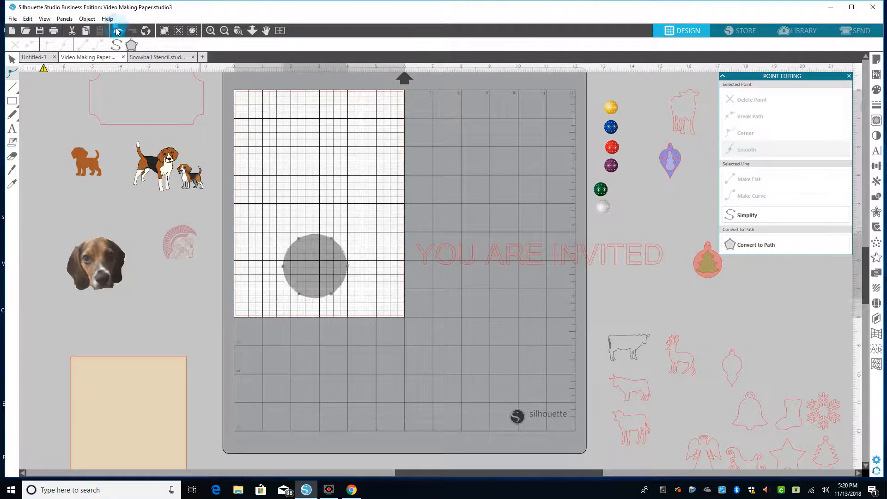
pyautogui.click(117, 31)
pyautogui.click(116, 30)
pyautogui.click(116, 31)
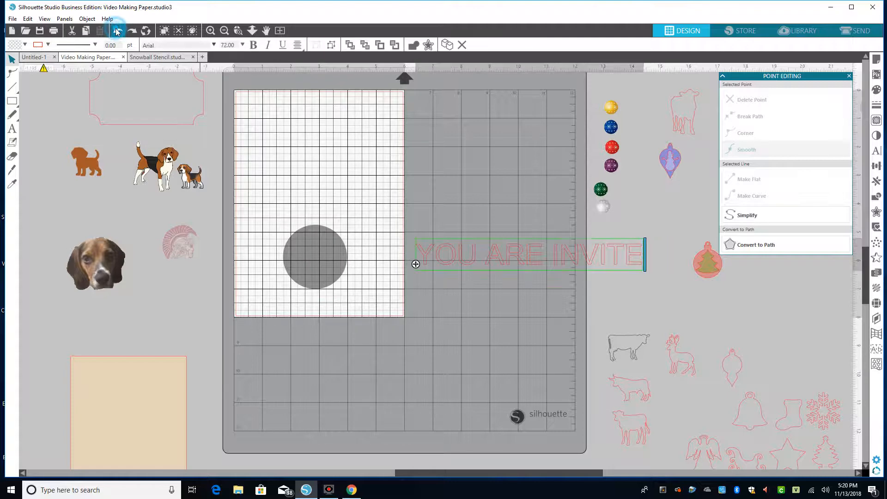
pyautogui.click(116, 30)
pyautogui.click(116, 31)
pyautogui.click(116, 31)
pyautogui.click(116, 31)
pyautogui.click(115, 31)
pyautogui.click(116, 31)
pyautogui.click(116, 31)
pyautogui.click(116, 31)
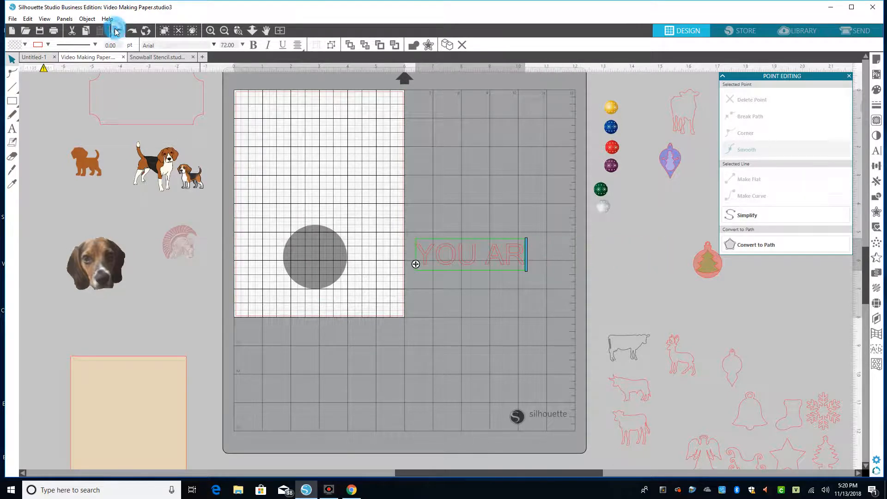
pyautogui.click(116, 31)
pyautogui.click(116, 31)
pyautogui.click(115, 31)
pyautogui.click(116, 31)
pyautogui.click(116, 30)
pyautogui.click(116, 31)
pyautogui.click(116, 31)
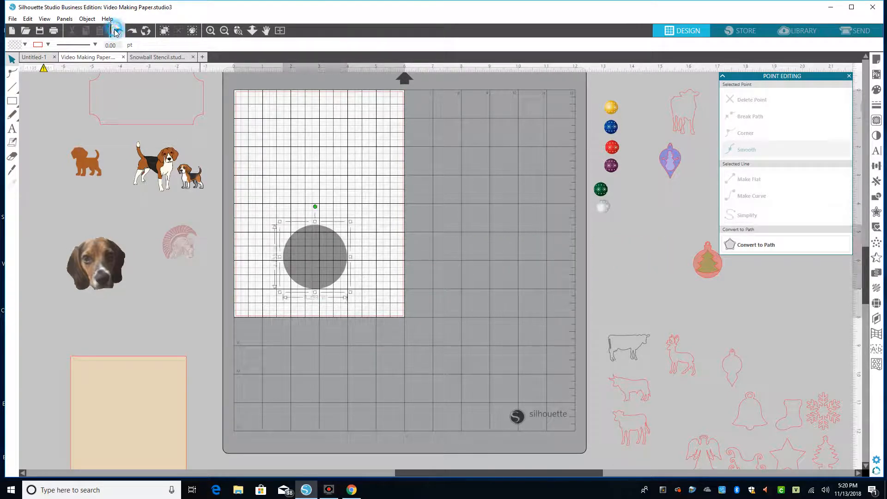
pyautogui.click(116, 30)
pyautogui.click(116, 31)
pyautogui.click(116, 31)
pyautogui.click(470, 161)
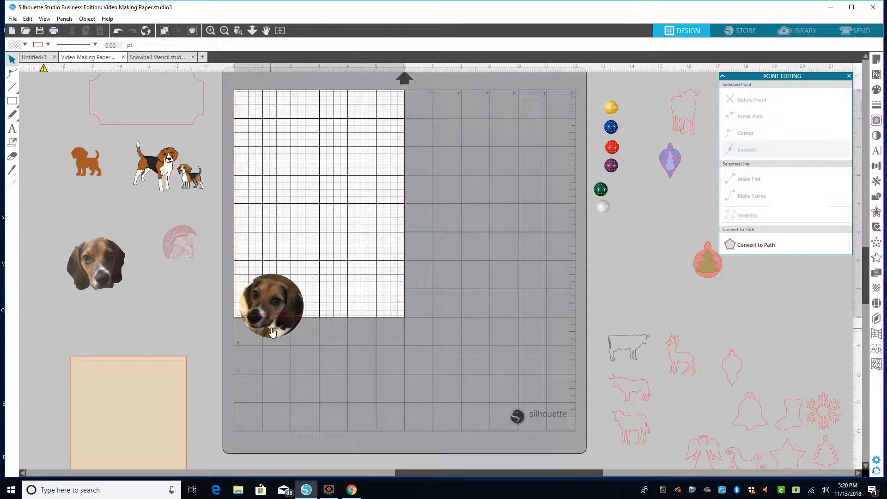
# Set the round dog photo at the page's lower-left corner and add the text "You are invited!" below the page.
pyautogui.moveTo(272, 293); pyautogui.dragTo(245, 303)
pyautogui.click(314, 222)
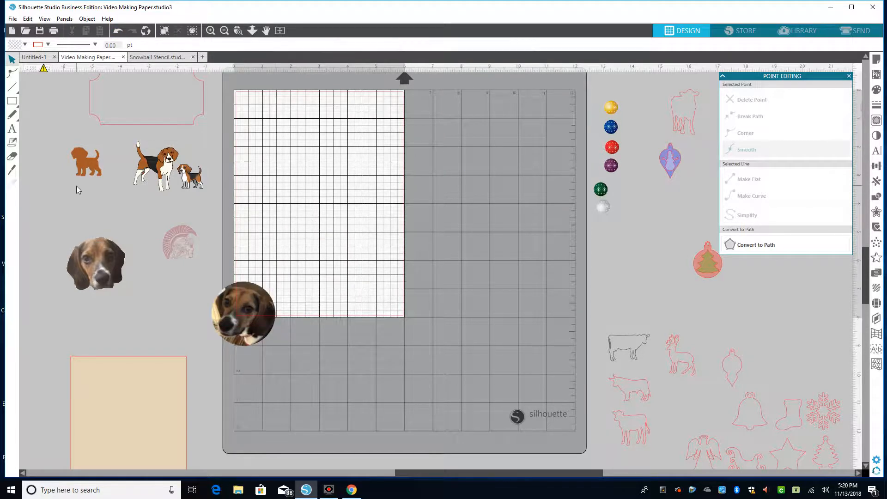
pyautogui.click(12, 128)
pyautogui.click(334, 372)
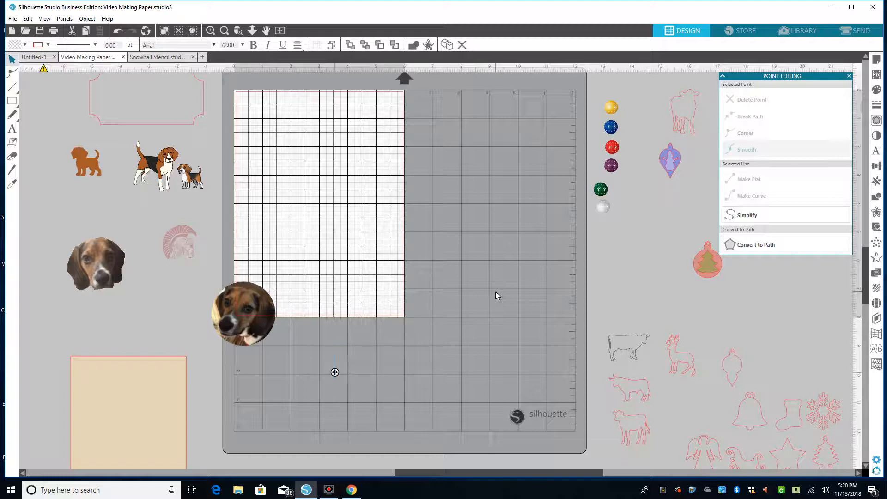
pyautogui.write('You are invit')
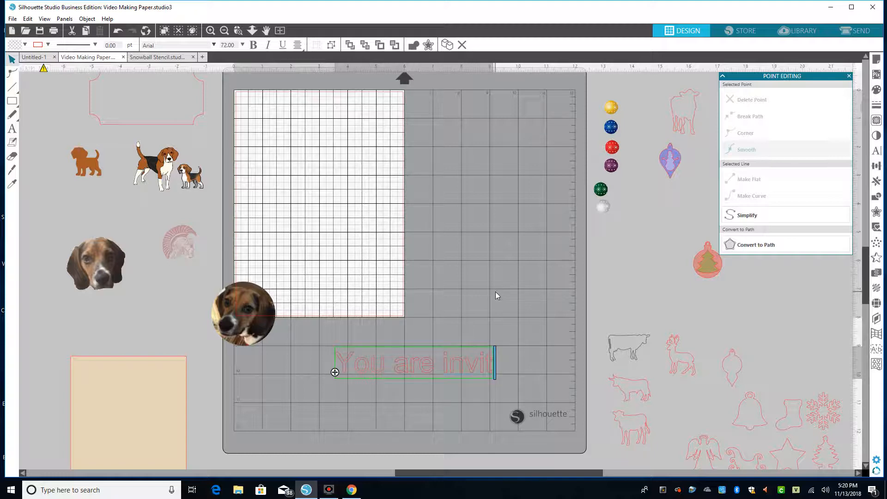
pyautogui.write('ed!')
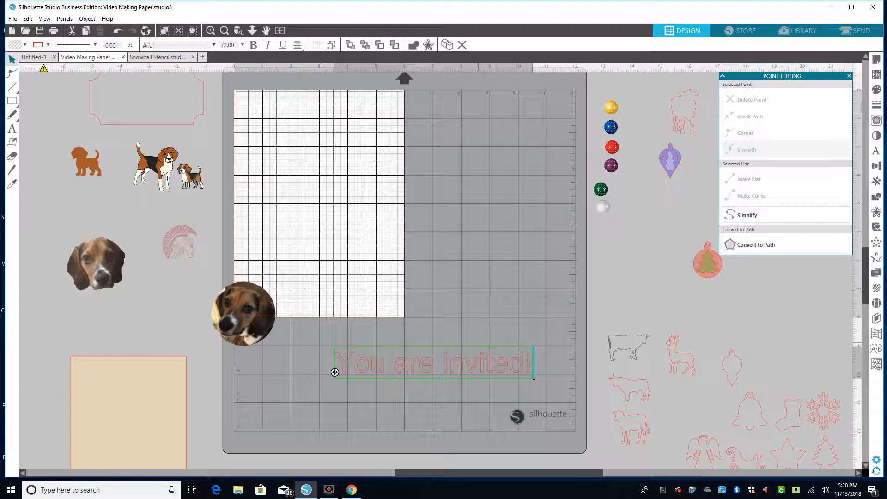
# Fill the "You are invited!" text with solid red.
pyautogui.click(876, 89)
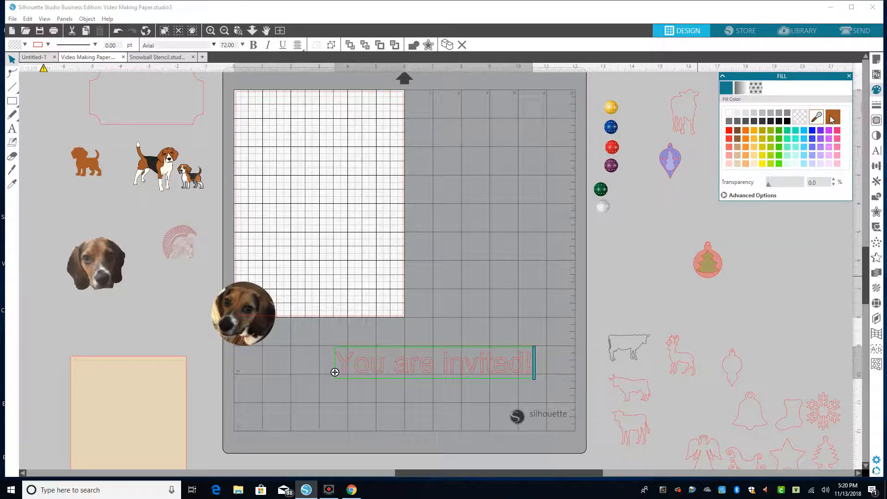
pyautogui.click(729, 132)
pyautogui.click(497, 377)
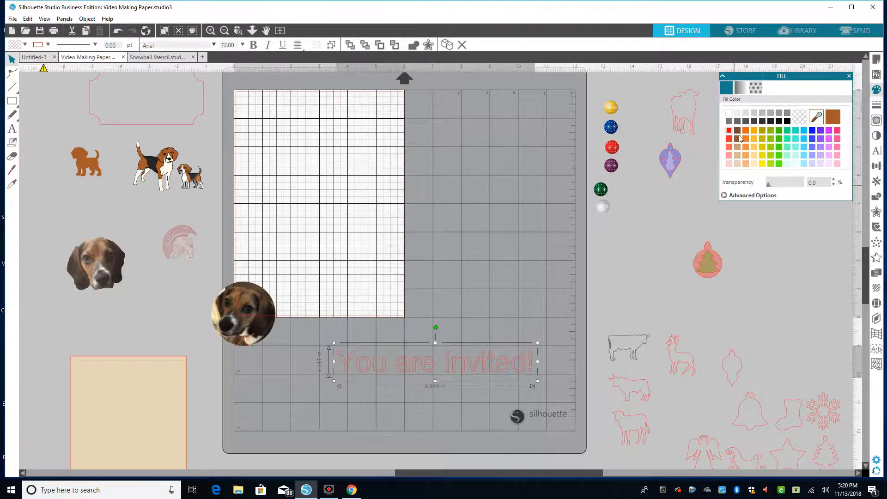
pyautogui.click(464, 213)
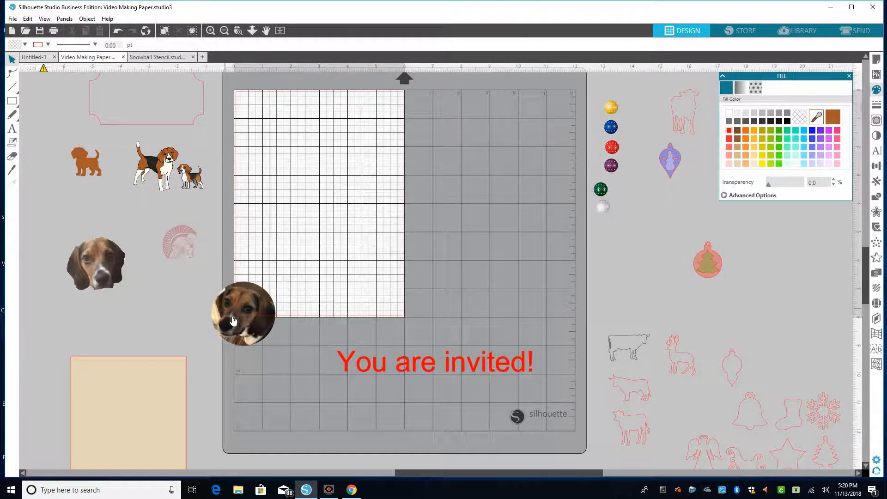
# Place the round dog photo in the page's lower half, enlarge it to about 2.85 in wide and set its transparency to 57%.
pyautogui.moveTo(235, 329); pyautogui.dragTo(305, 279)
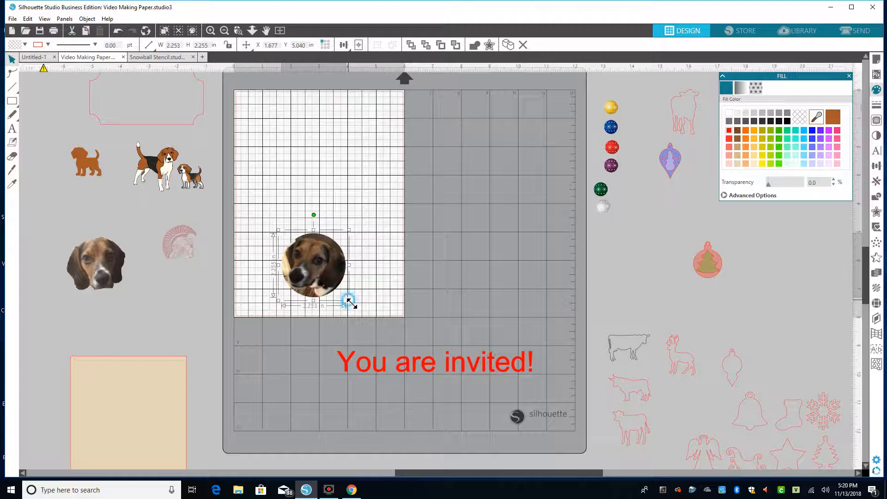
pyautogui.moveTo(348, 301); pyautogui.dragTo(331, 286)
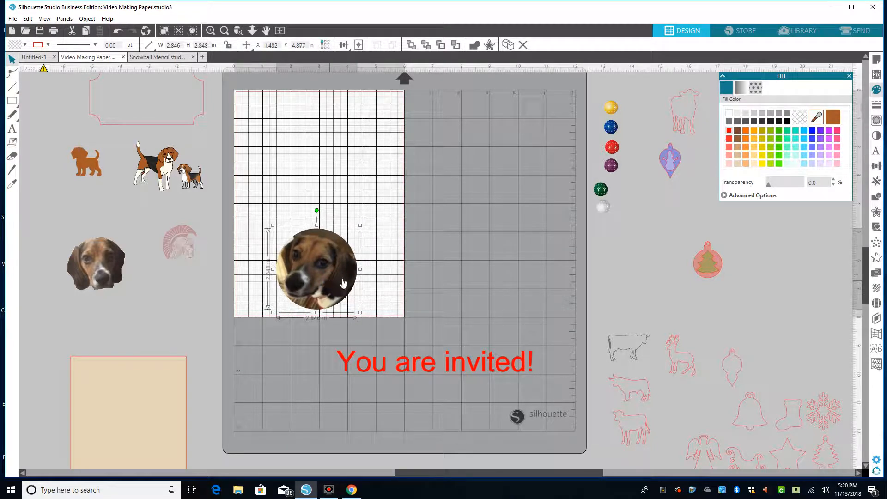
pyautogui.moveTo(769, 185); pyautogui.dragTo(789, 187)
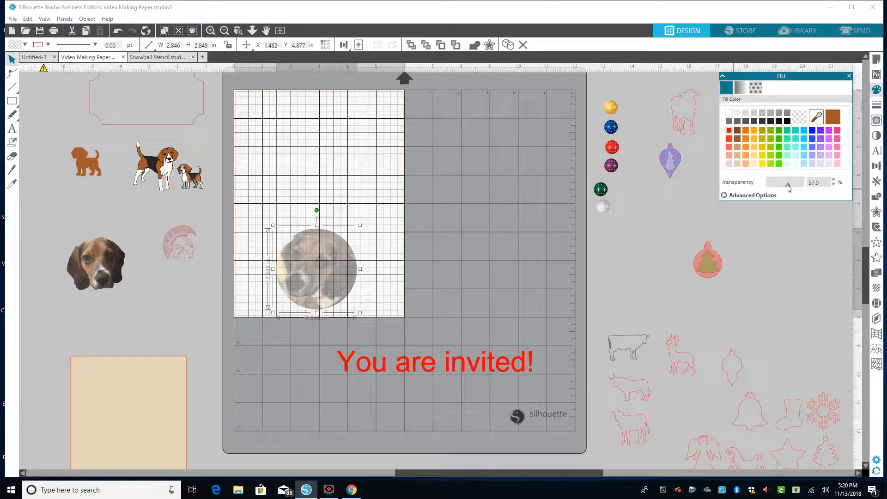
pyautogui.click(473, 205)
pyautogui.moveTo(327, 272); pyautogui.dragTo(326, 264)
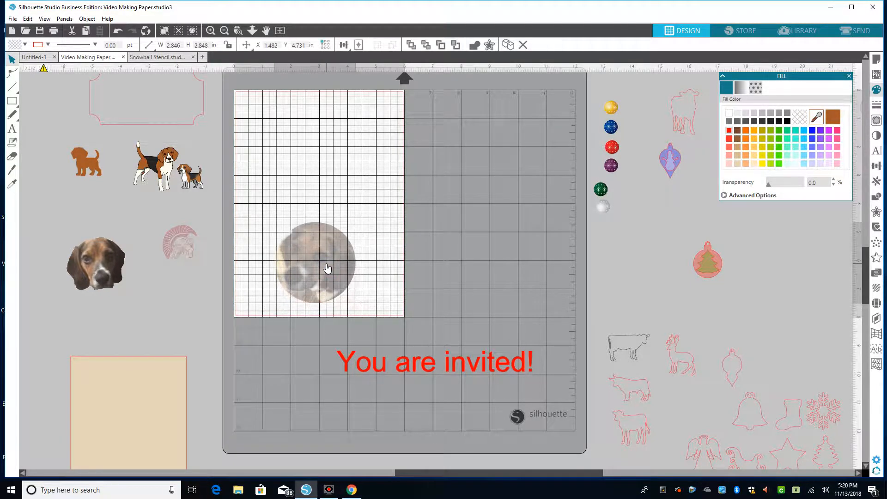
# Place the red "You are invited!" text over the faded dog photo and shrink it to about 56 pt so it fits within the page width.
pyautogui.click(458, 352)
pyautogui.moveTo(457, 352); pyautogui.dragTo(334, 257)
pyautogui.click(344, 274)
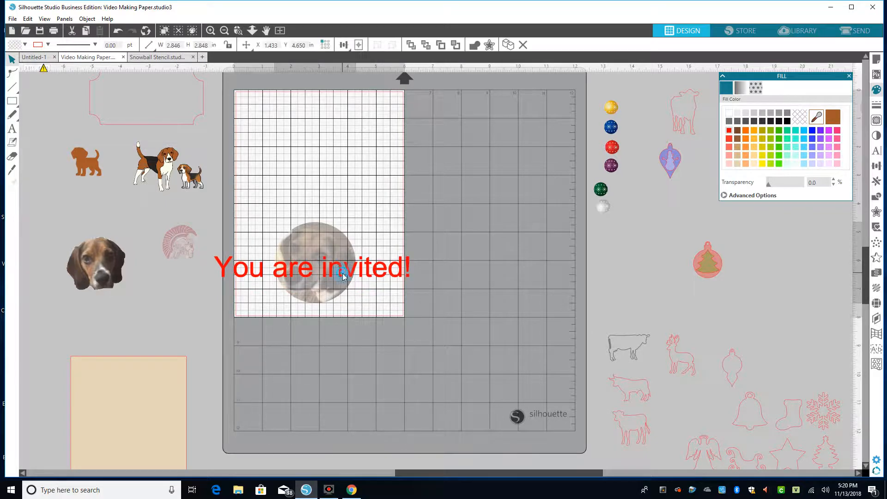
pyautogui.click(406, 270)
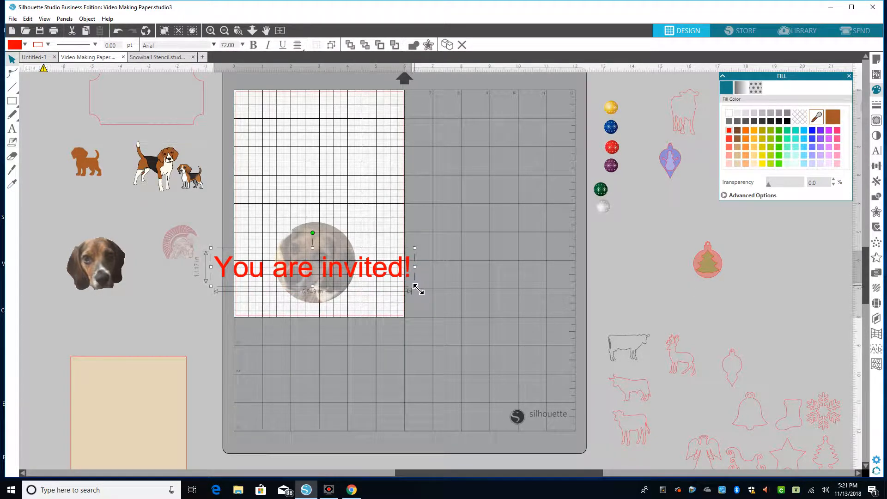
pyautogui.moveTo(416, 287); pyautogui.dragTo(372, 279)
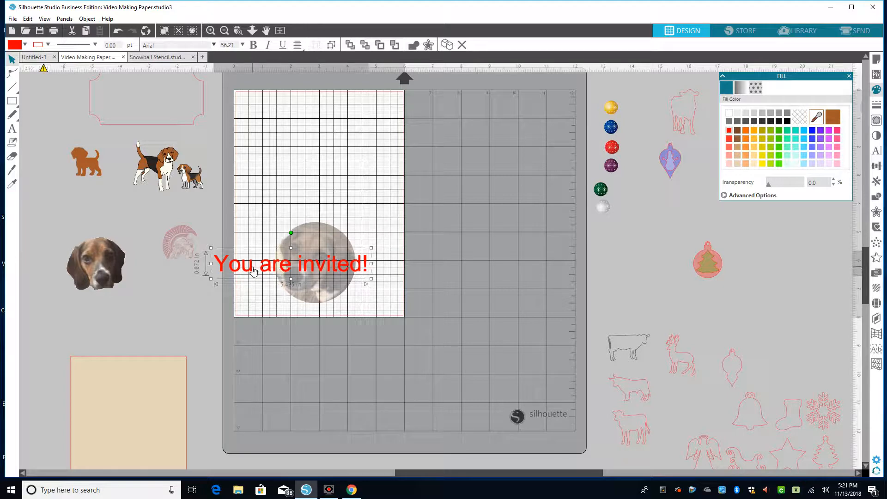
pyautogui.moveTo(254, 271); pyautogui.dragTo(279, 263)
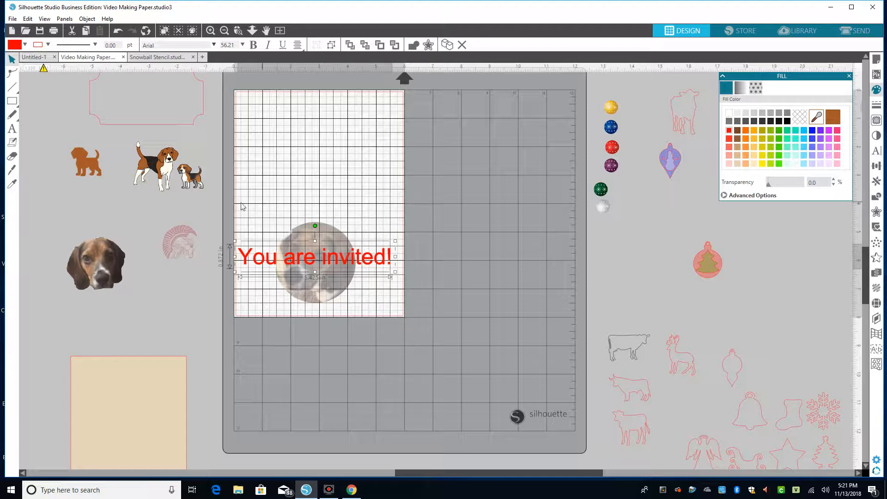
# Delete the red invitation text and park the faded dog photo beside the other dog pictures, shrunk to about 1.68 in wide.
pyautogui.moveTo(383, 263); pyautogui.dragTo(385, 402)
pyautogui.press('Delete')
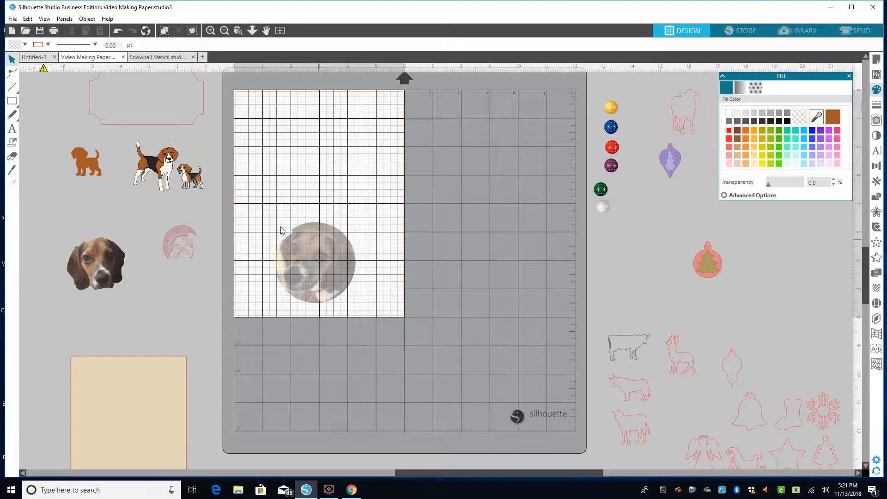
pyautogui.click(312, 251)
pyautogui.moveTo(320, 295)
pyautogui.mouseDown()
pyautogui.moveTo(293, 376)
pyautogui.moveTo(33, 295)
pyautogui.moveTo(51, 306)
pyautogui.mouseUp()
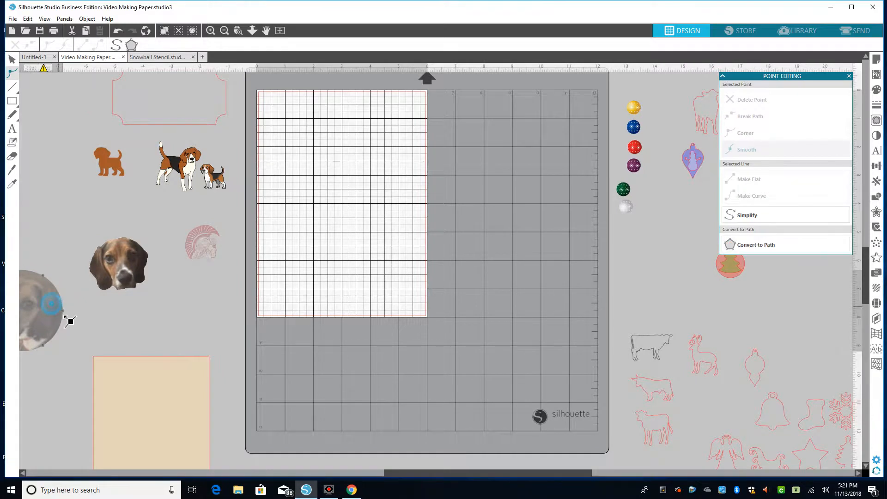
pyautogui.click(107, 313)
pyautogui.click(58, 309)
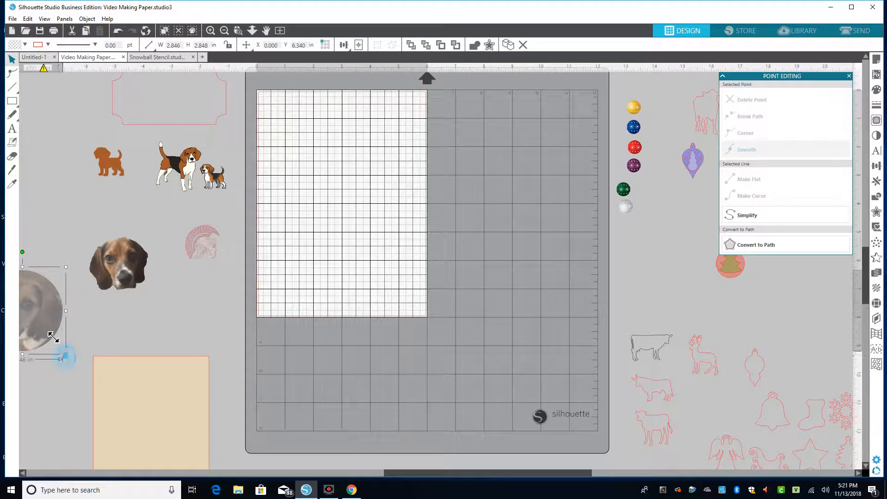
pyautogui.moveTo(58, 313); pyautogui.dragTo(84, 228)
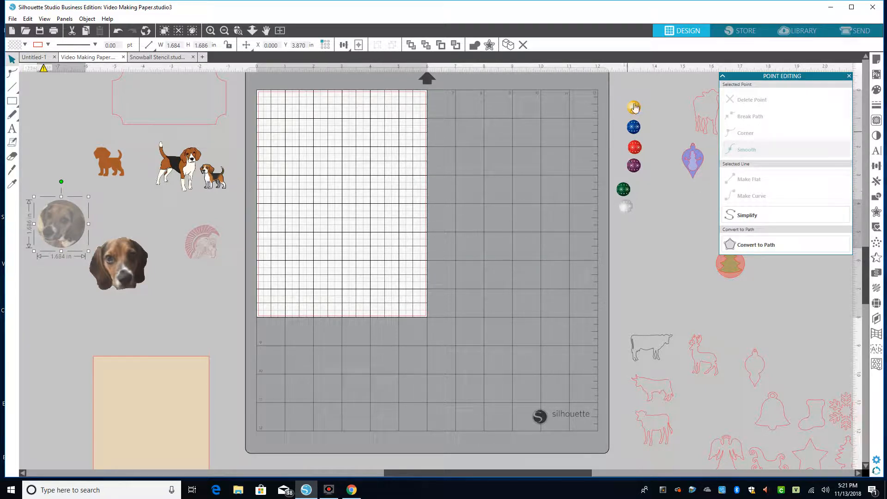
# Nudge the gold ornament ball slightly away from the others and set the page size to Current Printer.
pyautogui.moveTo(635, 108)
pyautogui.mouseDown()
pyautogui.moveTo(384, 212)
pyautogui.moveTo(282, 214)
pyautogui.moveTo(567, 206)
pyautogui.moveTo(648, 107)
pyautogui.mouseUp()
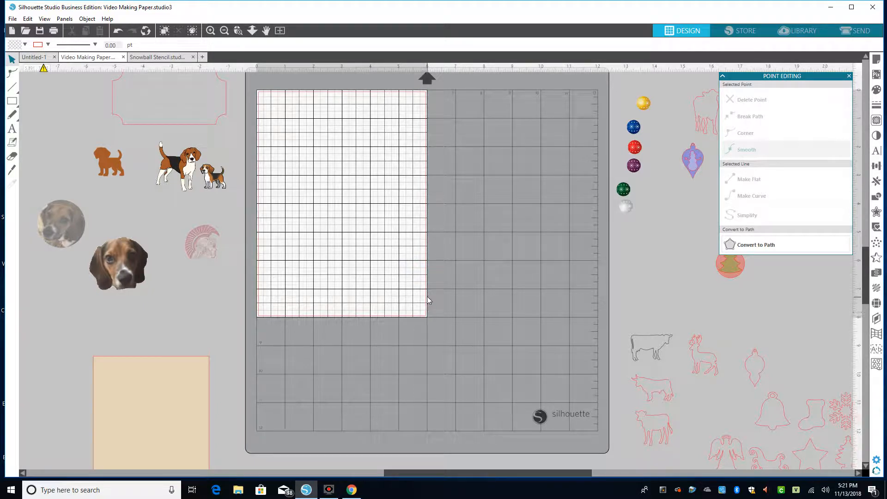
pyautogui.click(876, 59)
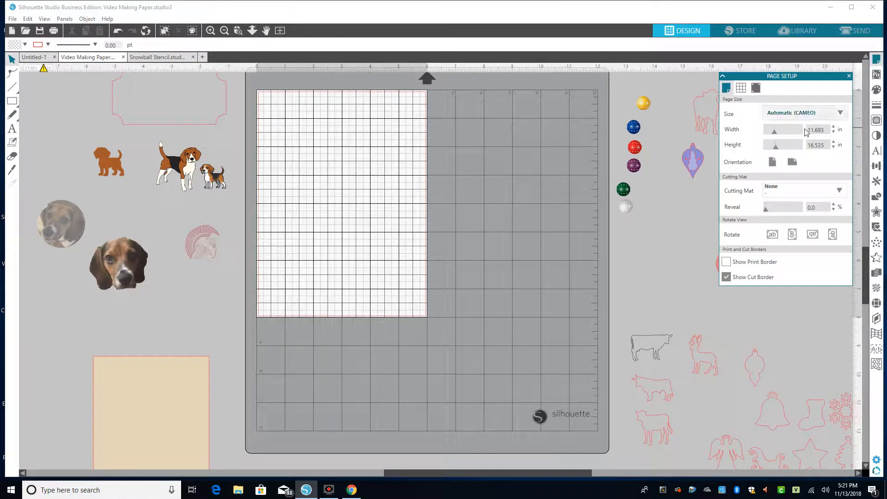
pyautogui.click(839, 114)
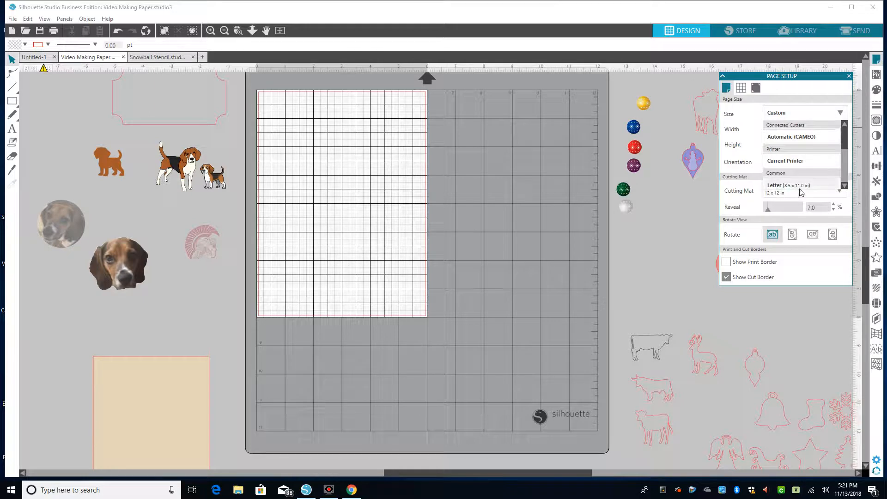
pyautogui.click(784, 161)
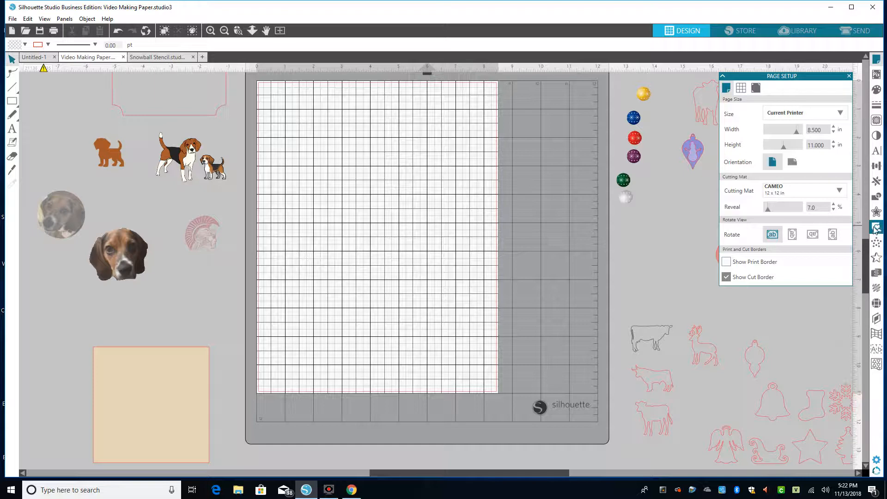
# Show the advanced replicate options and enlarge the six ornament balls together to about 0.84 in wide.
pyautogui.click(876, 181)
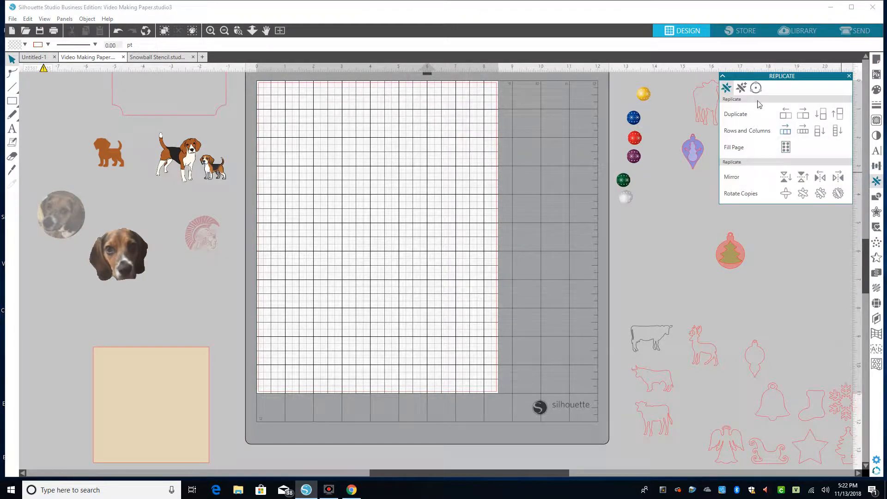
pyautogui.click(740, 88)
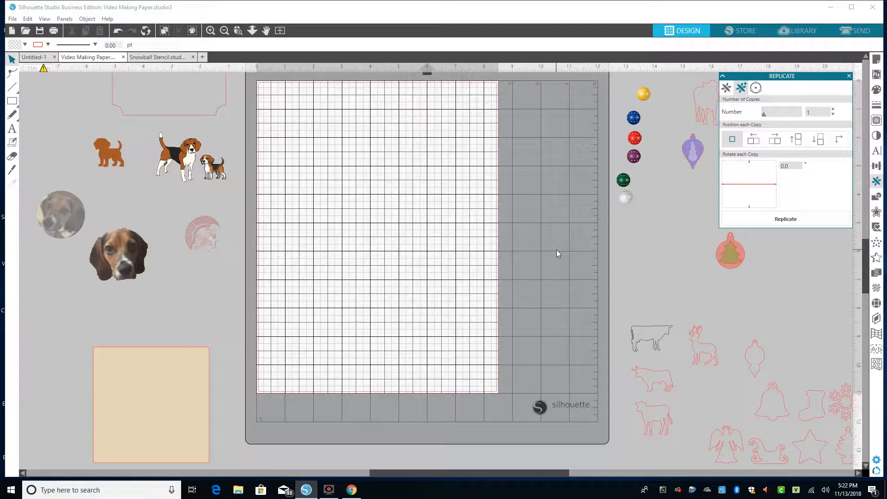
pyautogui.moveTo(617, 83); pyautogui.dragTo(700, 298)
pyautogui.click(696, 223)
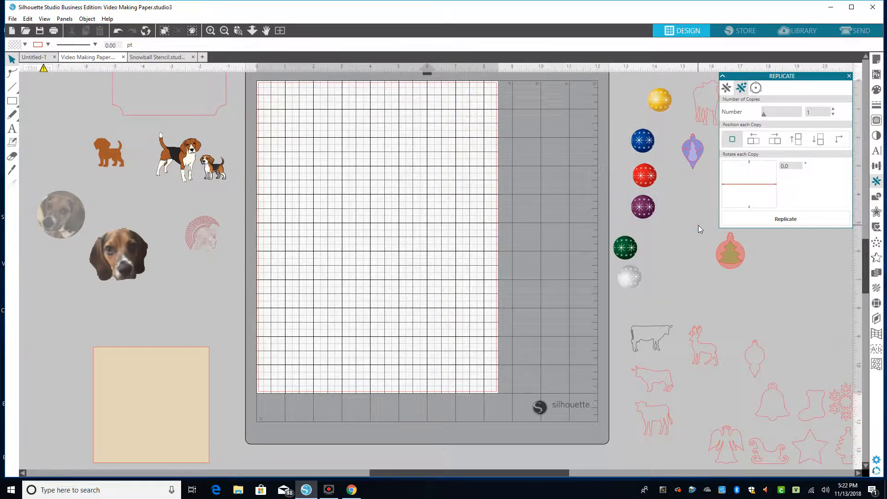
# Place the gold ball in the page's upper-left corner and move the blue ball closer to the cutting mat.
pyautogui.click(662, 106)
pyautogui.moveTo(661, 105); pyautogui.dragTo(277, 113)
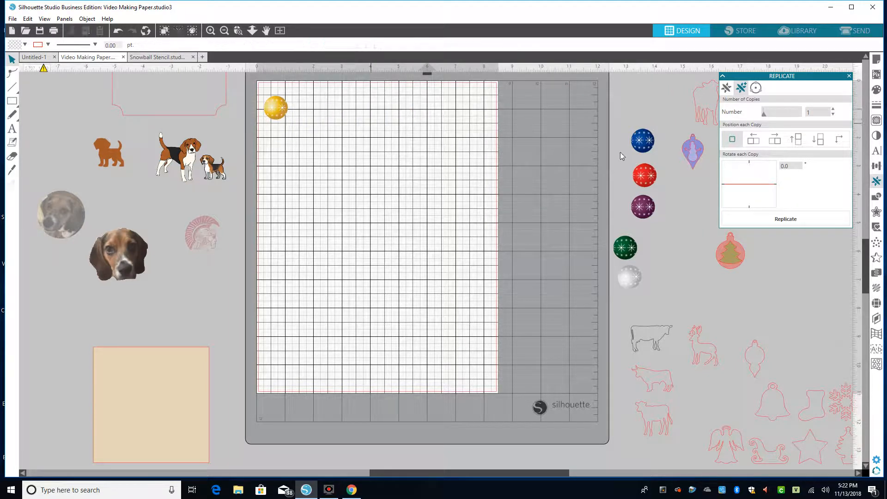
pyautogui.moveTo(641, 141); pyautogui.dragTo(619, 115)
# Replicate the gold ball across the page with five copies at an X offset of 1 in and a Y offset of 0.
pyautogui.click(316, 113)
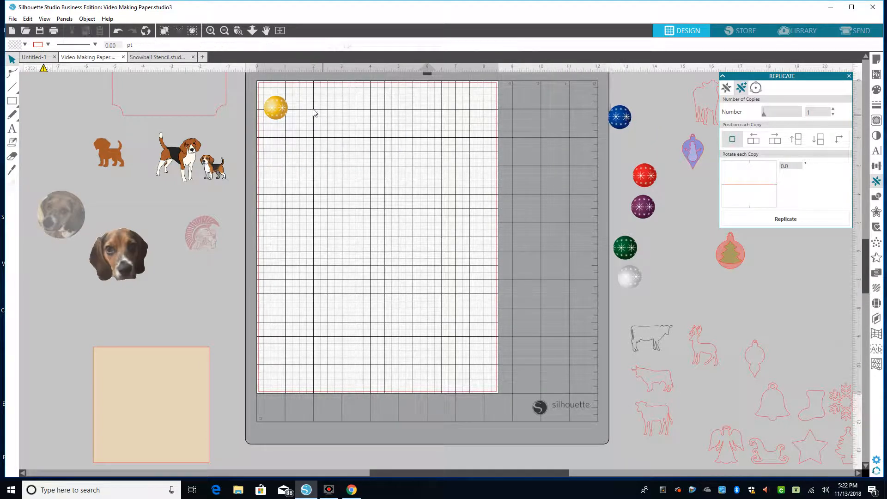
pyautogui.click(283, 112)
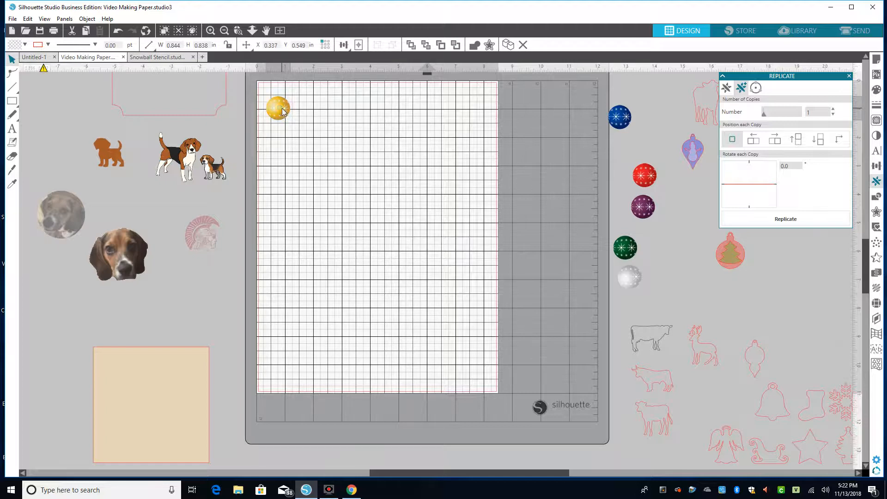
pyautogui.click(836, 143)
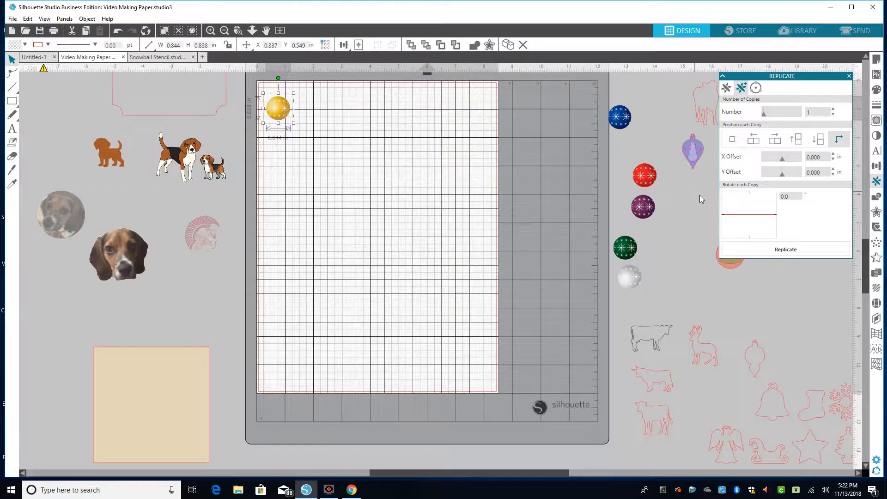
pyautogui.doubleClick(814, 114)
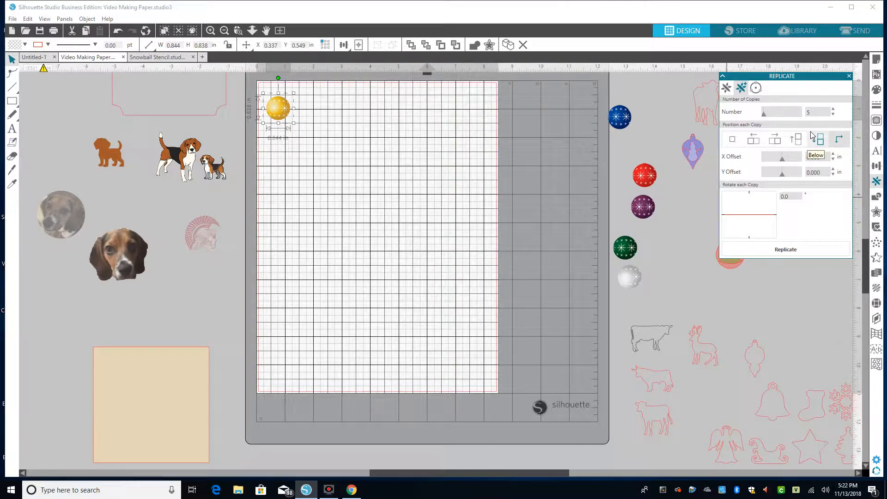
pyautogui.doubleClick(824, 158)
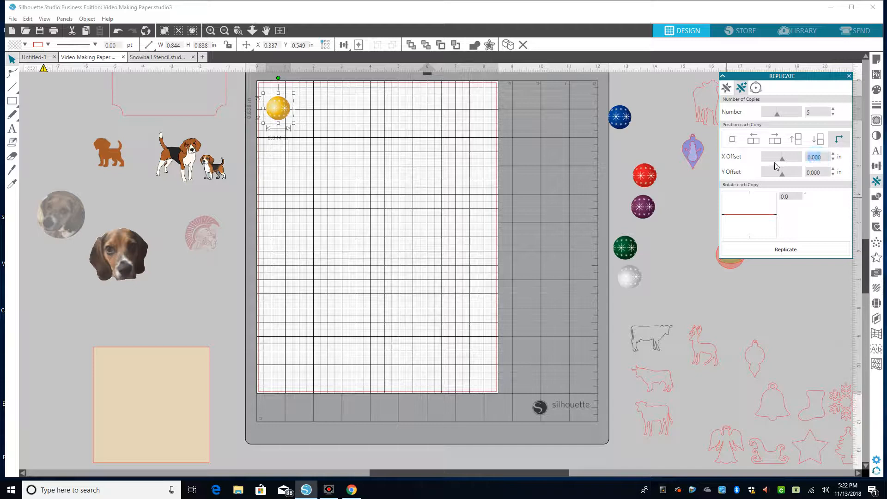
pyautogui.write('1')
pyautogui.click(778, 249)
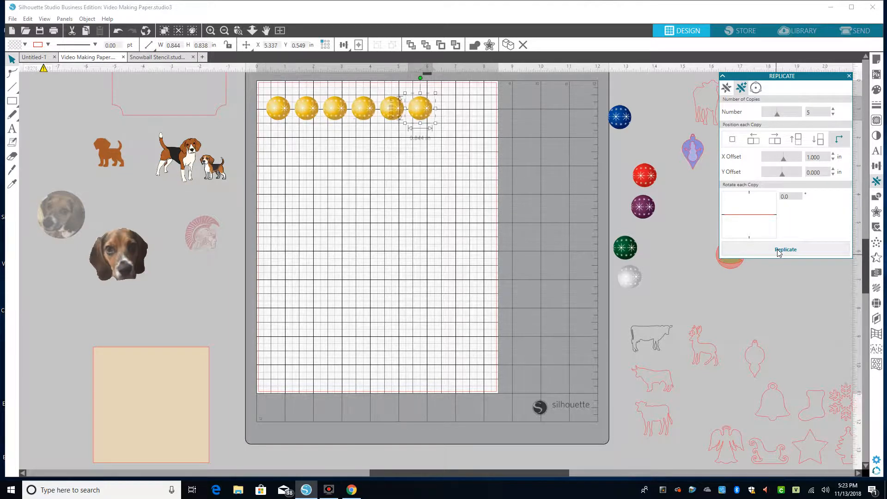
# Replicate the first gold ball down the page with five copies at an X offset of 0 and a Y offset of 1 in.
pyautogui.click(500, 159)
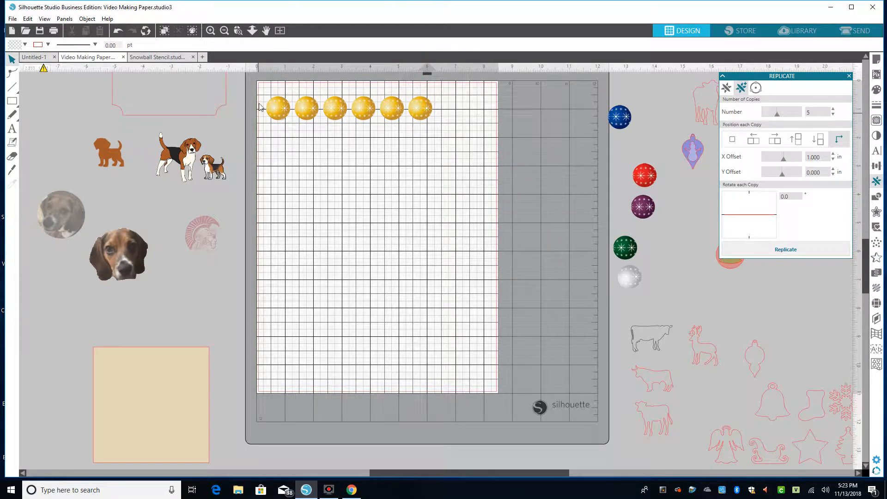
pyautogui.click(276, 110)
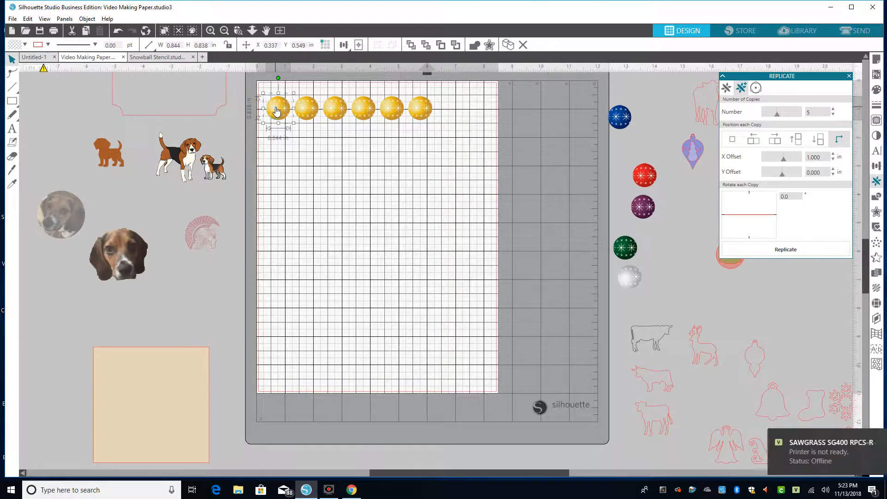
pyautogui.doubleClick(823, 163)
pyautogui.write('0.')
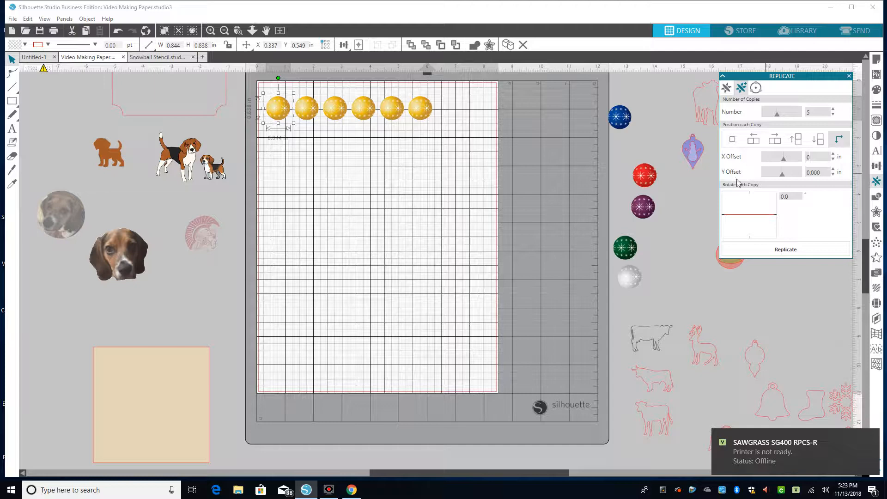
pyautogui.doubleClick(822, 172)
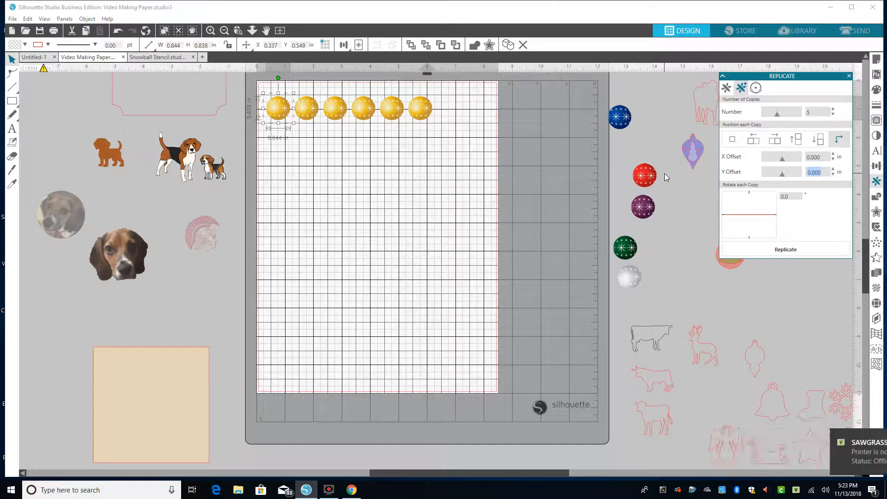
pyautogui.write('1')
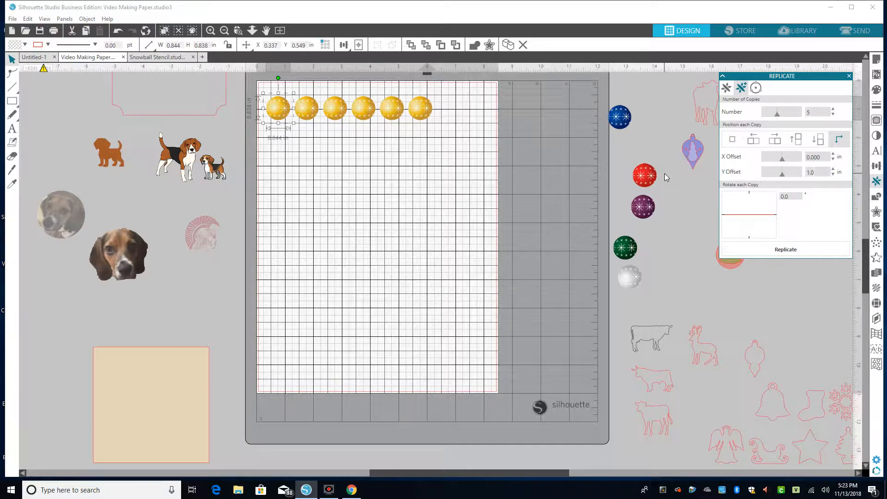
pyautogui.click(764, 248)
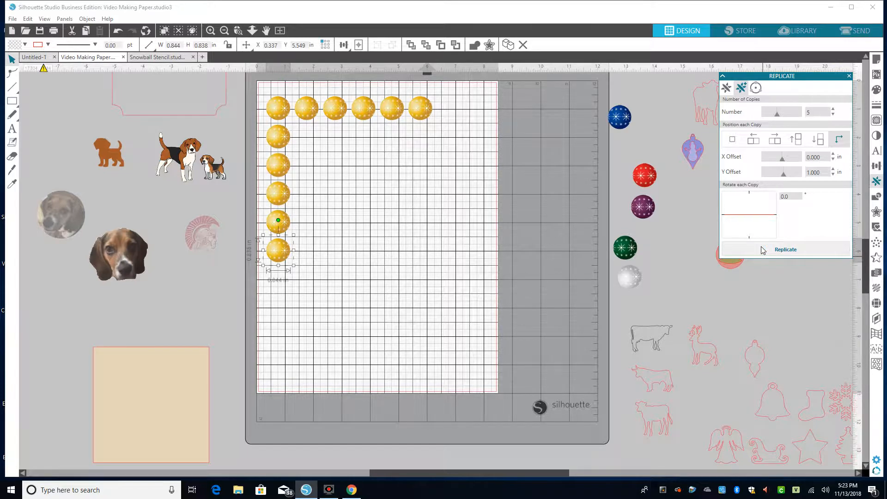
pyautogui.click(414, 276)
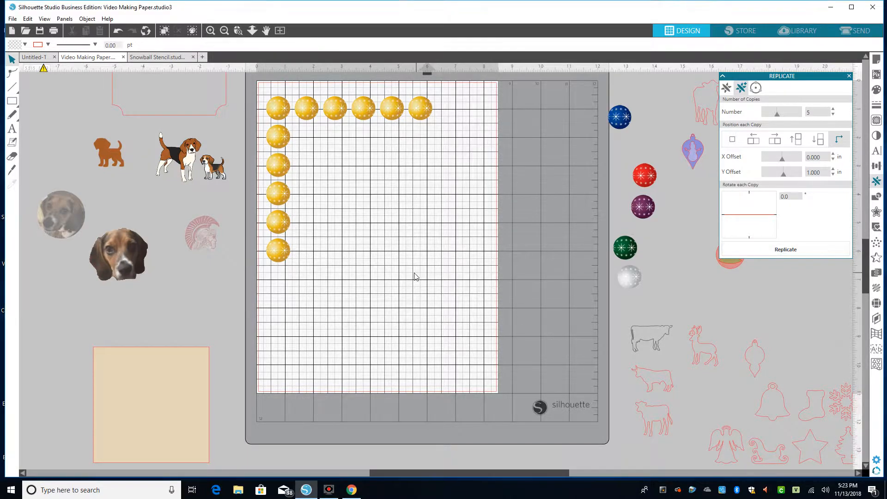
# Replicate the lowest gold ball of the column horizontally, five copies at an X offset of 1 in and a Y offset of 0.
pyautogui.click(276, 255)
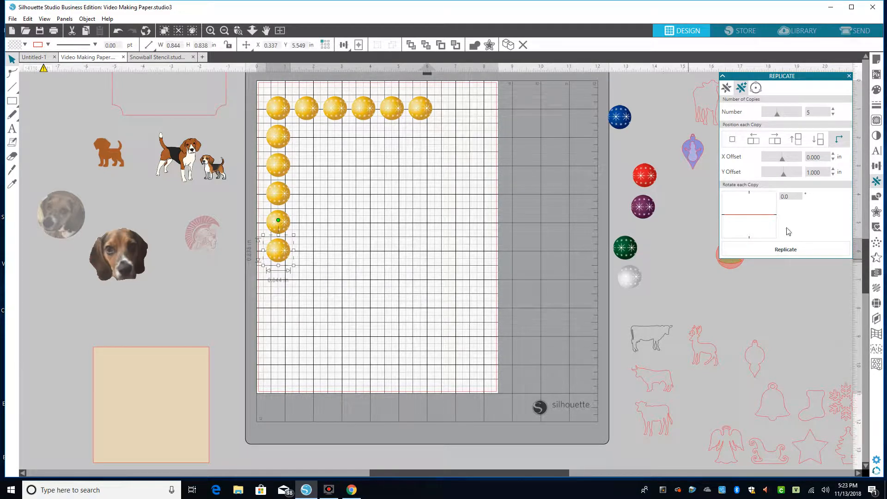
pyautogui.doubleClick(824, 158)
pyautogui.write('1')
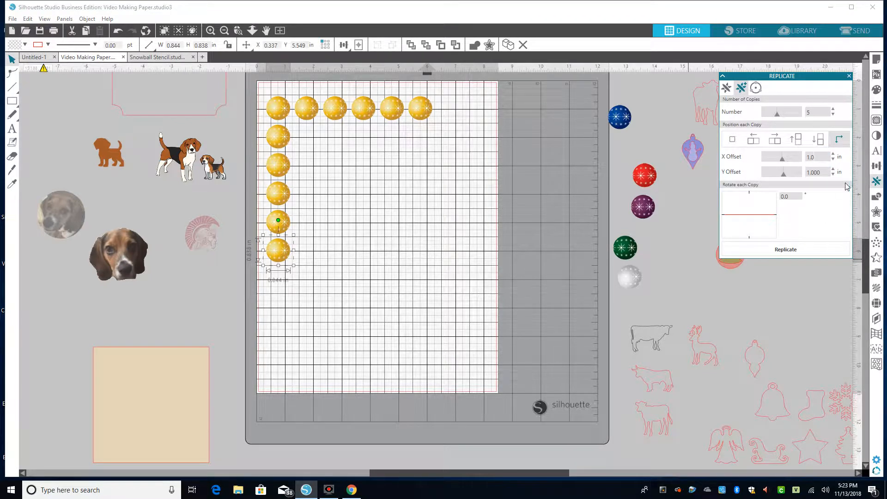
pyautogui.doubleClick(830, 173)
pyautogui.write('0')
pyautogui.press('Return')
pyautogui.click(802, 251)
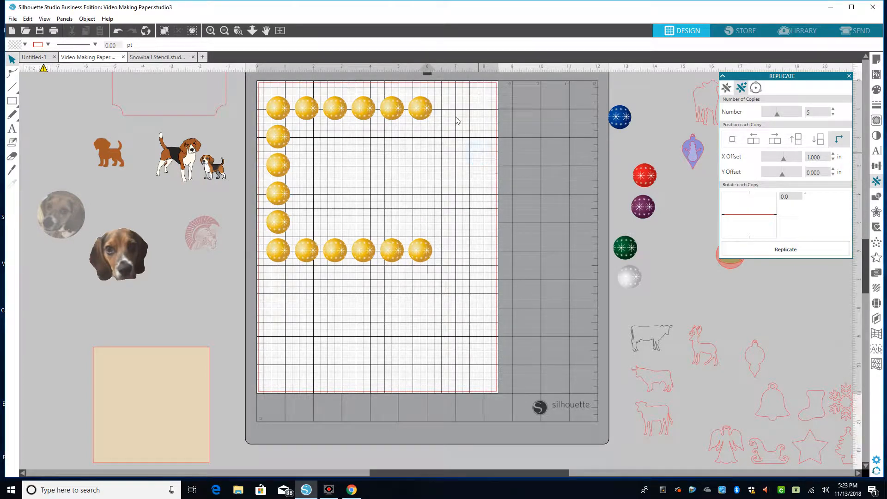
# Try replicating the upper row's last ball with the number of copies set to 4 at the horizontal offset, and undo the copies.
pyautogui.click(425, 109)
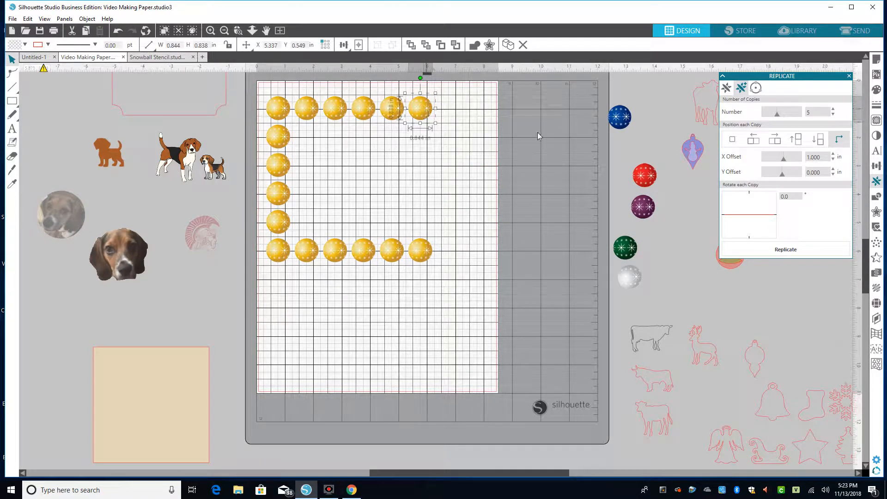
pyautogui.doubleClick(818, 113)
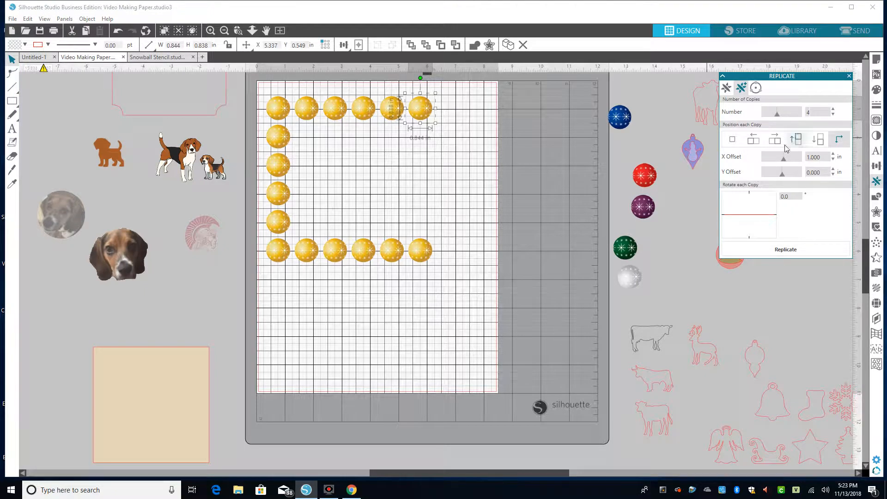
pyautogui.click(782, 251)
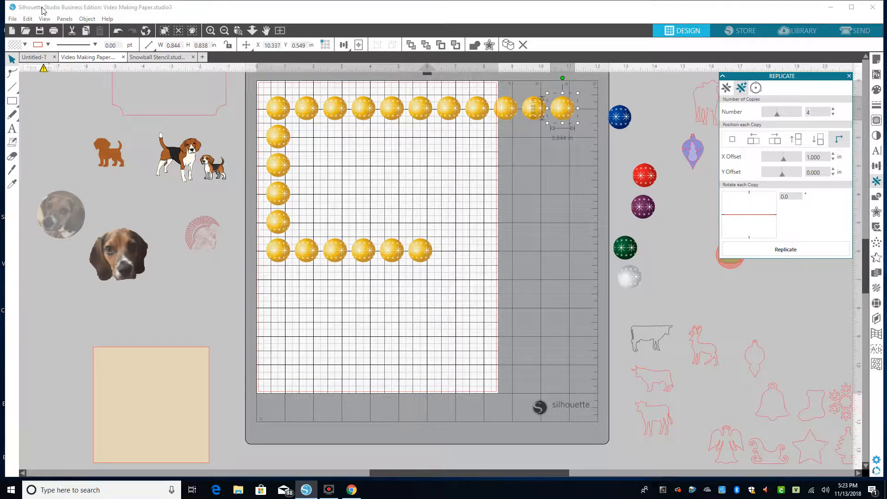
pyautogui.click(120, 32)
pyautogui.click(119, 32)
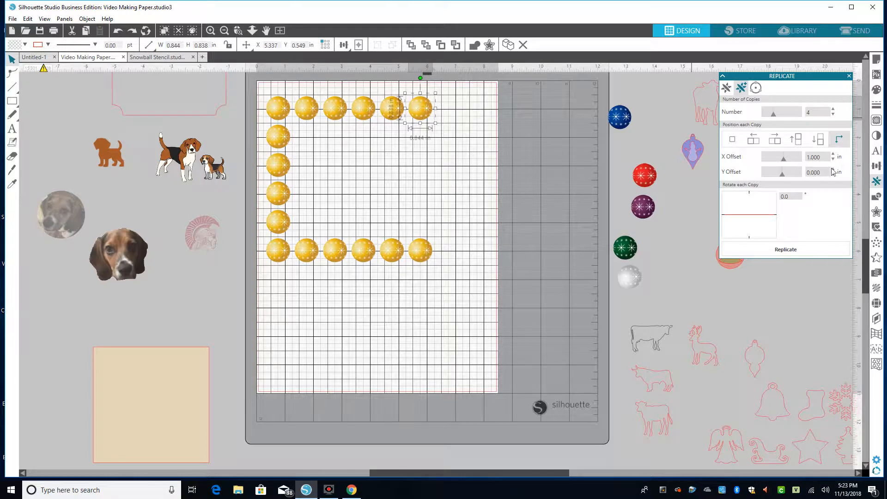
# Set the offsets to X 0 and Y 1 in, try replicating the upper row's last ball downward, and undo the copies.
pyautogui.moveTo(827, 159); pyautogui.dragTo(783, 175)
pyautogui.write('0')
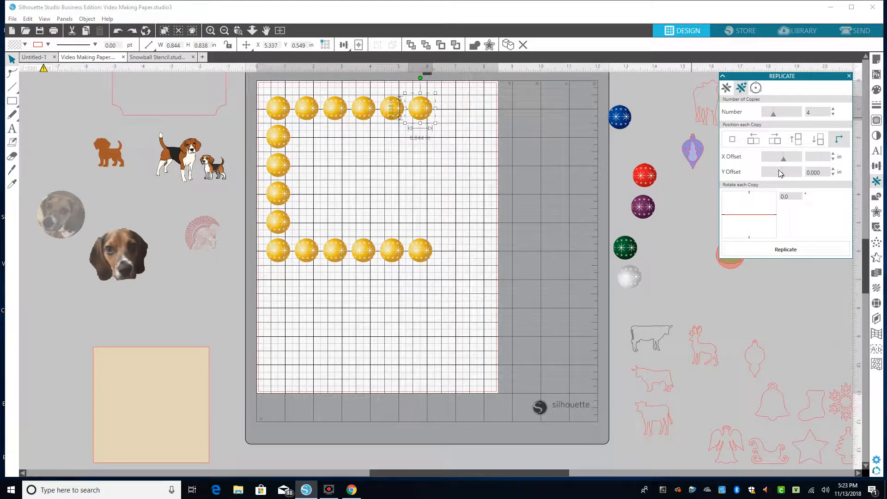
pyautogui.press('Tab')
pyautogui.click(759, 249)
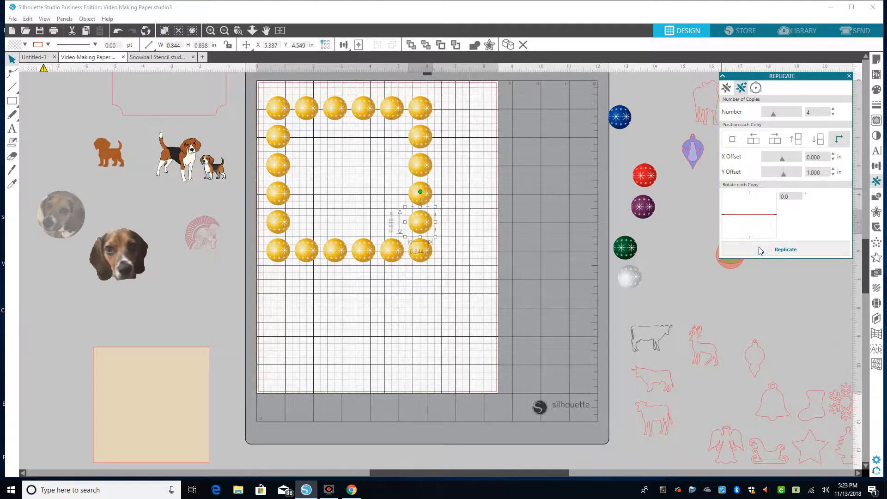
pyautogui.click(117, 30)
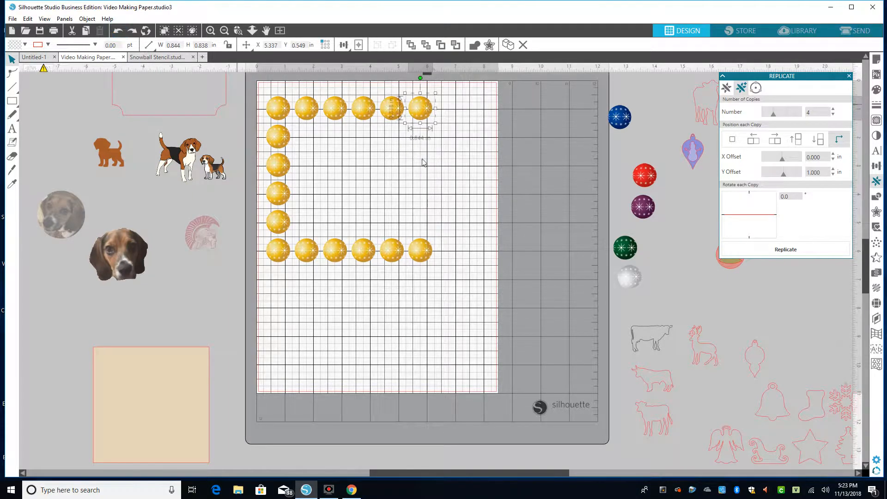
# Set the number of copies to 5 and replicate the upper row's last ball downward.
pyautogui.doubleClick(811, 112)
pyautogui.write('5')
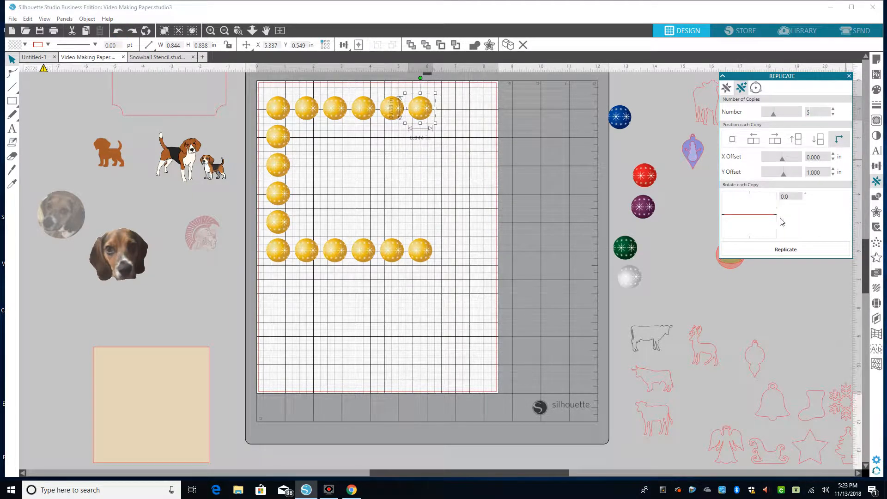
pyautogui.click(785, 249)
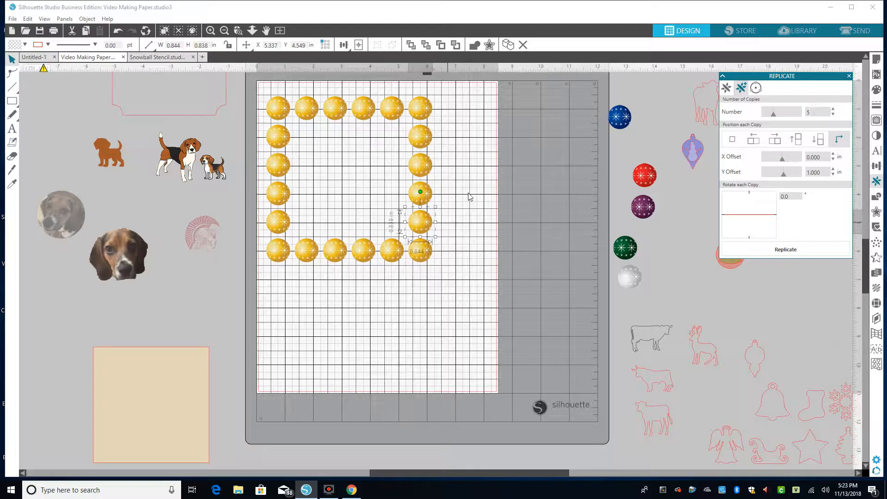
# Try shifting individual balls of the new column sideways to check for duplicates, and undo the moves.
pyautogui.moveTo(421, 250)
pyautogui.mouseDown()
pyautogui.moveTo(460, 250)
pyautogui.moveTo(428, 251)
pyautogui.mouseUp()
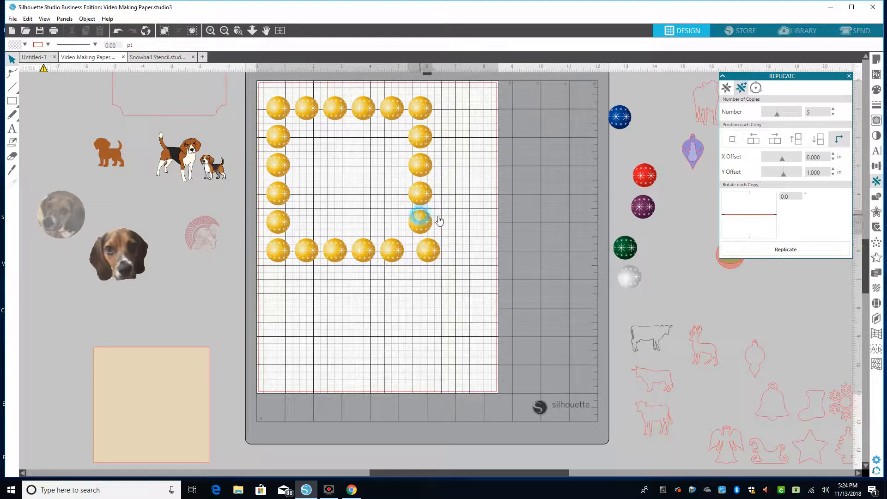
pyautogui.moveTo(439, 220); pyautogui.dragTo(460, 222)
pyautogui.moveTo(418, 113); pyautogui.dragTo(440, 113)
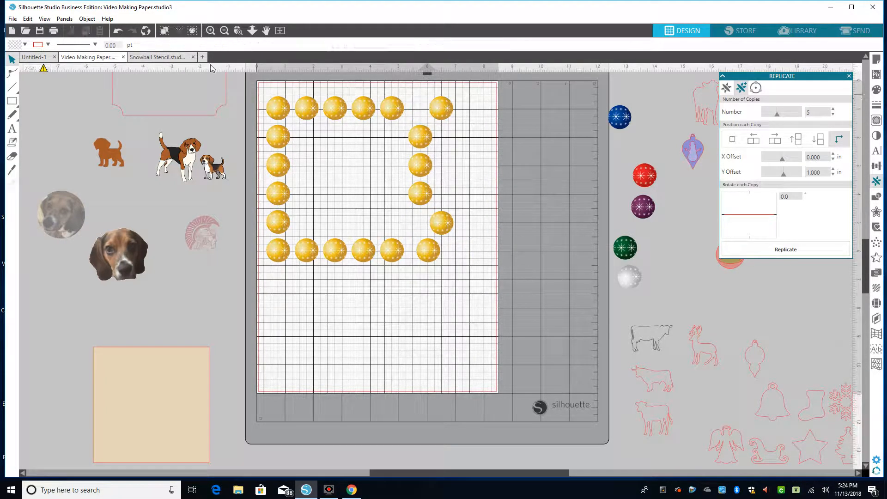
pyautogui.click(118, 30)
pyautogui.click(119, 31)
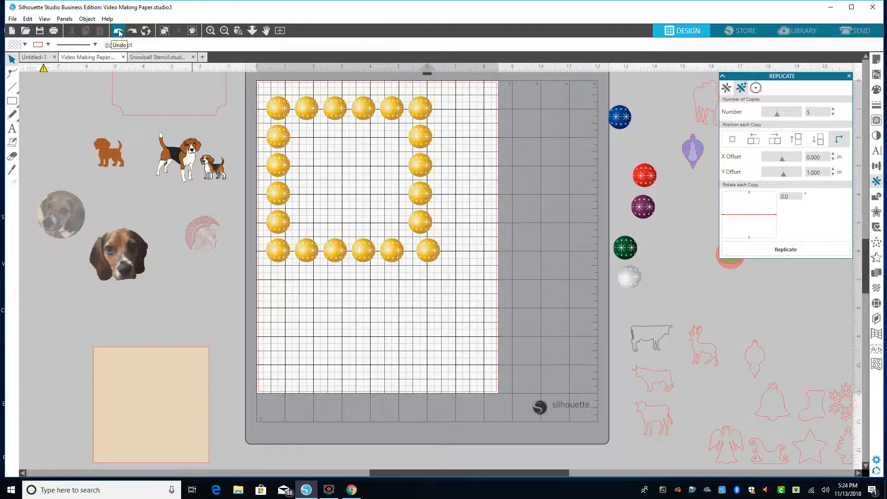
pyautogui.click(119, 31)
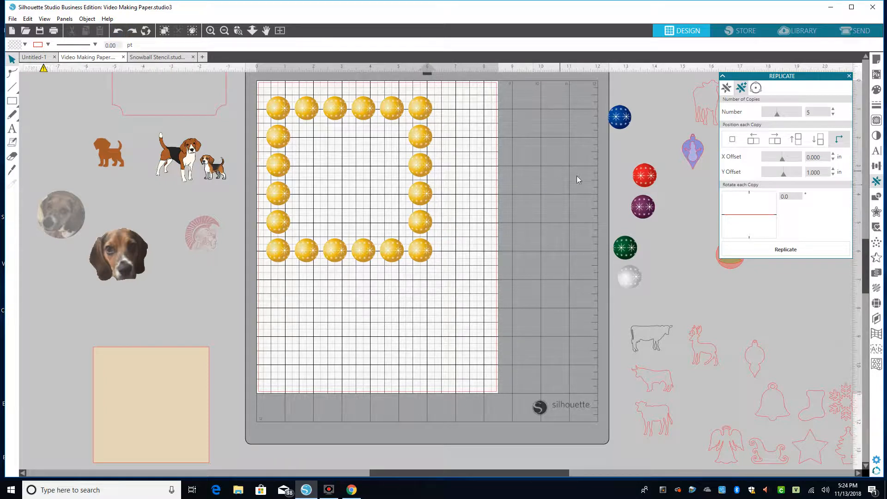
# Undo the downward copies and replicate the upper row's last ball again, five copies at X offset 0 and Y offset 1 in.
pyautogui.click(119, 31)
pyautogui.click(118, 31)
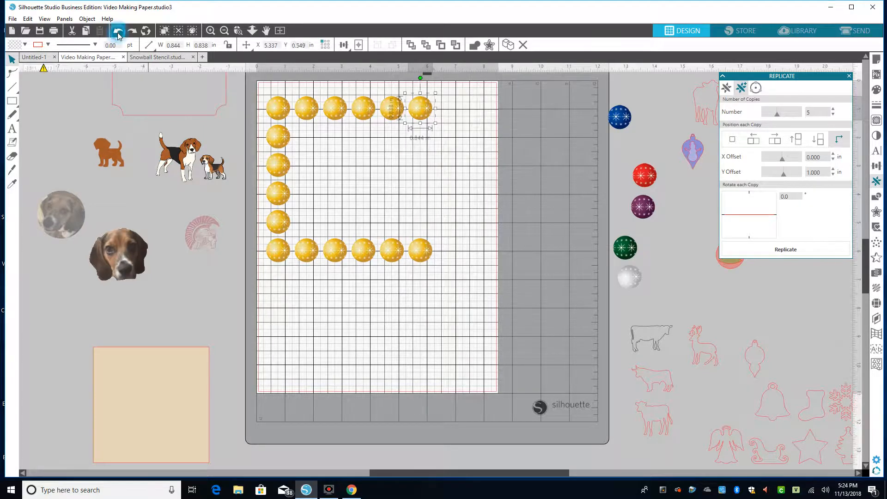
pyautogui.doubleClick(819, 115)
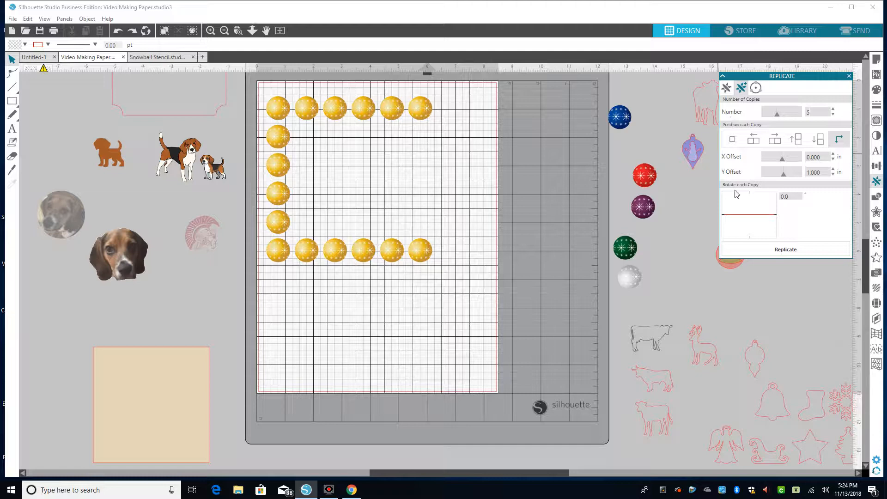
pyautogui.click(828, 117)
pyautogui.click(832, 114)
pyautogui.click(417, 116)
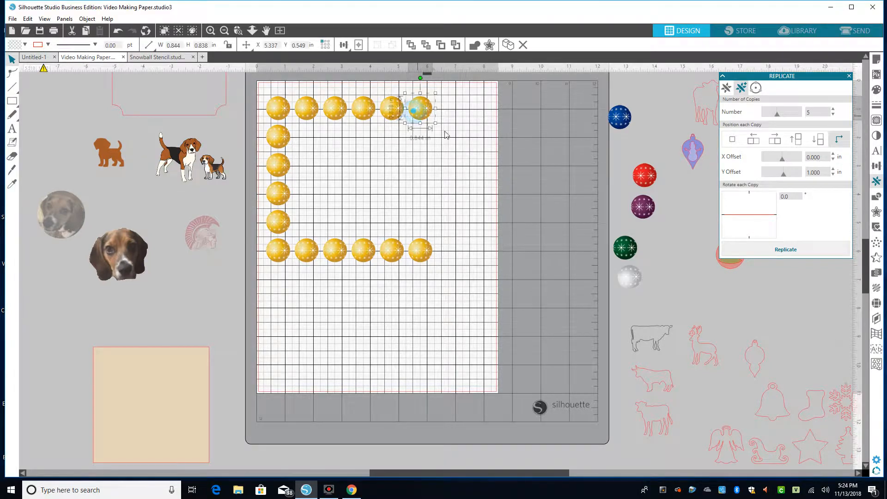
pyautogui.click(764, 252)
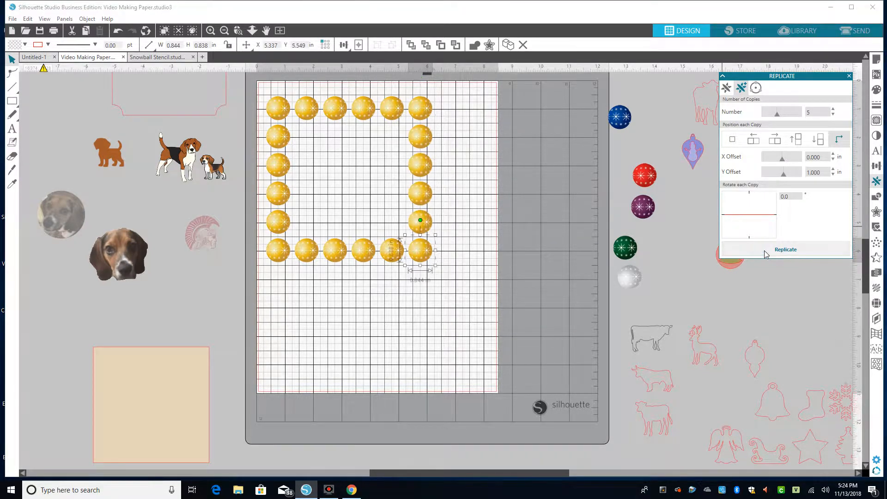
# Pull the duplicate gold ball off the frame's lower-right corner and delete it.
pyautogui.moveTo(431, 253); pyautogui.dragTo(489, 249)
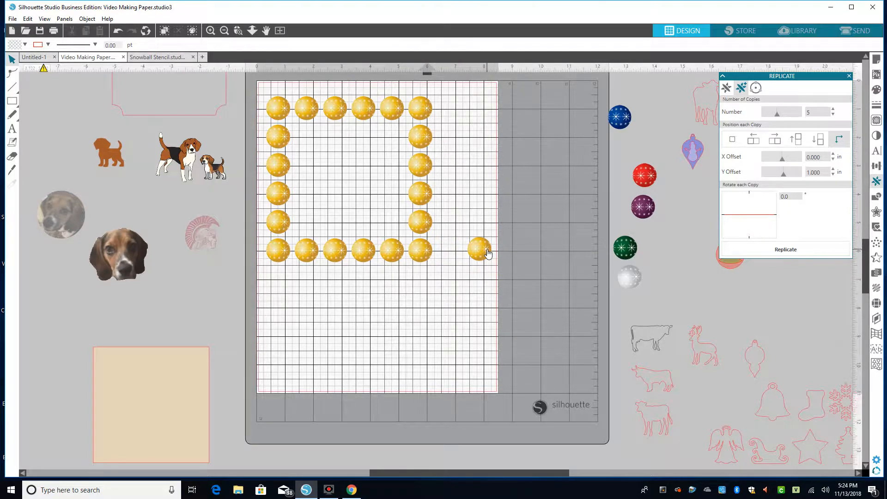
pyautogui.moveTo(480, 251); pyautogui.dragTo(531, 260)
pyautogui.press('Delete')
# Select the whole square frame of gold balls and move it closer to the page's upper-left corner.
pyautogui.click(552, 135)
pyautogui.click(474, 360)
pyautogui.click(336, 358)
pyautogui.moveTo(265, 83); pyautogui.dragTo(422, 246)
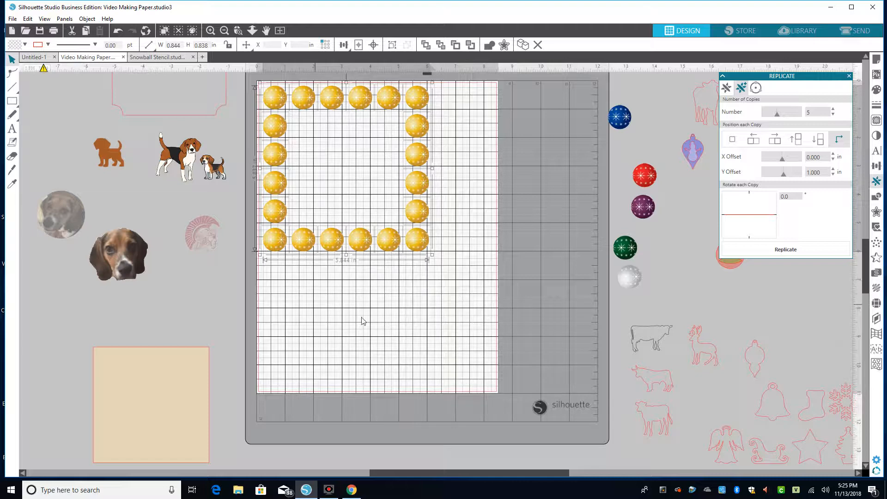
# Undo the whole gold-ball frame and the earlier ball placements, back to the empty page.
pyautogui.click(554, 271)
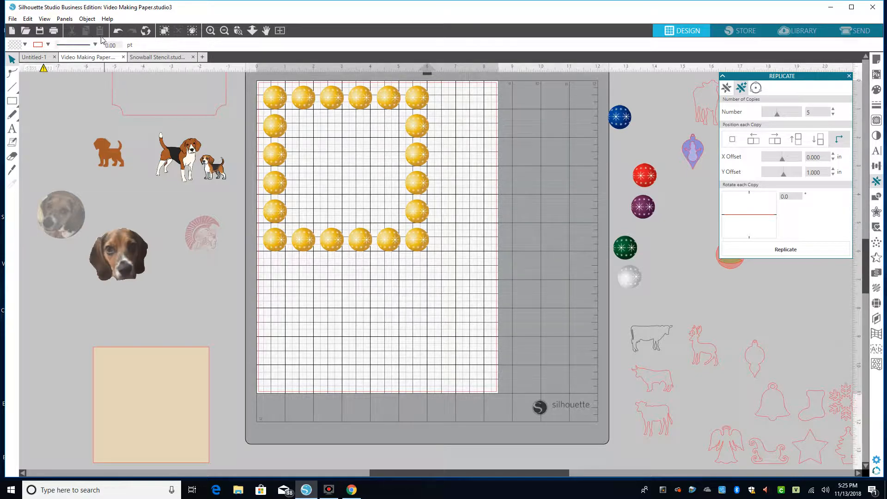
pyautogui.click(117, 32)
pyautogui.click(116, 32)
pyautogui.click(116, 31)
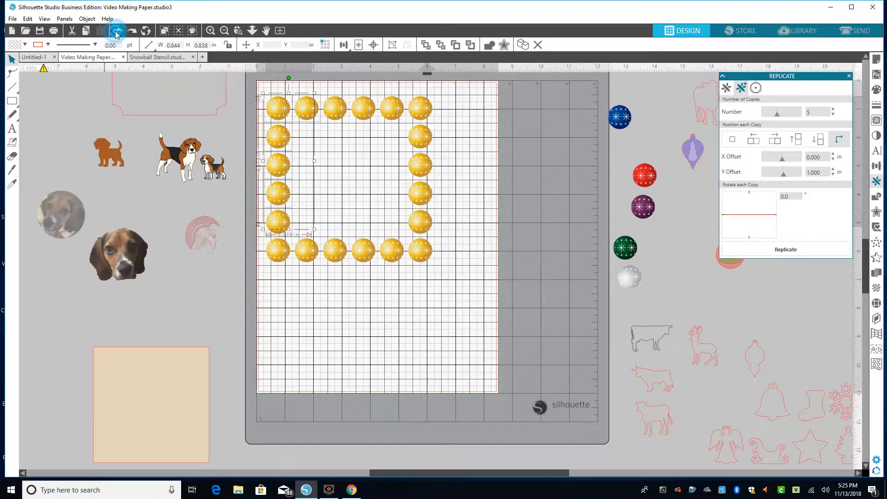
pyautogui.click(115, 32)
pyautogui.click(115, 32)
pyautogui.click(115, 32)
pyautogui.click(116, 32)
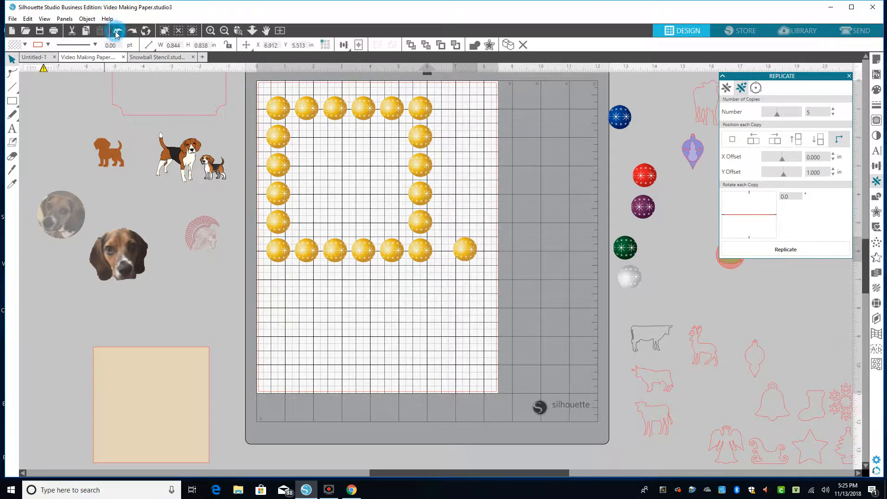
pyautogui.click(115, 32)
pyautogui.click(115, 31)
pyautogui.click(115, 32)
pyautogui.click(115, 32)
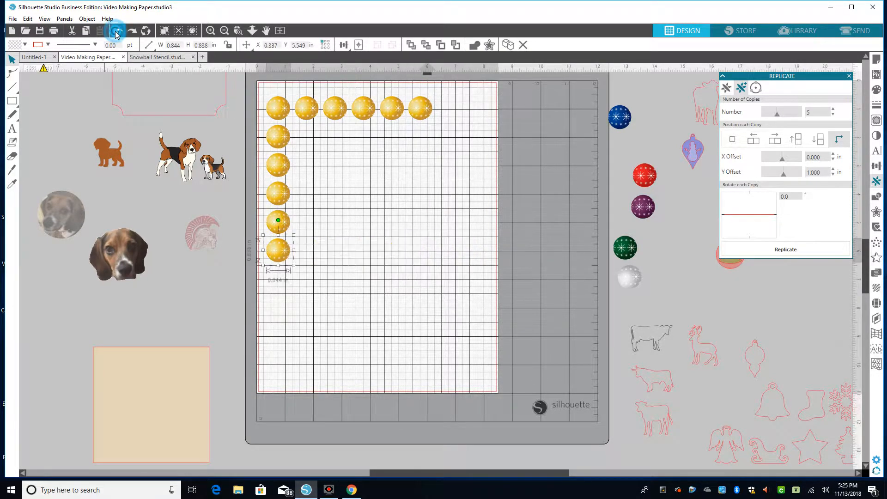
pyautogui.click(115, 32)
pyautogui.click(116, 32)
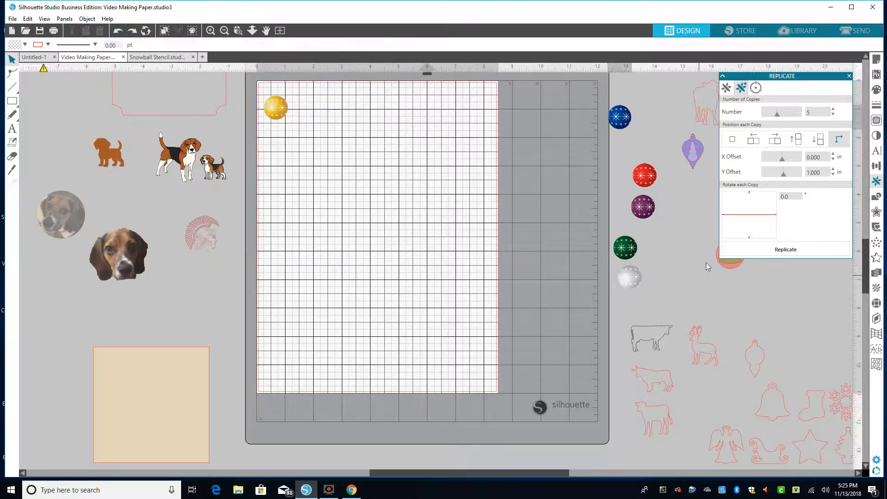
pyautogui.click(836, 140)
pyautogui.click(662, 306)
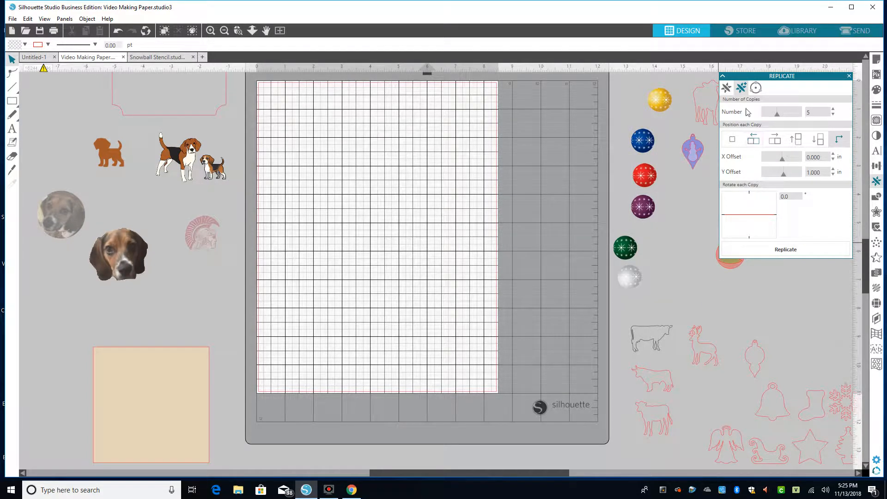
# Move the gold, blue, red, purple, green and white balls onto the page in a rough column near its left edge.
pyautogui.moveTo(659, 100); pyautogui.dragTo(282, 106)
pyautogui.moveTo(642, 139); pyautogui.dragTo(275, 133)
pyautogui.moveTo(644, 176); pyautogui.dragTo(297, 173)
pyautogui.click(567, 190)
pyautogui.moveTo(602, 256); pyautogui.dragTo(294, 284)
pyautogui.click(382, 233)
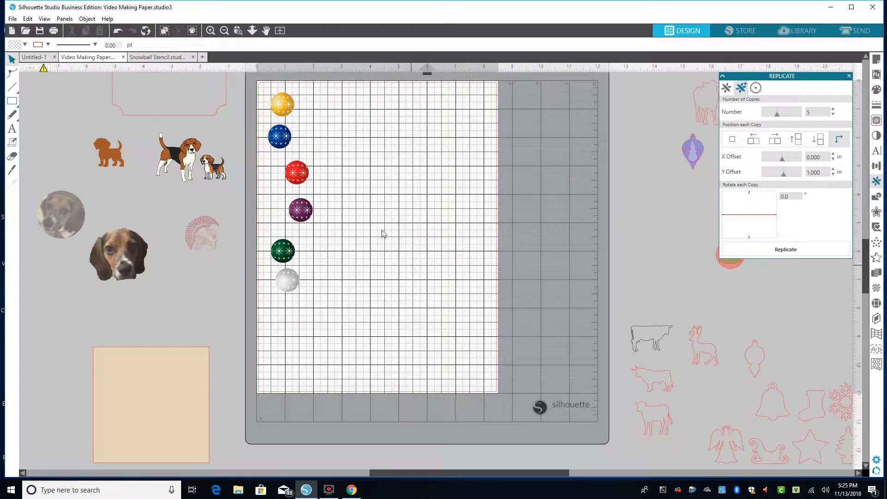
# Select all six colored balls in the column for an object command.
pyautogui.moveTo(259, 92); pyautogui.dragTo(338, 303)
pyautogui.click(91, 19)
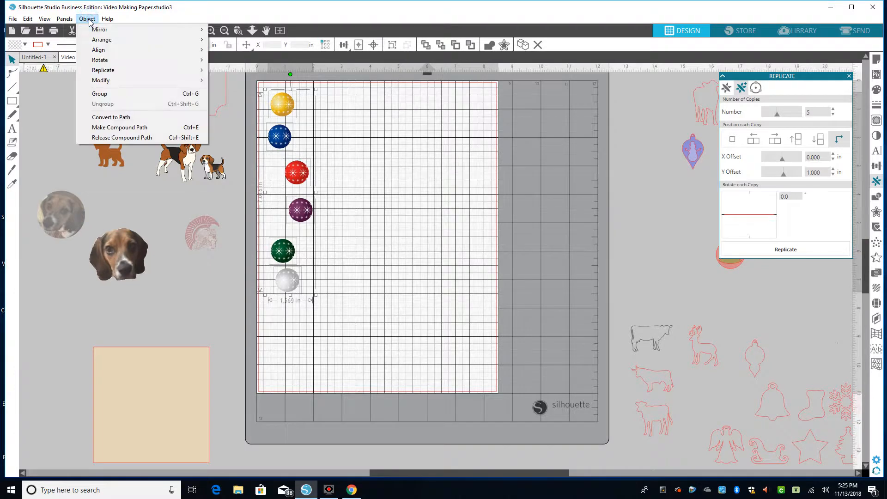
# Align the six selected ball ornaments by their centers into one column and space them evenly vertically.
pyautogui.moveTo(98, 51)
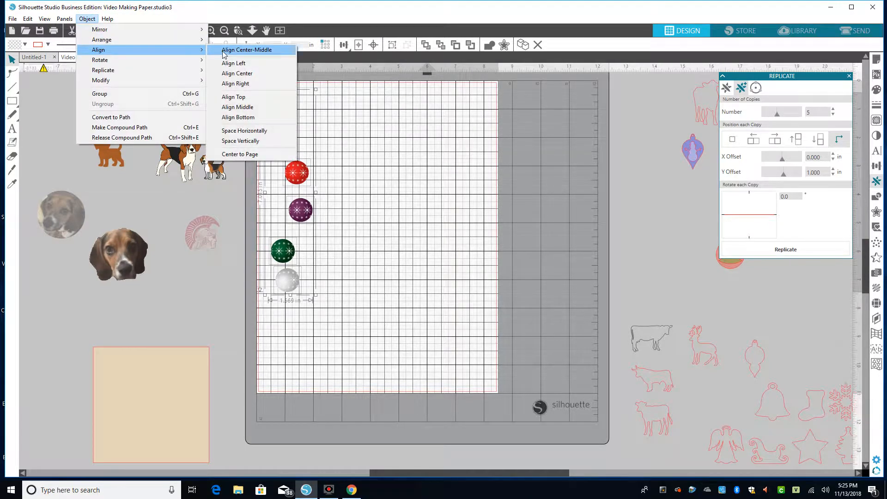
pyautogui.click(240, 72)
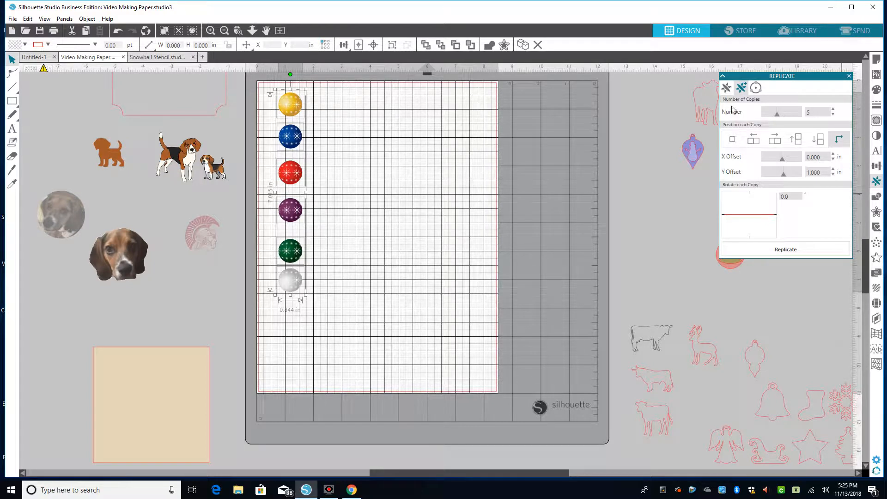
pyautogui.click(726, 88)
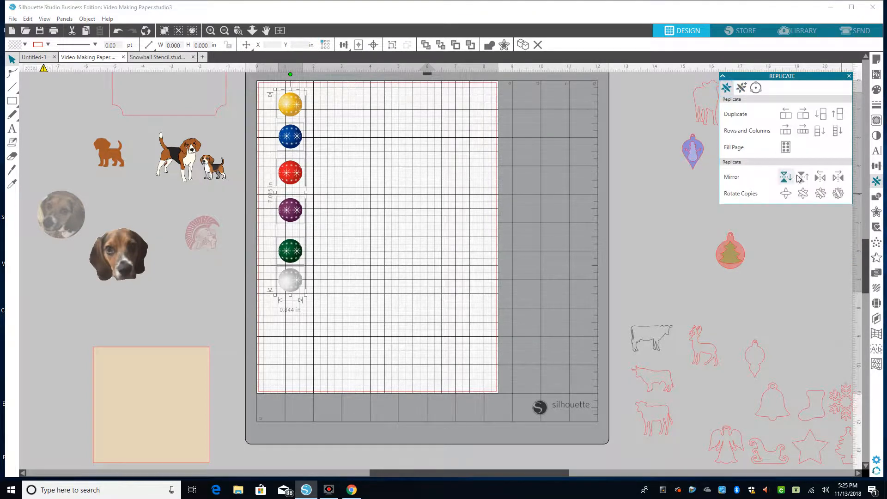
pyautogui.click(875, 167)
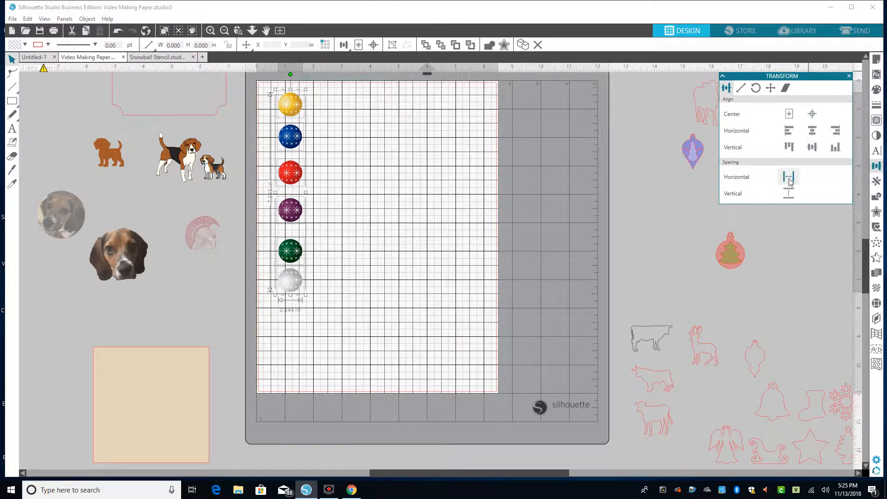
pyautogui.click(789, 195)
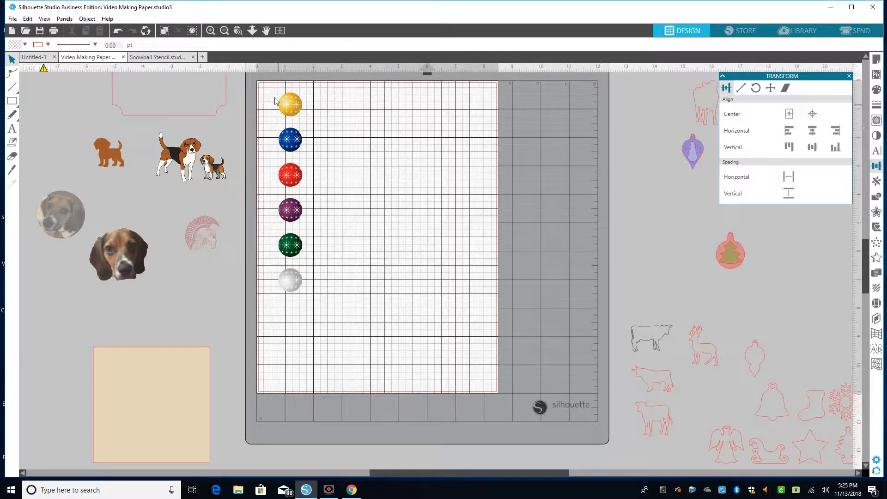
# Move the whole column of six ornaments slightly toward the page's left edge.
pyautogui.moveTo(267, 91); pyautogui.dragTo(318, 300)
pyautogui.moveTo(291, 245); pyautogui.dragTo(281, 245)
pyautogui.click(345, 228)
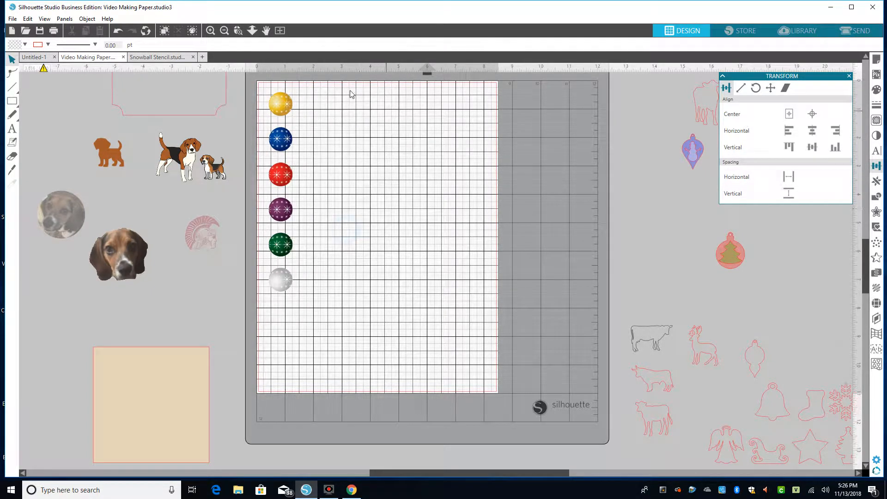
# Set up replication of the blue ornament with 2 copies, offset positioning and an X Offset of 1.000 in.
pyautogui.click(286, 146)
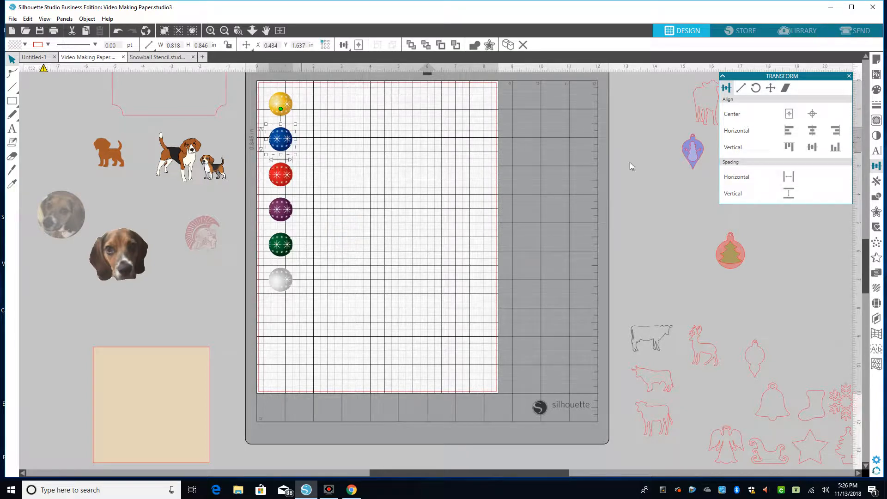
pyautogui.click(876, 180)
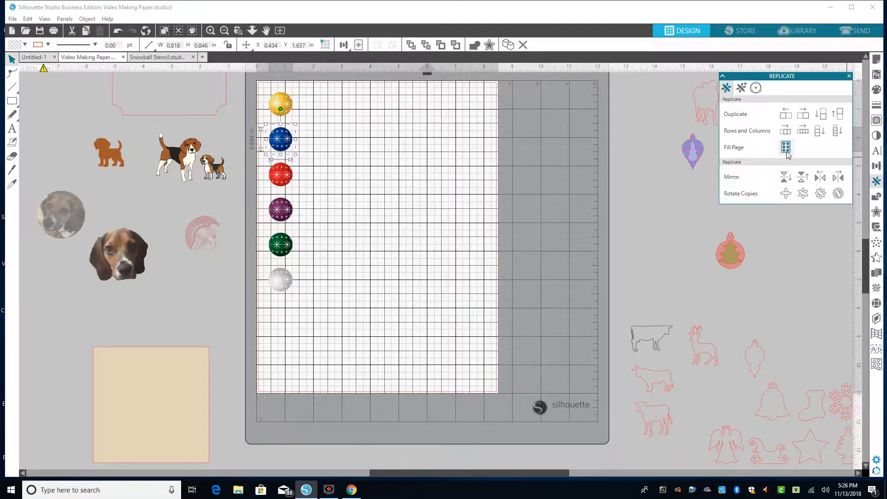
pyautogui.click(742, 88)
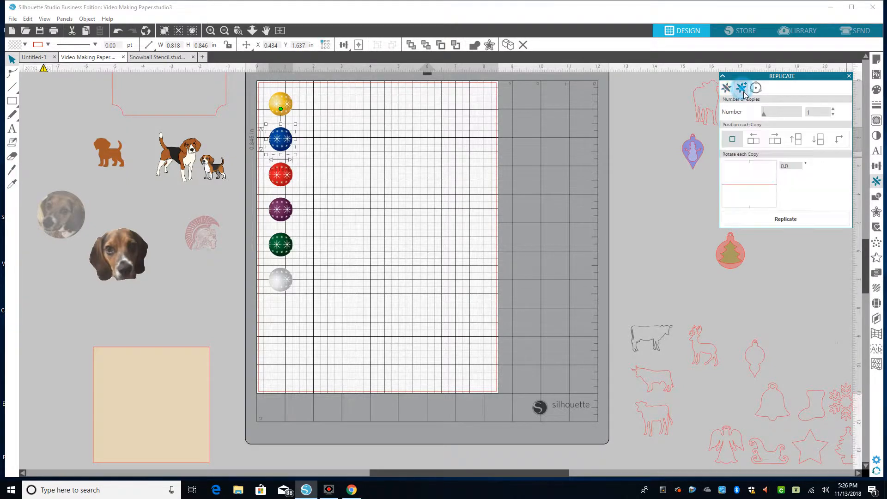
pyautogui.click(838, 142)
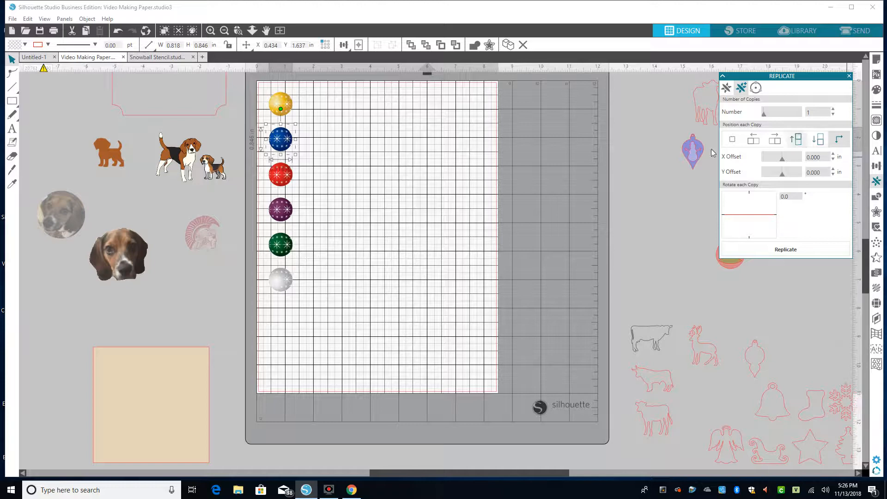
pyautogui.click(833, 110)
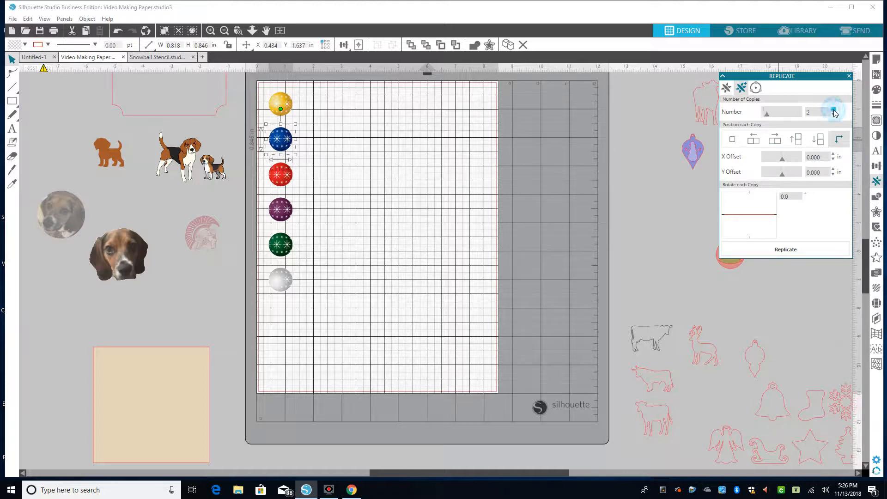
pyautogui.click(826, 158)
pyautogui.click(810, 249)
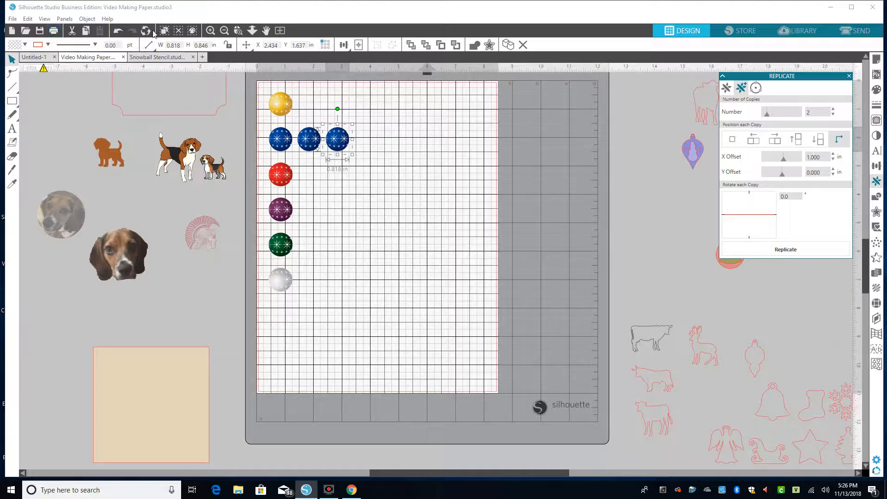
pyautogui.click(118, 30)
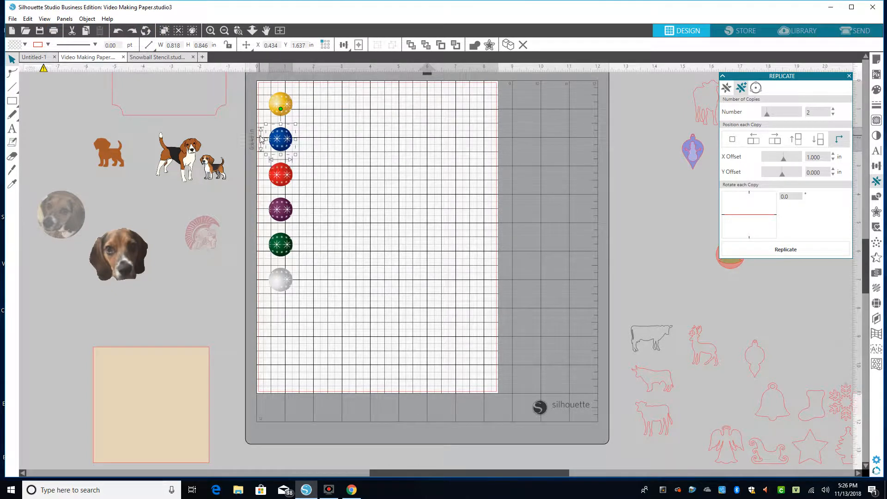
pyautogui.doubleClick(818, 109)
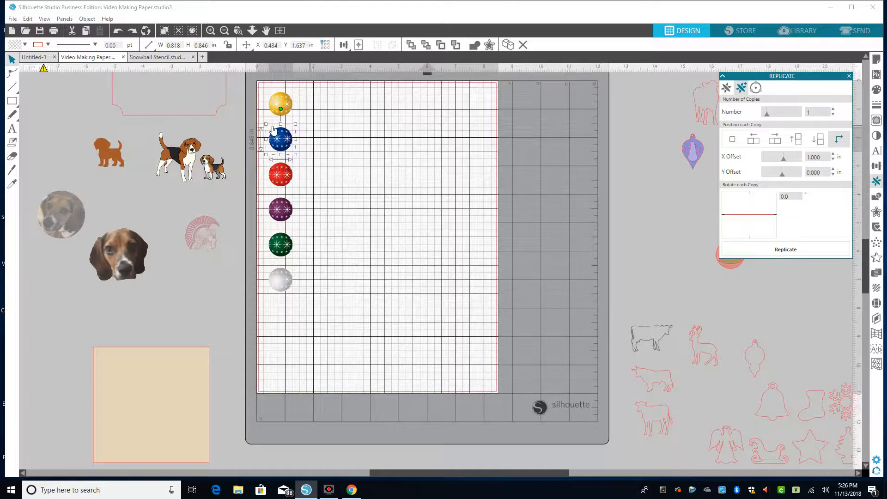
pyautogui.click(780, 250)
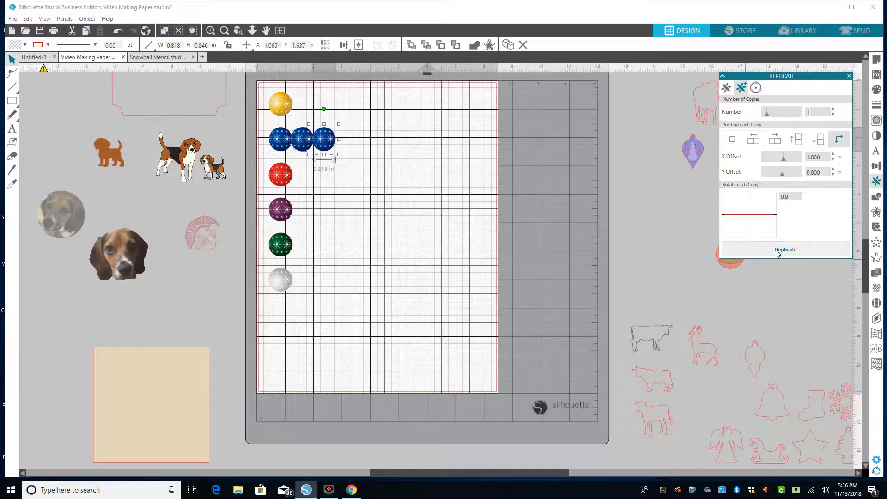
pyautogui.click(118, 31)
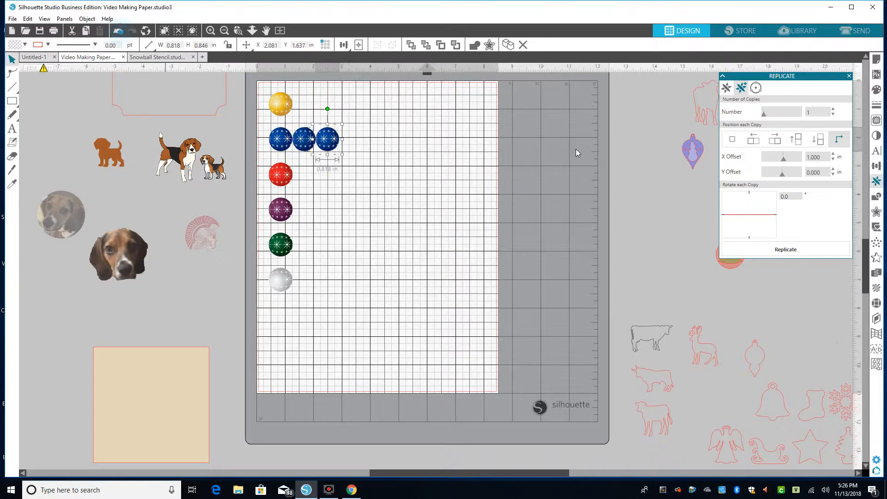
# Set the number of copies to 1 and replicate the blue ornament along its row.
pyautogui.click(833, 110)
pyautogui.click(833, 114)
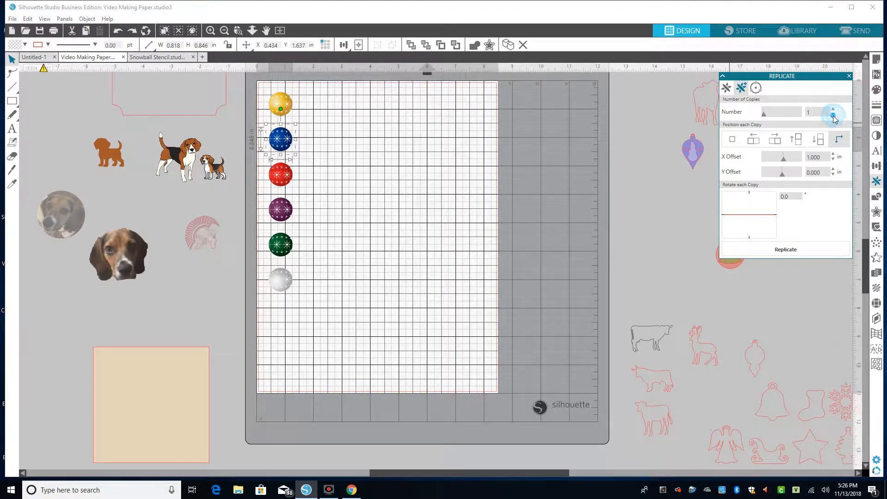
pyautogui.click(376, 139)
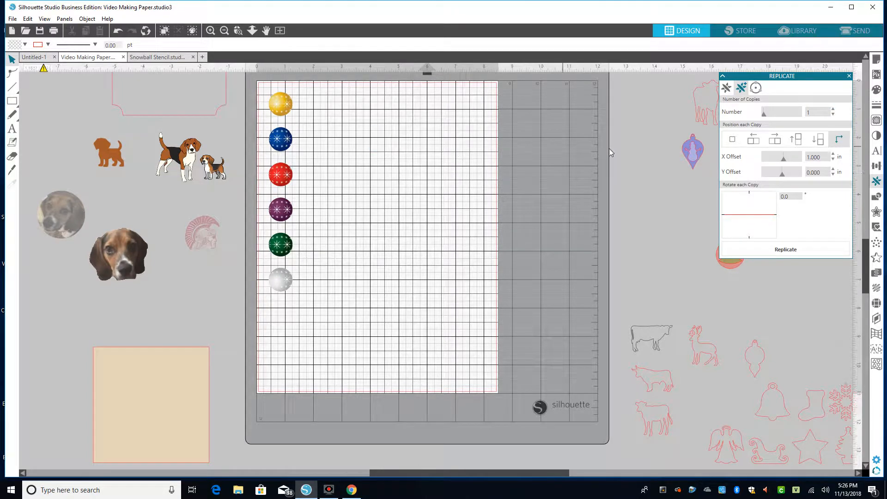
pyautogui.click(280, 138)
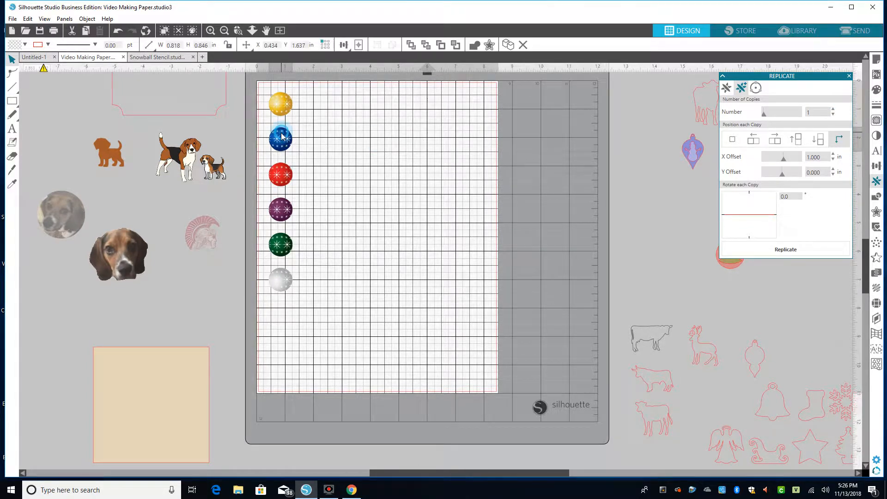
pyautogui.click(791, 251)
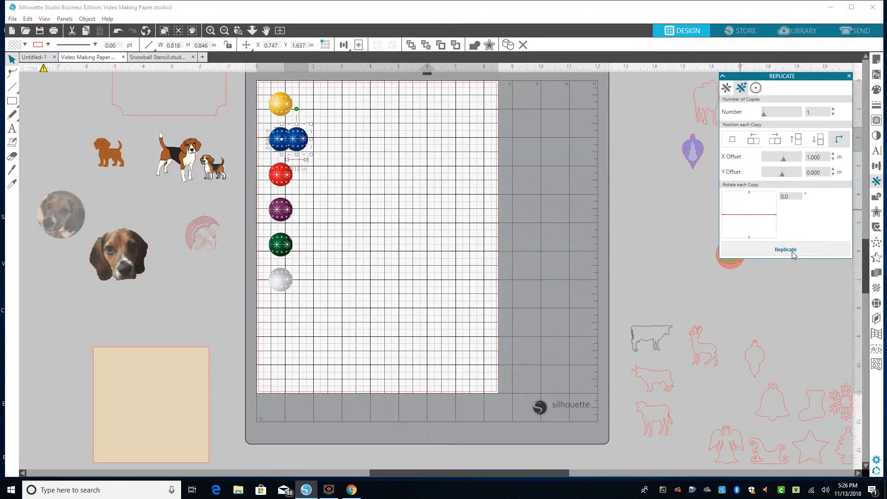
# Replicate the red ornament along its row with the number of copies set to 2.
pyautogui.click(287, 175)
pyautogui.doubleClick(809, 111)
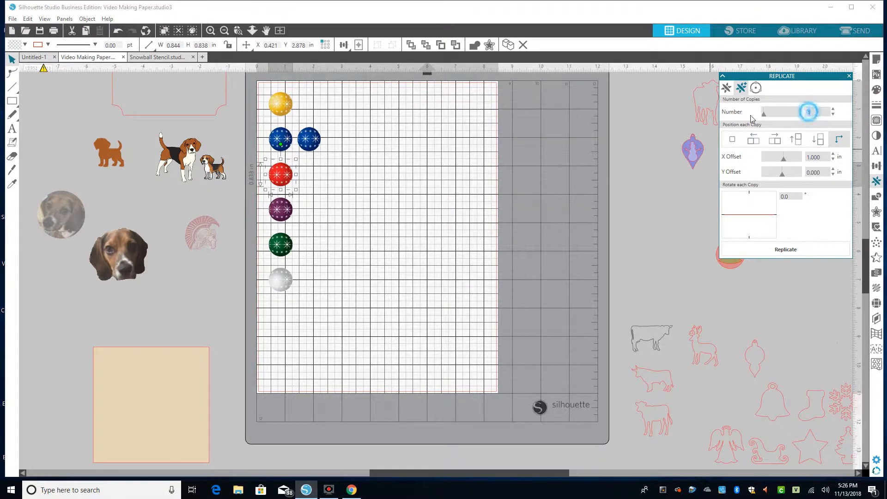
pyautogui.click(791, 251)
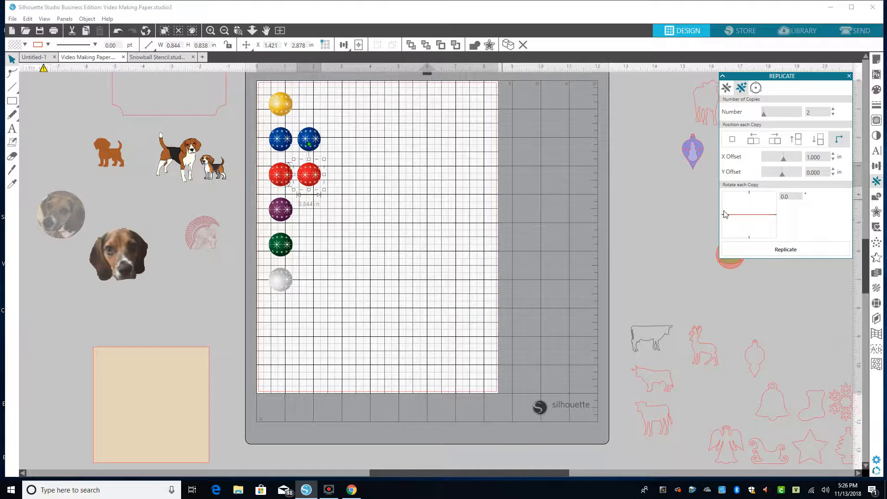
pyautogui.click(118, 31)
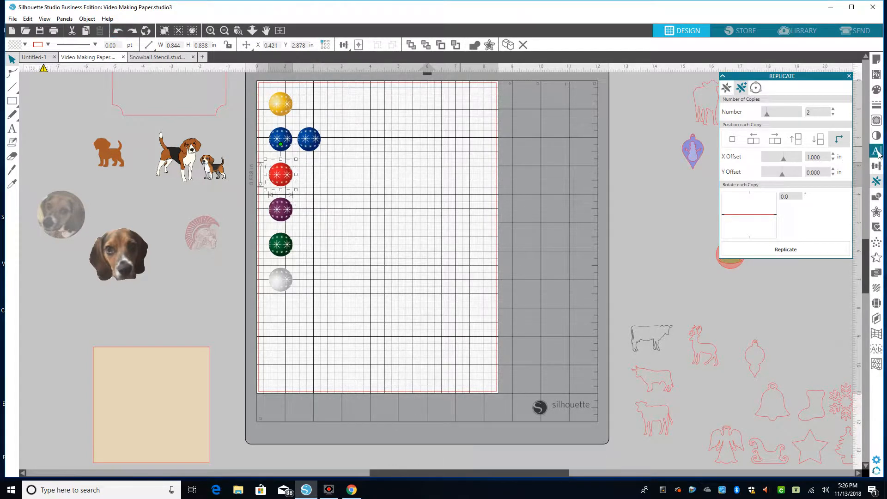
pyautogui.click(833, 115)
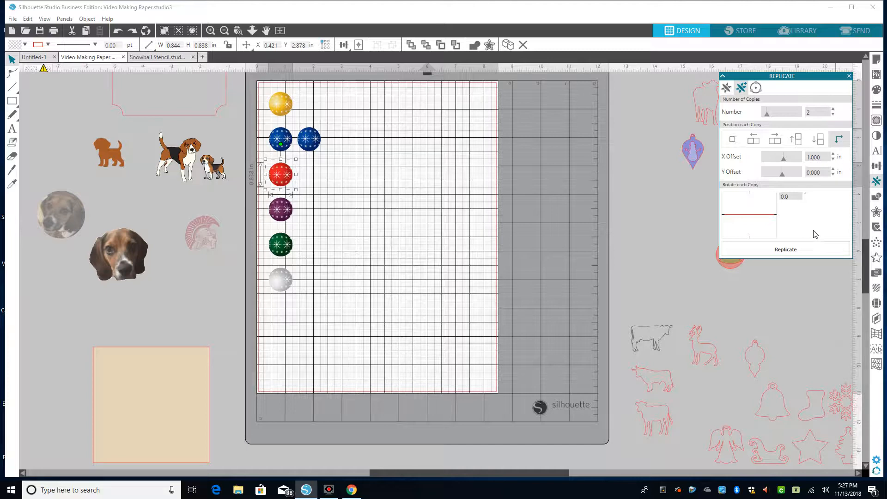
pyautogui.click(799, 250)
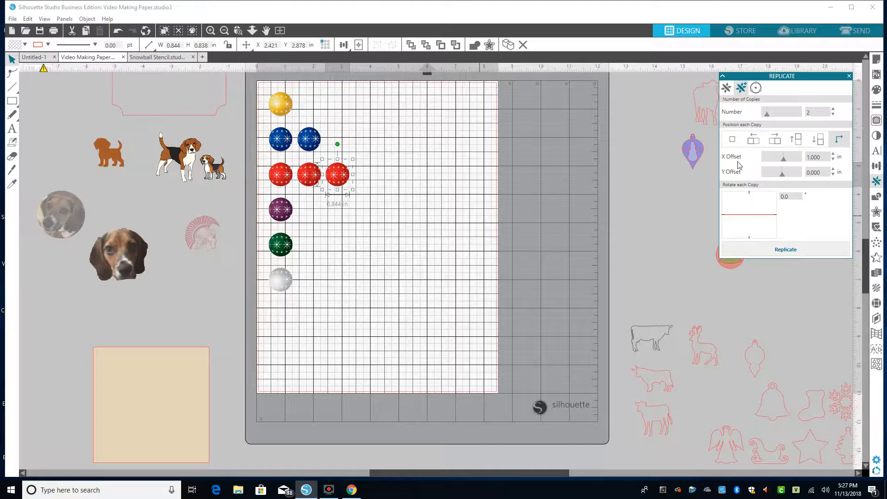
# Replicate the purple ornament along its row with the number of copies set to 3.
pyautogui.click(833, 111)
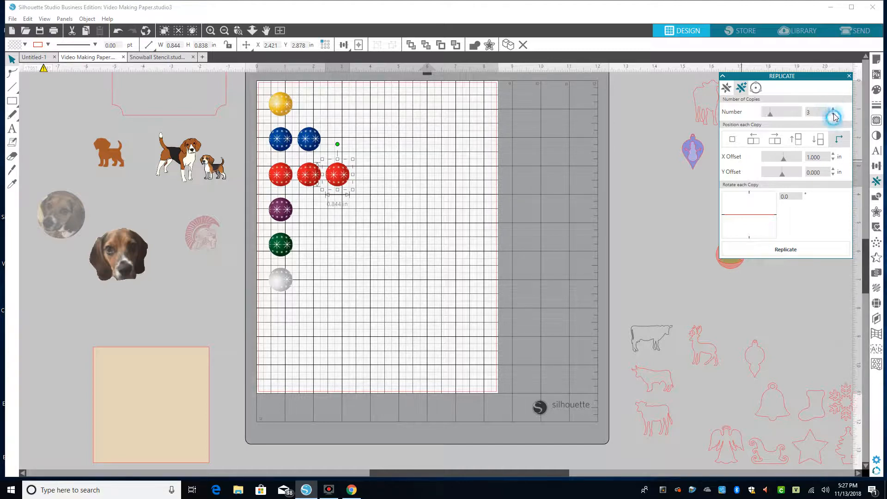
pyautogui.click(833, 116)
pyautogui.click(834, 116)
pyautogui.click(277, 211)
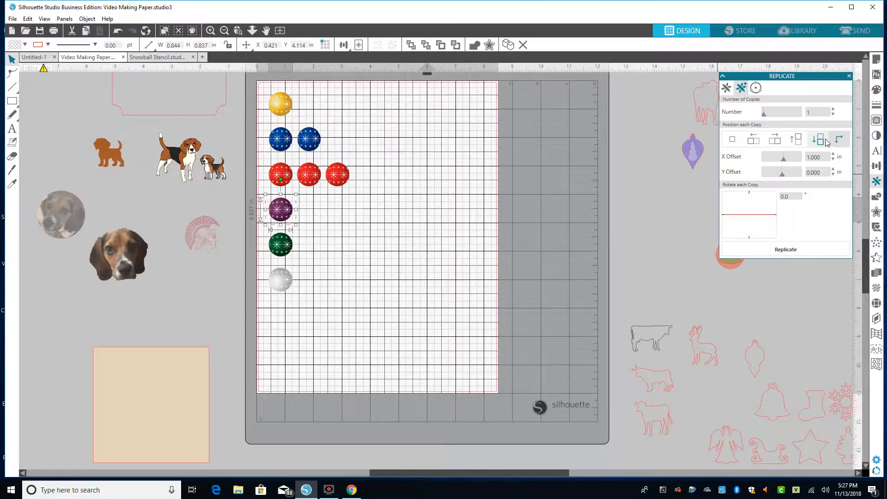
pyautogui.click(832, 110)
pyautogui.click(832, 110)
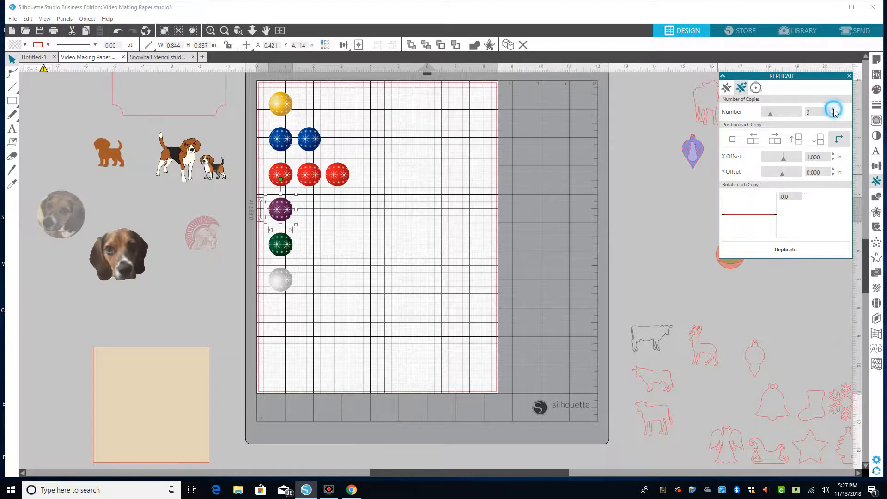
pyautogui.click(798, 250)
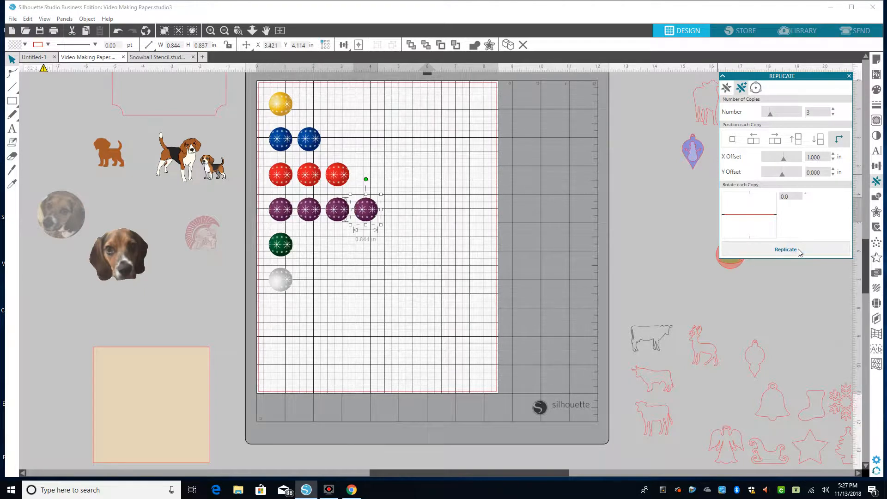
# Replicate the green ornament along its row with the number of copies set to 4.
pyautogui.click(833, 115)
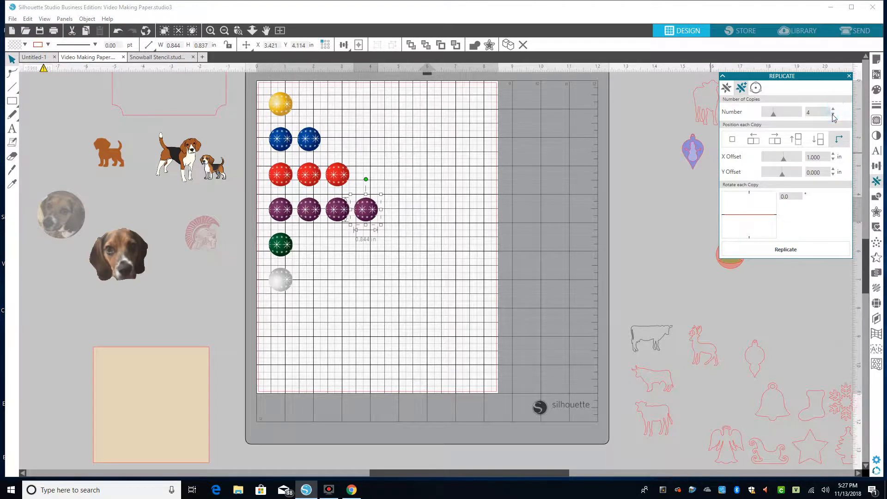
pyautogui.click(833, 110)
pyautogui.click(281, 244)
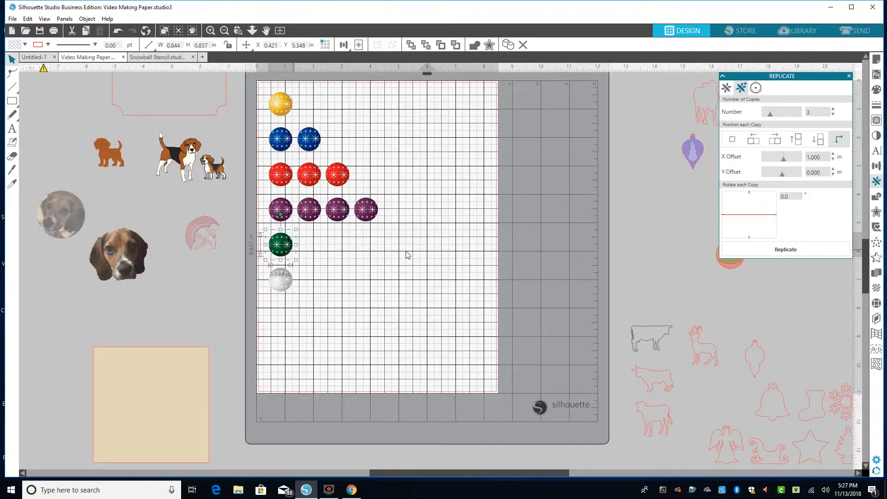
pyautogui.click(833, 110)
pyautogui.click(797, 248)
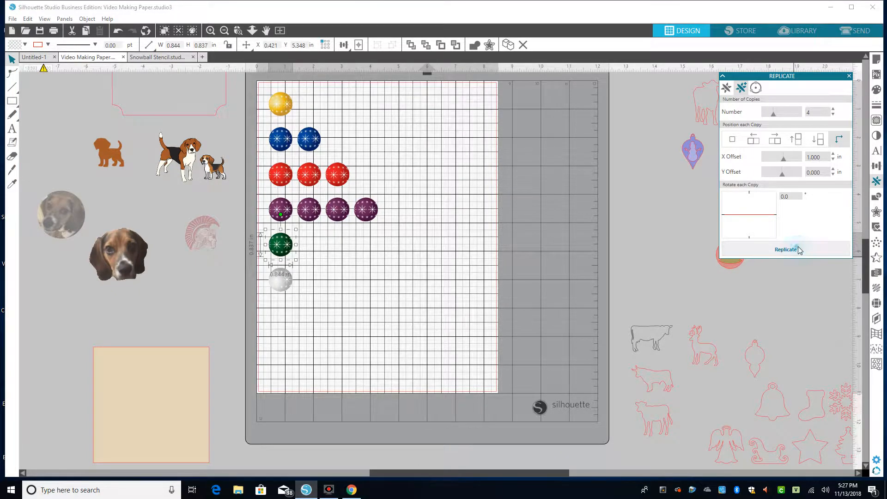
# Replicate the white ornament along its row with the number of copies set to 5.
pyautogui.click(280, 280)
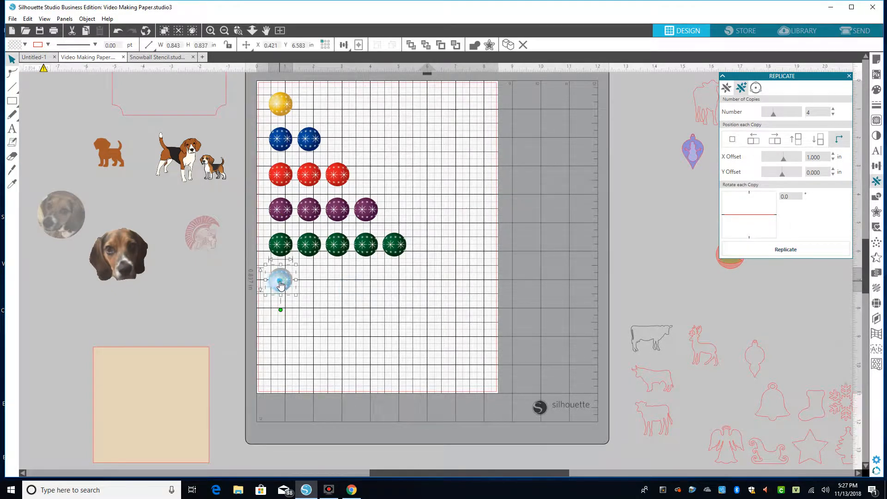
pyautogui.doubleClick(815, 112)
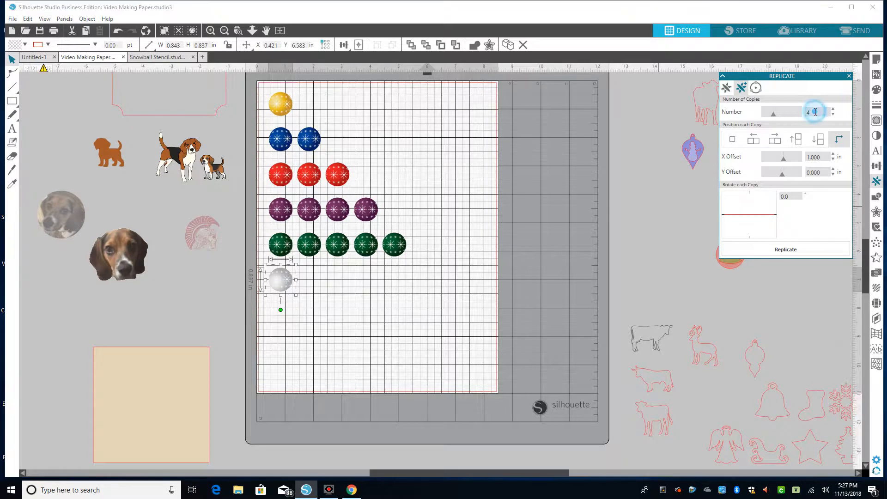
pyautogui.write('6')
pyautogui.click(832, 114)
pyautogui.click(833, 114)
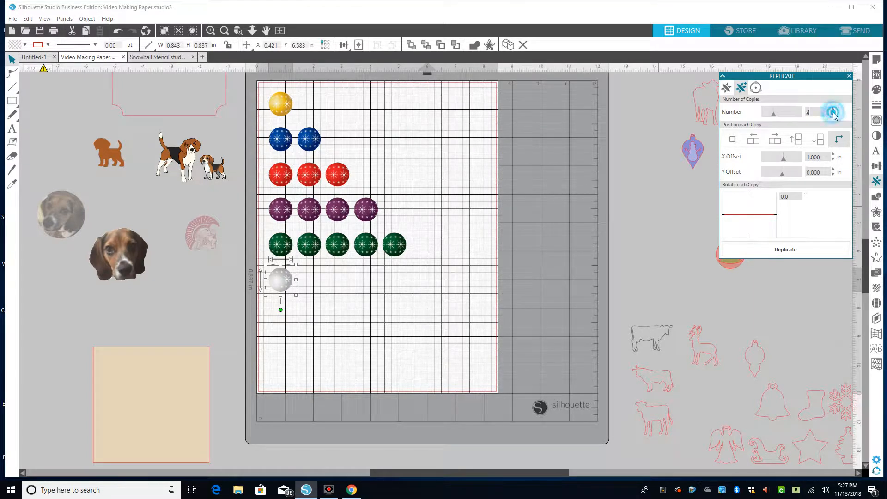
pyautogui.click(833, 109)
pyautogui.click(786, 252)
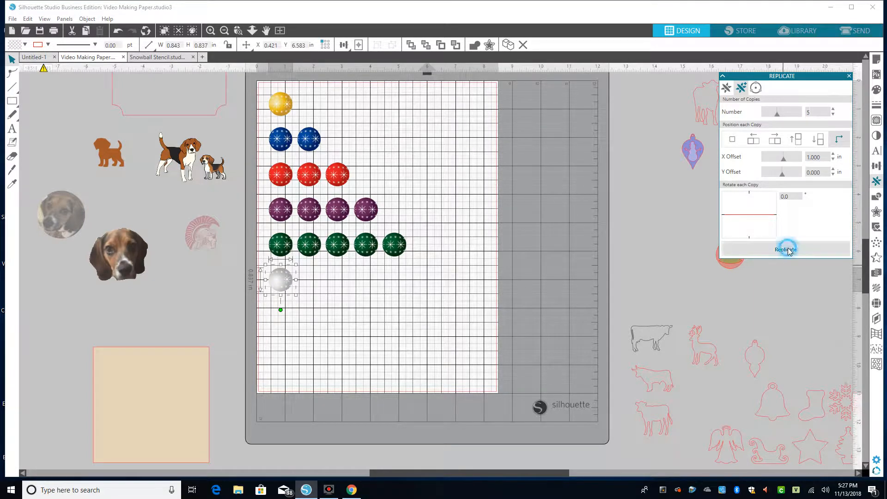
pyautogui.click(453, 185)
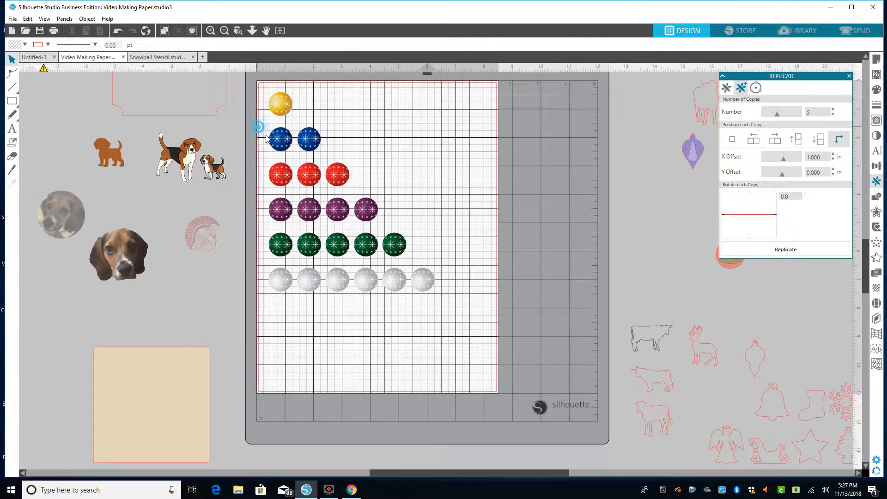
# Group the two blue ornaments into one row object and the three red ornaments into another.
pyautogui.moveTo(258, 127); pyautogui.dragTo(353, 144)
pyautogui.click(85, 20)
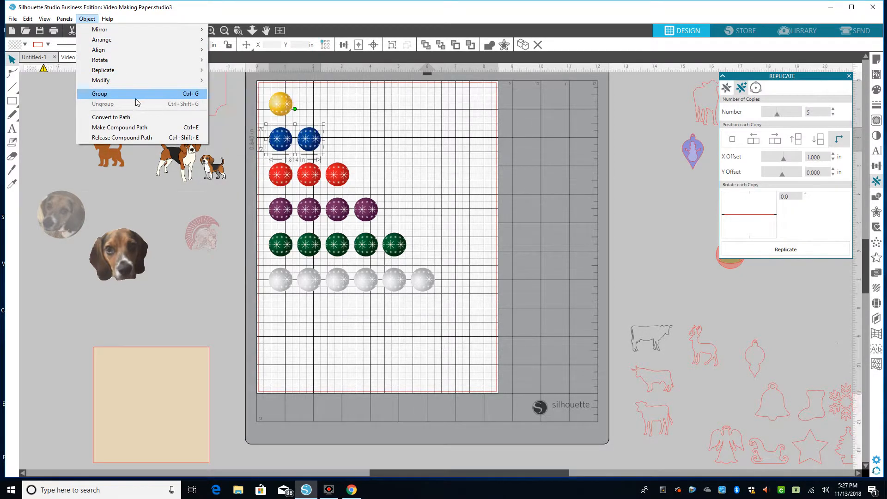
pyautogui.click(99, 94)
pyautogui.moveTo(257, 164); pyautogui.dragTo(353, 181)
pyautogui.rightClick(347, 179)
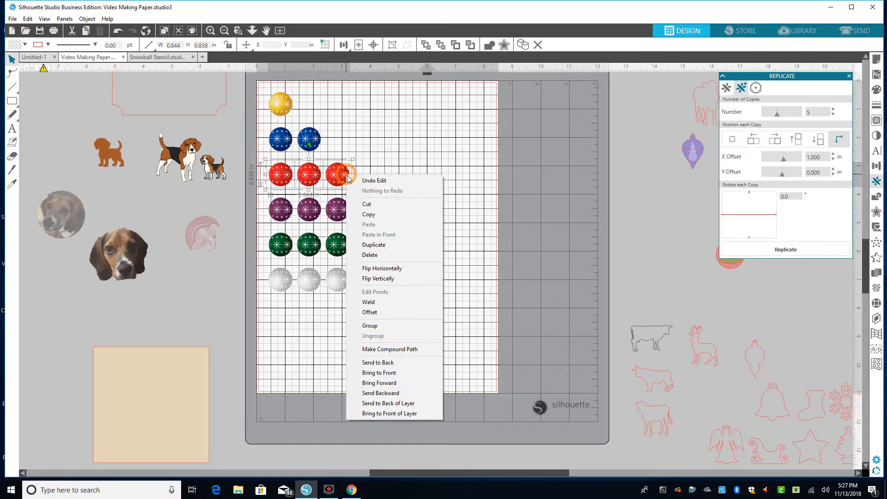
pyautogui.click(385, 325)
# Group the four purple ornaments into one row object and the five green ornaments into another.
pyautogui.moveTo(258, 194); pyautogui.dragTo(407, 218)
pyautogui.rightClick(378, 214)
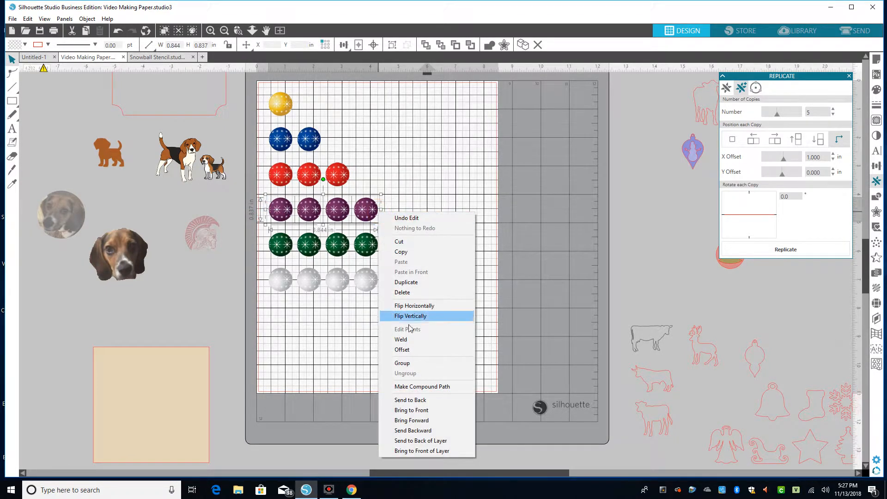
pyautogui.click(411, 363)
pyautogui.click(445, 216)
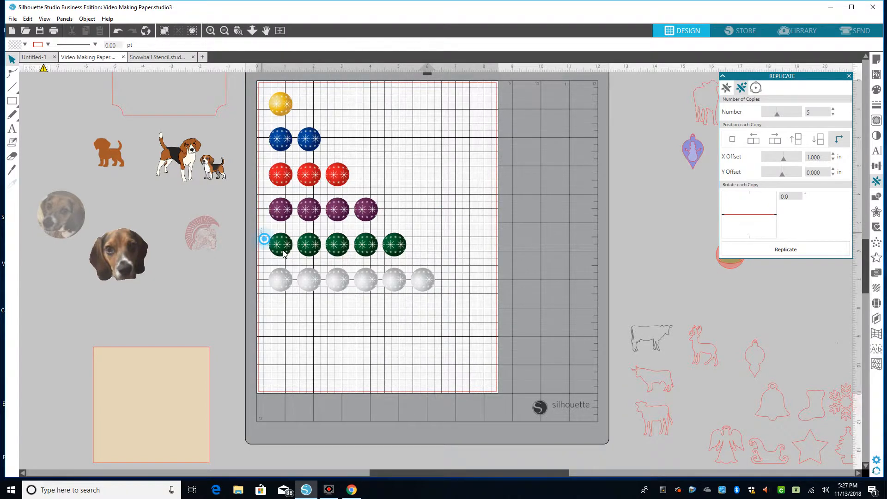
pyautogui.moveTo(265, 235); pyautogui.dragTo(421, 253)
pyautogui.rightClick(397, 254)
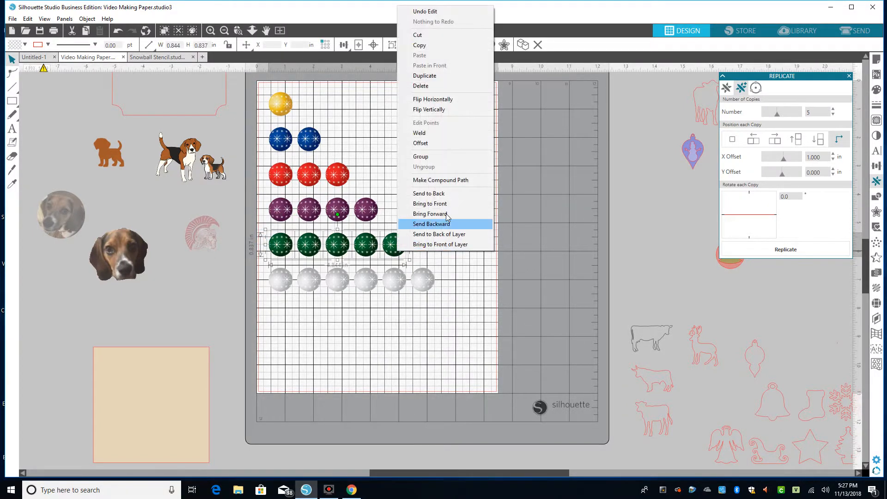
pyautogui.click(438, 157)
pyautogui.click(479, 279)
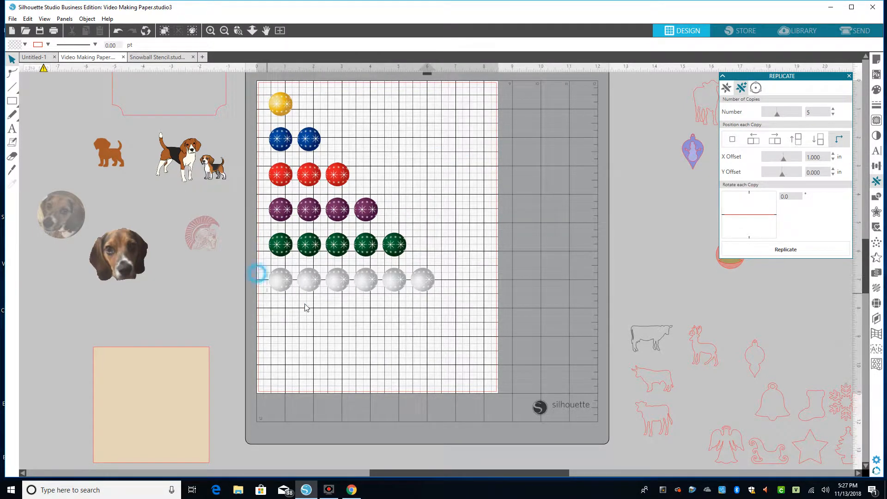
# Group the six white ornaments into one row object.
pyautogui.moveTo(258, 274); pyautogui.dragTo(457, 302)
pyautogui.rightClick(426, 293)
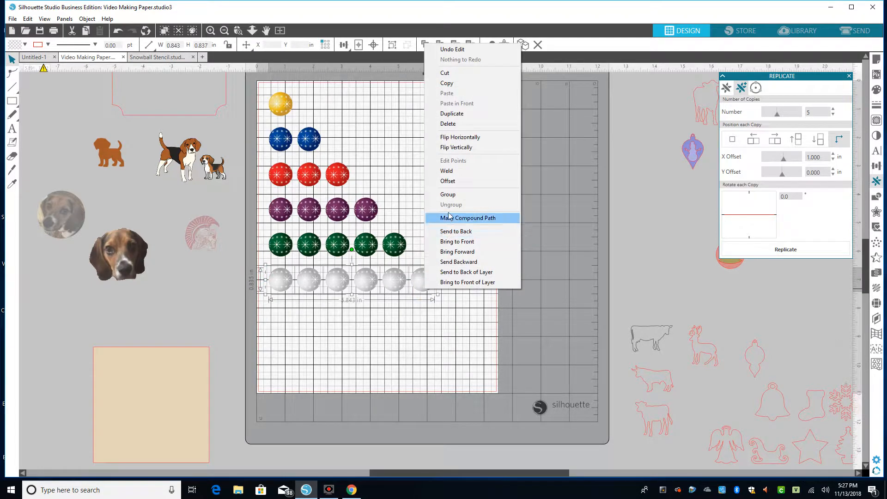
pyautogui.click(434, 170)
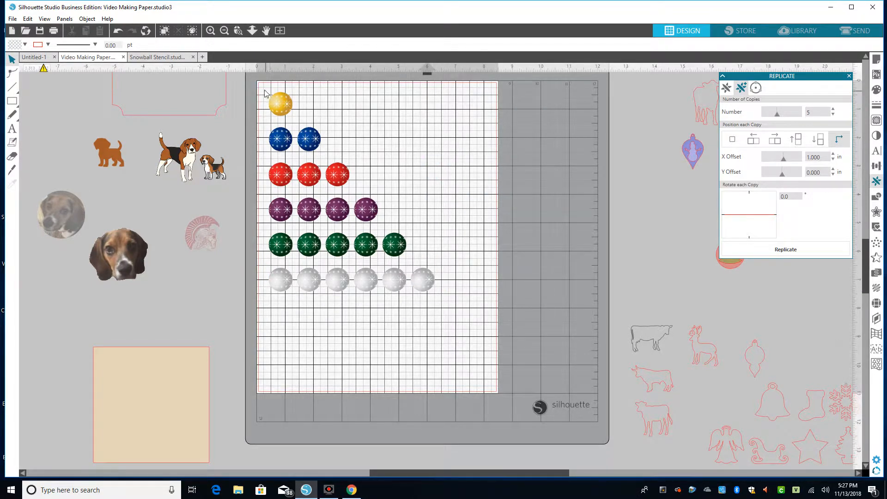
# Align all six ornament rows by their centers to form a tree and shift it toward the middle of the page.
pyautogui.moveTo(264, 93); pyautogui.dragTo(469, 301)
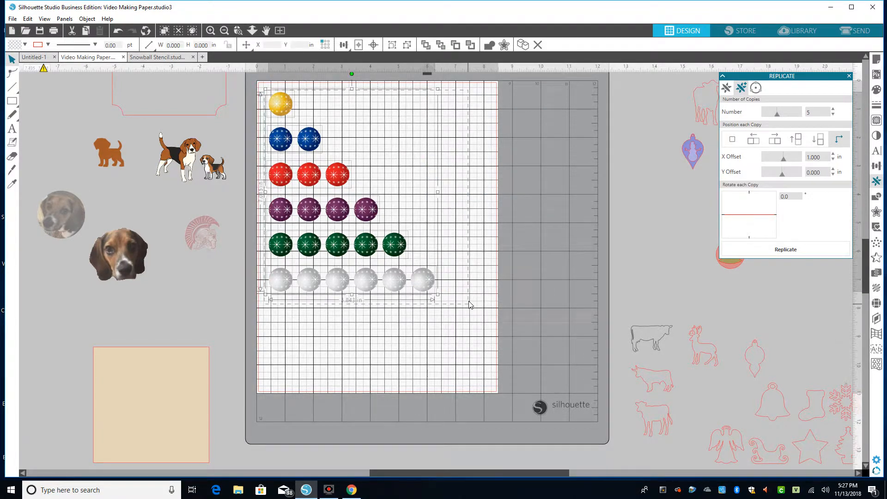
pyautogui.click(88, 20)
pyautogui.moveTo(99, 53)
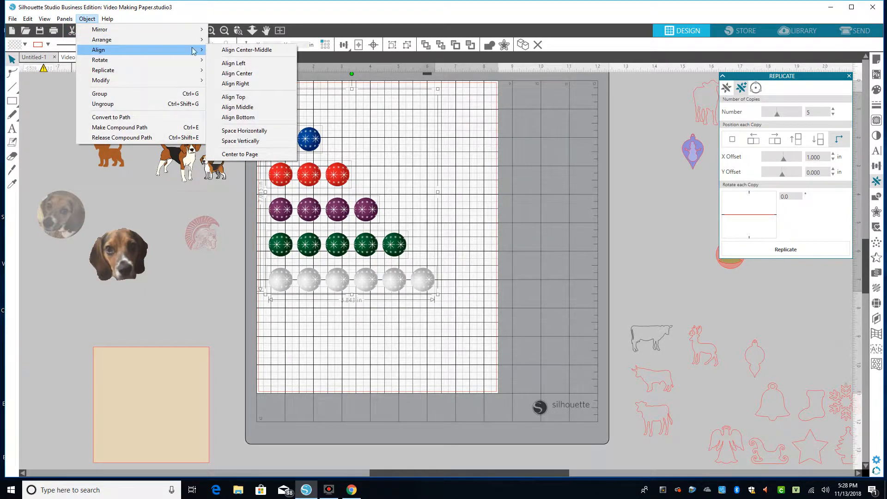
pyautogui.click(257, 74)
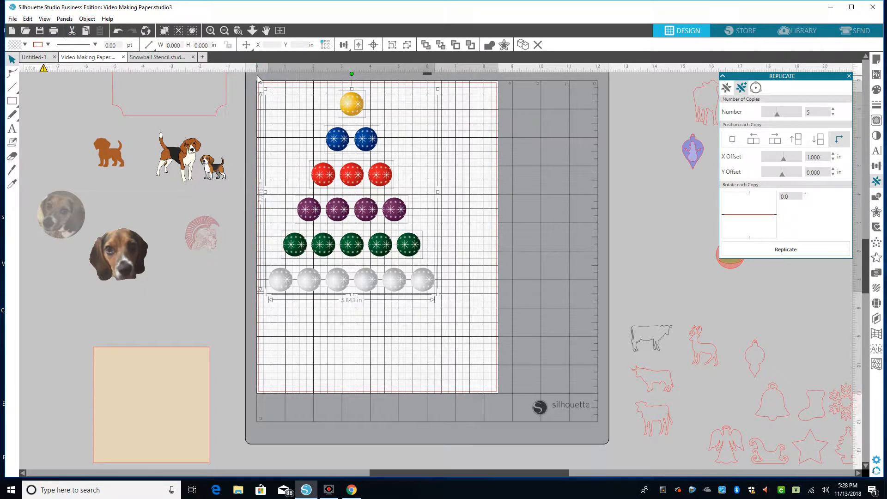
pyautogui.moveTo(267, 105); pyautogui.dragTo(444, 299)
pyautogui.click(534, 257)
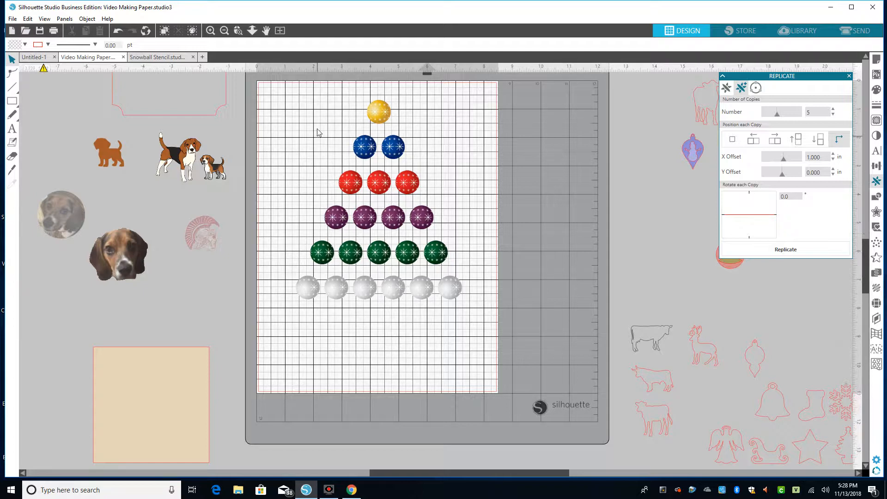
# Move the tree up to the page's top, group its six rows and scale it proportionally to about 4.5 in wide.
pyautogui.moveTo(287, 101); pyautogui.dragTo(424, 271)
pyautogui.rightClick(424, 268)
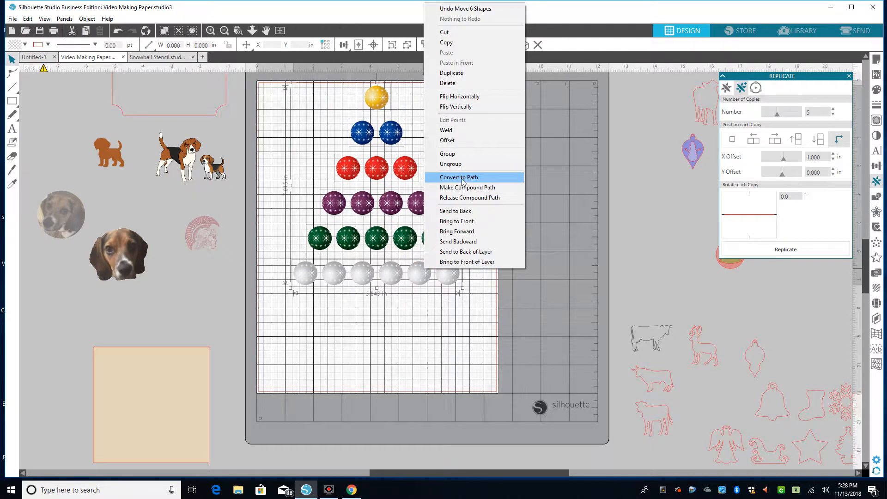
pyautogui.click(463, 155)
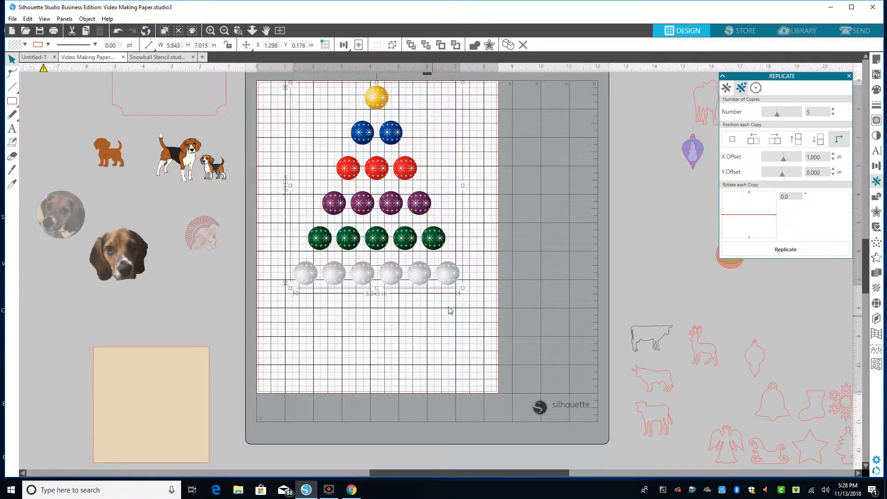
pyautogui.moveTo(466, 292); pyautogui.dragTo(401, 248)
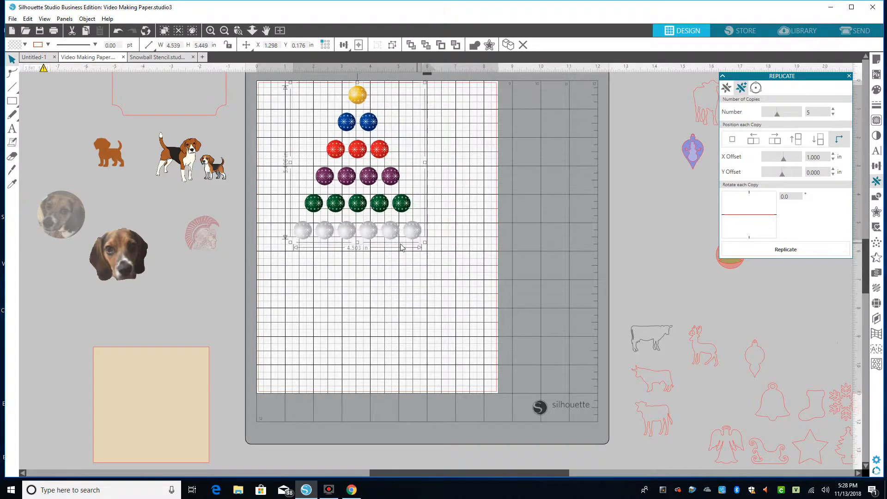
# Replicate the ornament tree with Mirror Below to form a diamond.
pyautogui.click(87, 19)
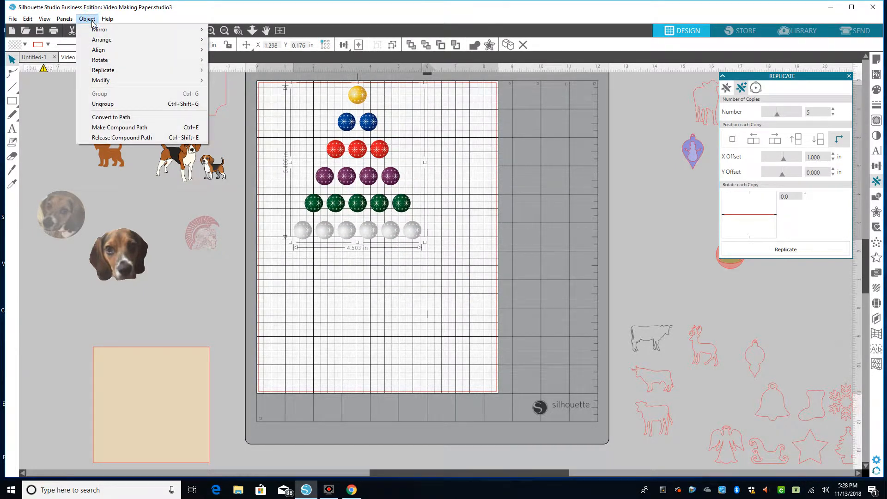
pyautogui.moveTo(110, 75)
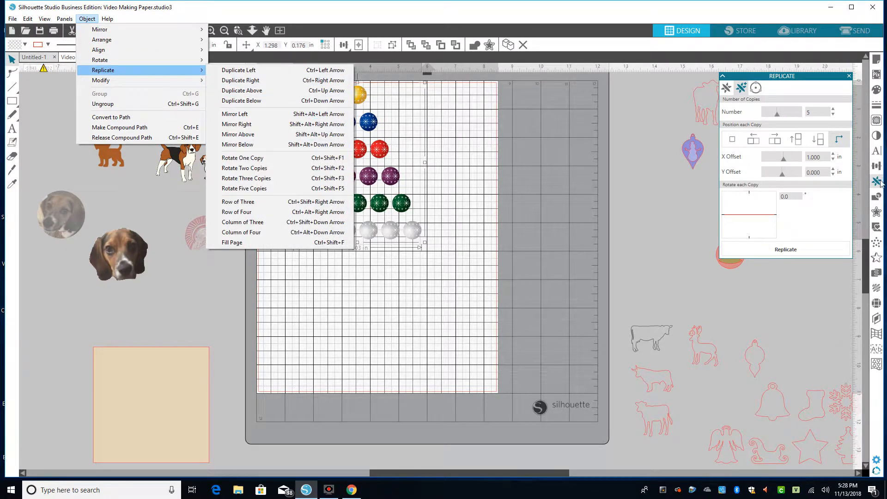
pyautogui.moveTo(107, 19)
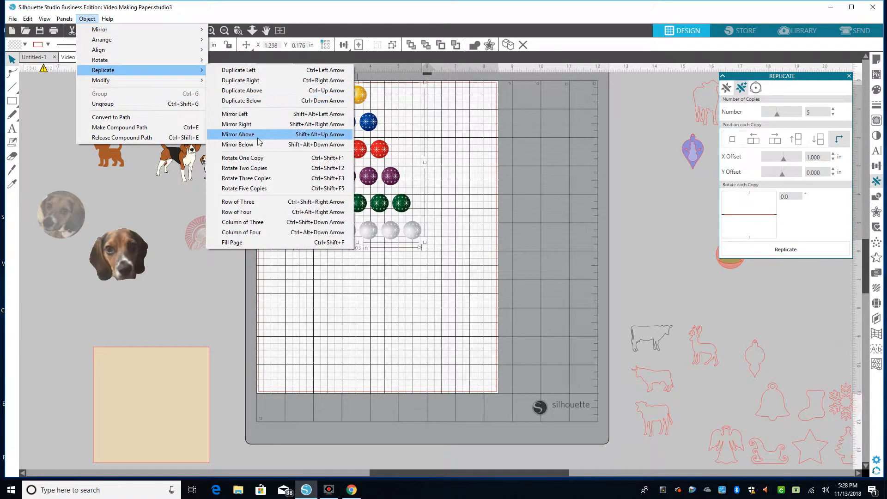
pyautogui.click(257, 146)
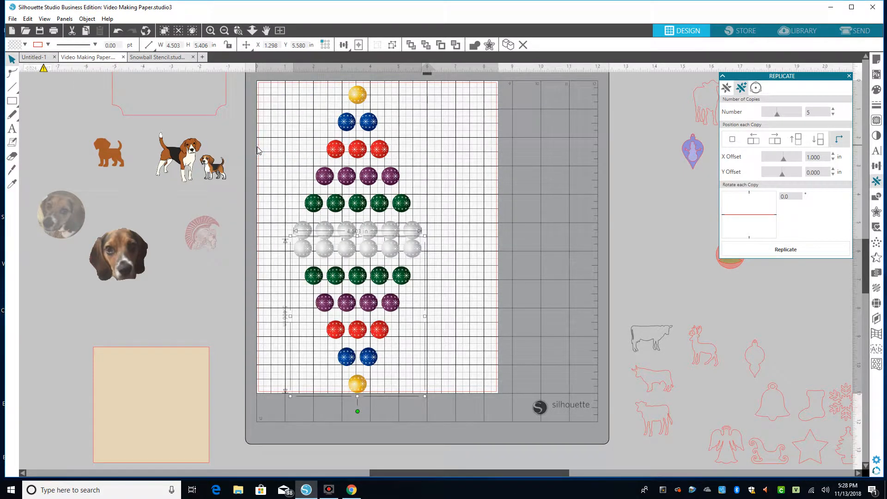
pyautogui.click(534, 185)
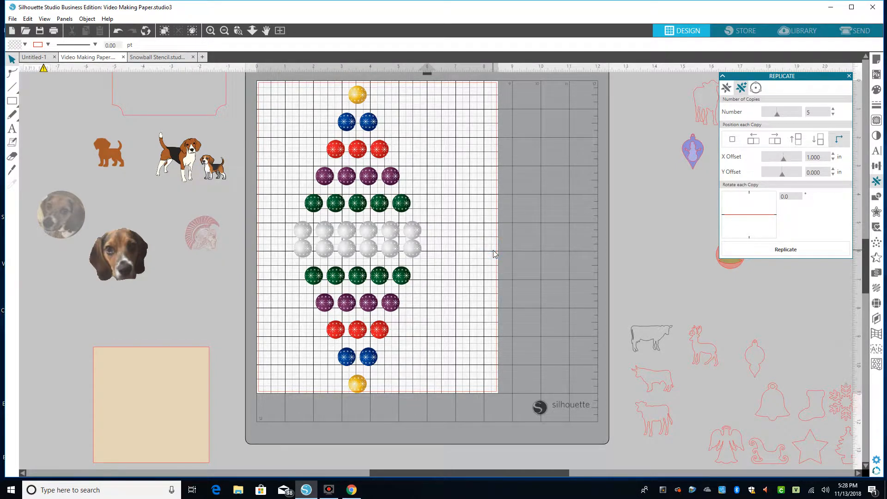
# Ungroup the mirrored lower tree into its separate rows.
pyautogui.click(419, 256)
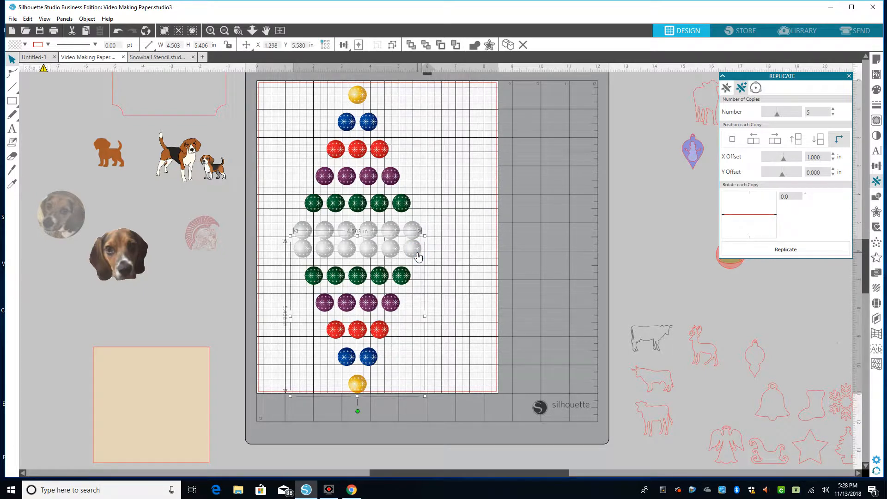
pyautogui.rightClick(418, 255)
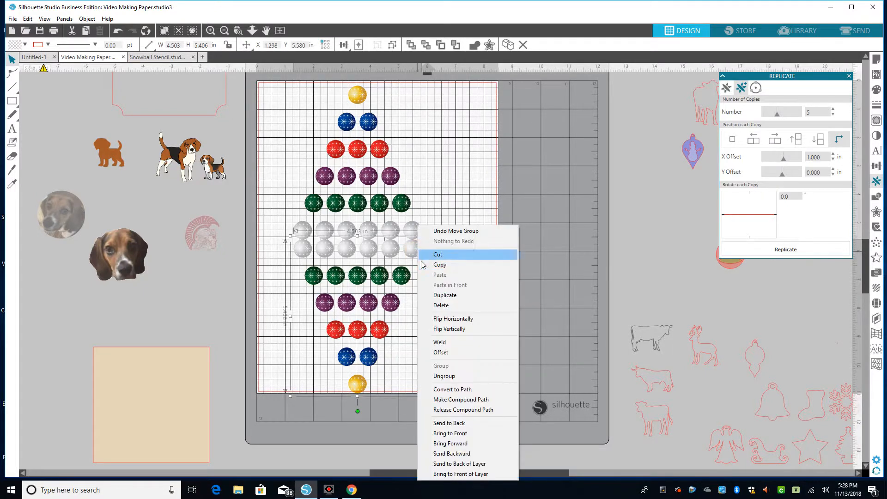
pyautogui.click(464, 378)
pyautogui.click(544, 220)
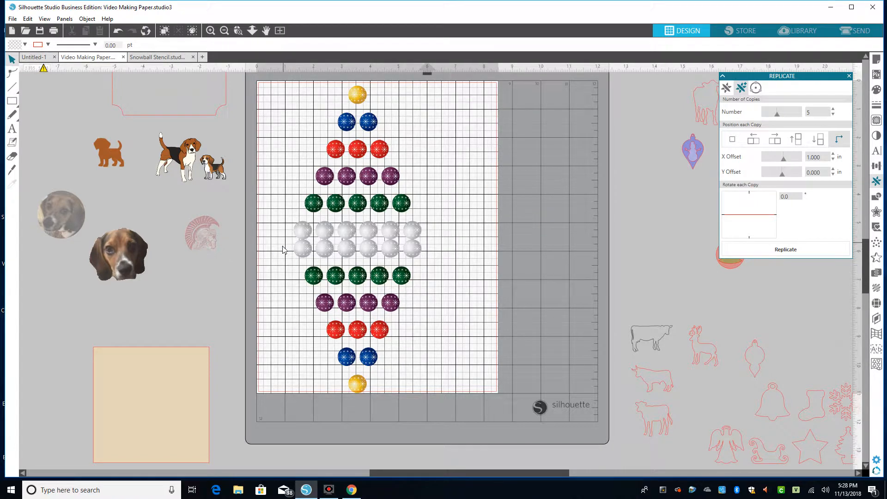
# Select all rows of the mirrored lower half and nudge them up until the two white rows overlap exactly.
pyautogui.moveTo(283, 247); pyautogui.dragTo(430, 394)
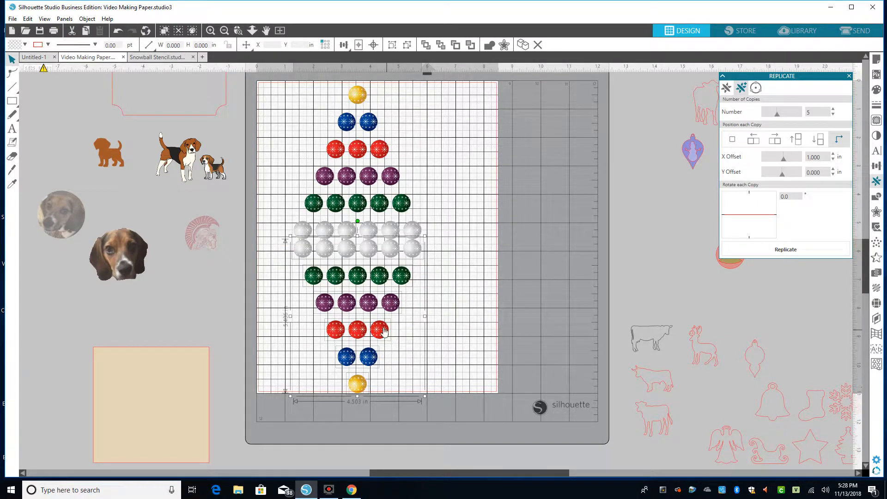
pyautogui.press('Up')
pyautogui.press('Up')
pyautogui.press('Up')
pyautogui.press('Up')
pyautogui.press('Up')
pyautogui.press('Up')
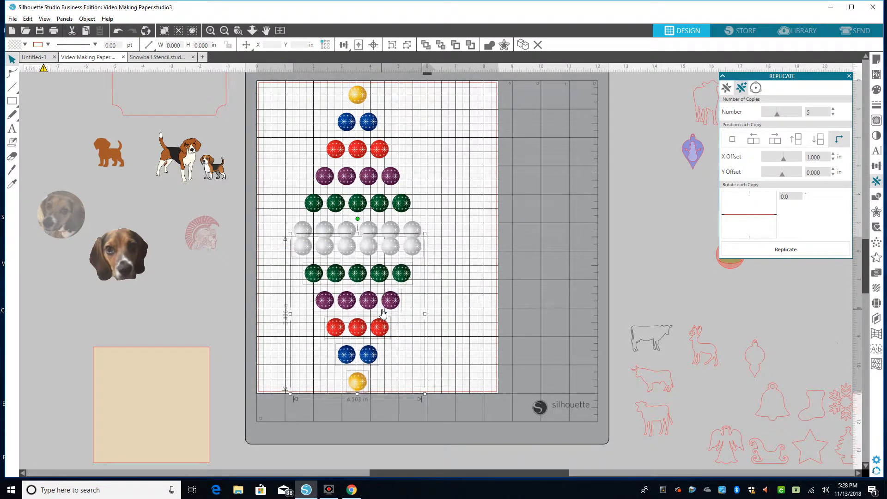
pyautogui.press('Up')
pyautogui.press('Up')
pyautogui.press('Up')
pyautogui.press('Up')
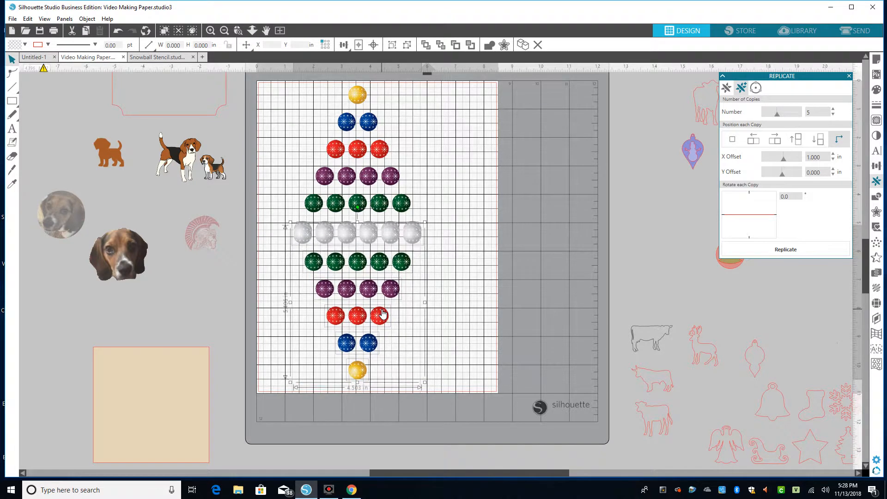
pyautogui.press('Up')
pyautogui.press('Up')
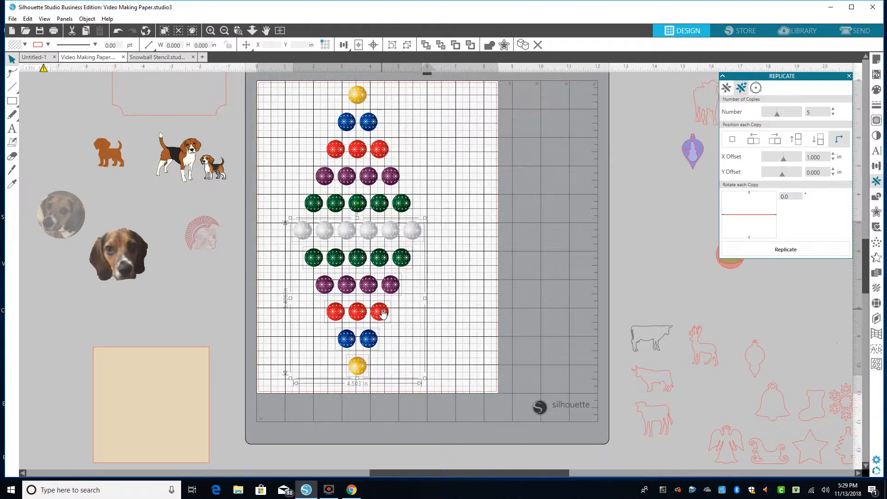
pyautogui.press('Up')
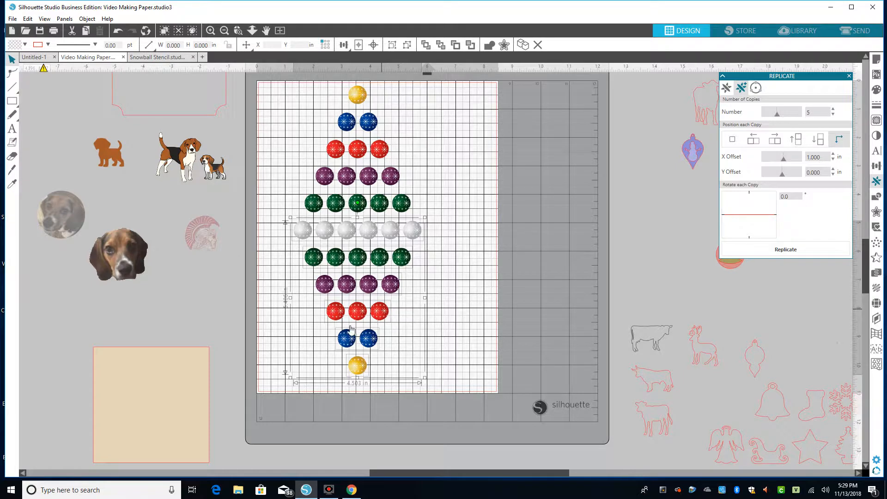
pyautogui.click(486, 190)
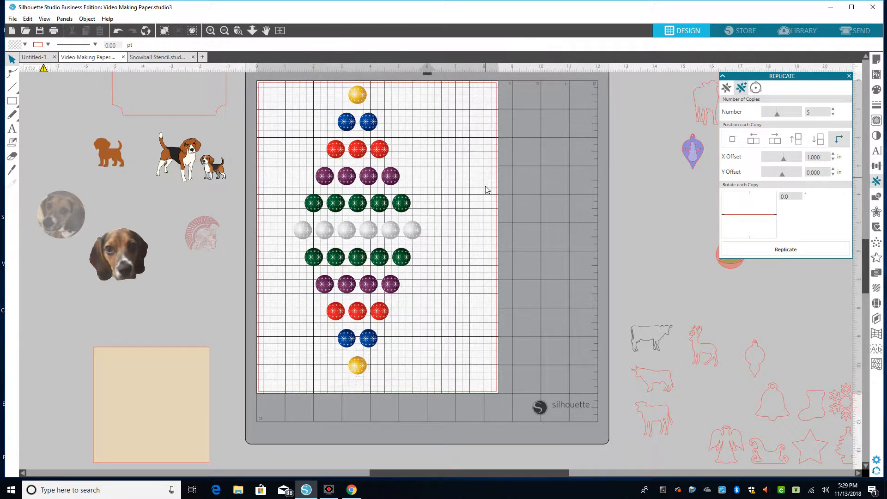
# Move the duplicate white row out of the diamond to the empty area beside the page.
pyautogui.moveTo(426, 232); pyautogui.dragTo(700, 228)
pyautogui.click(361, 273)
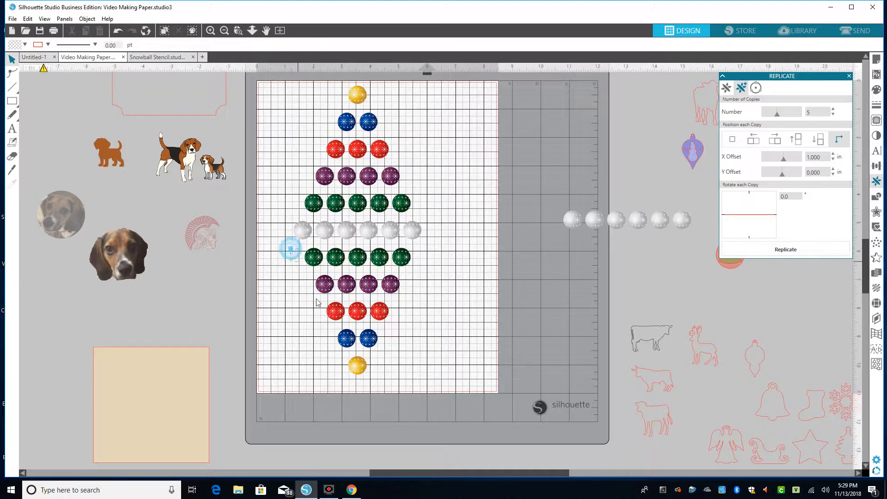
# Select the whole diamond of ornament rows and move it toward the middle of the page.
pyautogui.moveTo(291, 249); pyautogui.dragTo(394, 365)
pyautogui.rightClick(372, 333)
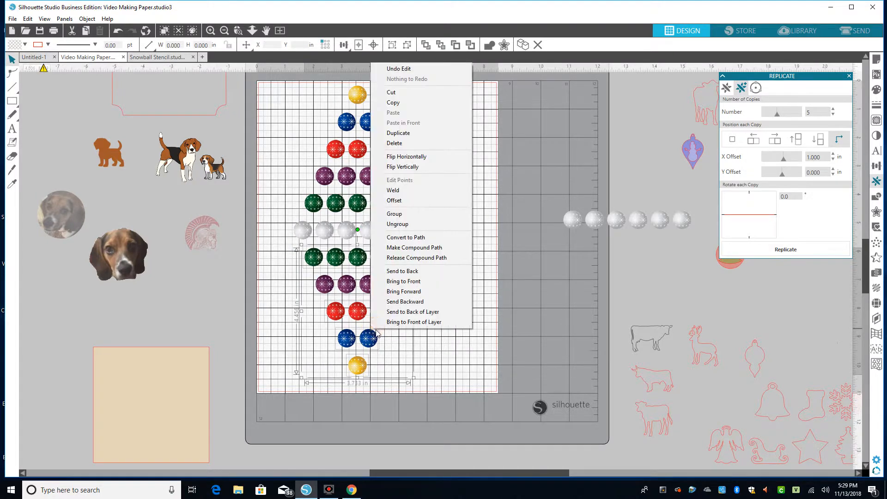
pyautogui.click(471, 212)
pyautogui.click(478, 200)
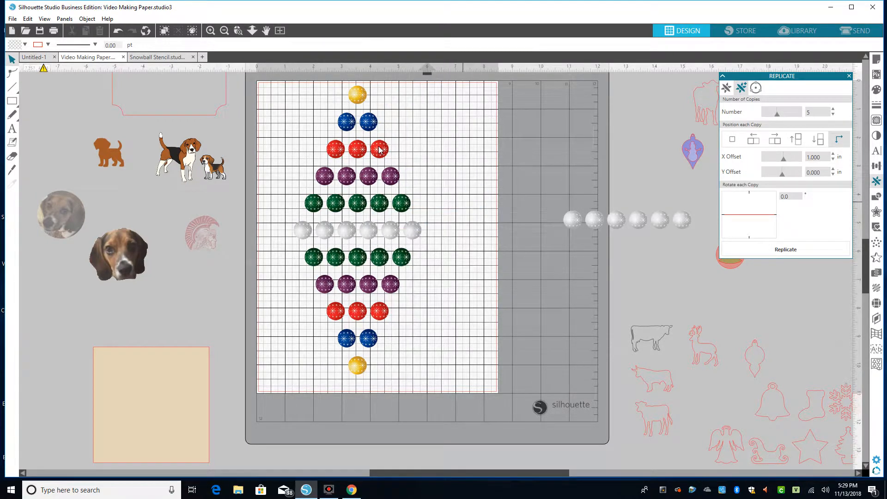
pyautogui.moveTo(292, 82); pyautogui.dragTo(365, 408)
pyautogui.moveTo(375, 307); pyautogui.dragTo(394, 309)
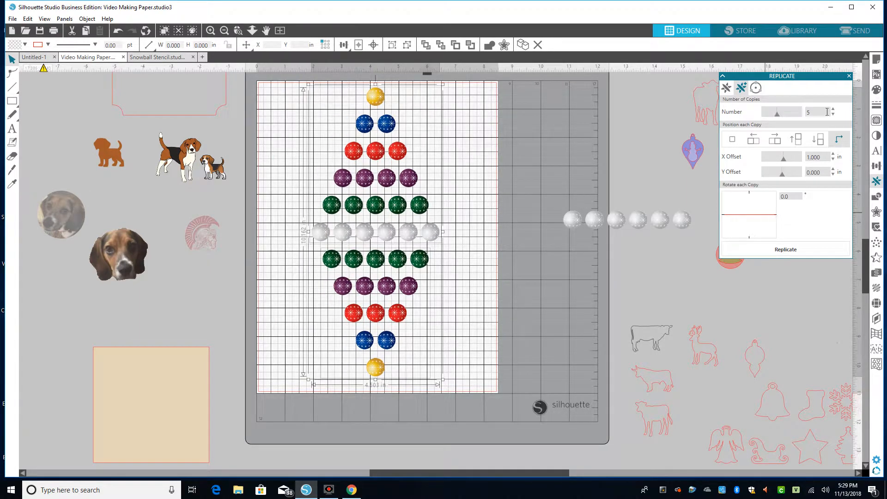
pyautogui.click(877, 89)
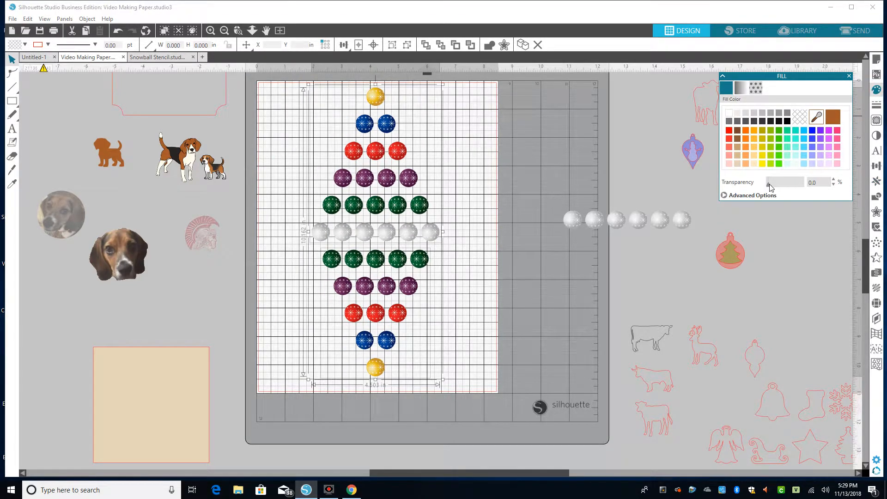
pyautogui.moveTo(770, 187)
pyautogui.mouseDown()
pyautogui.moveTo(789, 187)
pyautogui.moveTo(760, 188)
pyautogui.mouseUp()
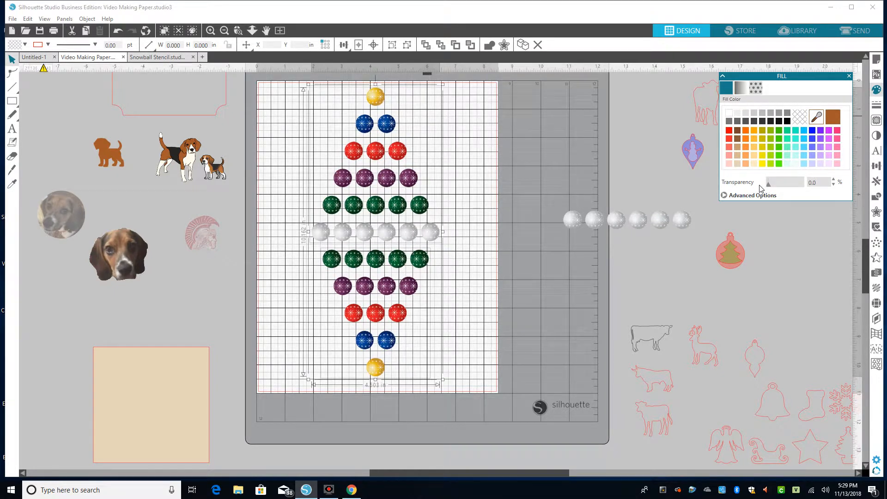
pyautogui.click(471, 169)
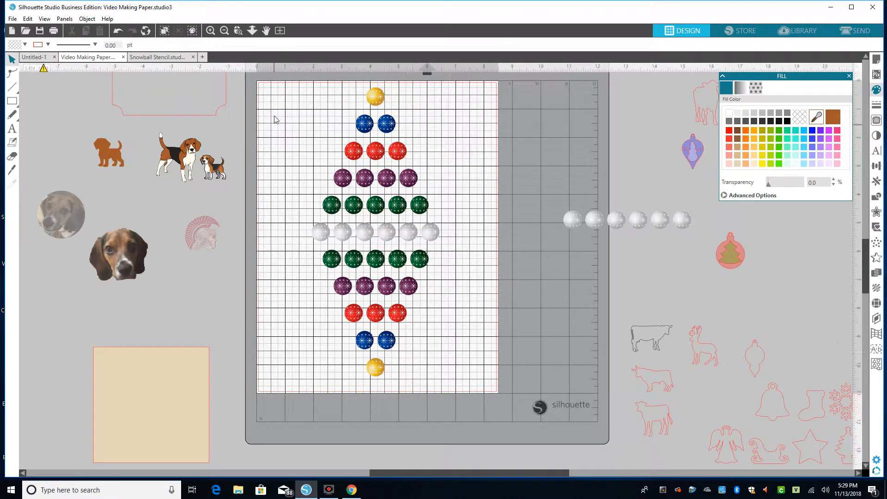
# Scale the whole diamond down to about 3.49 in wide and move it to the middle of the page.
pyautogui.moveTo(303, 145); pyautogui.dragTo(414, 315)
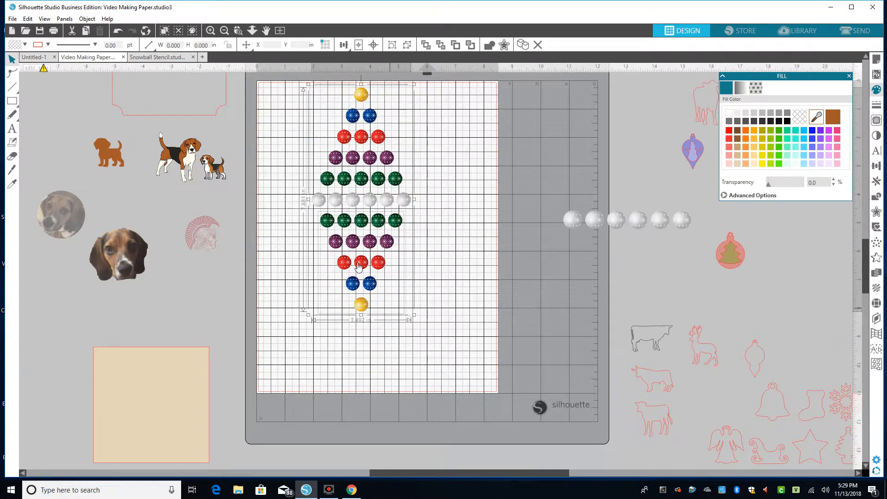
pyautogui.click(357, 249)
pyautogui.moveTo(361, 262); pyautogui.dragTo(373, 277)
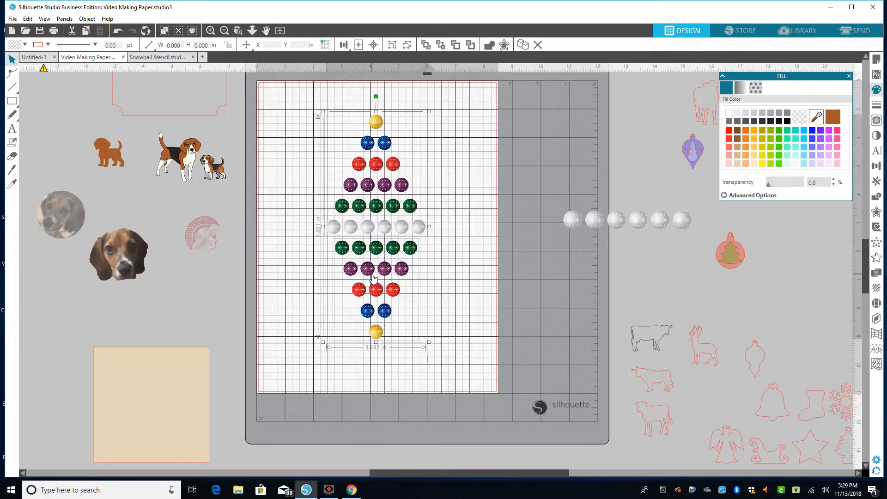
pyautogui.moveTo(313, 305); pyautogui.dragTo(334, 315)
pyautogui.moveTo(423, 271); pyautogui.dragTo(408, 262)
pyautogui.click(541, 239)
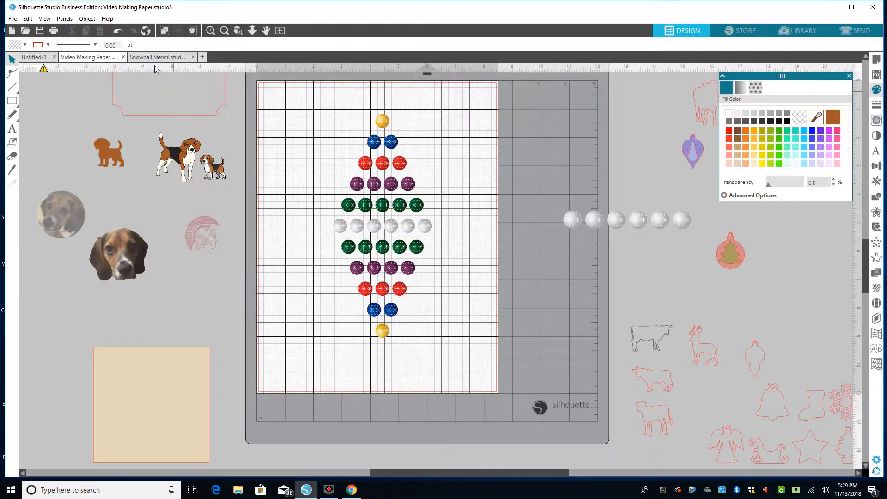
# Undo the diamond's resizing and moves, the removal of the duplicate white row, and the last nudges of the lower half.
pyautogui.click(118, 31)
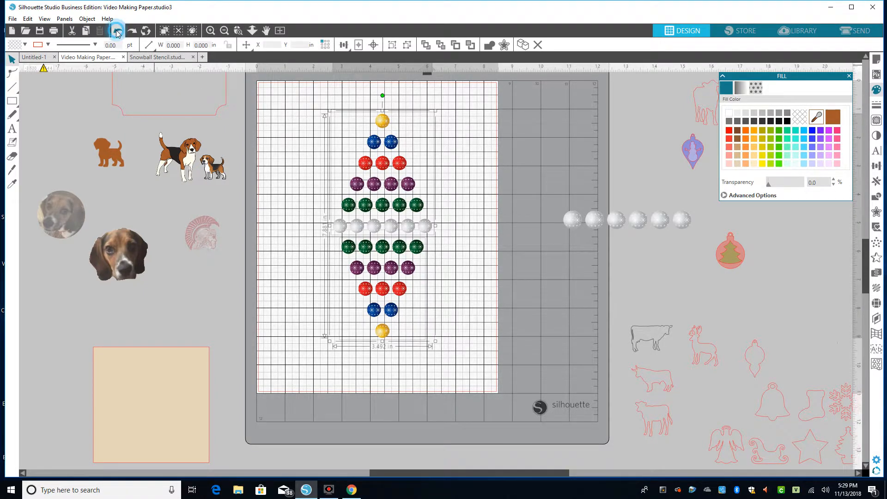
pyautogui.click(118, 31)
pyautogui.click(118, 32)
pyautogui.click(118, 32)
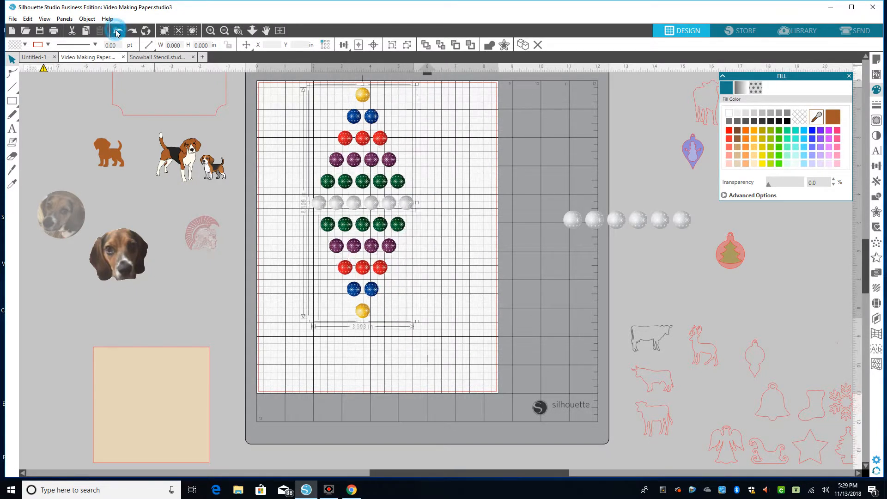
pyautogui.click(118, 31)
pyautogui.click(118, 32)
pyautogui.click(118, 32)
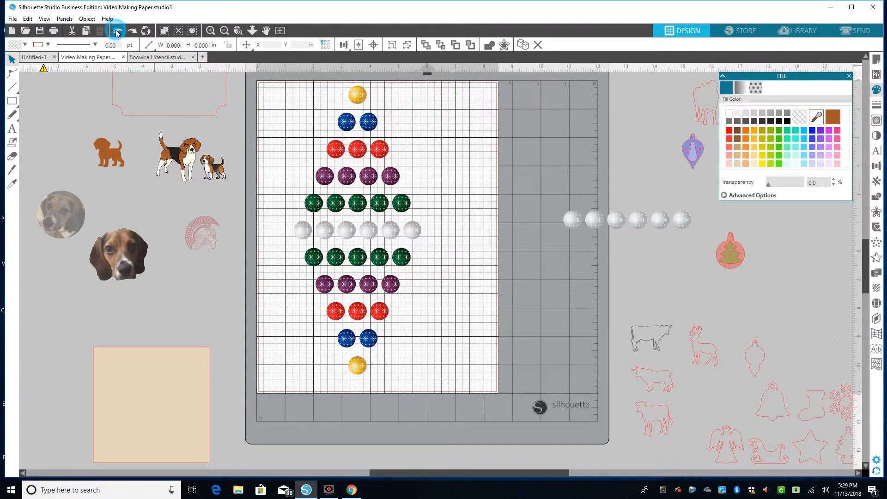
pyautogui.click(118, 31)
pyautogui.click(116, 31)
pyautogui.click(117, 31)
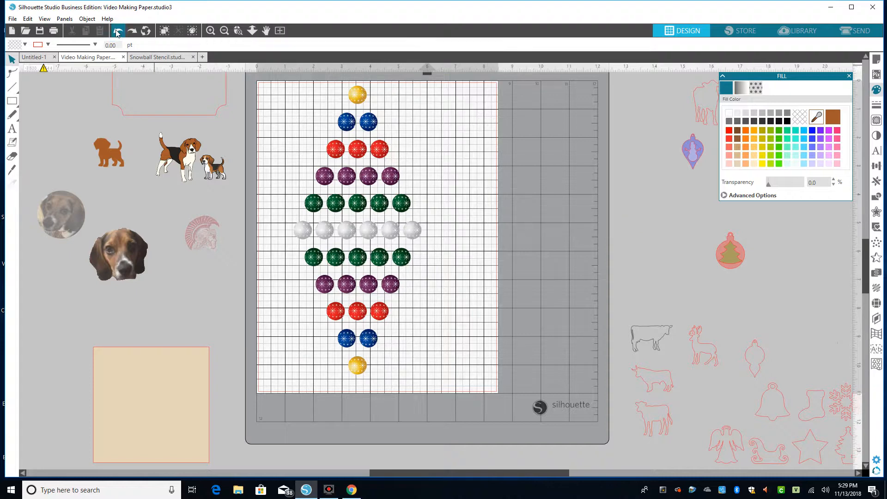
pyautogui.click(116, 31)
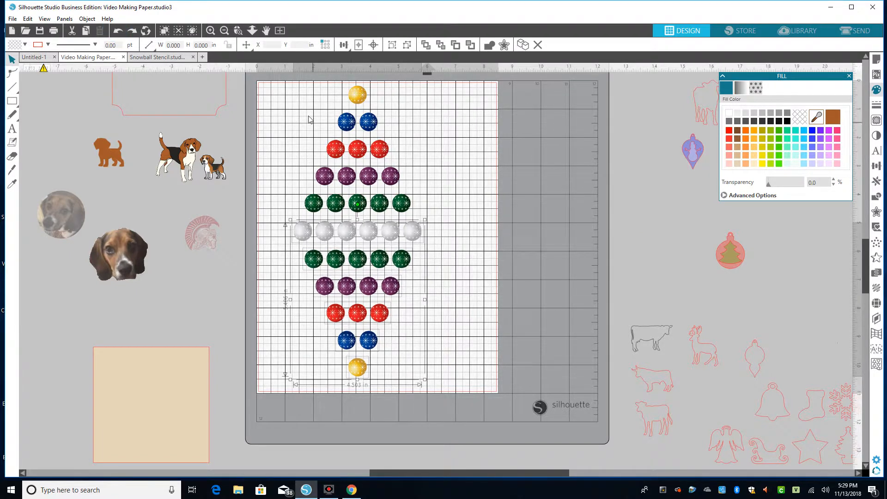
pyautogui.rightClick(385, 287)
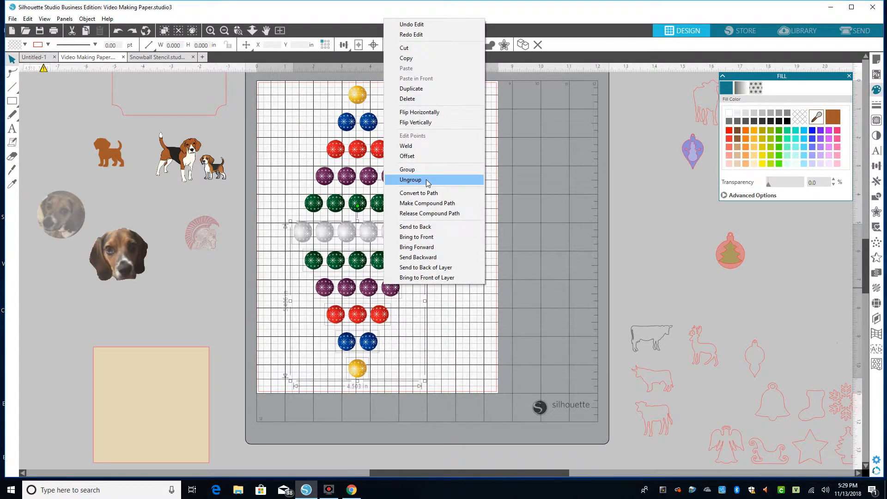
pyautogui.click(462, 170)
# Move the upper ornament tree off the page to the empty area on its right and delete the lower half's rows.
pyautogui.moveTo(360, 98); pyautogui.dragTo(608, 104)
pyautogui.moveTo(269, 240); pyautogui.dragTo(481, 361)
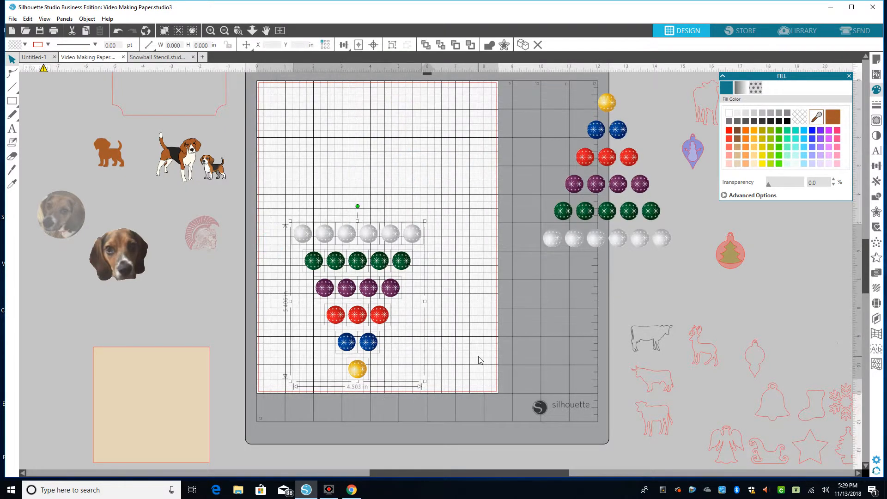
pyautogui.press('Delete')
# Ungroup the ornament tree into its rows and move the yellow ornament to the page's upper-left corner.
pyautogui.click(564, 217)
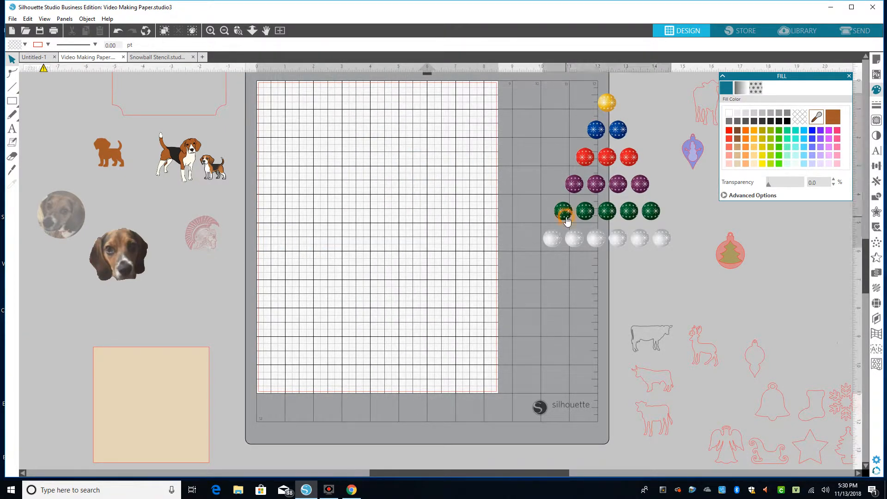
pyautogui.rightClick(567, 217)
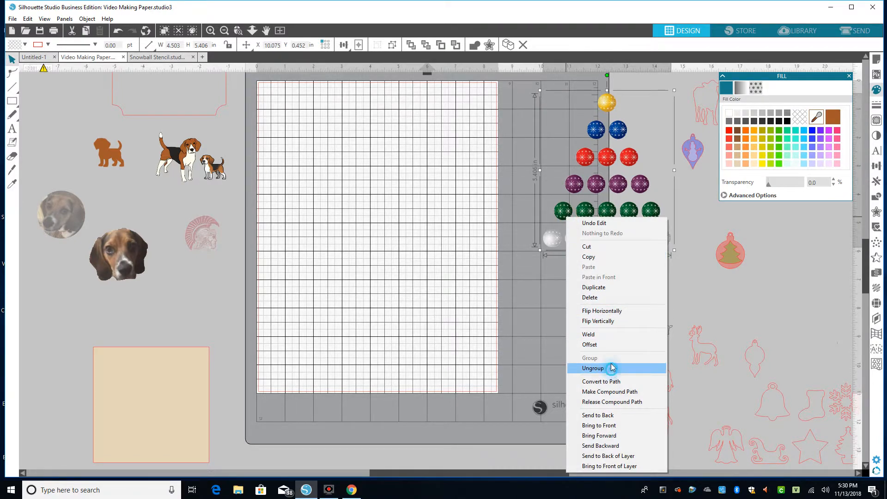
pyautogui.click(592, 368)
pyautogui.click(524, 112)
pyautogui.moveTo(614, 105); pyautogui.dragTo(282, 114)
pyautogui.click(496, 119)
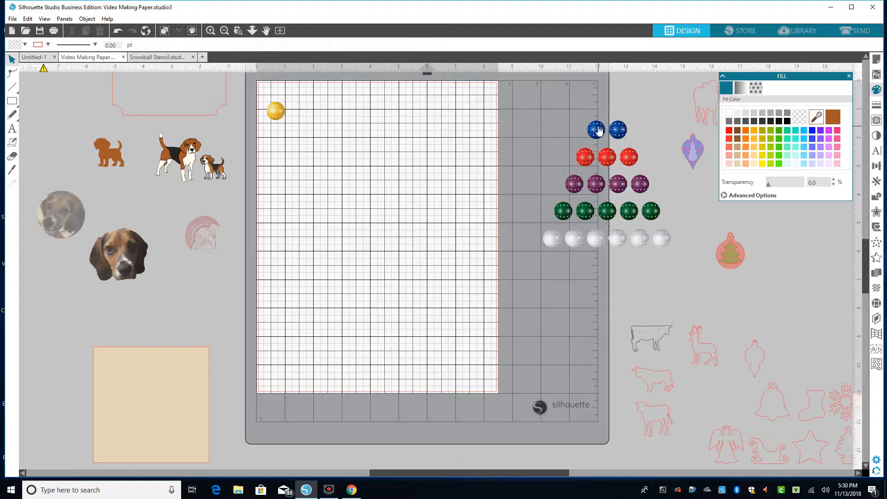
# Ungroup the blue pair, return one ornament beside the page and place the other directly below the yellow one.
pyautogui.moveTo(594, 128); pyautogui.dragTo(442, 141)
pyautogui.rightClick(287, 151)
pyautogui.click(316, 294)
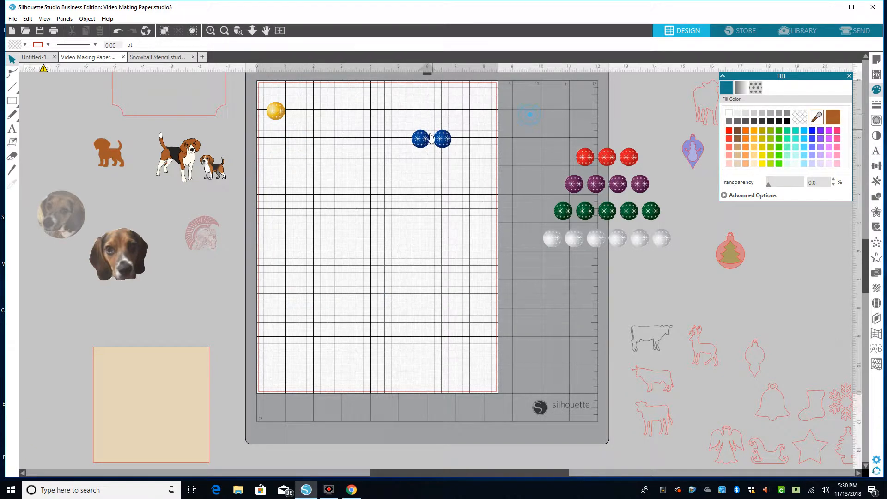
pyautogui.moveTo(558, 131); pyautogui.dragTo(583, 127)
pyautogui.click(425, 149)
pyautogui.moveTo(361, 150); pyautogui.dragTo(277, 137)
# Ungroup the remaining red, purple, green and white rows into single ornaments.
pyautogui.moveTo(538, 124); pyautogui.dragTo(677, 258)
pyautogui.rightClick(628, 218)
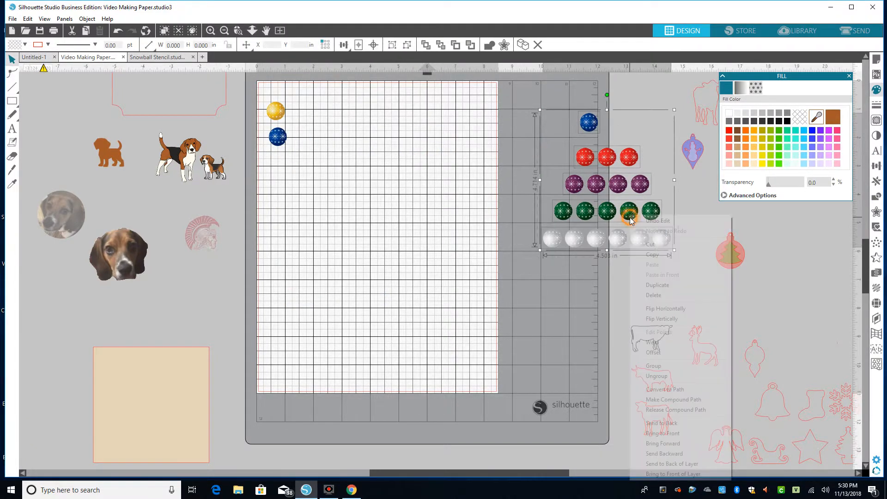
pyautogui.click(655, 375)
# Place one red, one purple, one green and one white ornament below the blue one along the page's left edge.
pyautogui.moveTo(584, 157); pyautogui.dragTo(285, 164)
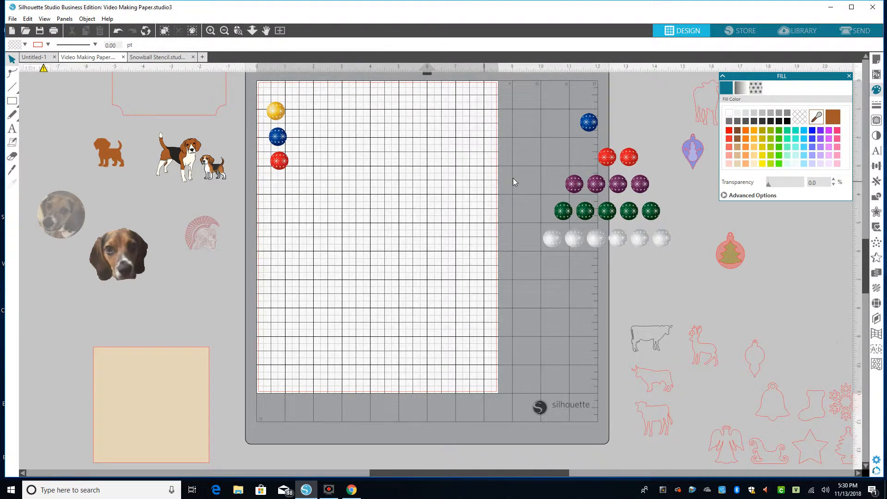
pyautogui.moveTo(574, 183); pyautogui.dragTo(284, 190)
pyautogui.click(491, 219)
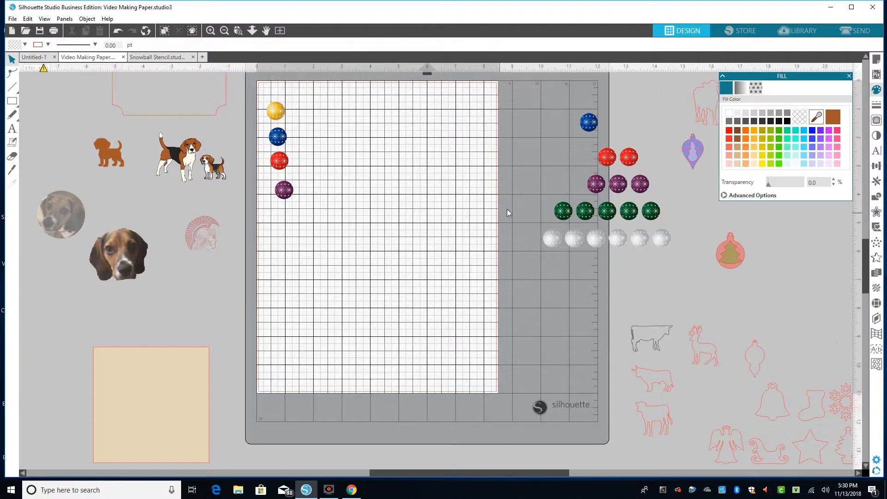
pyautogui.click(555, 240)
pyautogui.moveTo(551, 220); pyautogui.dragTo(280, 236)
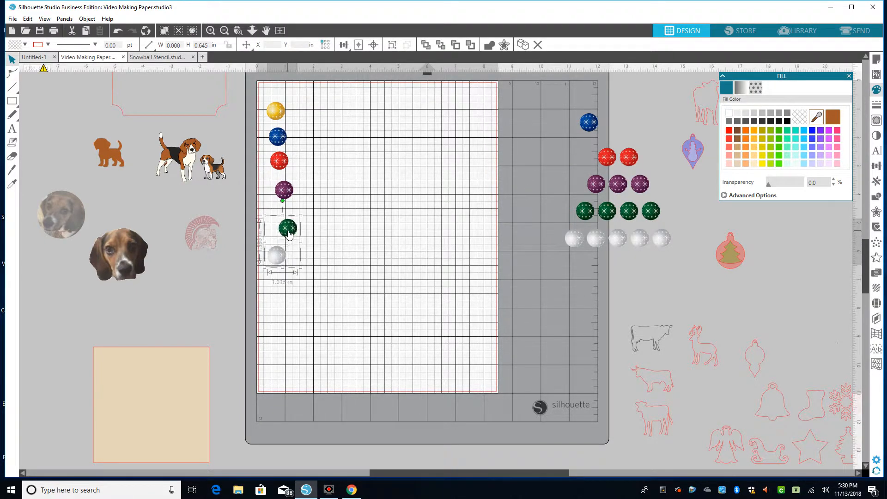
# Delete the leftover ornaments beside the page and move the green and white ornaments into line with the column.
pyautogui.click(557, 118)
pyautogui.moveTo(605, 273); pyautogui.dragTo(664, 257)
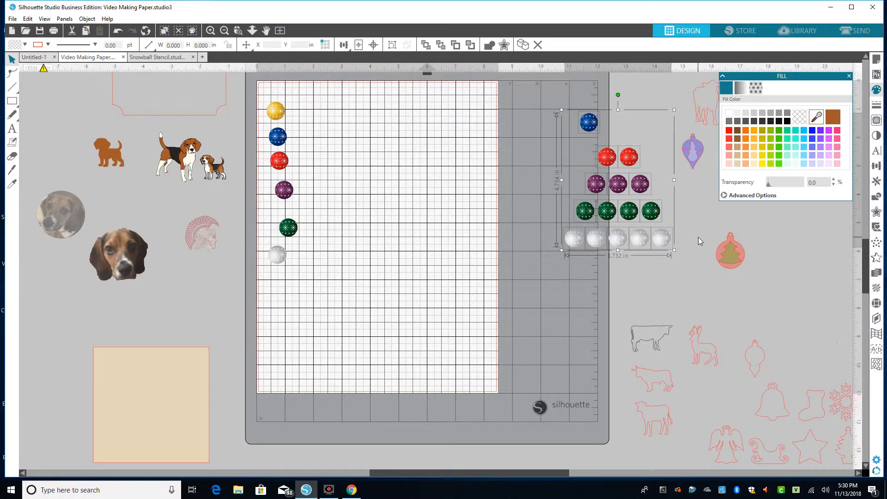
pyautogui.press('Delete')
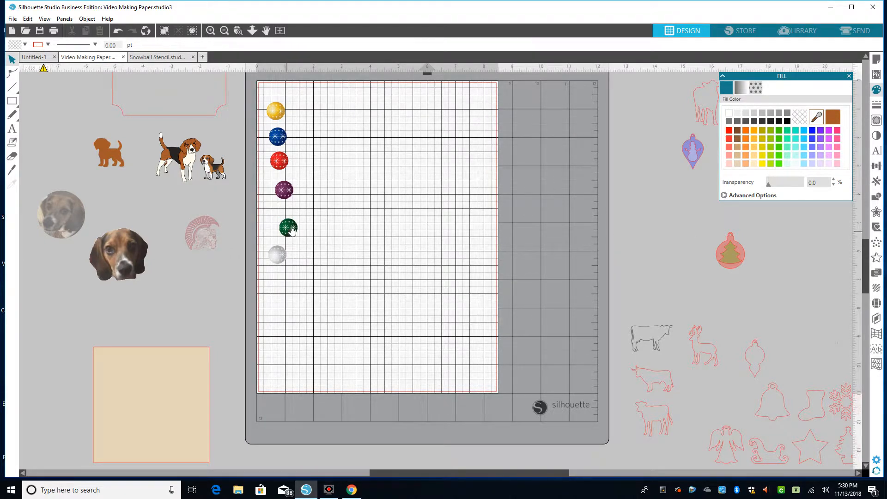
pyautogui.moveTo(289, 230); pyautogui.dragTo(282, 220)
pyautogui.moveTo(278, 257); pyautogui.dragTo(281, 252)
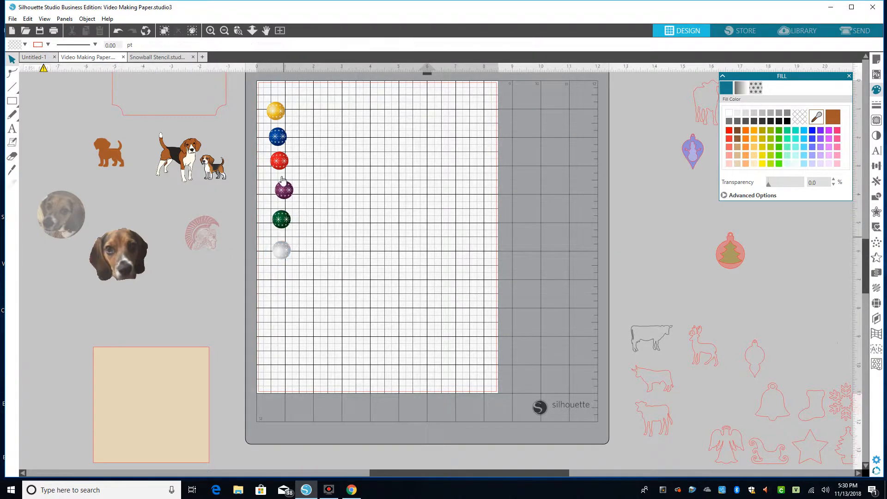
# Select all six ornaments in the column and space them evenly with Space Horizontally and Space Vertically.
pyautogui.click(276, 108)
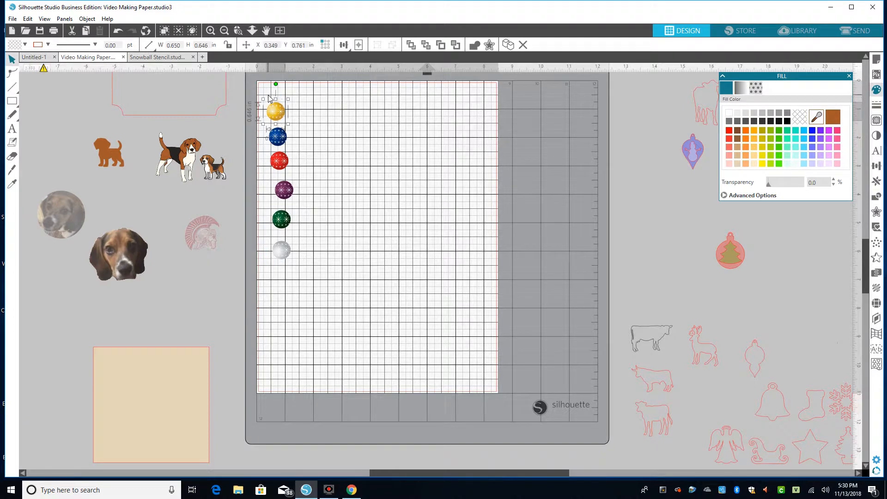
pyautogui.click(287, 85)
pyautogui.moveTo(262, 98); pyautogui.dragTo(328, 263)
pyautogui.click(87, 18)
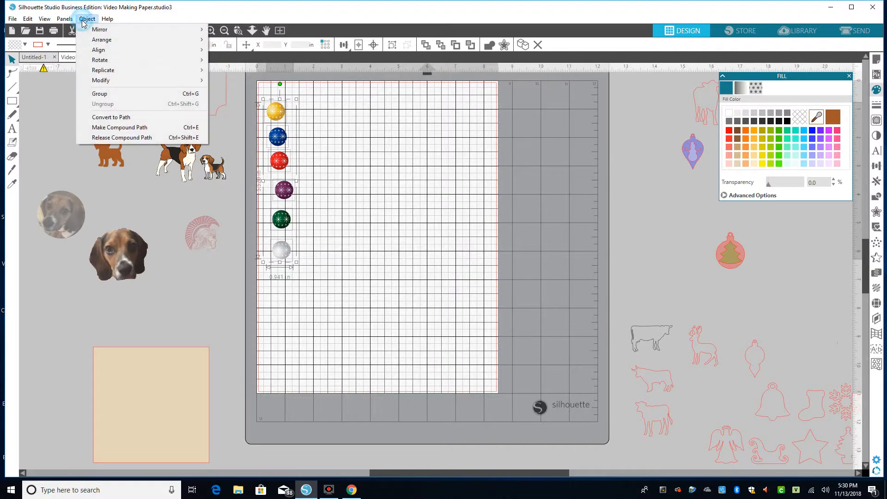
pyautogui.moveTo(118, 49)
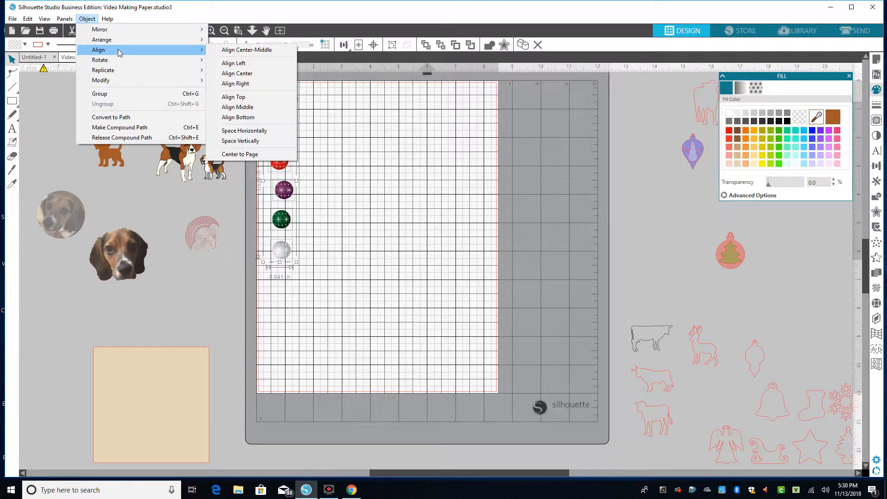
pyautogui.click(253, 131)
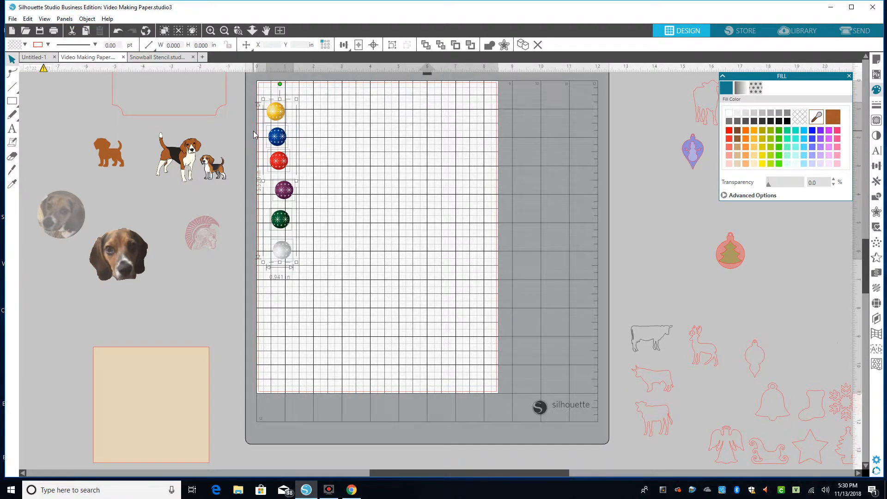
pyautogui.click(87, 19)
pyautogui.moveTo(137, 52)
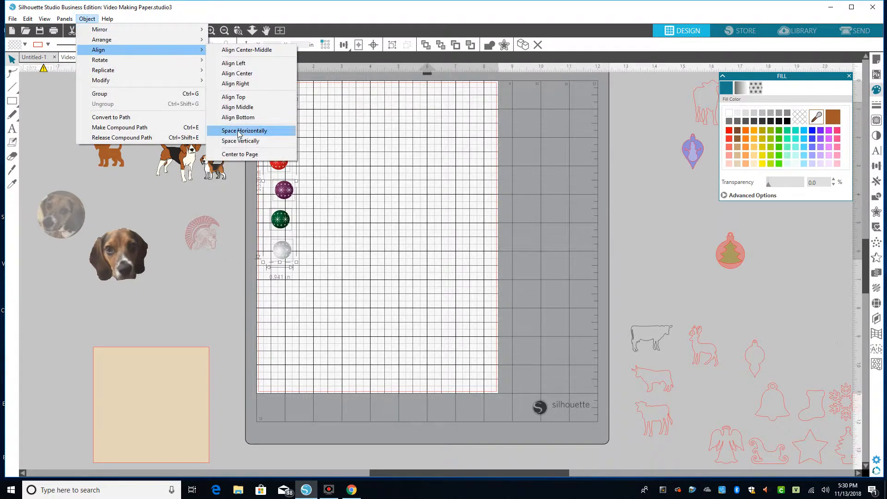
pyautogui.click(252, 143)
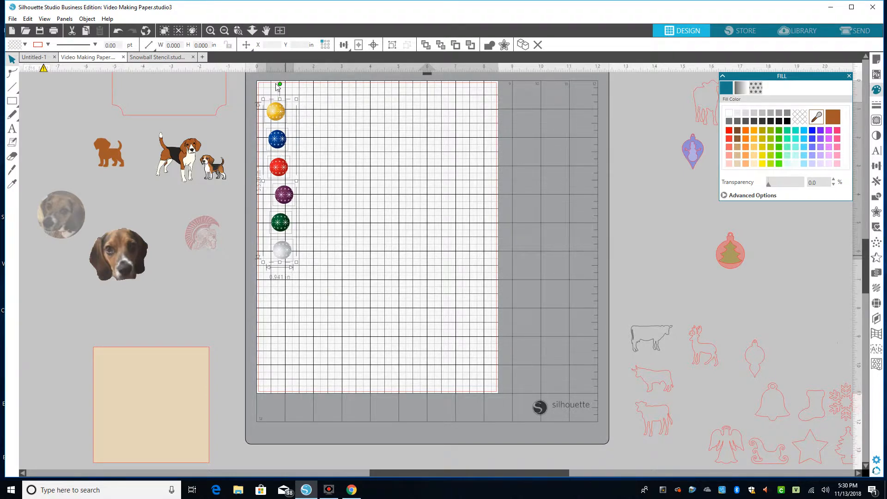
# Rotate the six selected ornaments by 180°.
pyautogui.click(87, 18)
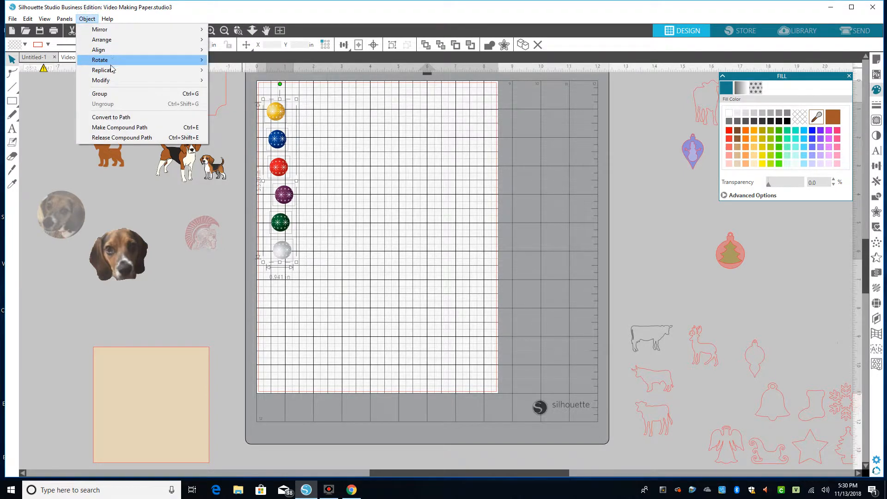
pyautogui.moveTo(115, 61)
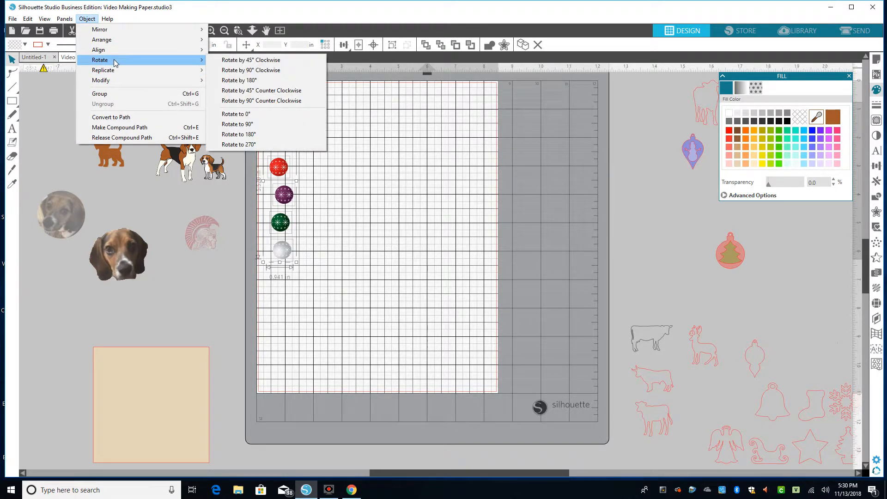
pyautogui.click(264, 85)
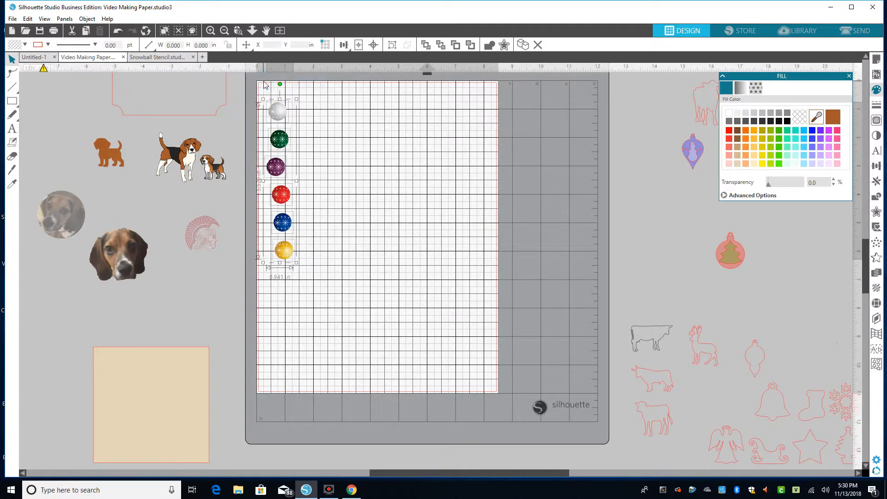
pyautogui.click(88, 19)
pyautogui.moveTo(99, 49)
pyautogui.click(371, 171)
# Group the six ornaments and rotate the group by 180°.
pyautogui.rightClick(279, 152)
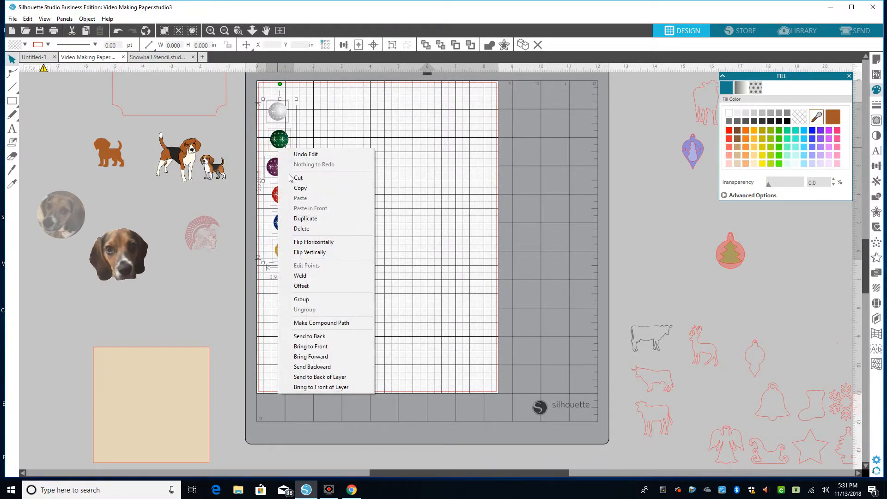
pyautogui.click(337, 299)
pyautogui.click(88, 19)
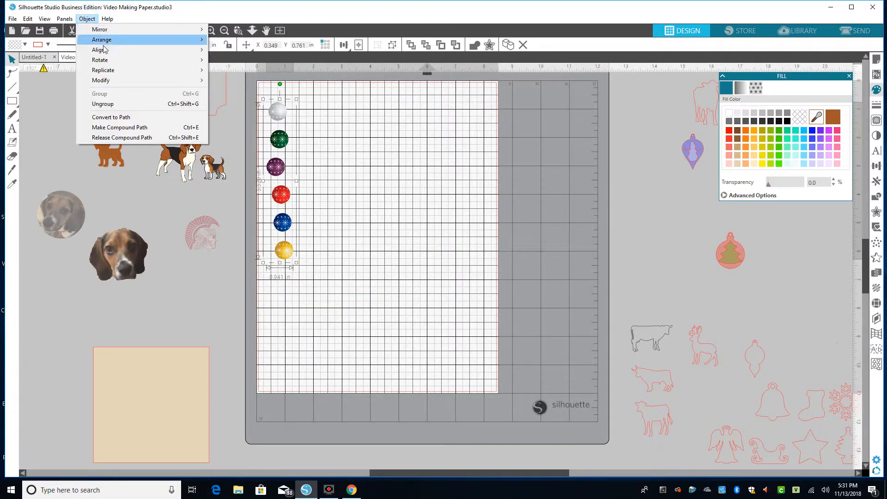
pyautogui.moveTo(132, 61)
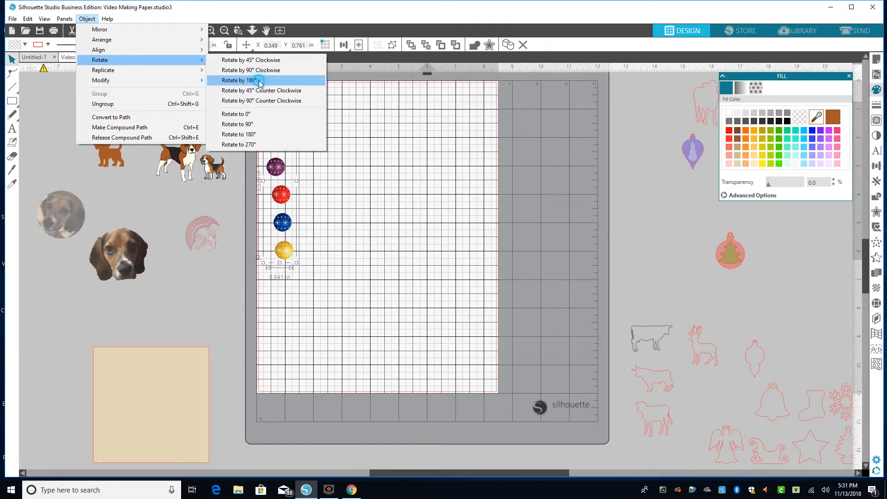
pyautogui.click(259, 81)
# Rotate the ornament group by 90° clockwise and place it as a horizontal row near the page's top edge.
pyautogui.click(88, 19)
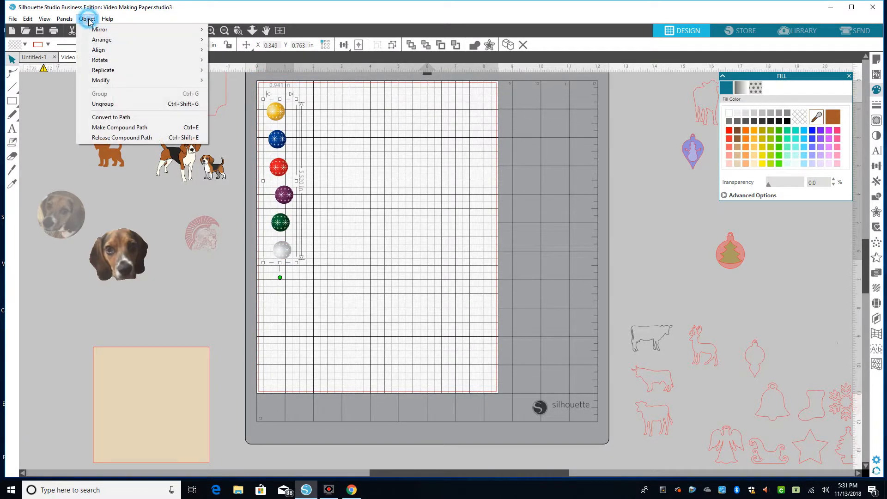
pyautogui.moveTo(103, 60)
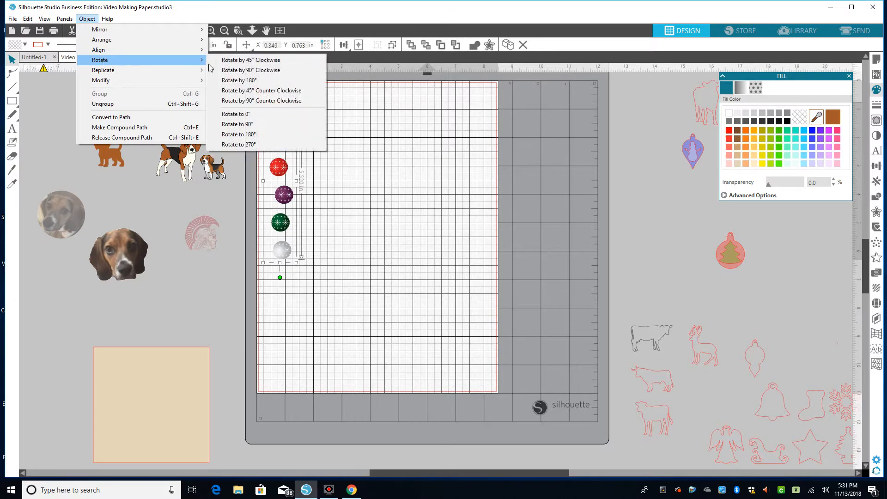
pyautogui.click(259, 73)
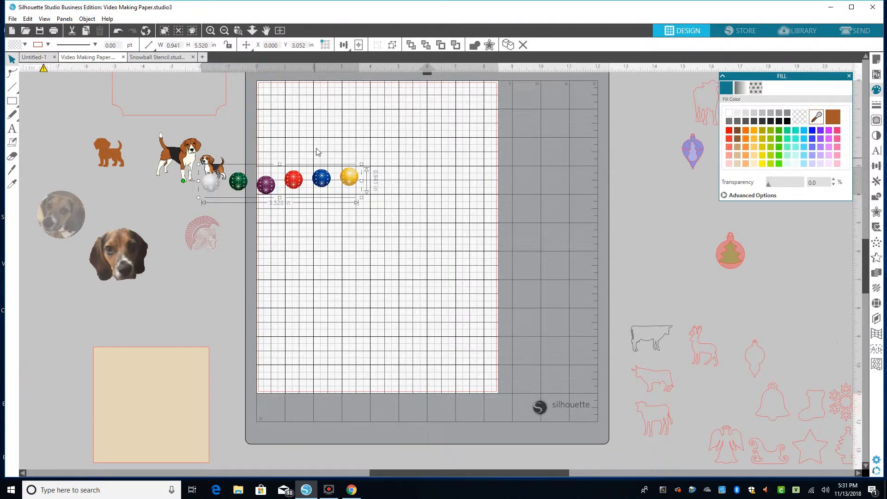
pyautogui.moveTo(294, 181); pyautogui.dragTo(383, 106)
# Ungroup the row and line up all six ornaments with Align Middle.
pyautogui.rightClick(383, 105)
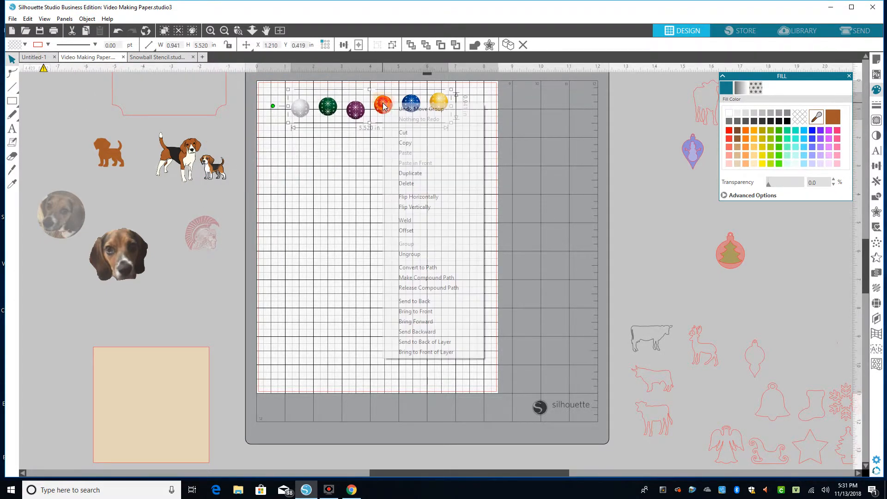
pyautogui.click(422, 254)
pyautogui.click(364, 222)
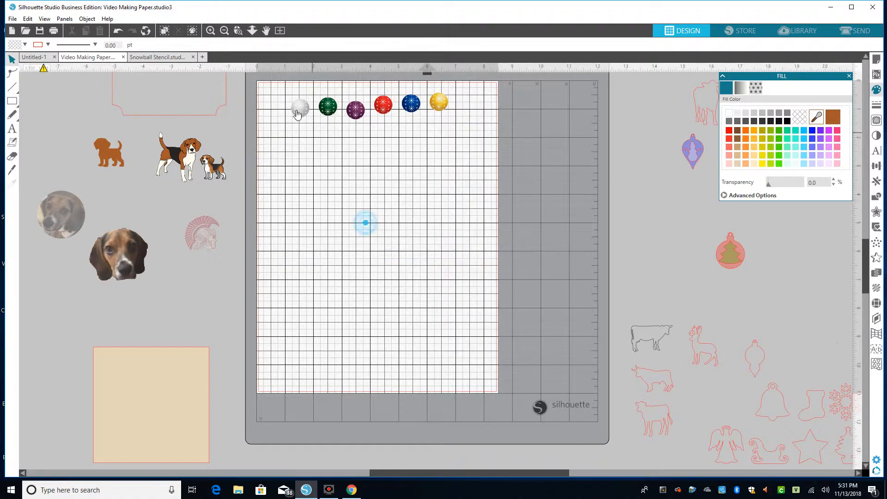
pyautogui.click(301, 109)
pyautogui.moveTo(279, 87); pyautogui.dragTo(469, 121)
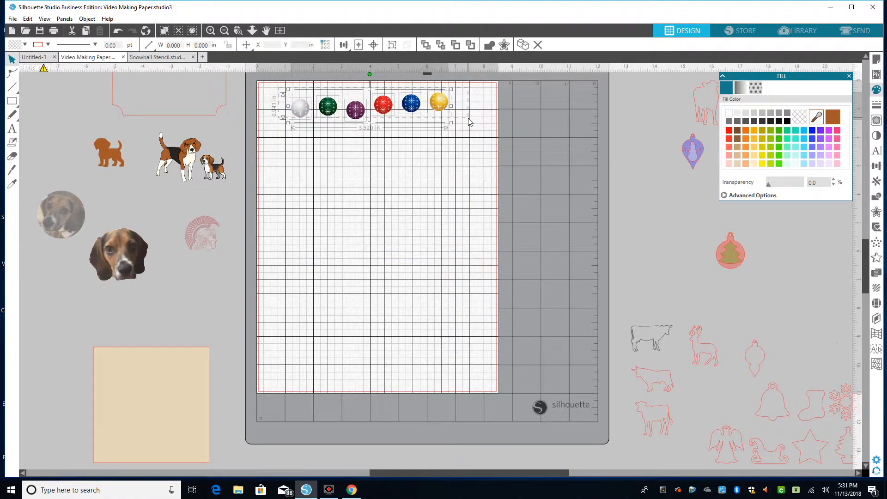
pyautogui.click(87, 19)
pyautogui.moveTo(143, 52)
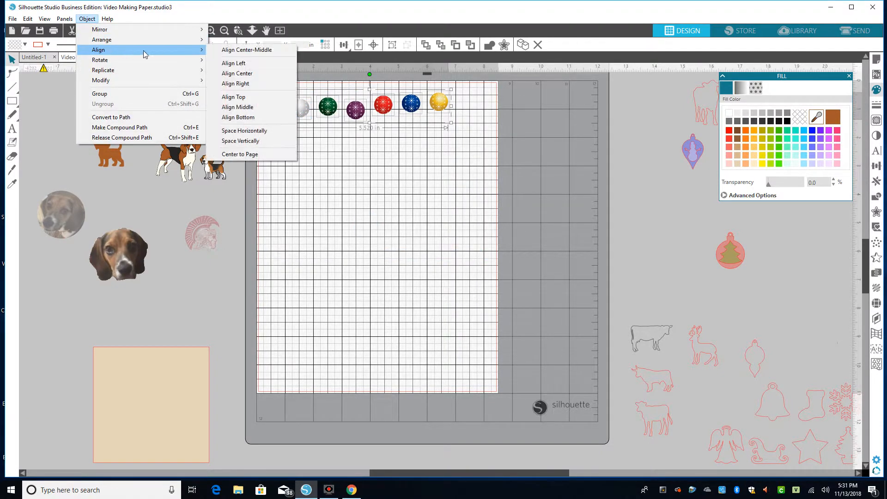
pyautogui.click(254, 107)
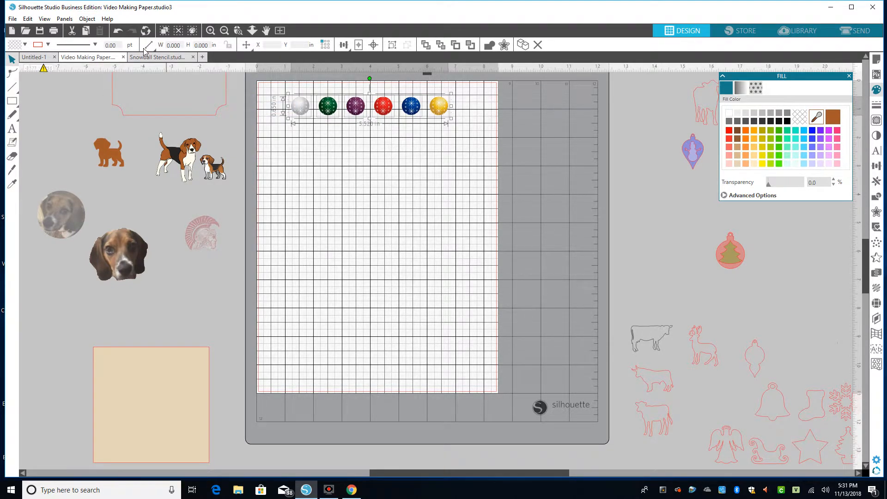
# Space the six ornaments evenly in the horizontal direction and shift the row slightly closer to the page's top edge.
pyautogui.click(87, 19)
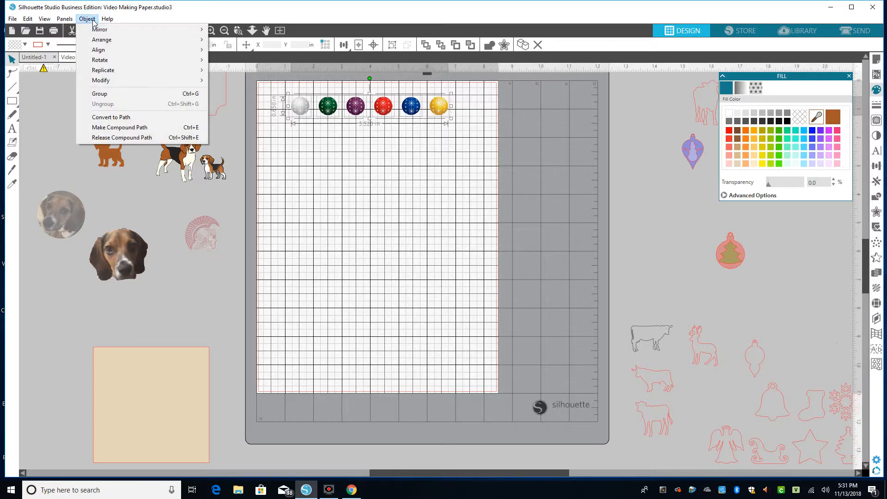
pyautogui.click(873, 166)
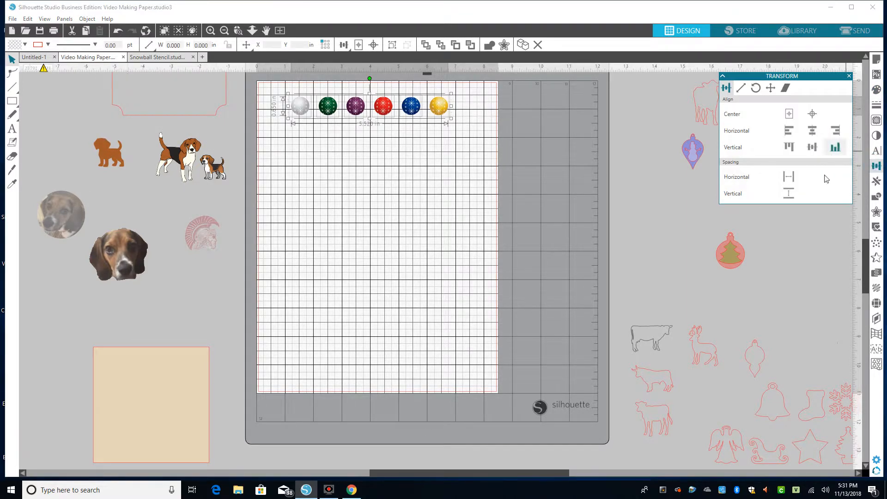
pyautogui.click(789, 176)
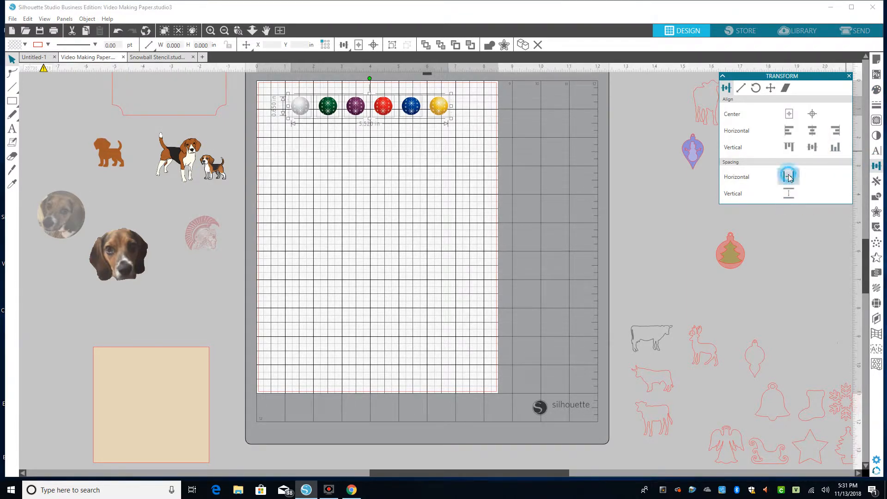
pyautogui.click(431, 183)
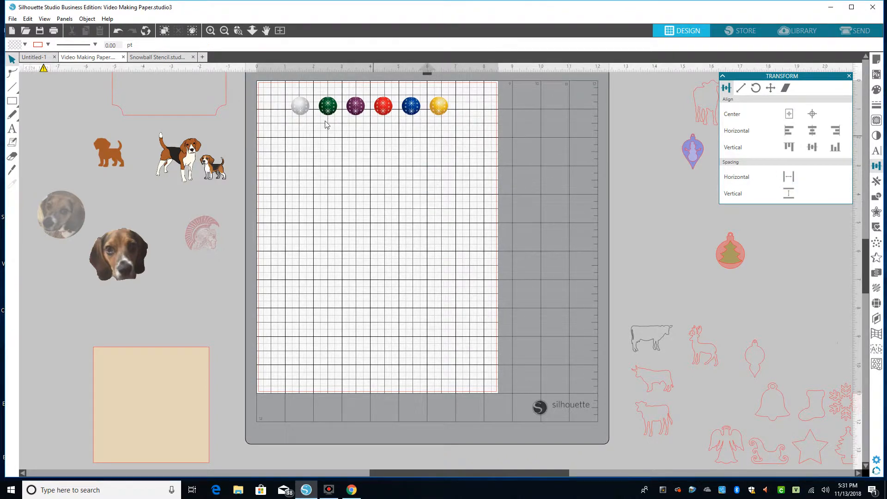
pyautogui.moveTo(275, 96); pyautogui.dragTo(477, 138)
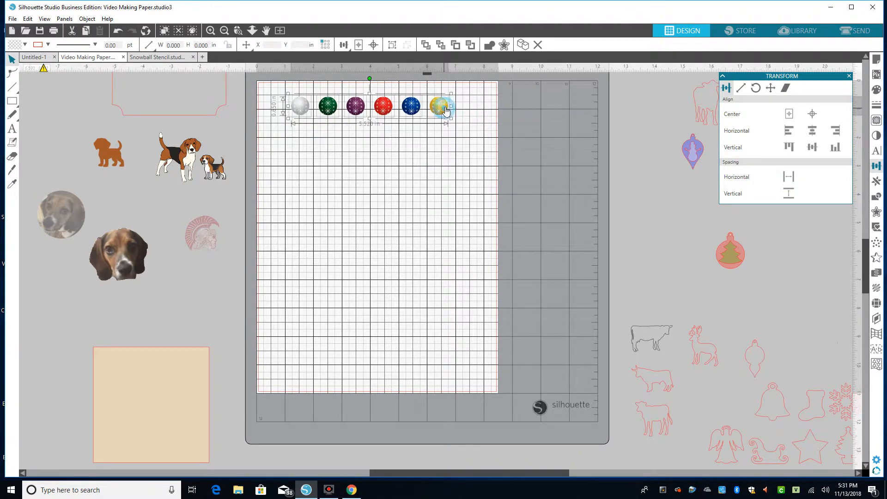
pyautogui.moveTo(445, 112); pyautogui.dragTo(451, 107)
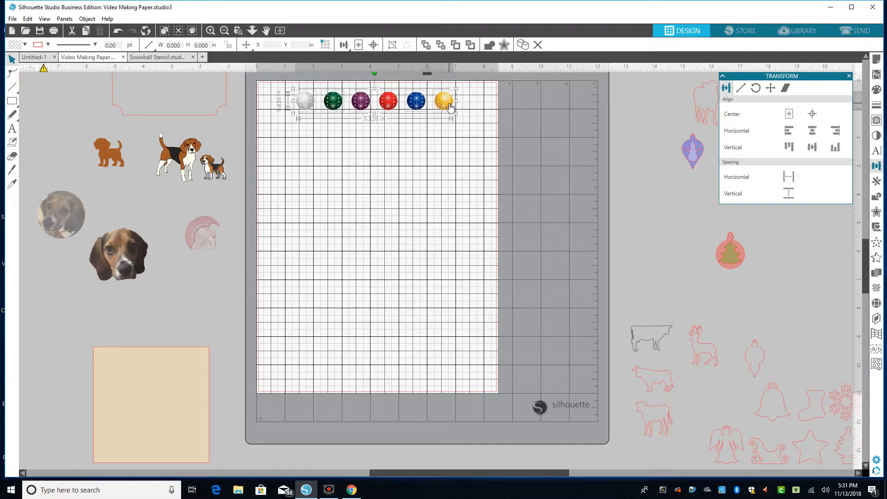
pyautogui.click(407, 141)
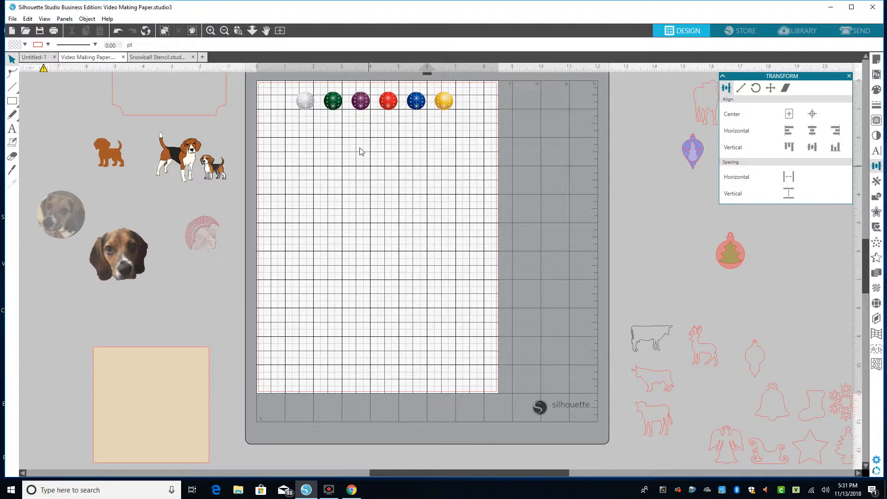
# Enlarge the ornament row to about 7.8 in wide so it spans the page near its top edge.
pyautogui.moveTo(280, 91); pyautogui.dragTo(363, 106)
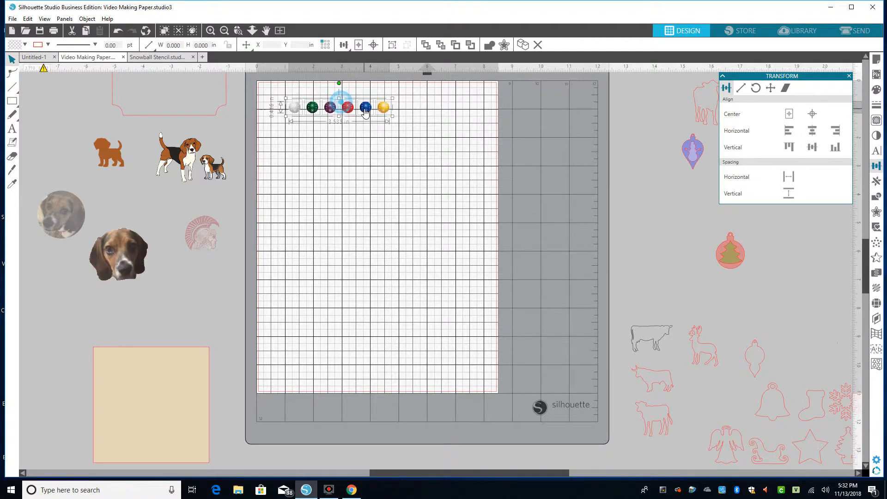
pyautogui.moveTo(341, 104); pyautogui.dragTo(491, 125)
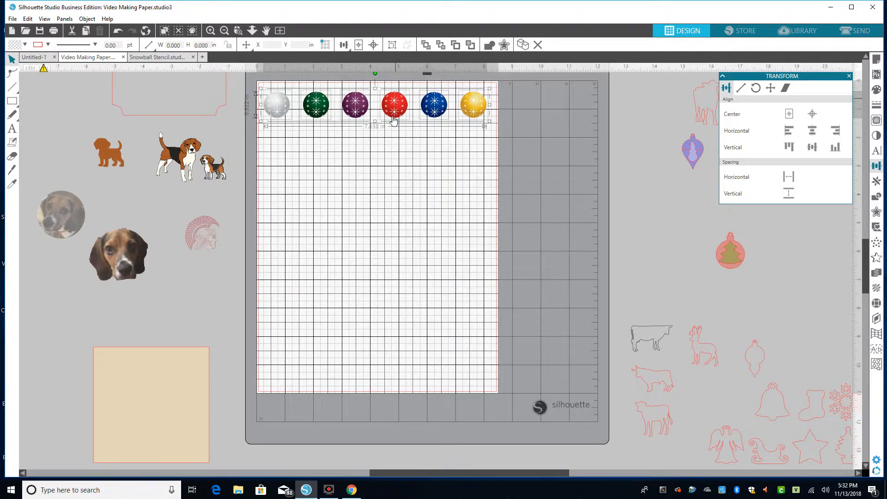
pyautogui.click(400, 134)
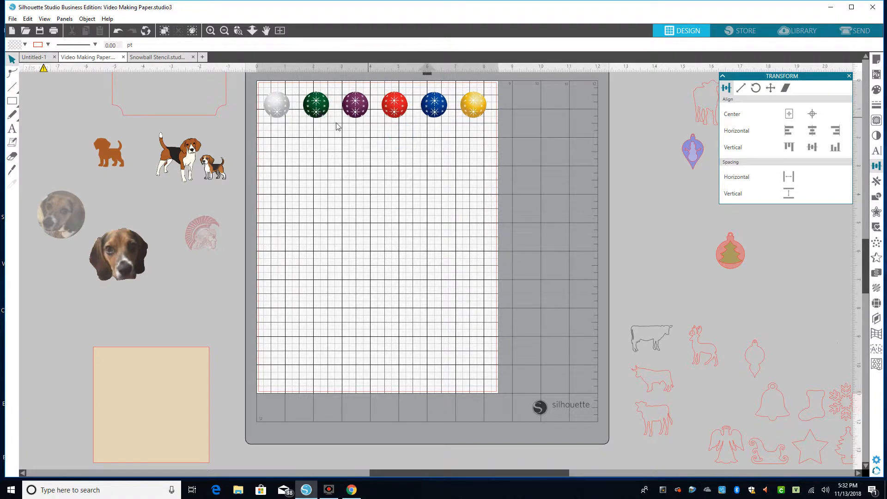
# Try to move the five colored ornaments into a second row below the white one and shift the last four separately.
pyautogui.moveTo(303, 87); pyautogui.dragTo(476, 167)
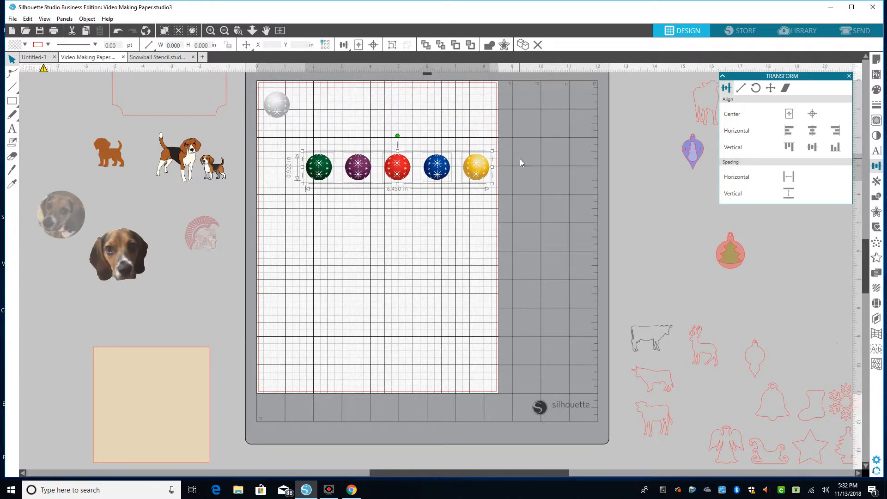
pyautogui.click(471, 213)
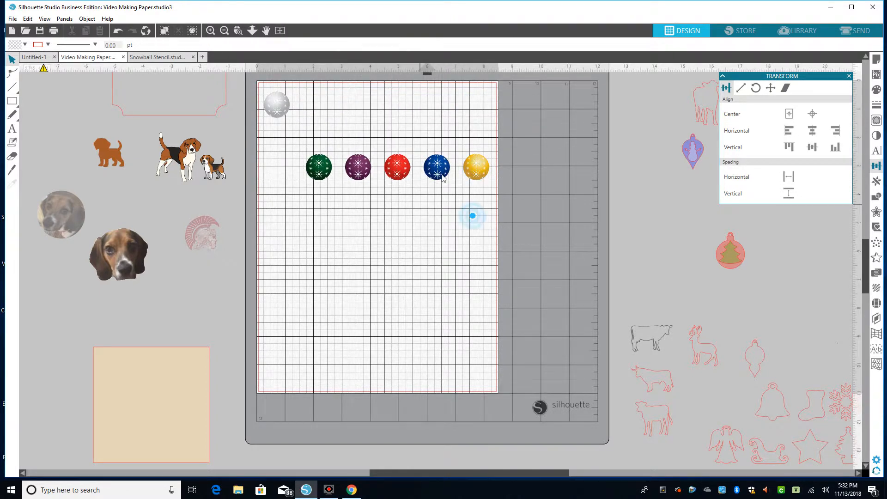
pyautogui.moveTo(300, 144); pyautogui.dragTo(444, 148)
pyautogui.click(364, 125)
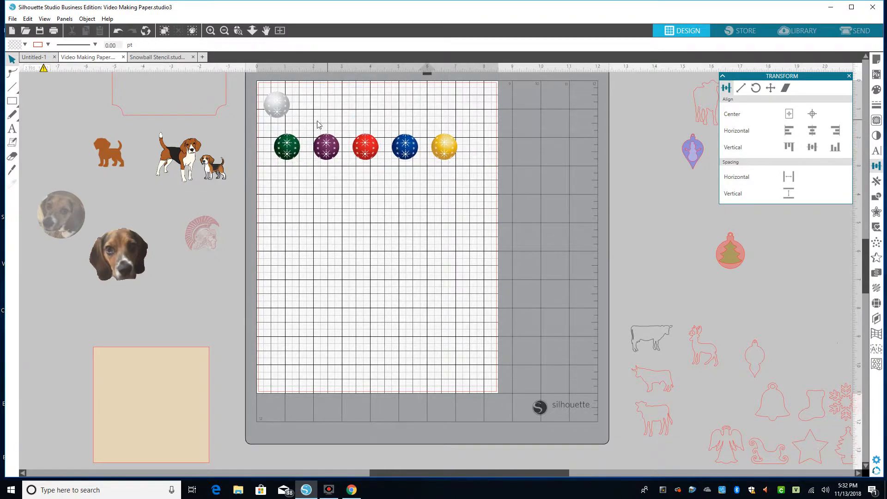
pyautogui.moveTo(308, 122); pyautogui.dragTo(480, 168)
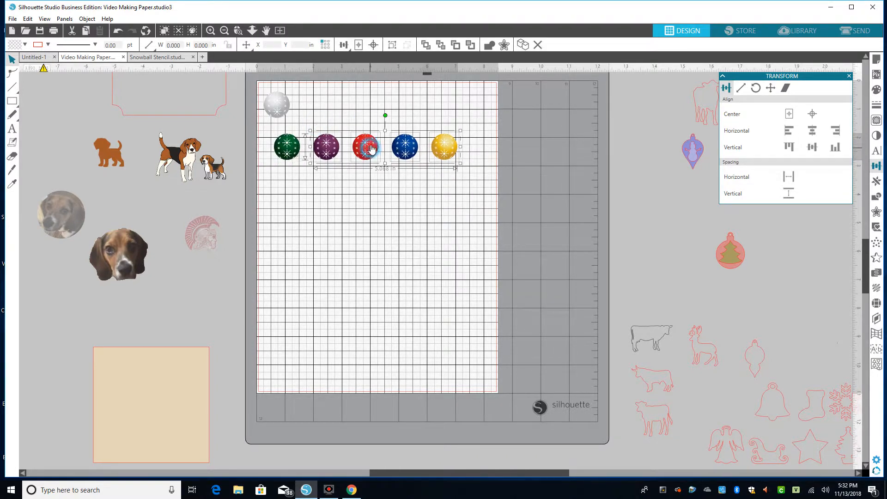
pyautogui.moveTo(375, 152); pyautogui.dragTo(386, 121)
# Undo the moves of the five colored ornaments back to the single row of six.
pyautogui.click(116, 30)
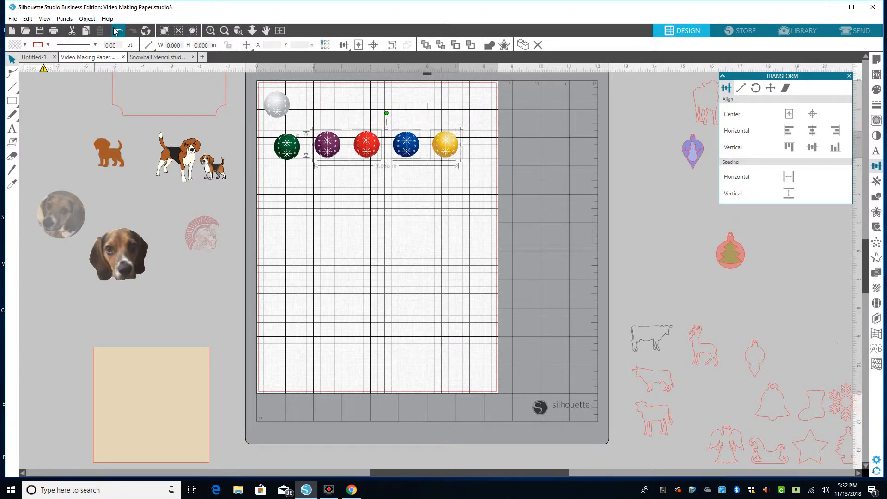
pyautogui.click(116, 31)
pyautogui.click(116, 30)
pyautogui.click(116, 31)
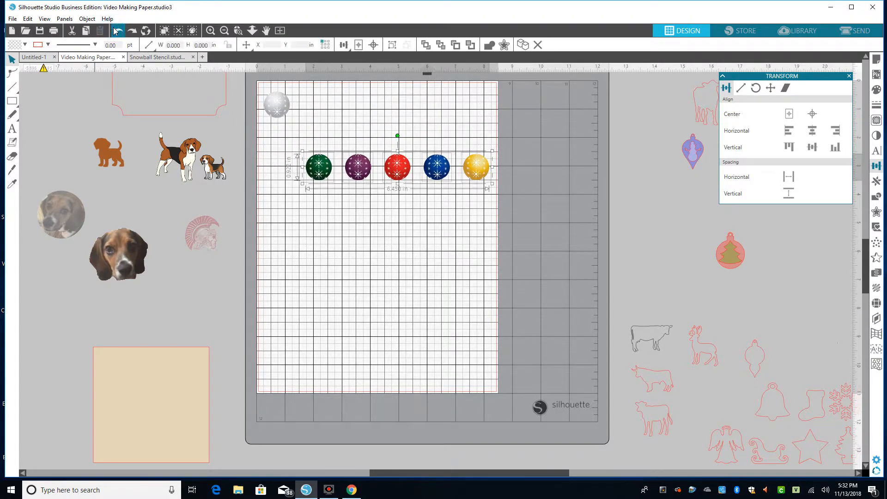
pyautogui.click(116, 31)
pyautogui.click(116, 31)
pyautogui.click(424, 181)
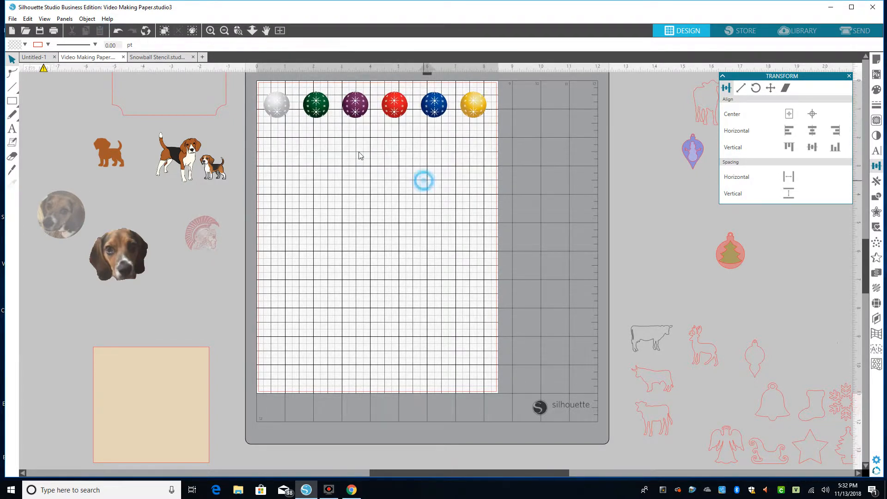
# Select the whole row of six ornaments and replicate it over the page with Fill Page.
pyautogui.moveTo(265, 91); pyautogui.dragTo(545, 130)
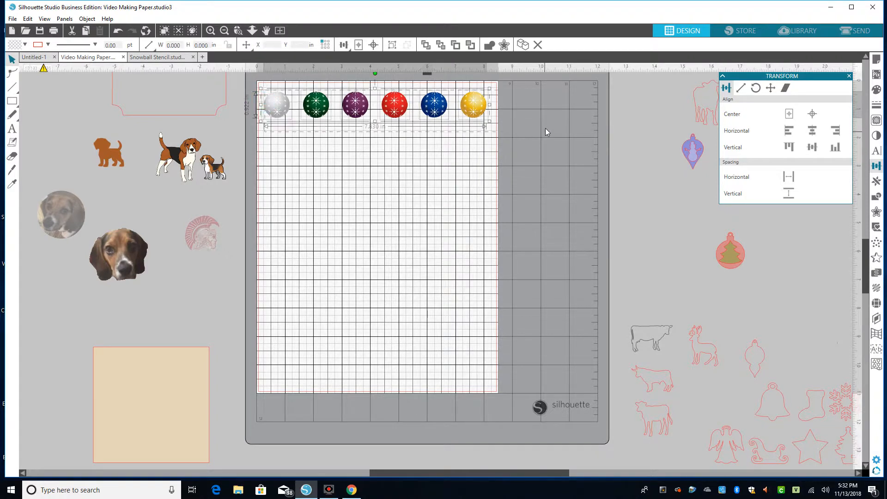
pyautogui.click(876, 181)
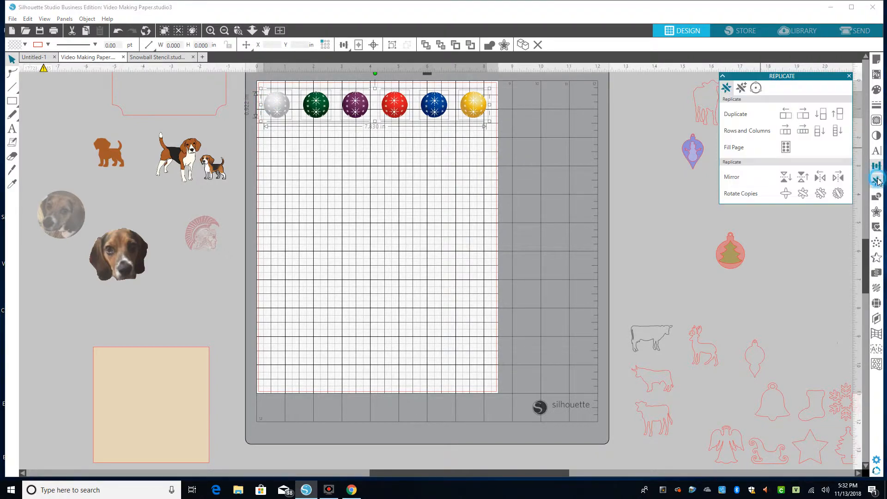
pyautogui.click(786, 148)
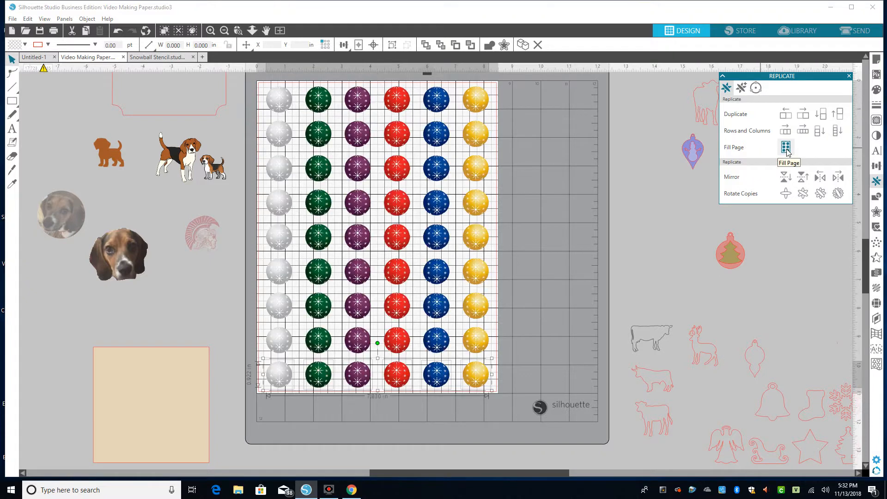
pyautogui.click(589, 126)
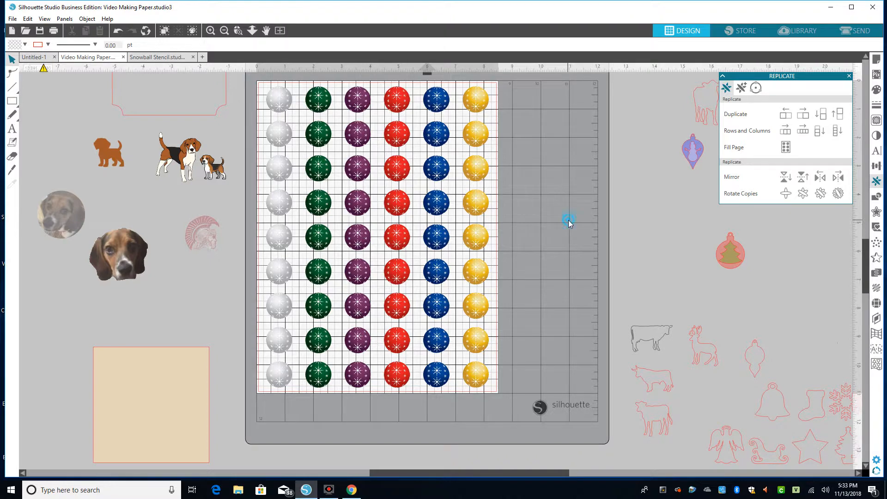
# Delete the replicated ornament rows, keeping only the first row along the page's upper edge.
pyautogui.moveTo(257, 110); pyautogui.dragTo(376, 399)
pyautogui.moveTo(497, 398); pyautogui.dragTo(498, 398)
pyautogui.press('Delete')
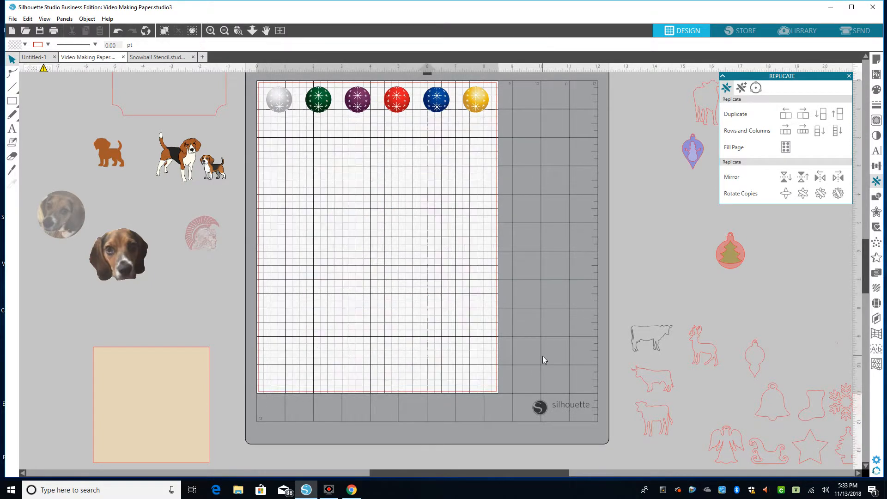
# Move the ornament row off the page, shrink it to about 4.3 in wide and shift the Replicate panel out of the way.
pyautogui.moveTo(259, 89); pyautogui.dragTo(676, 97)
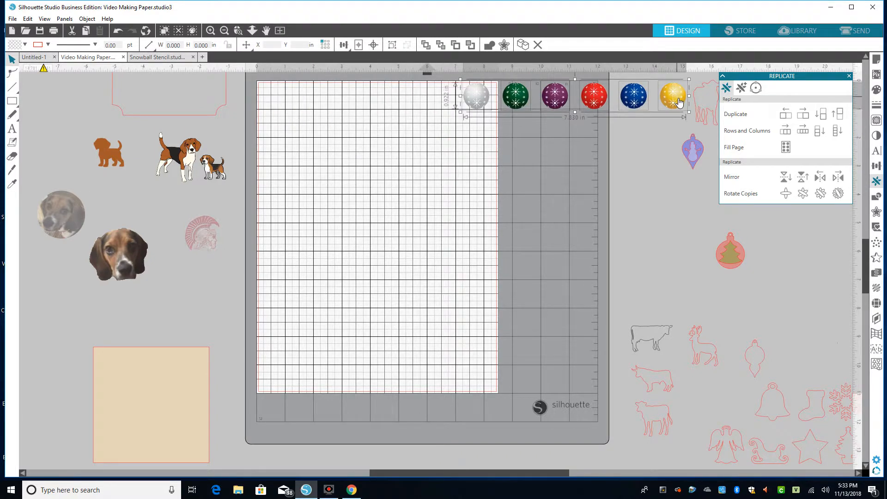
pyautogui.moveTo(461, 113); pyautogui.dragTo(581, 97)
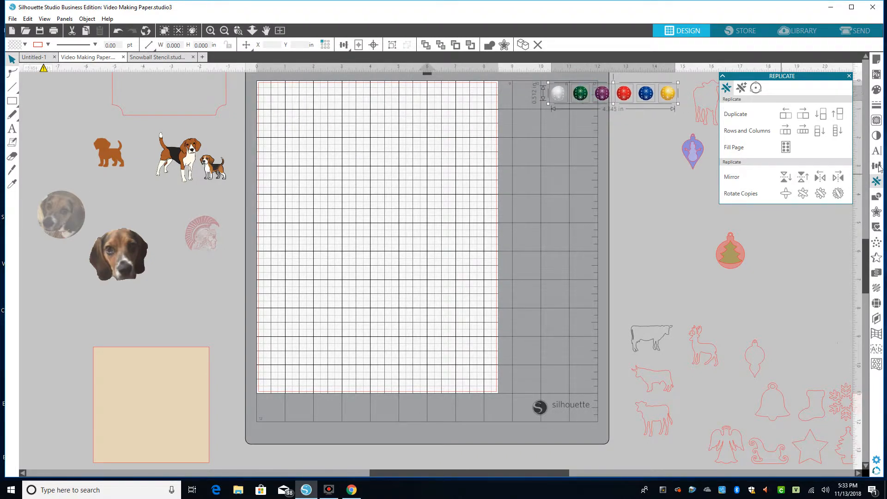
pyautogui.moveTo(829, 80); pyautogui.dragTo(844, 89)
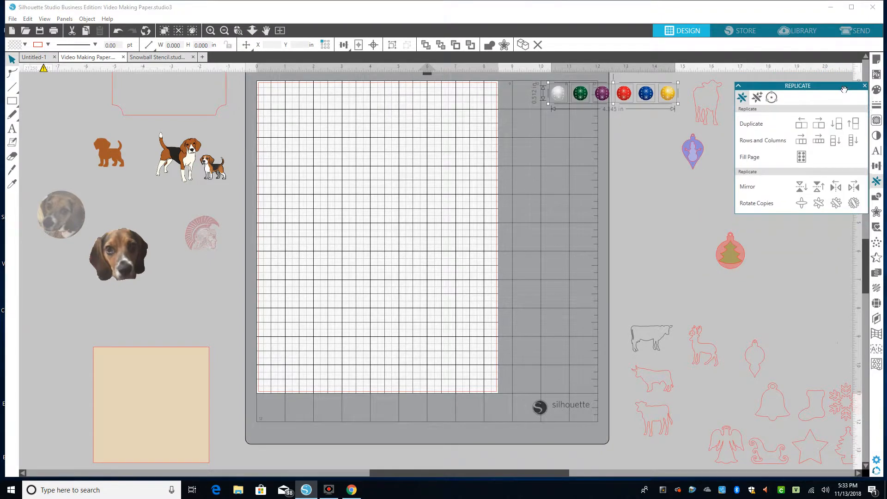
# Bring the standing cow outline onto the page at about 8 in wide and fill it black with 75% transparency.
pyautogui.moveTo(649, 346); pyautogui.dragTo(500, 319)
pyautogui.moveTo(432, 246); pyautogui.dragTo(429, 243)
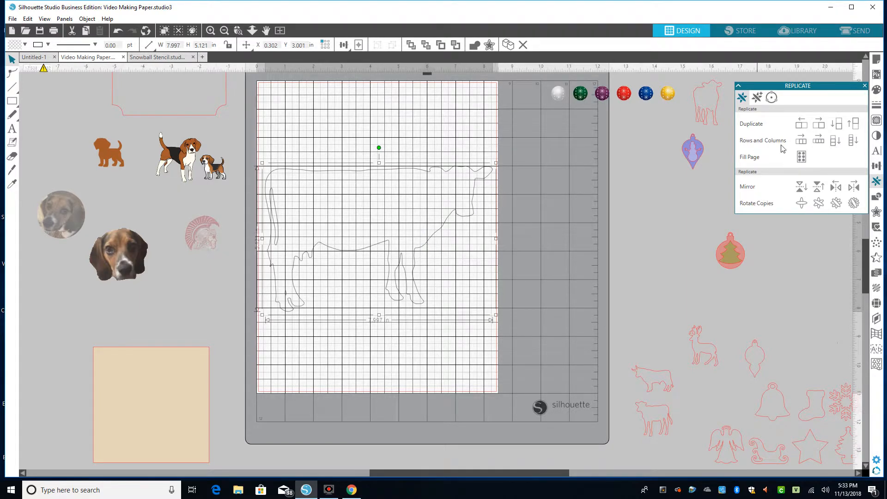
pyautogui.click(876, 89)
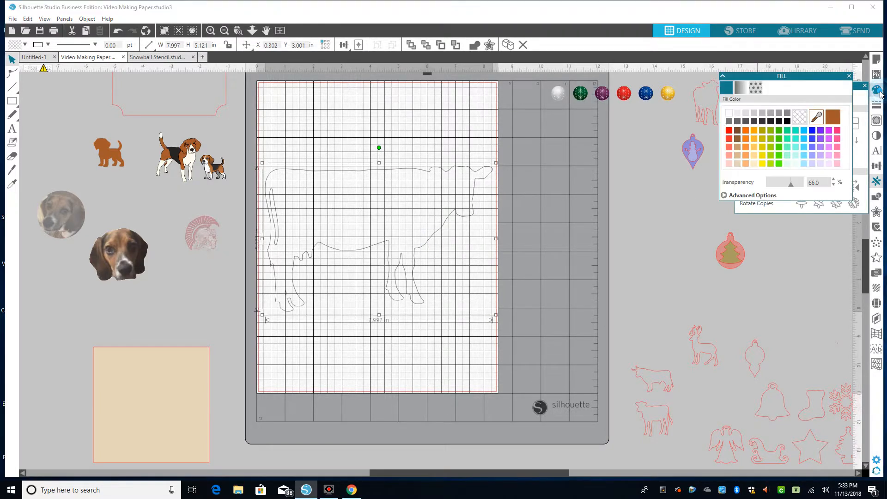
pyautogui.click(788, 121)
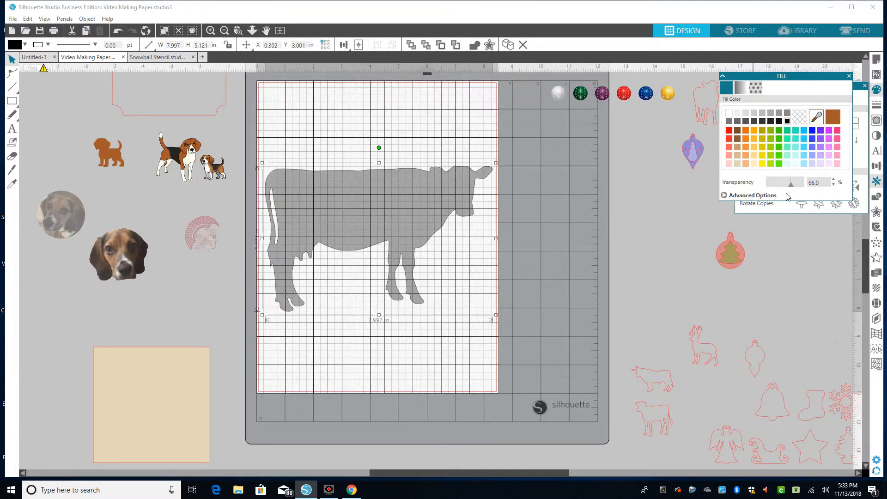
pyautogui.moveTo(792, 187)
pyautogui.mouseDown()
pyautogui.moveTo(750, 190)
pyautogui.moveTo(795, 190)
pyautogui.mouseUp()
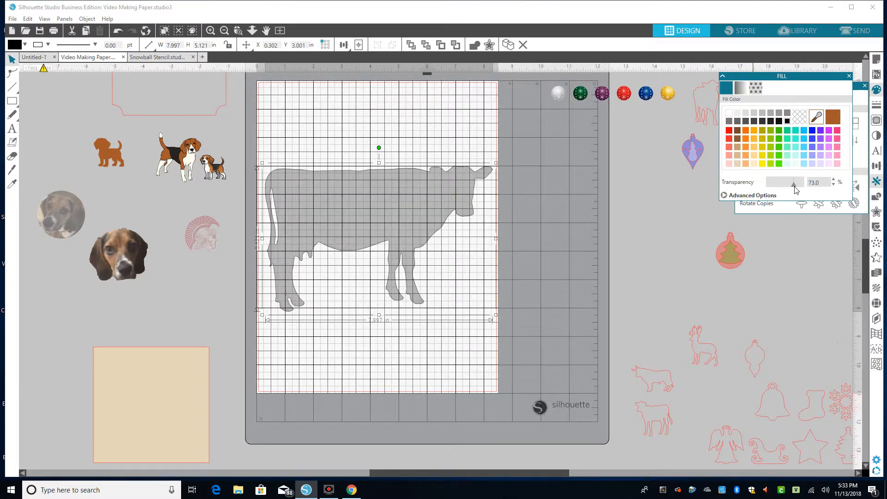
pyautogui.click(541, 208)
# Add a first name as red Arial text over the cow and enlarge it to about 7.1 in wide.
pyautogui.click(11, 129)
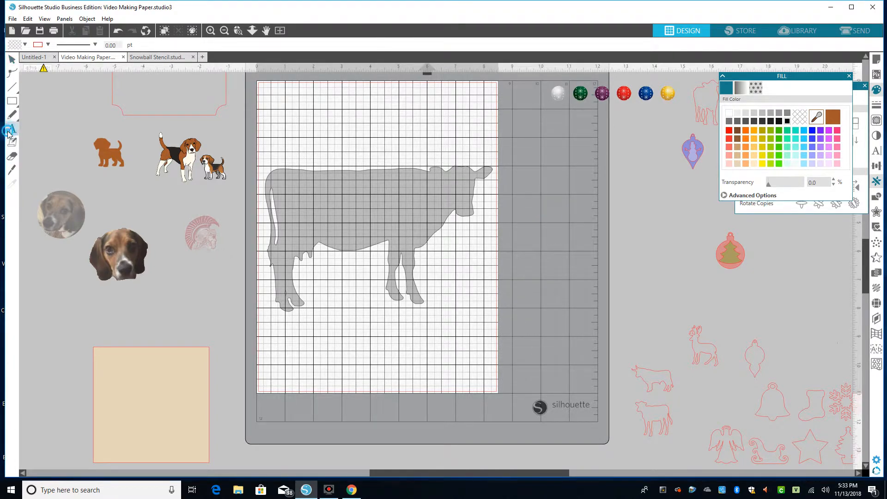
pyautogui.click(302, 200)
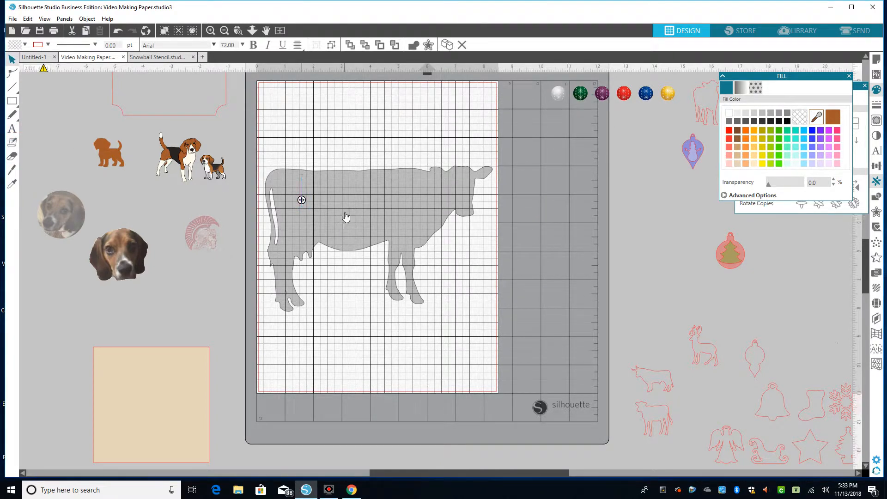
pyautogui.click(729, 131)
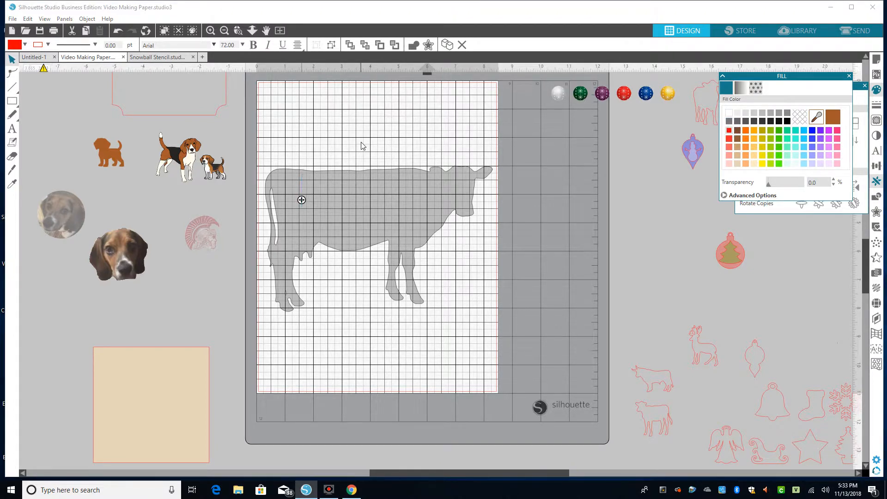
pyautogui.write('Laura')
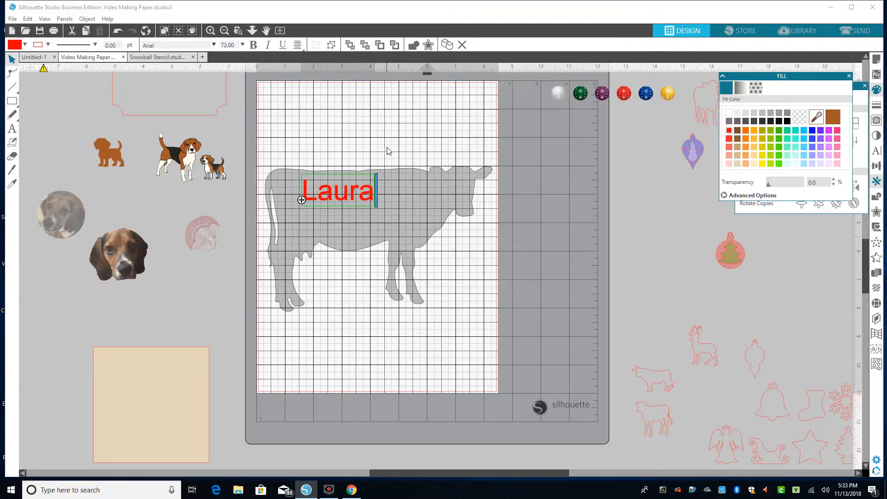
pyautogui.click(449, 134)
pyautogui.moveTo(363, 191); pyautogui.dragTo(491, 275)
pyautogui.moveTo(463, 247); pyautogui.dragTo(455, 273)
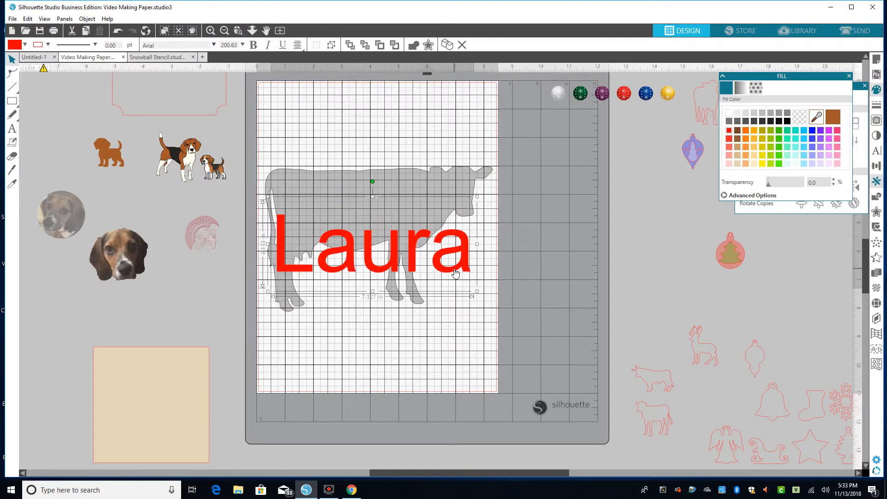
# Shrink the gray cow to about 3 in wide and place it in the page's upper-left corner.
pyautogui.moveTo(404, 192); pyautogui.dragTo(392, 113)
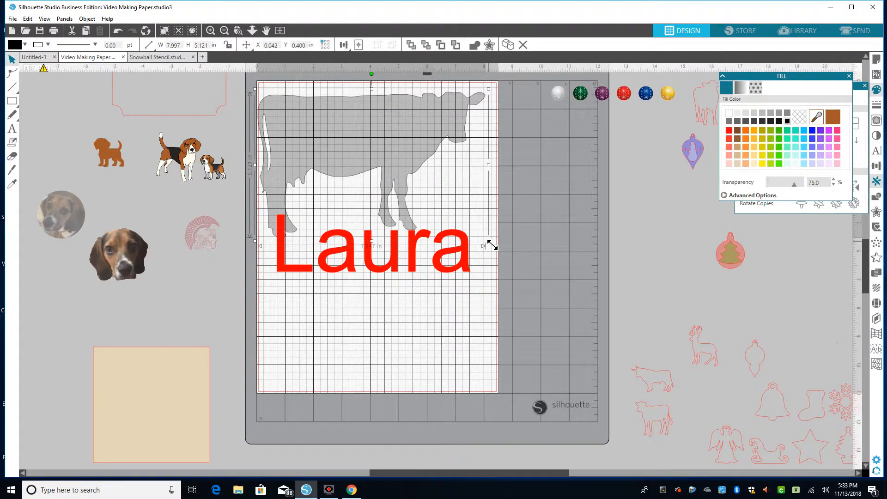
pyautogui.moveTo(488, 242); pyautogui.dragTo(346, 150)
pyautogui.moveTo(298, 118); pyautogui.dragTo(301, 115)
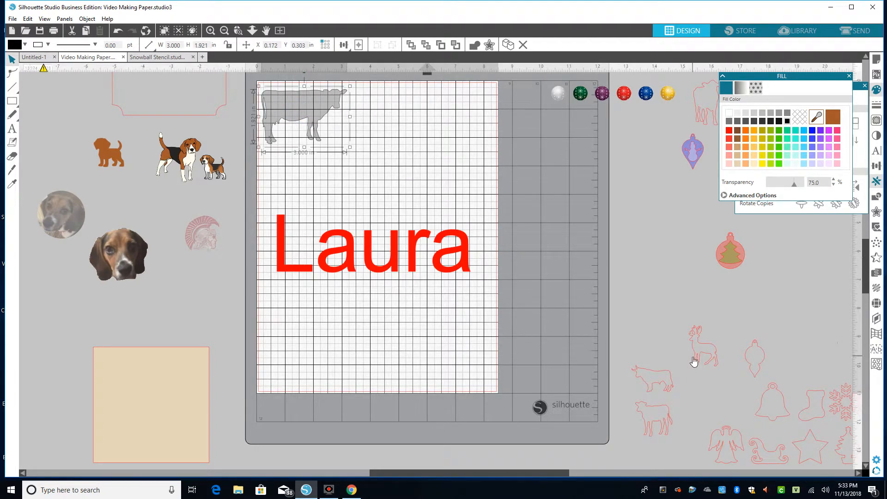
# Bring the lowest outlined cow onto the page beside the gray cow at about 3.1 in wide.
pyautogui.moveTo(667, 411); pyautogui.dragTo(416, 112)
pyautogui.moveTo(424, 145); pyautogui.dragTo(520, 235)
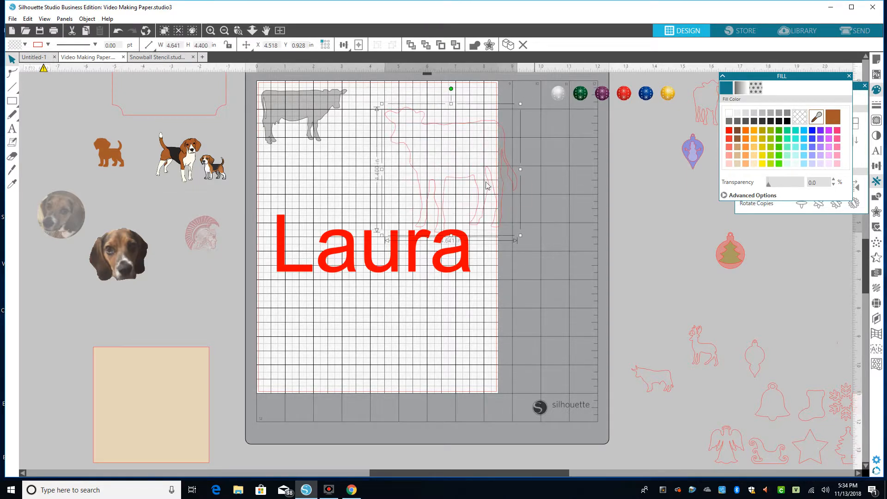
pyautogui.moveTo(474, 179); pyautogui.dragTo(443, 159)
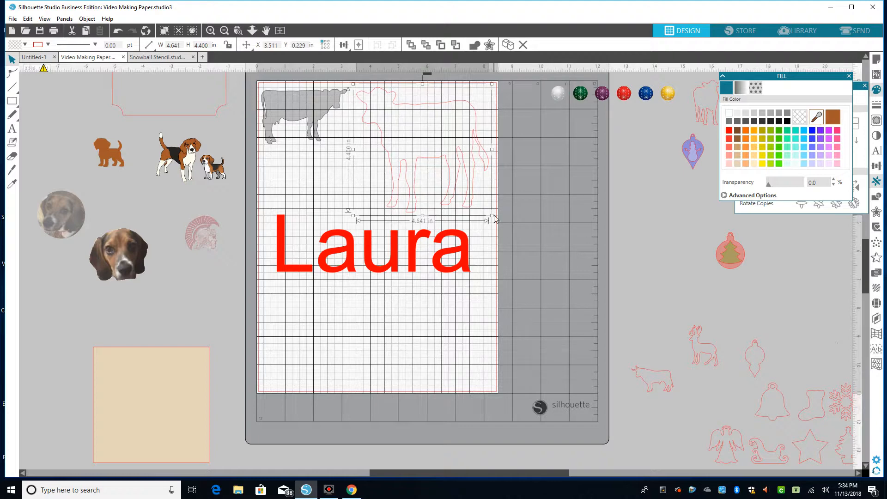
pyautogui.moveTo(493, 216); pyautogui.dragTo(451, 174)
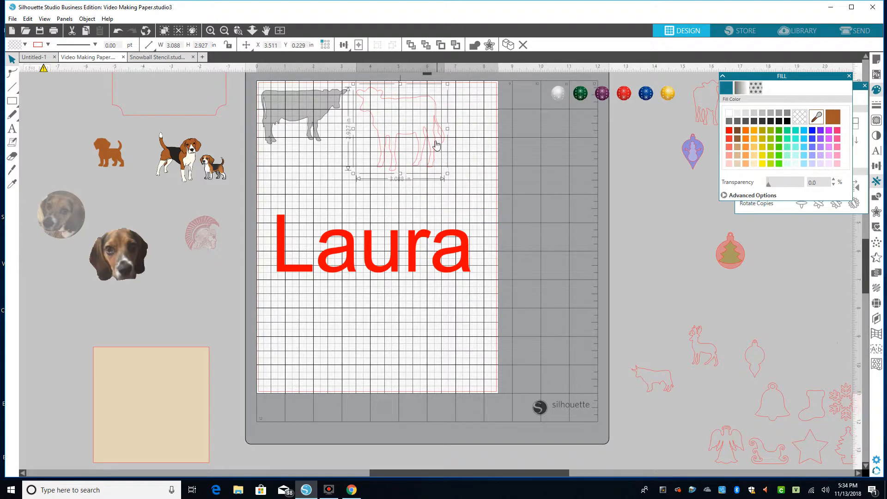
pyautogui.moveTo(412, 139); pyautogui.dragTo(457, 140)
# Enlarge the gray cow to about 3.8 in wide and adjust the spacing of both cows and the name text.
pyautogui.click(312, 129)
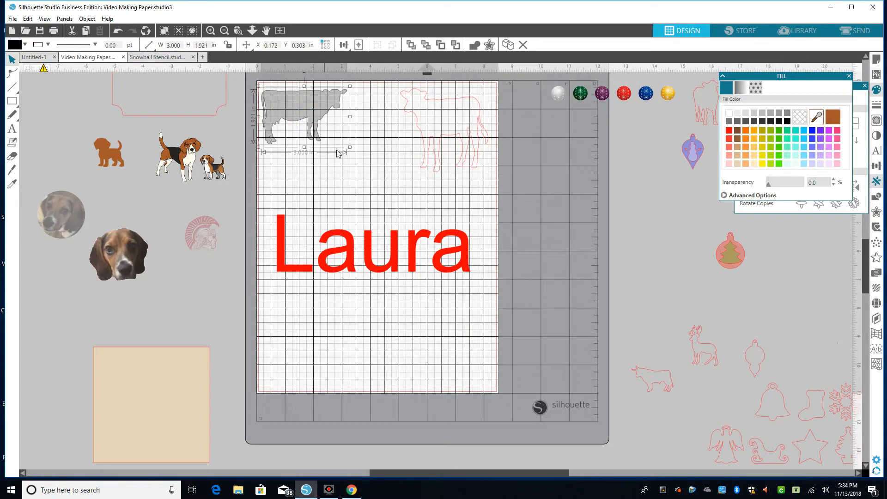
pyautogui.moveTo(351, 147); pyautogui.dragTo(373, 162)
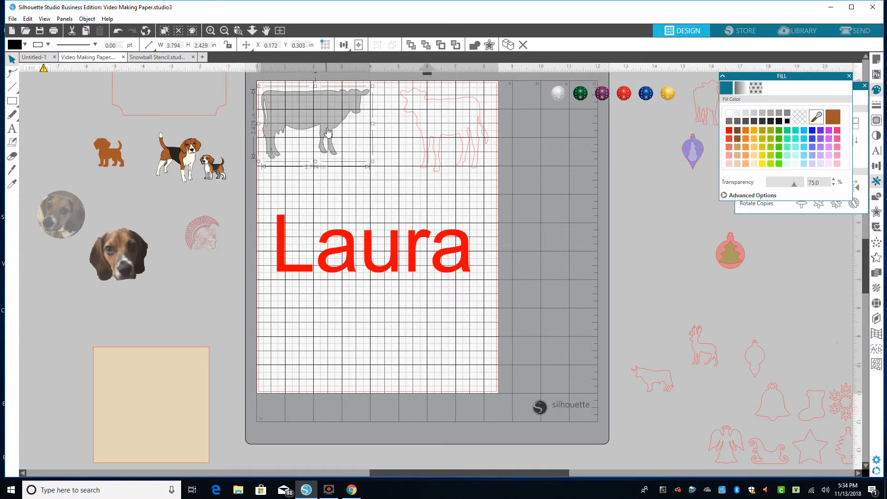
pyautogui.click(331, 130)
pyautogui.moveTo(331, 131); pyautogui.dragTo(338, 132)
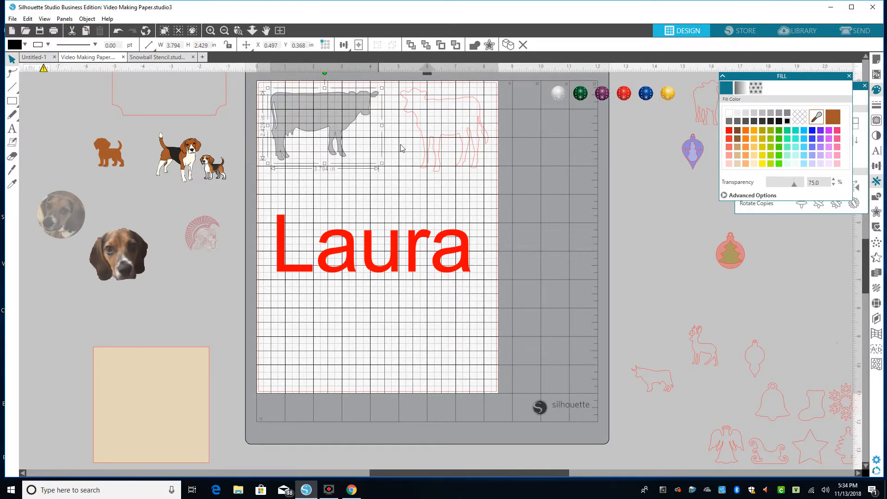
pyautogui.moveTo(424, 139); pyautogui.dragTo(420, 137)
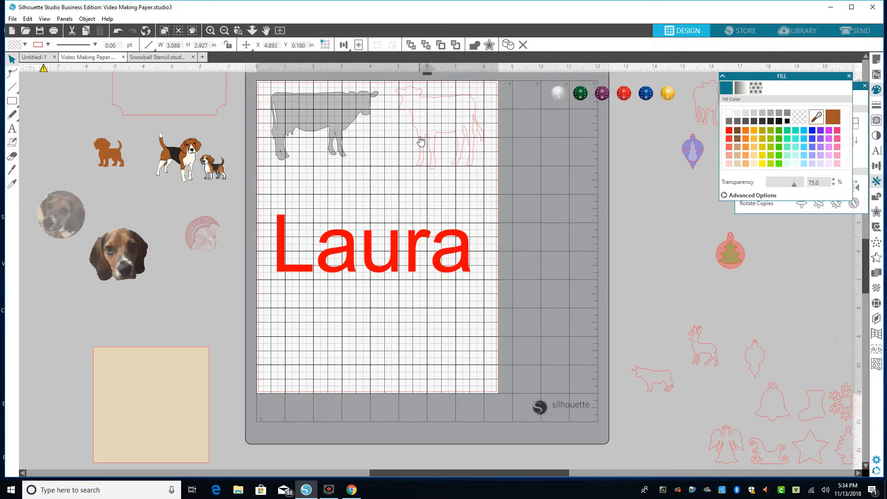
pyautogui.click(359, 218)
pyautogui.moveTo(367, 248)
pyautogui.mouseDown()
pyautogui.moveTo(368, 118)
pyautogui.moveTo(372, 248)
pyautogui.mouseUp()
pyautogui.click(397, 200)
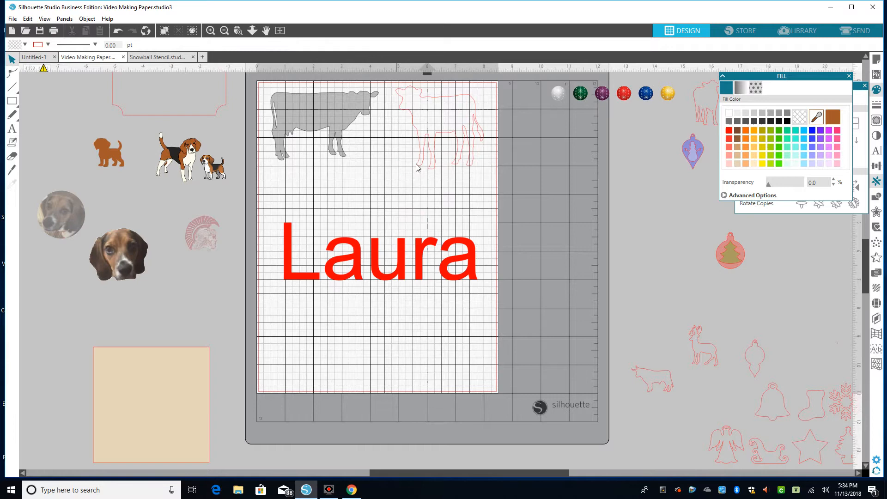
# Fill the second cow red with 75% transparency and shift the name text slightly up and left.
pyautogui.click(452, 136)
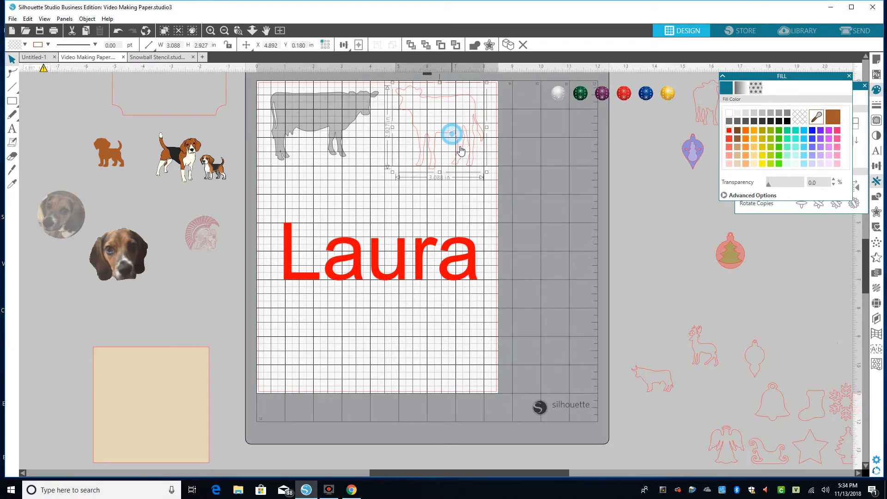
pyautogui.click(729, 131)
pyautogui.moveTo(769, 185); pyautogui.dragTo(795, 187)
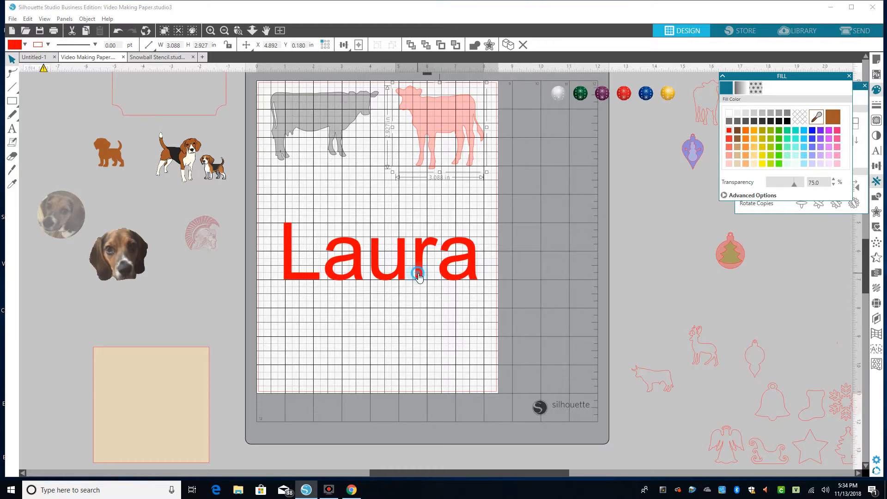
pyautogui.moveTo(418, 276); pyautogui.dragTo(392, 264)
pyautogui.click(412, 219)
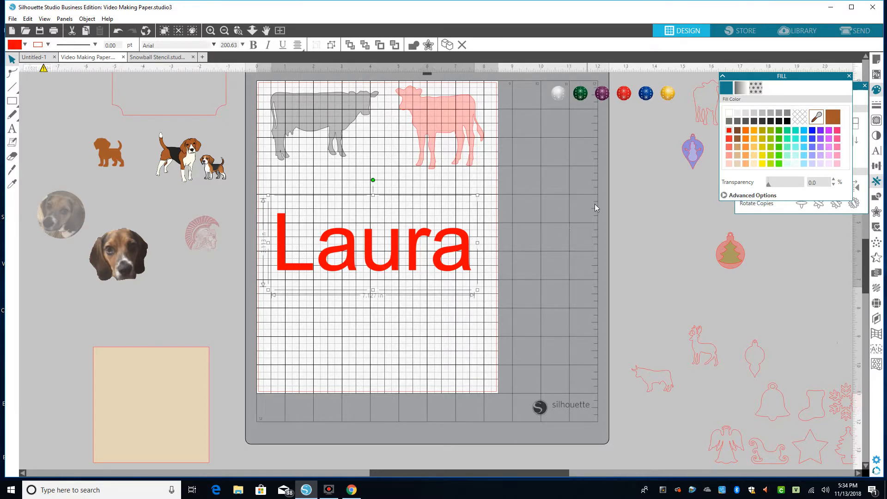
pyautogui.click(619, 191)
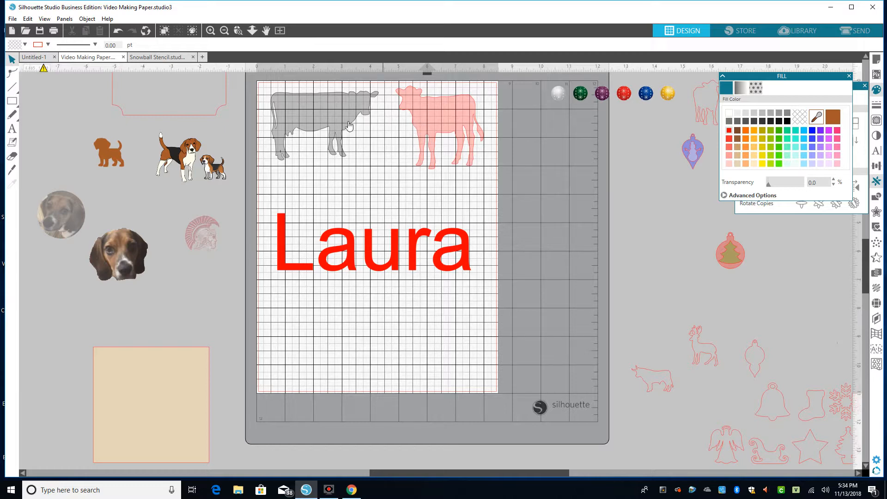
# Nudge the gray cow slightly down and move the name text into the lower part of the page.
pyautogui.moveTo(349, 127); pyautogui.dragTo(351, 133)
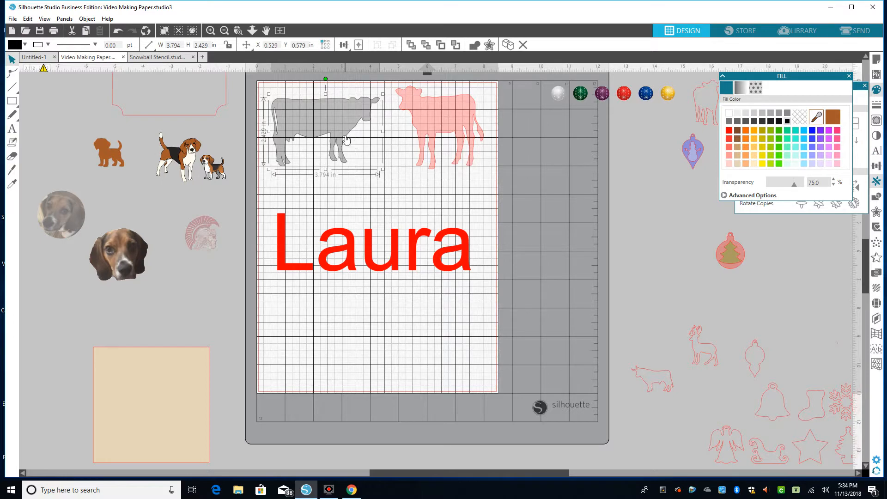
pyautogui.moveTo(347, 135); pyautogui.dragTo(350, 137)
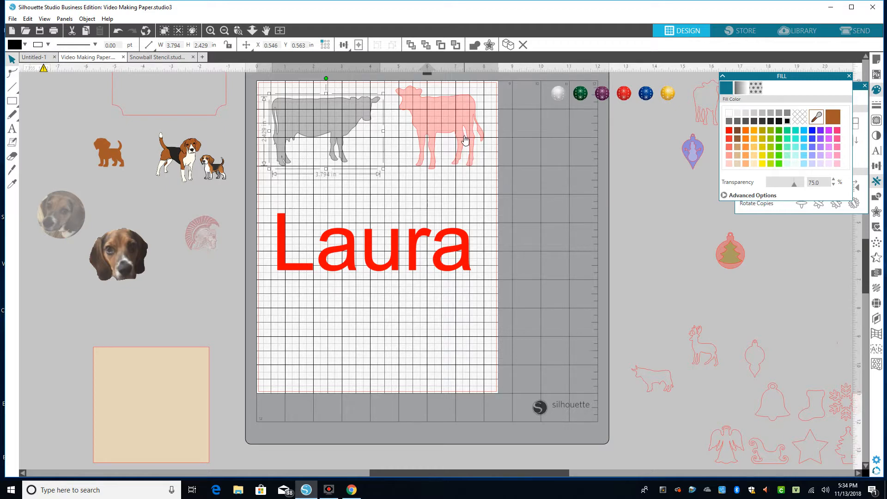
pyautogui.moveTo(388, 259); pyautogui.dragTo(391, 349)
pyautogui.click(162, 232)
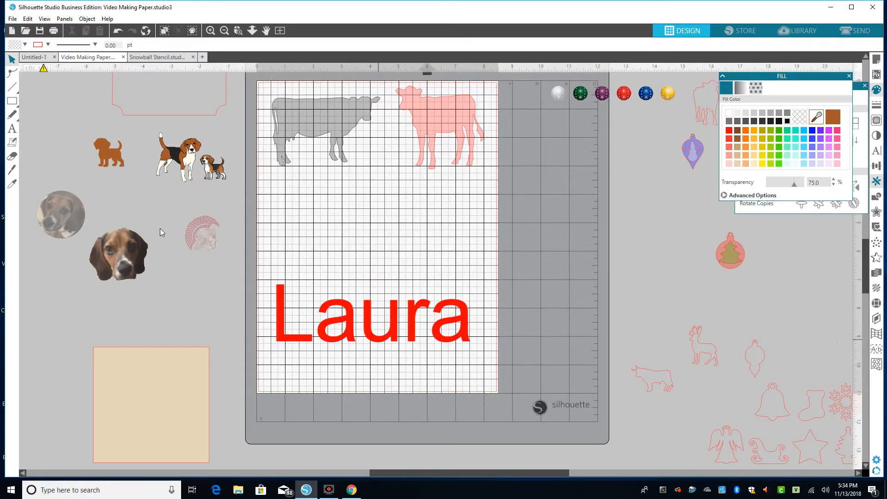
# Place the helmeted warrior head on the page at about 5.6 in wide and move the name text below it.
pyautogui.click(198, 239)
pyautogui.moveTo(286, 213); pyautogui.dragTo(494, 301)
pyautogui.moveTo(372, 232); pyautogui.dragTo(396, 221)
pyautogui.moveTo(462, 331); pyautogui.dragTo(446, 416)
pyautogui.click(351, 269)
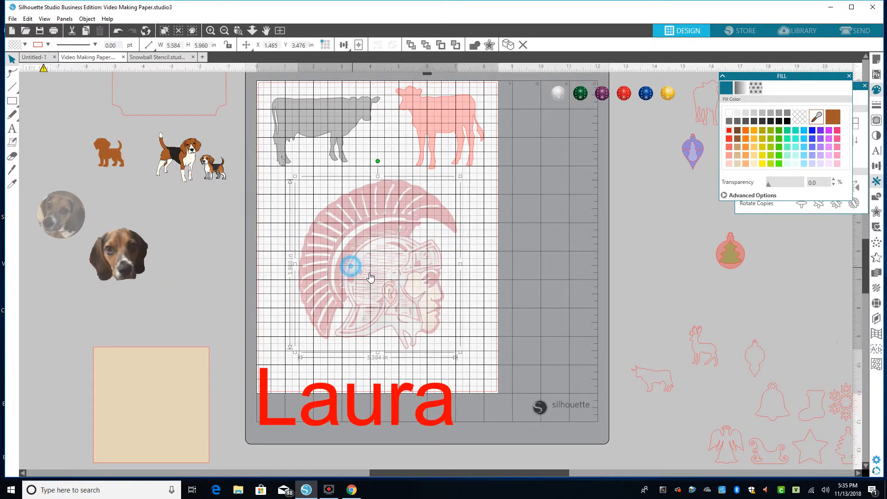
# Shrink the warrior head to about 1.6 in wide, move it off the page, and close the Fill and Replicate panels.
pyautogui.moveTo(460, 353); pyautogui.dragTo(680, 233)
pyautogui.click(320, 205)
pyautogui.click(849, 76)
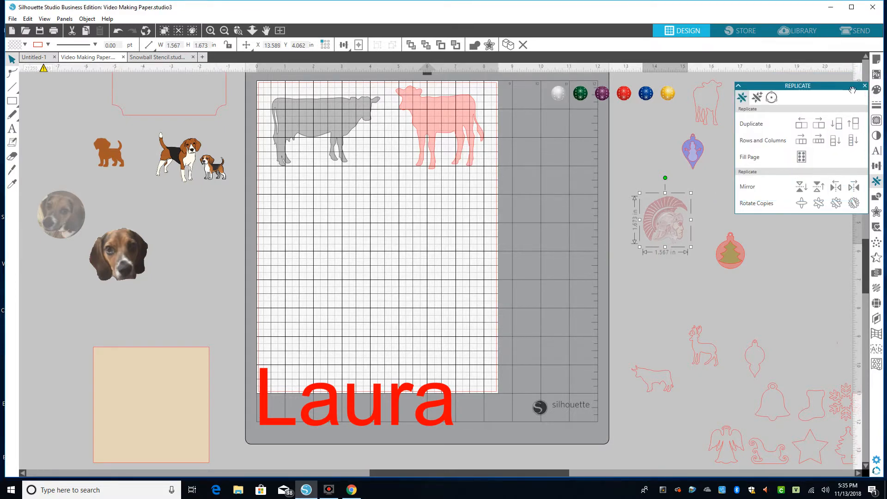
pyautogui.click(865, 86)
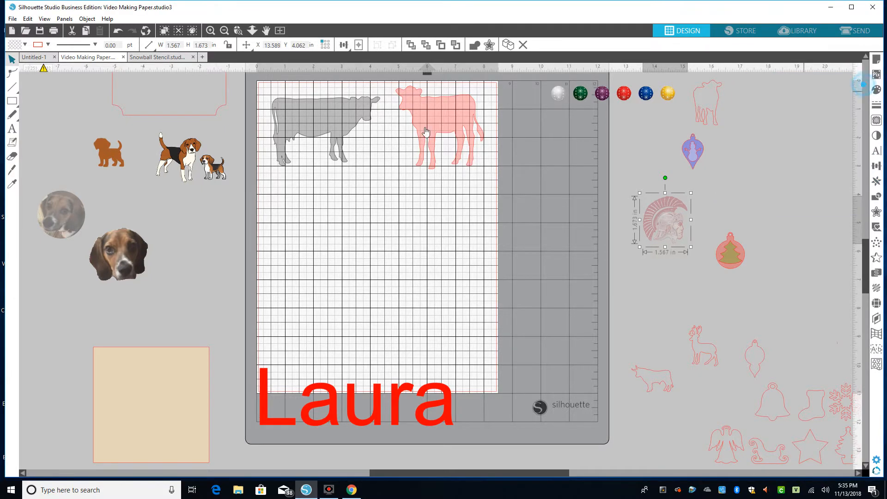
# Move the red cow off the page and shrink the gray cow to a small figure in the page's upper-left corner.
pyautogui.moveTo(420, 134); pyautogui.dragTo(787, 135)
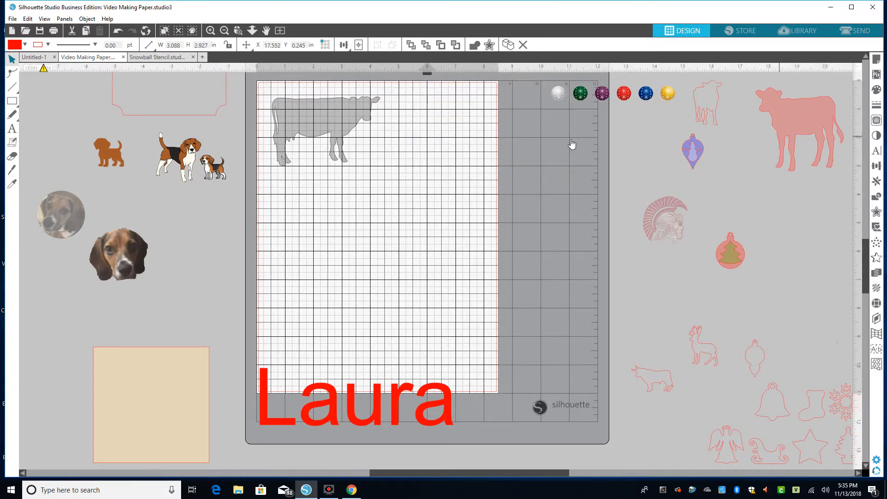
pyautogui.click(342, 134)
pyautogui.moveTo(383, 170); pyautogui.dragTo(290, 104)
# Delete the name text from the bottom of the page.
pyautogui.click(433, 405)
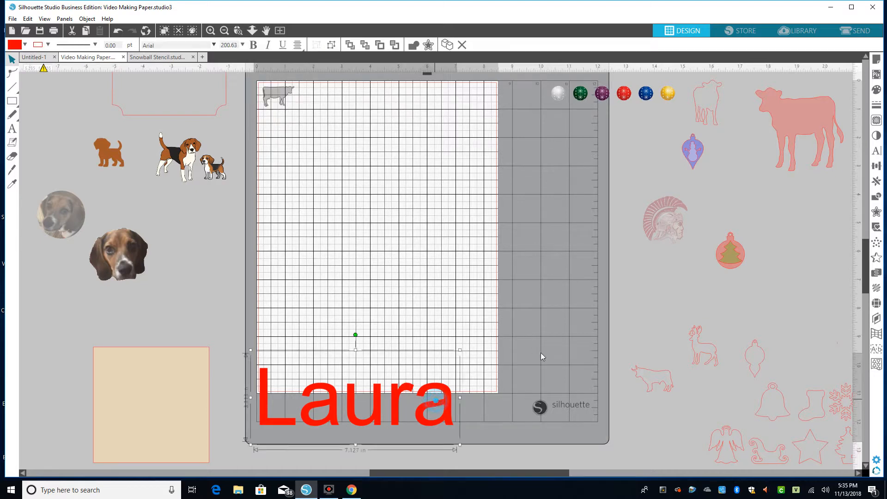
pyautogui.press('Delete')
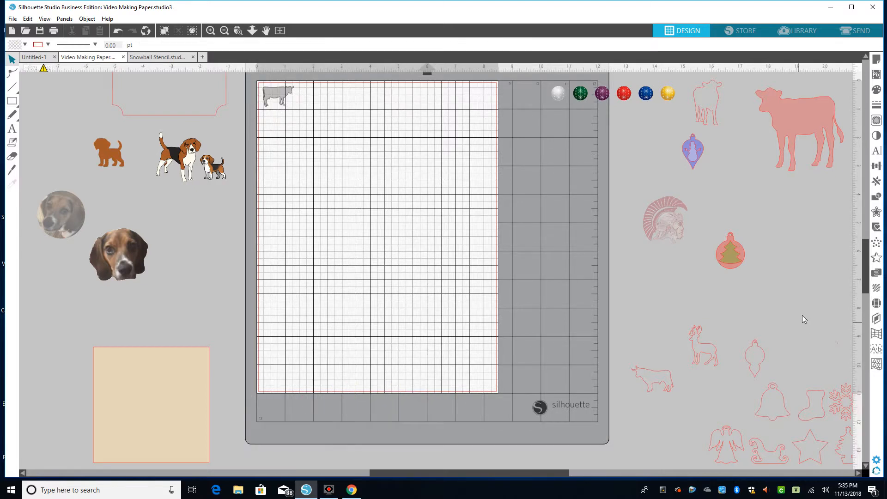
# Set up advanced replication of the small gray cow with custom X and Y offsets of 1.5 in.
pyautogui.click(876, 181)
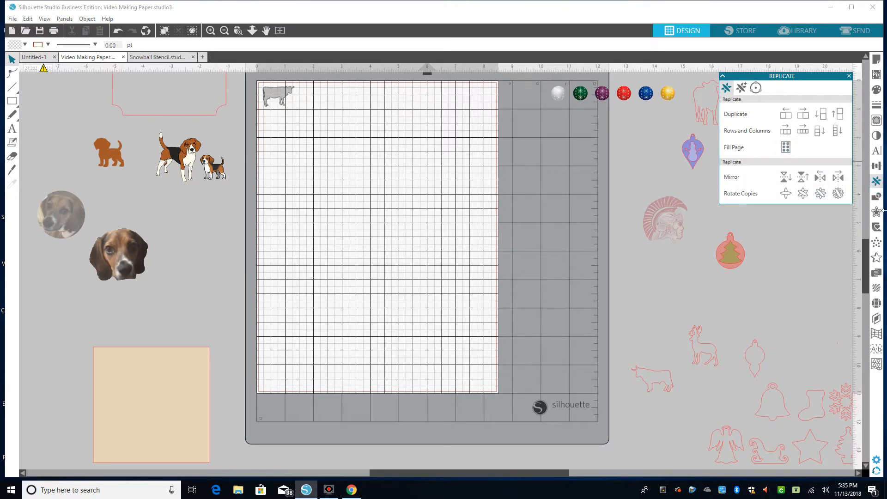
pyautogui.click(741, 89)
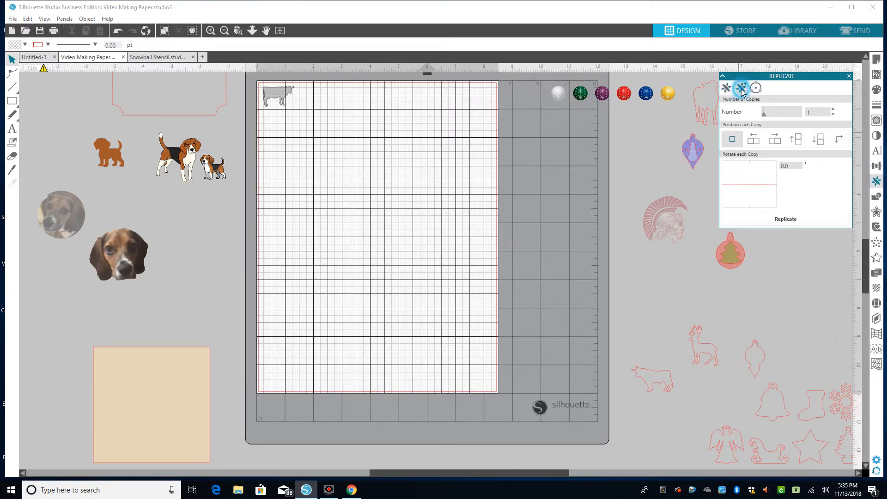
pyautogui.click(839, 140)
pyautogui.click(280, 95)
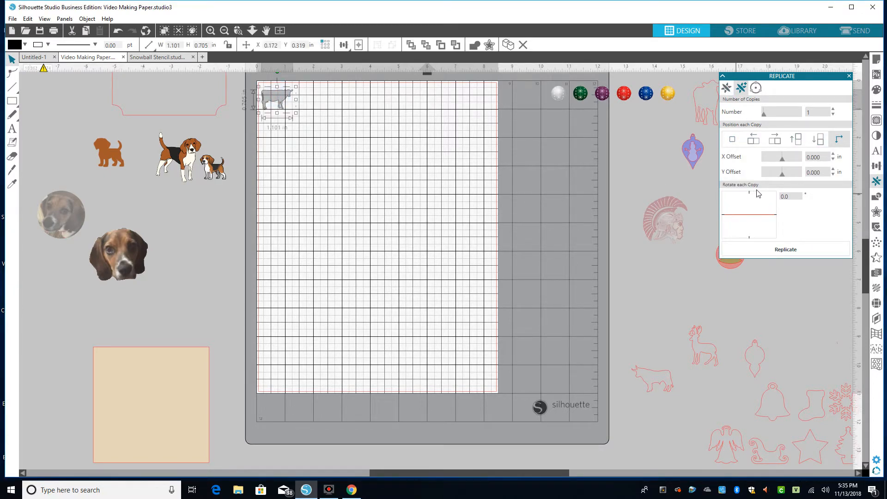
pyautogui.click(825, 158)
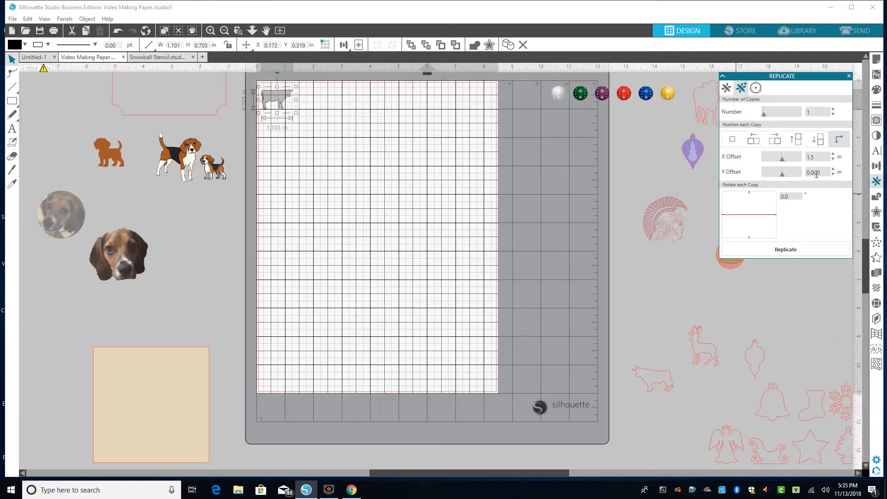
pyautogui.press('Tab')
pyautogui.write('1.5')
pyautogui.press('Tab')
# Try replicating the small gray cow at the diagonal offset and undo the result.
pyautogui.click(798, 250)
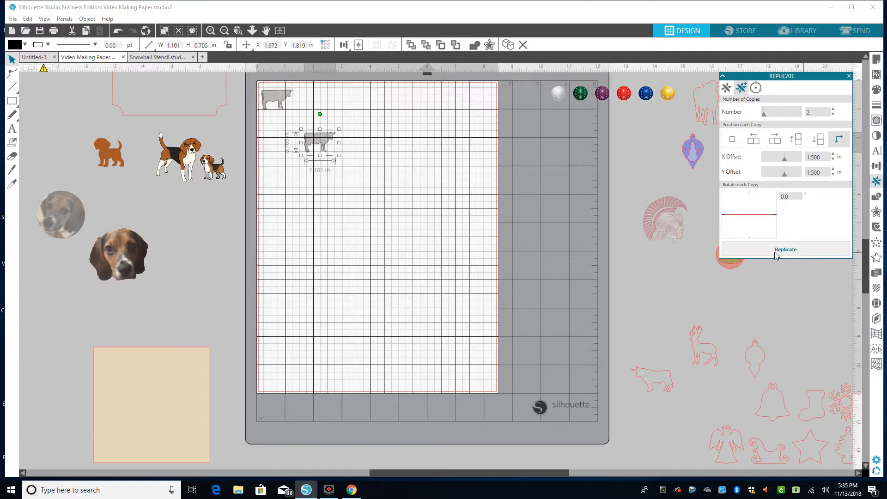
pyautogui.click(441, 206)
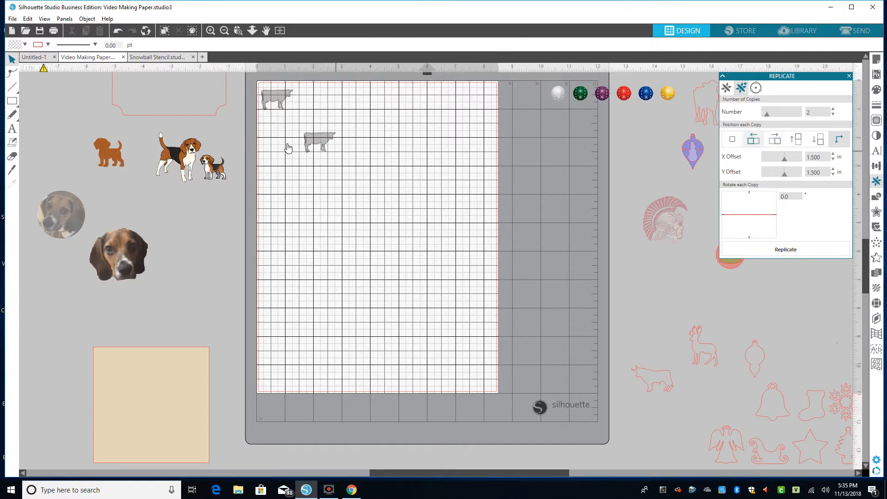
pyautogui.click(118, 31)
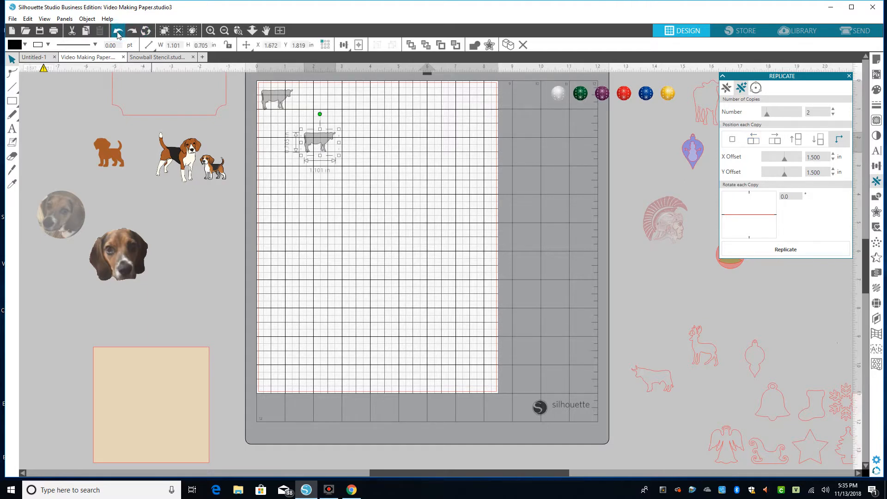
pyautogui.click(118, 31)
pyautogui.hotkey('ctrl', 'z')
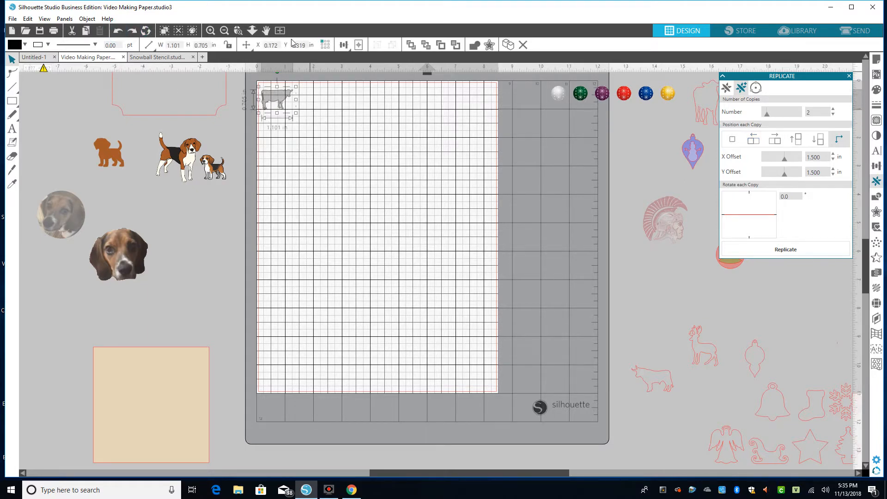
# Replicate the small gray cow as 2 copies stepping diagonally down the page.
pyautogui.click(833, 115)
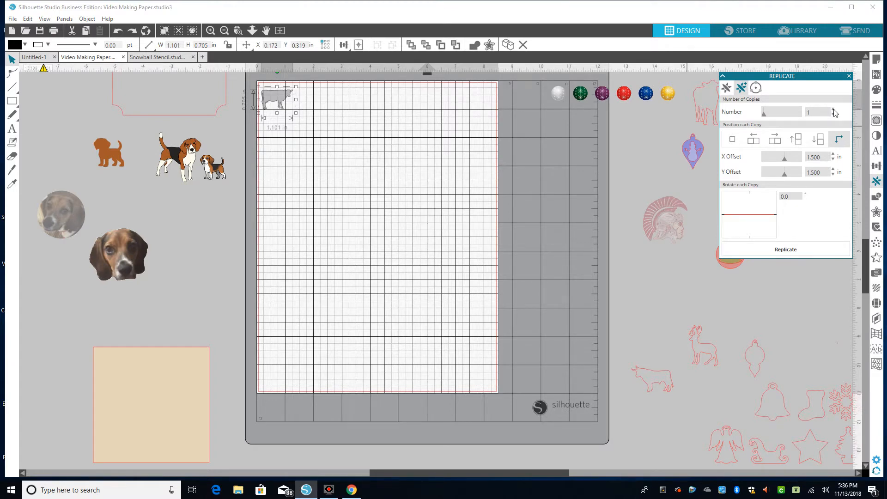
pyautogui.click(834, 109)
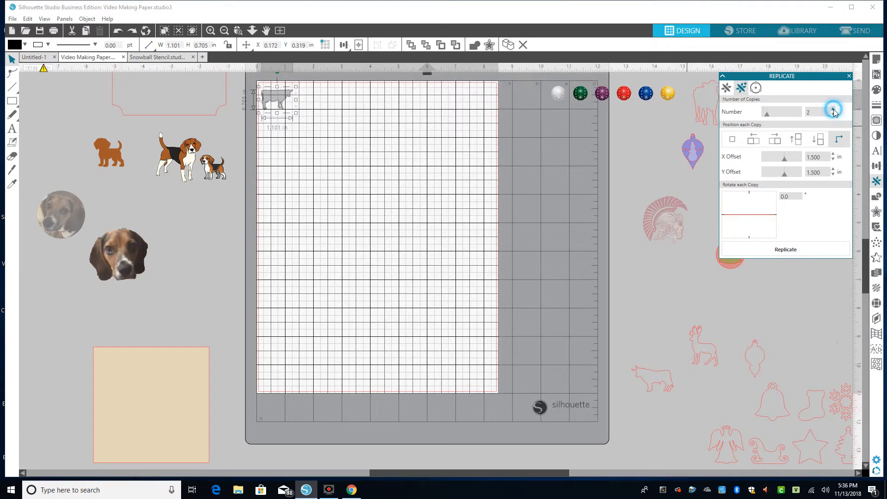
pyautogui.click(804, 250)
pyautogui.click(430, 209)
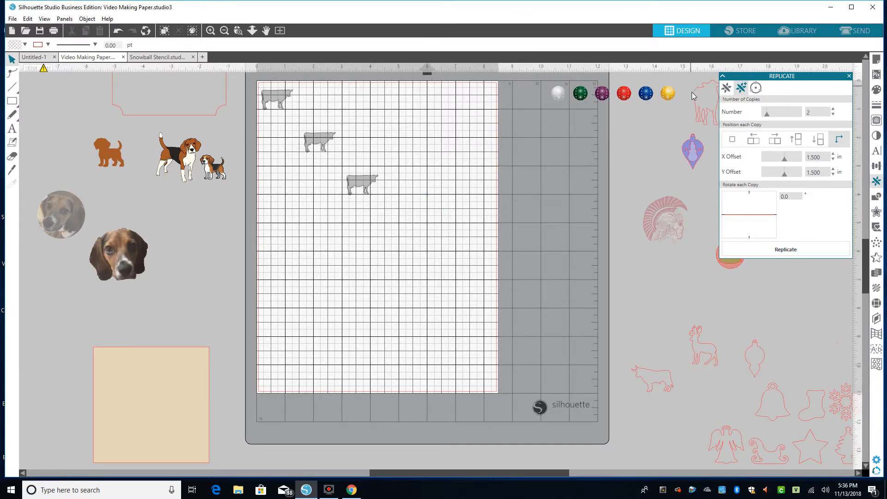
# Place the small front-facing cow outline near the page's left edge and fill it black at 71% transparency.
pyautogui.moveTo(693, 99); pyautogui.dragTo(280, 175)
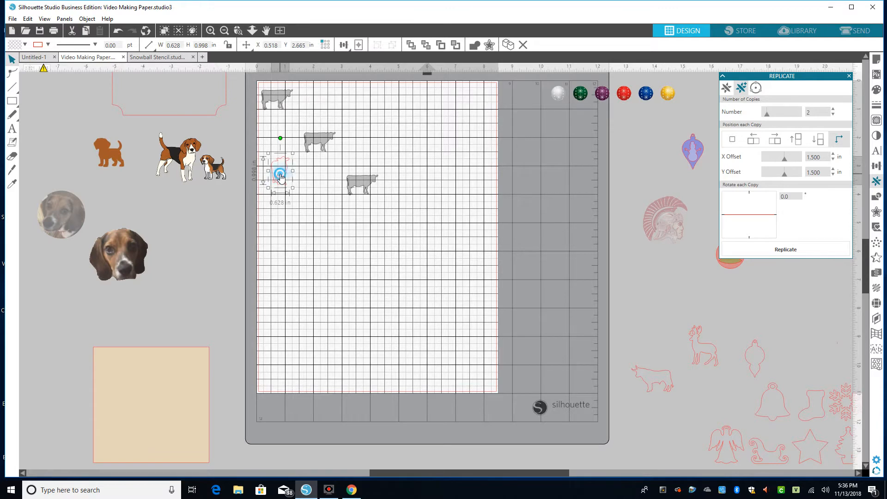
pyautogui.click(876, 89)
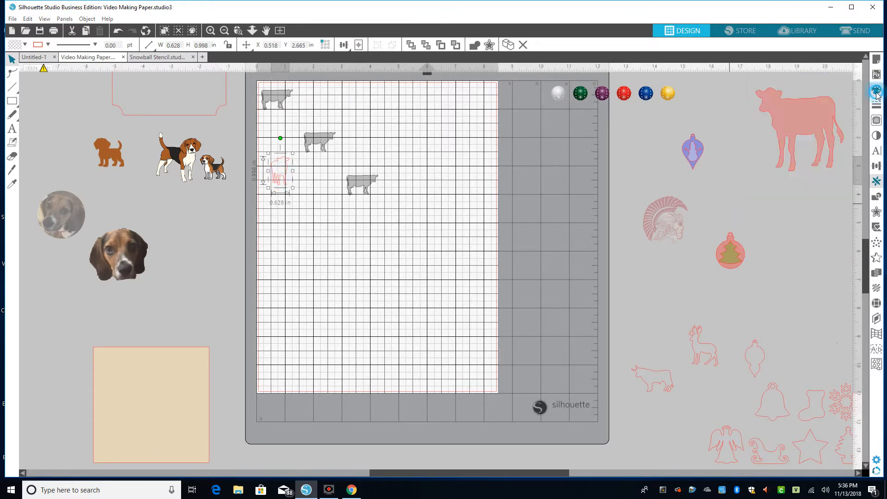
pyautogui.click(787, 121)
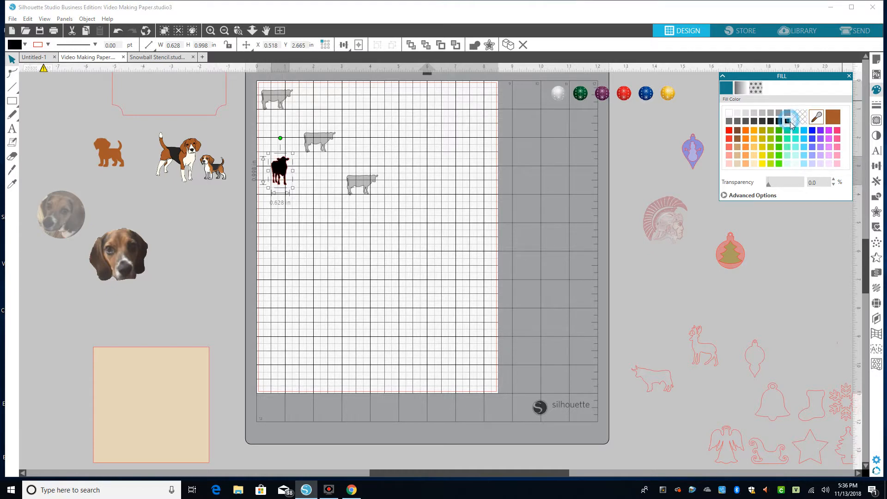
pyautogui.moveTo(769, 185); pyautogui.dragTo(793, 184)
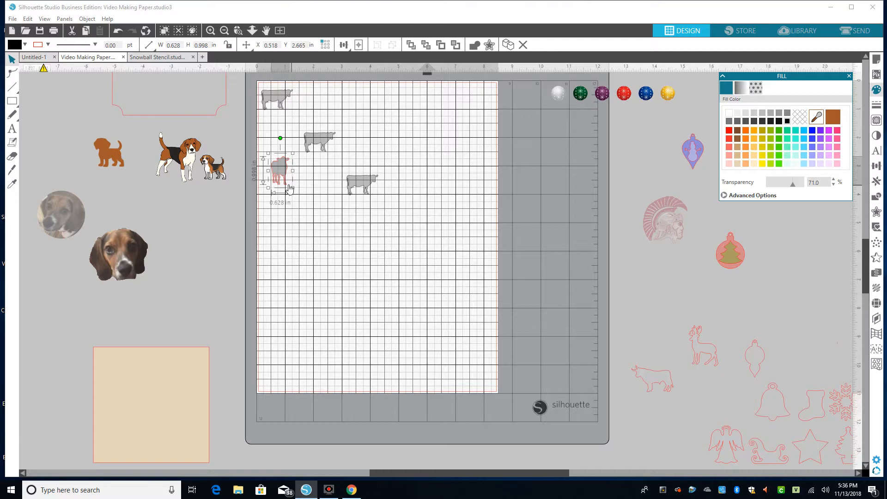
# Set the front-facing cow's line color to black.
pyautogui.click(880, 106)
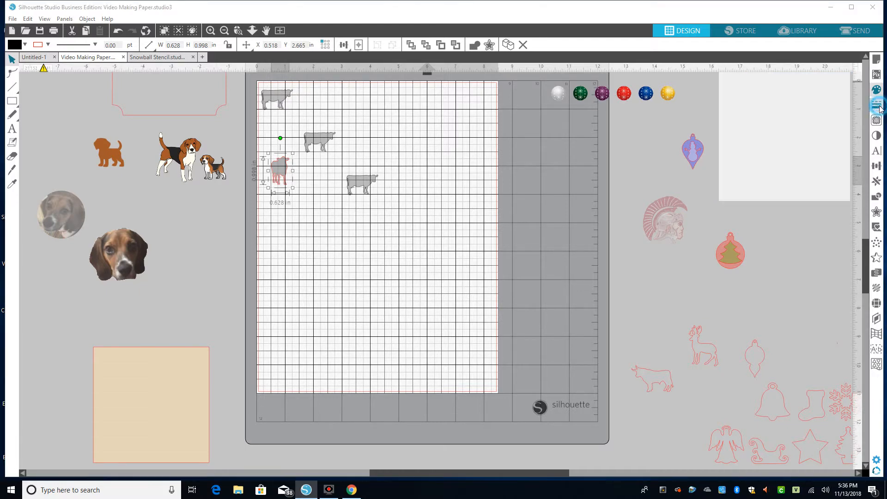
pyautogui.click(742, 89)
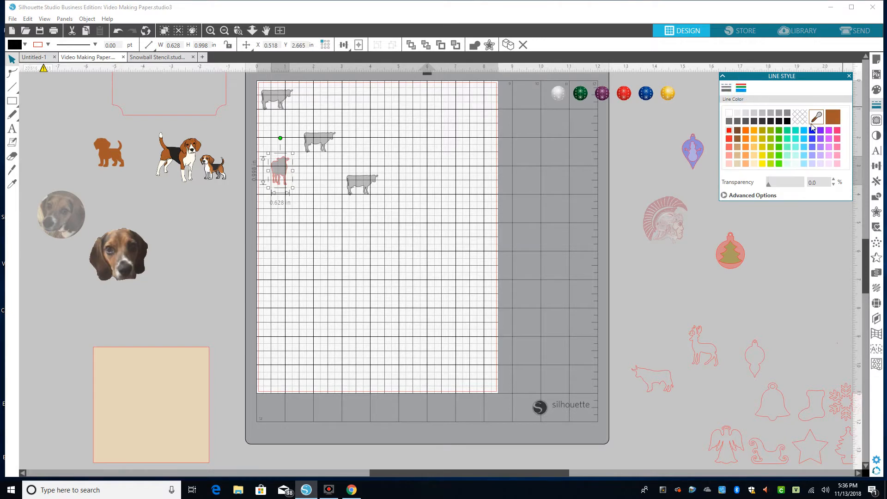
pyautogui.click(787, 121)
# Replicate the front-facing cow as 2 diagonal copies with X and Y offsets of 1.5 in.
pyautogui.click(876, 181)
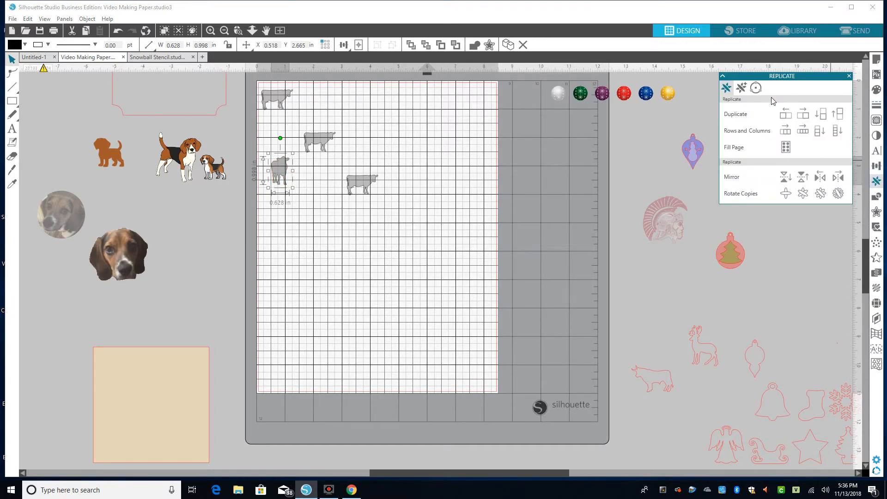
pyautogui.click(741, 88)
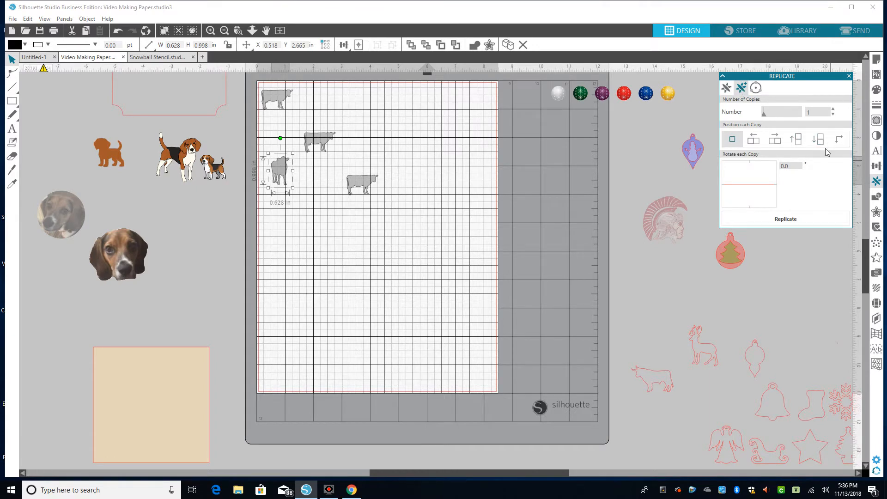
pyautogui.click(838, 143)
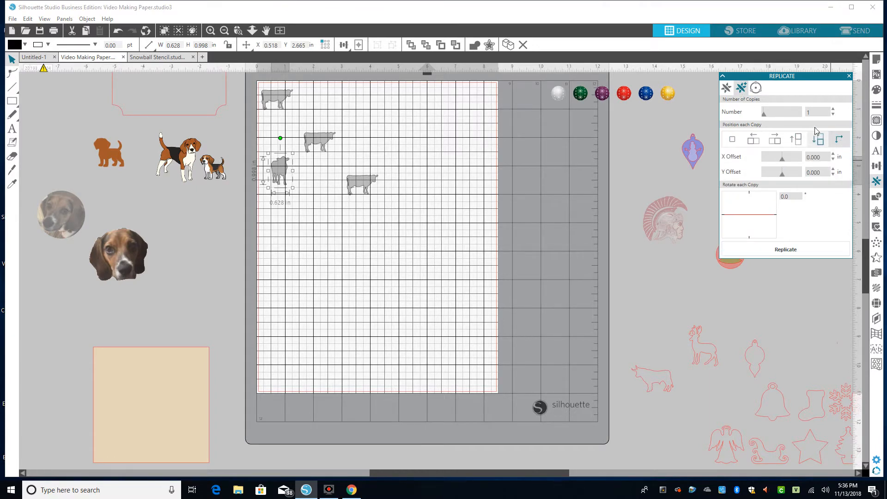
pyautogui.doubleClick(820, 117)
pyautogui.doubleClick(825, 159)
pyautogui.write('1.5')
pyautogui.press('Tab')
pyautogui.click(769, 249)
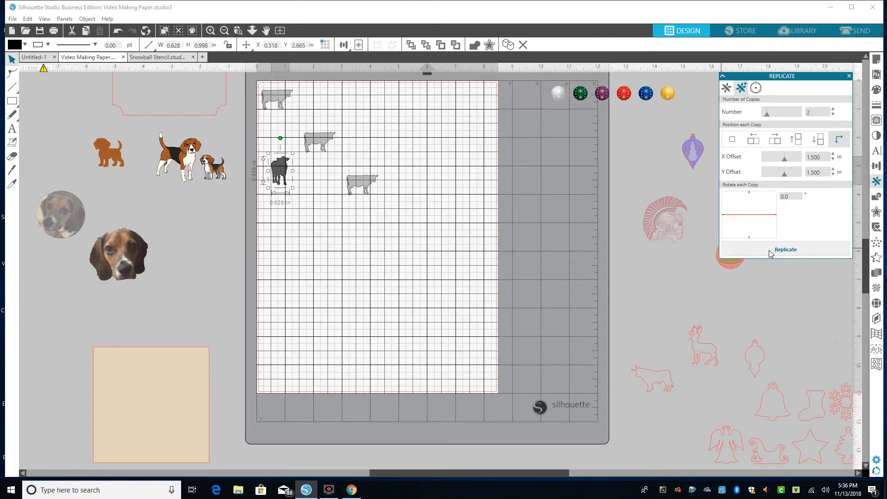
pyautogui.click(469, 217)
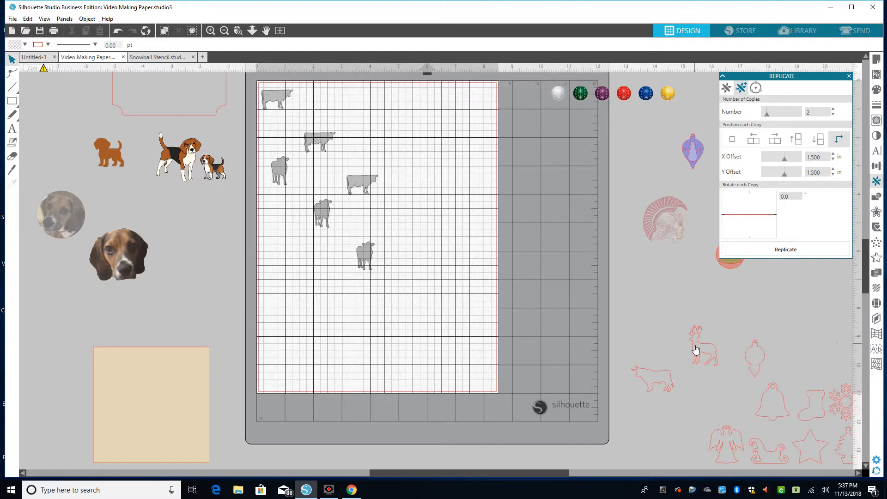
# Place the deer outline below the front-facing cow and replicate it as 2 diagonal copies with a 2 in X offset.
pyautogui.moveTo(693, 352); pyautogui.dragTo(277, 273)
pyautogui.moveTo(308, 298); pyautogui.dragTo(311, 300)
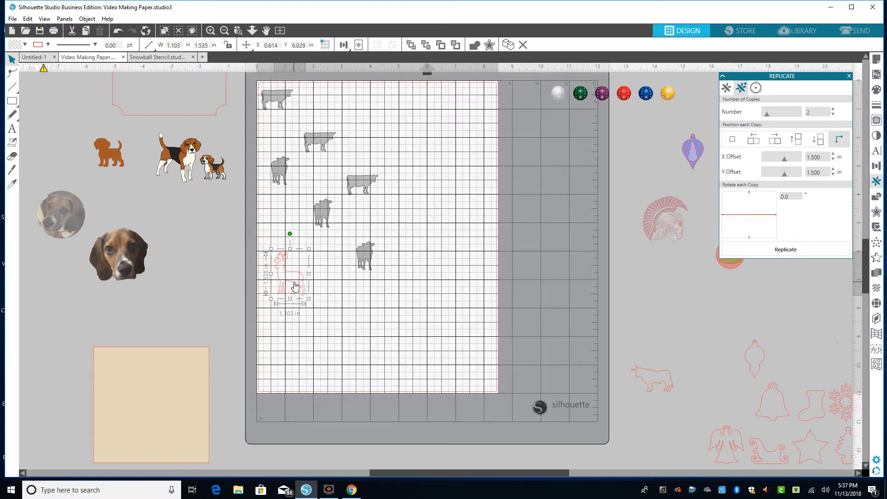
pyautogui.doubleClick(822, 157)
pyautogui.write('2')
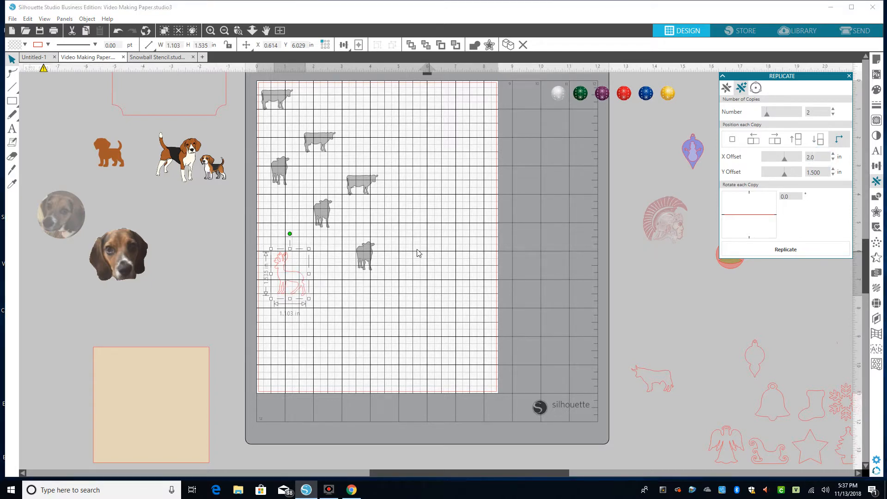
pyautogui.click(806, 252)
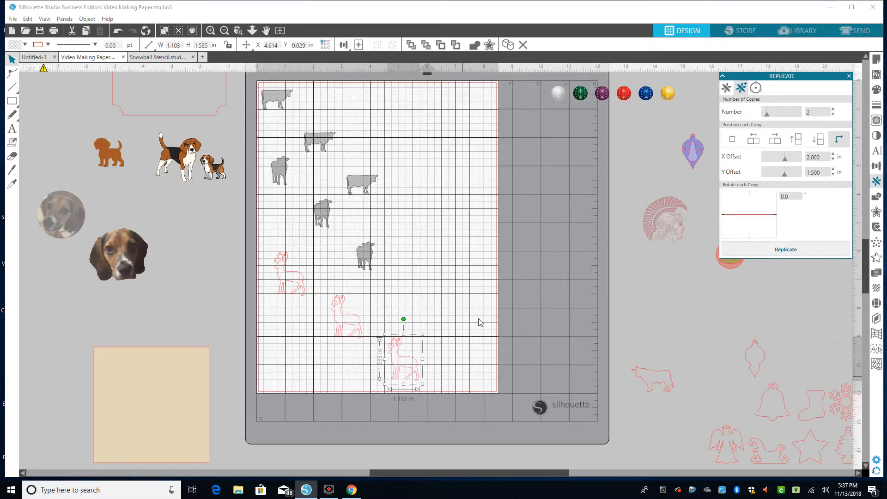
pyautogui.click(478, 256)
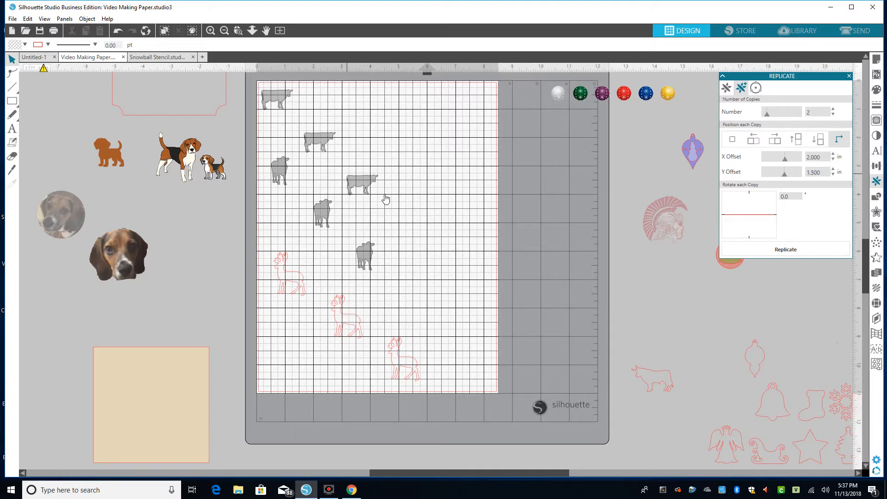
# Move the lowest deer to the upper-right area of the page and the row of colored ornament balls off the mat.
pyautogui.click(473, 167)
pyautogui.moveTo(390, 353); pyautogui.dragTo(449, 135)
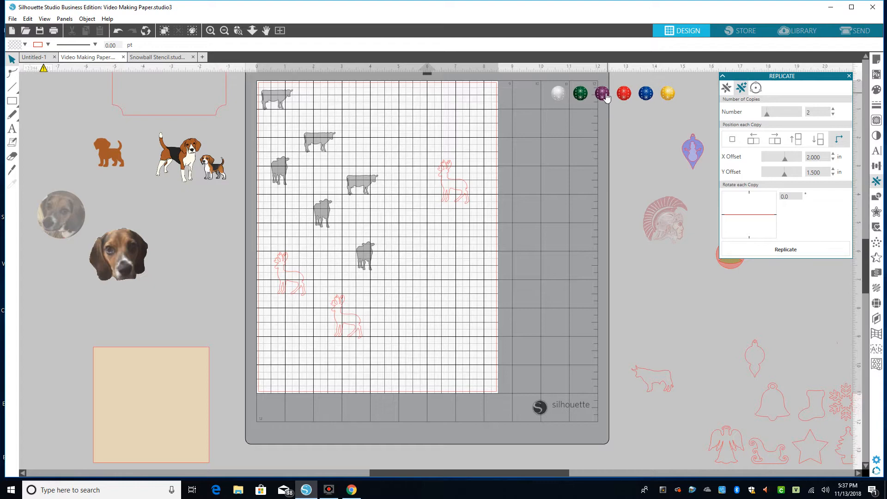
pyautogui.moveTo(602, 94)
pyautogui.mouseDown()
pyautogui.moveTo(656, 93)
pyautogui.moveTo(628, 107)
pyautogui.moveTo(600, 97)
pyautogui.mouseUp()
pyautogui.click(626, 122)
pyautogui.moveTo(543, 85); pyautogui.dragTo(732, 90)
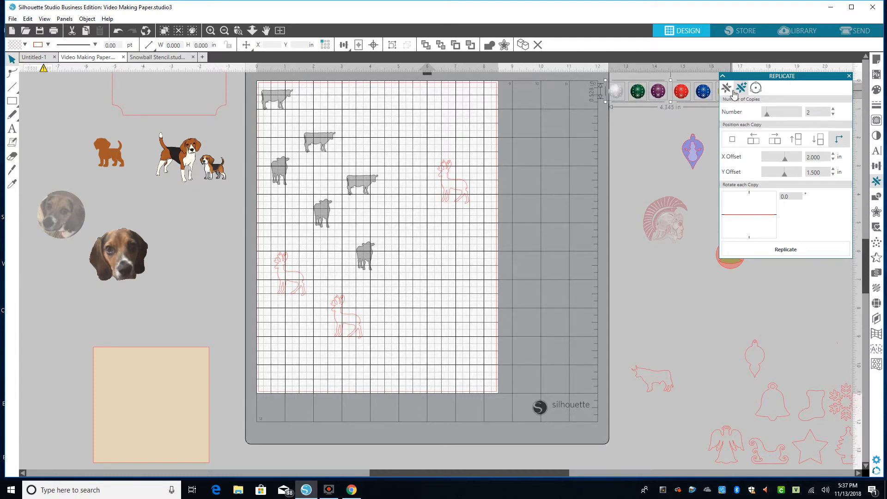
pyautogui.click(465, 226)
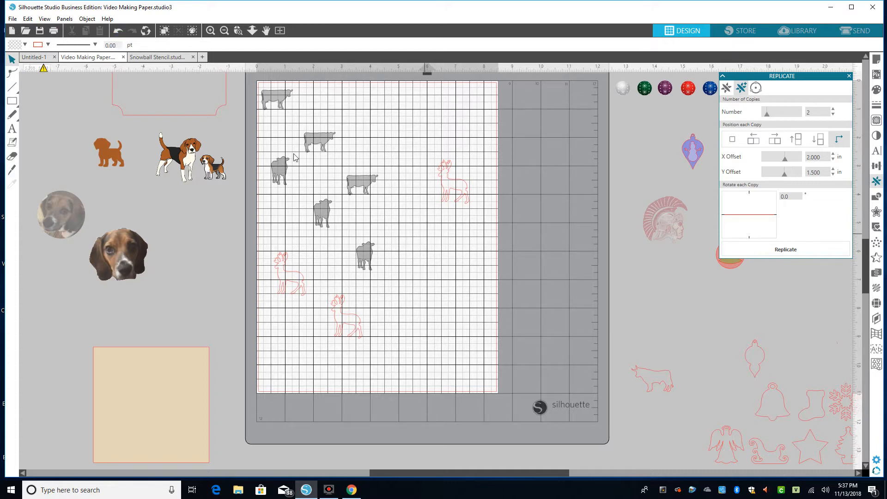
# Delete the four replicated cow copies and move the original side-view cow off the page.
pyautogui.click(322, 140)
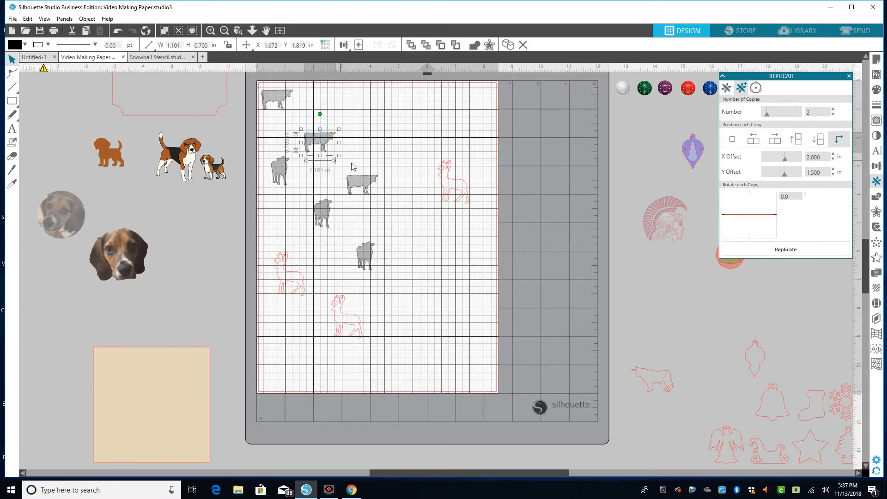
pyautogui.keyDown('shift'); pyautogui.click(362, 185); pyautogui.keyUp('shift')
pyautogui.keyDown('shift'); pyautogui.click(322, 212); pyautogui.keyUp('shift')
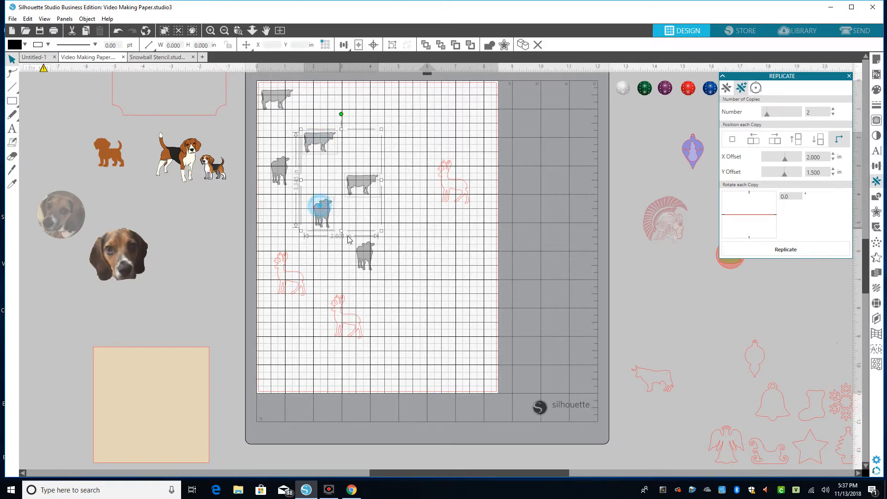
pyautogui.keyDown('shift'); pyautogui.click(365, 254); pyautogui.keyUp('shift')
pyautogui.press('Delete')
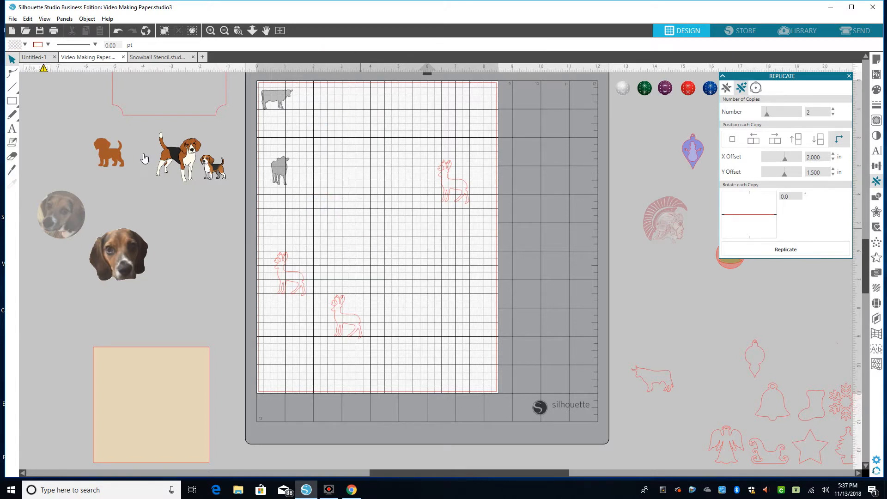
pyautogui.moveTo(280, 98); pyautogui.dragTo(648, 128)
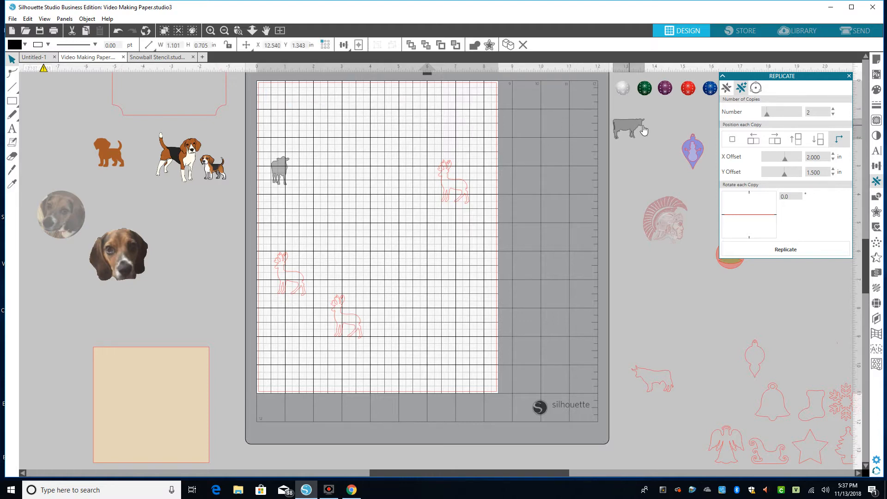
# Move the front-facing cow and one deer outline off the page, and delete the two other deer copies.
pyautogui.moveTo(291, 182); pyautogui.dragTo(650, 172)
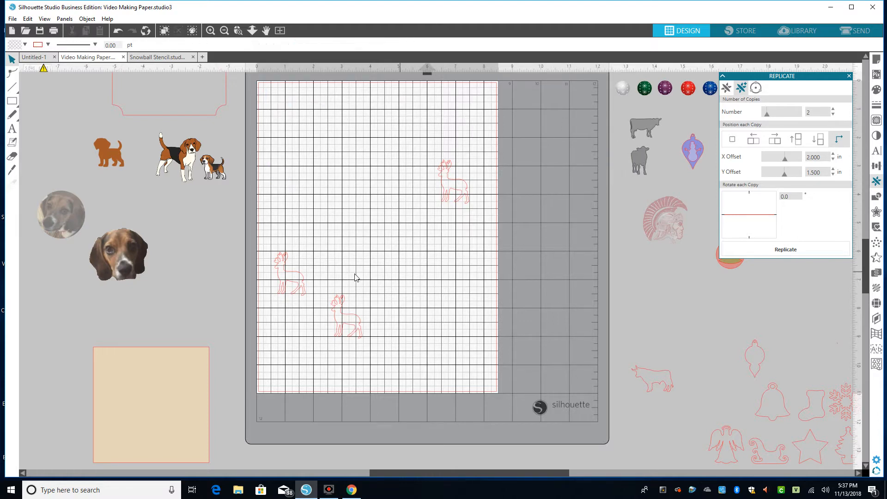
pyautogui.click(280, 277)
pyautogui.moveTo(280, 277); pyautogui.dragTo(640, 277)
pyautogui.click(314, 296)
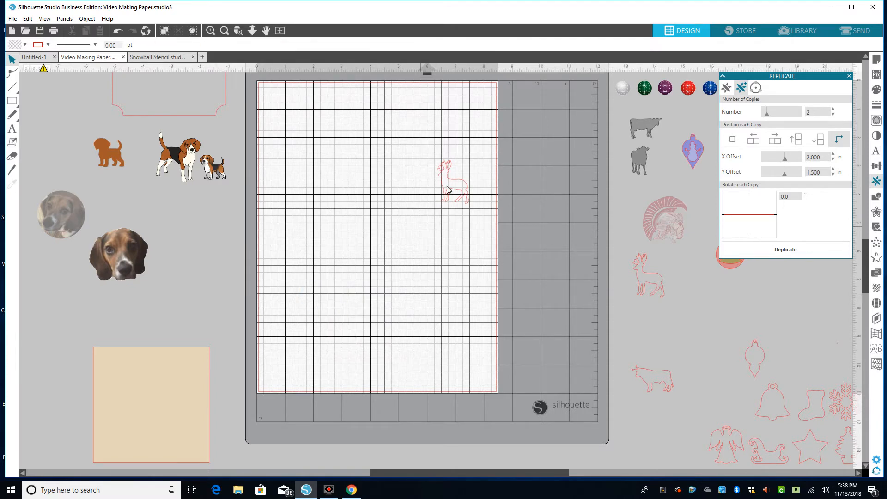
pyautogui.moveTo(452, 187); pyautogui.dragTo(717, 327)
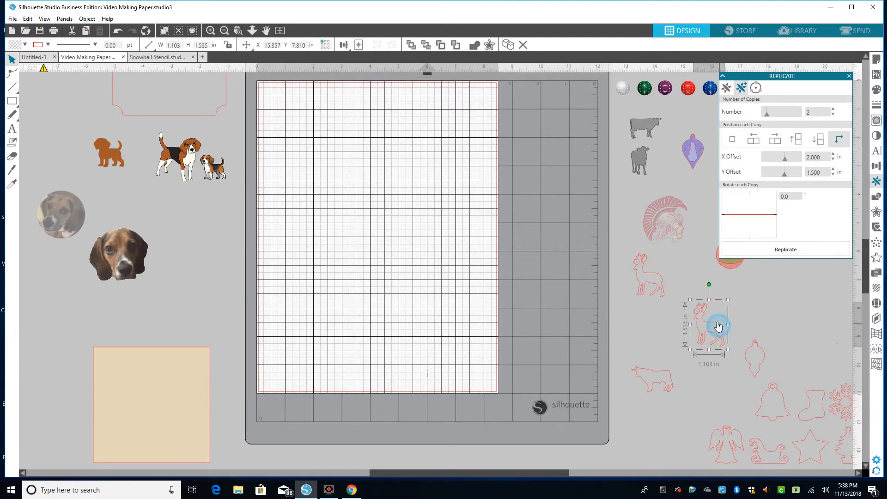
pyautogui.press('Delete')
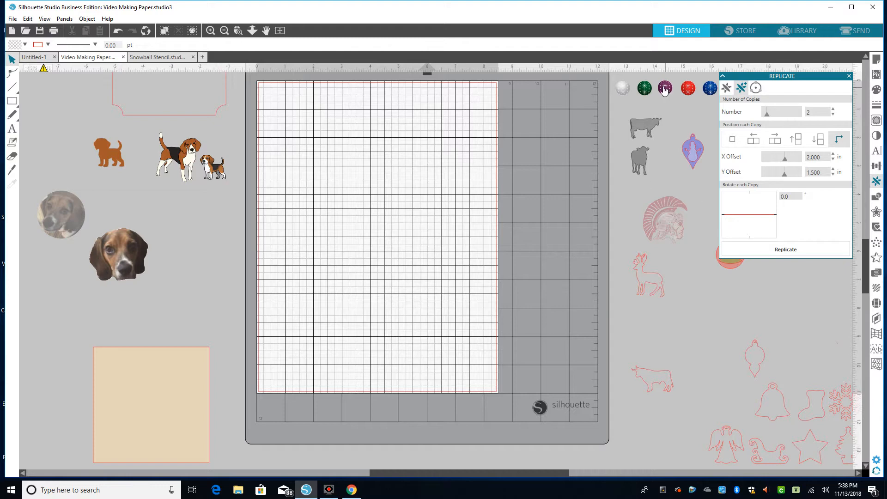
# Place the green ornament ball in the page's upper-left corner and try replicating it as 10 diagonal copies with 1.75 in X and Y offsets.
pyautogui.moveTo(644, 87); pyautogui.dragTo(271, 95)
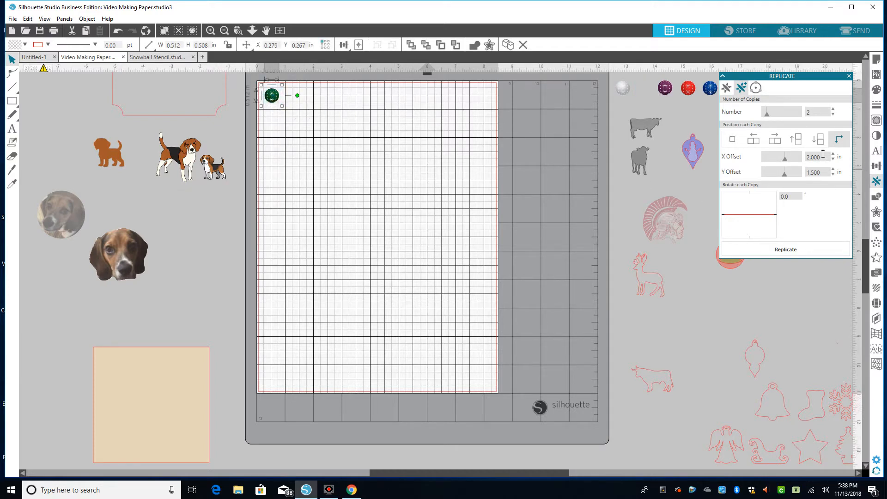
pyautogui.doubleClick(820, 115)
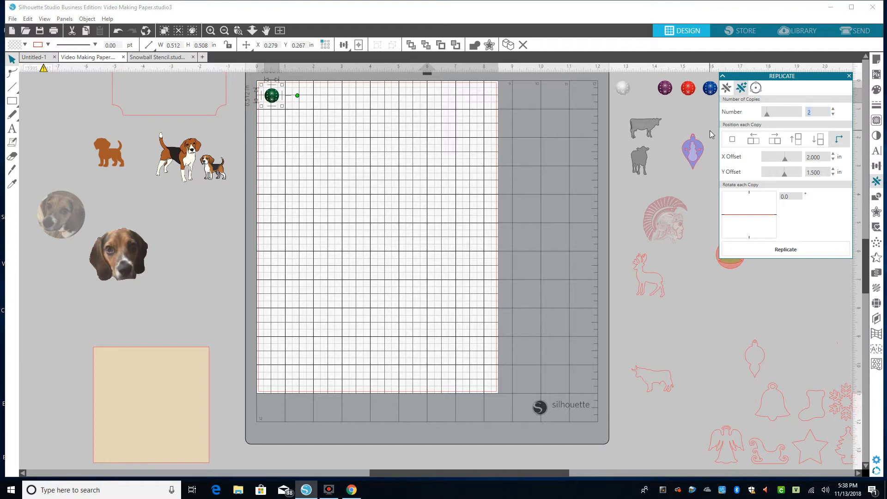
pyautogui.write('10')
pyautogui.doubleClick(817, 157)
pyautogui.write('1')
pyautogui.doubleClick(816, 171)
pyautogui.write('1.')
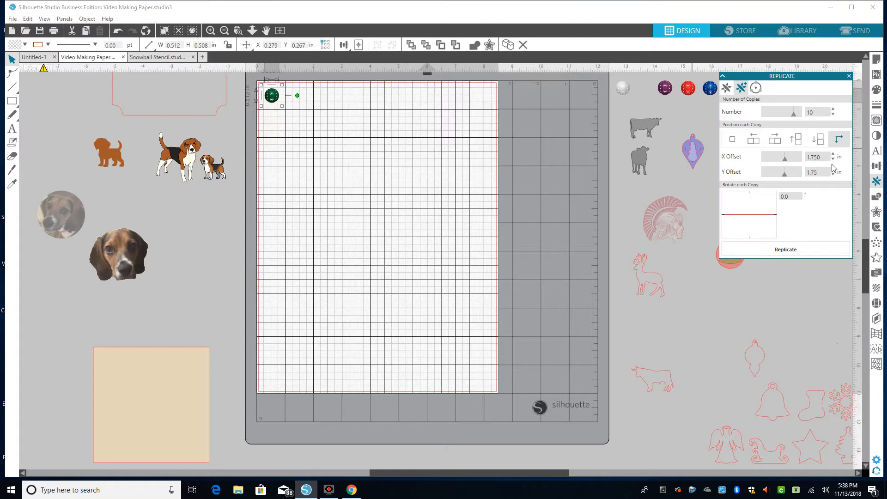
pyautogui.click(797, 250)
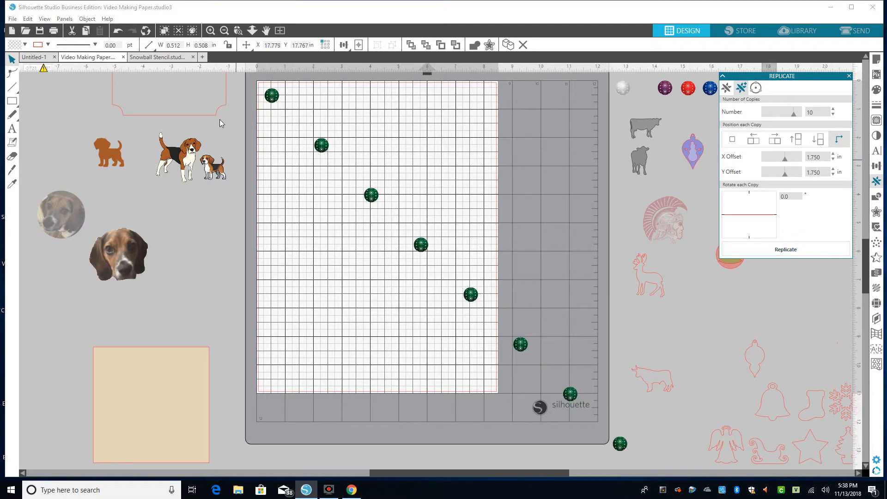
pyautogui.click(117, 32)
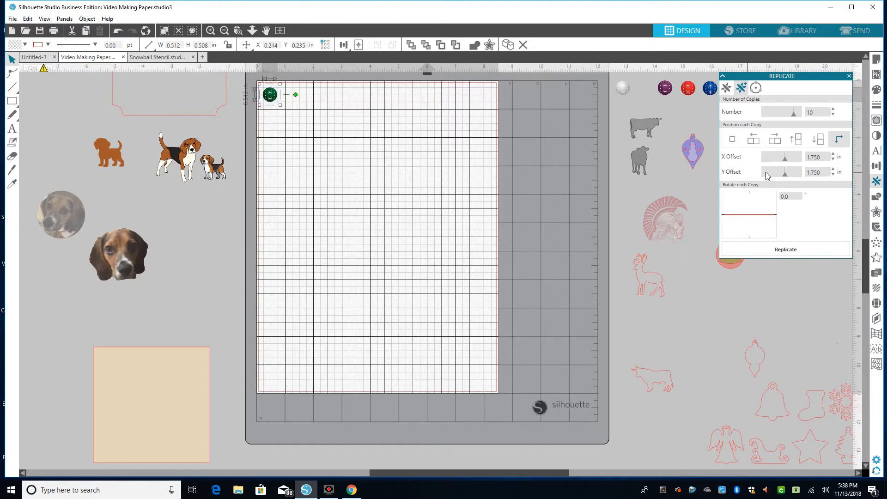
# Set the replication to 5 copies with 1 in X and Y offsets and a 45° rotation for each copy.
pyautogui.doubleClick(821, 158)
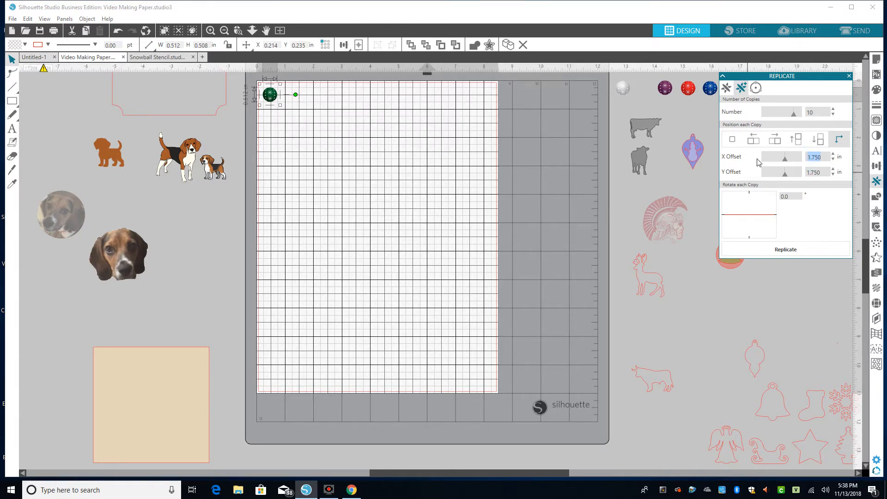
pyautogui.write('.1')
pyautogui.doubleClick(824, 158)
pyautogui.write('1')
pyautogui.doubleClick(822, 171)
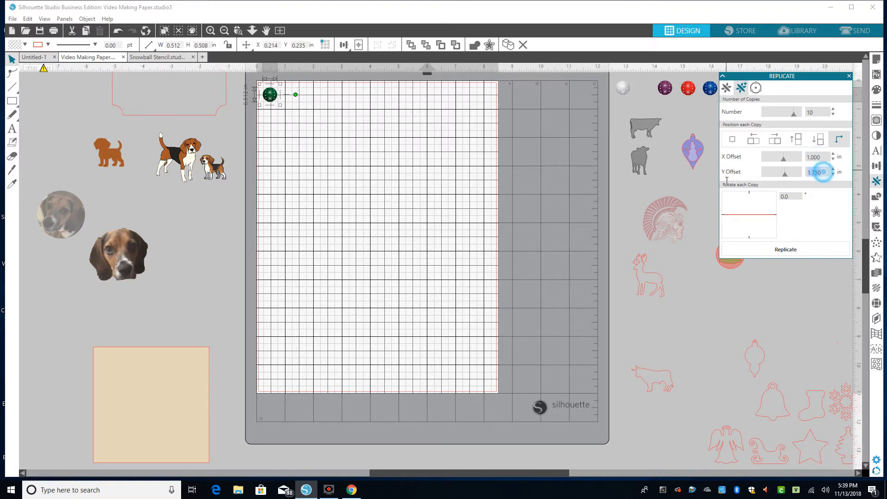
pyautogui.write('1')
pyautogui.doubleClick(812, 113)
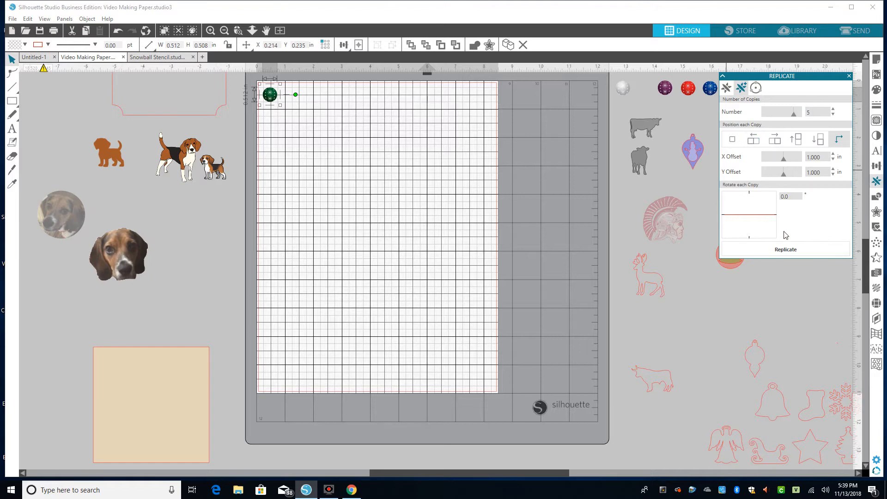
pyautogui.moveTo(775, 218); pyautogui.dragTo(776, 238)
# Enlarge the green ornament to about 1.14 in wide and replicate it diagonally with the number of copies set to 3.
pyautogui.moveTo(279, 106)
pyautogui.mouseDown()
pyautogui.moveTo(297, 132)
pyautogui.moveTo(285, 108)
pyautogui.mouseUp()
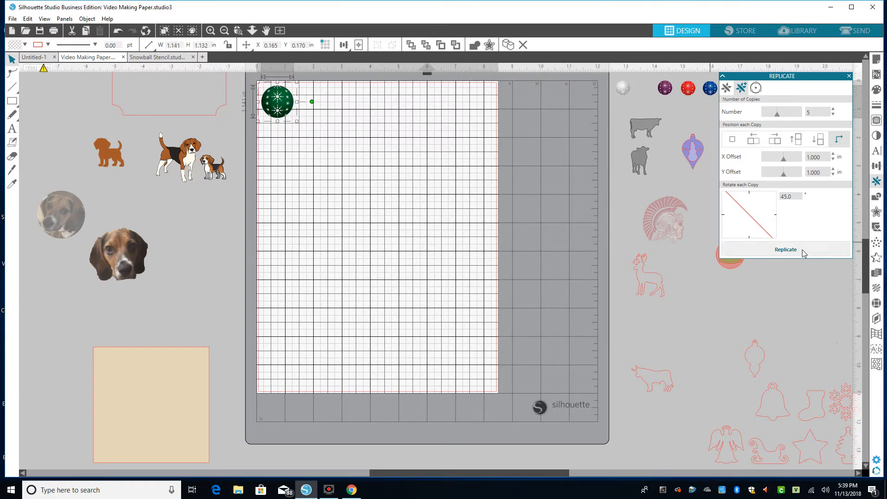
pyautogui.click(812, 114)
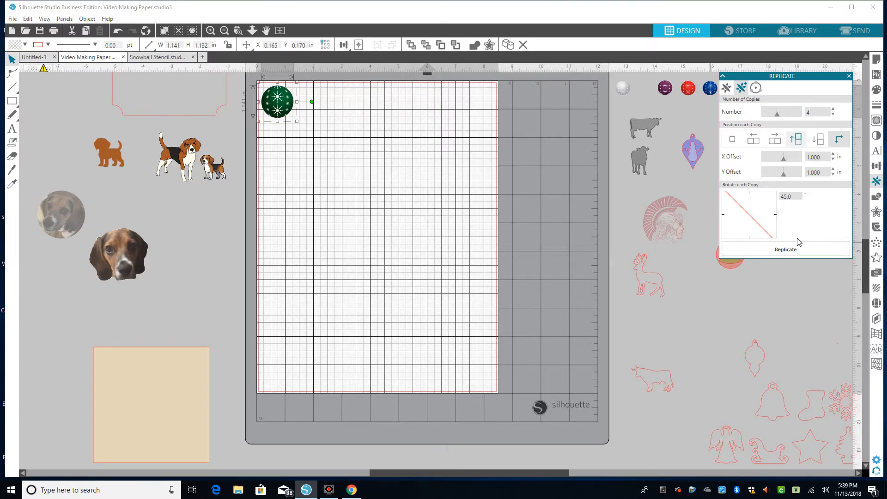
pyautogui.doubleClick(827, 110)
pyautogui.click(785, 250)
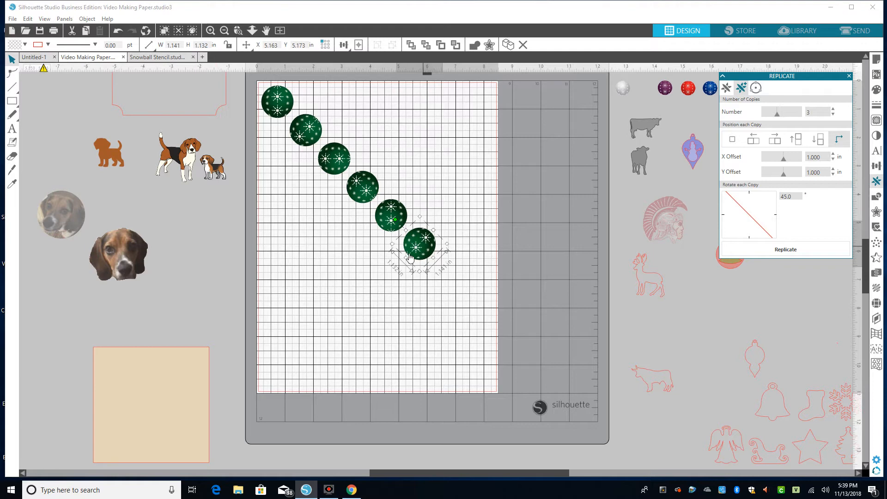
pyautogui.click(393, 282)
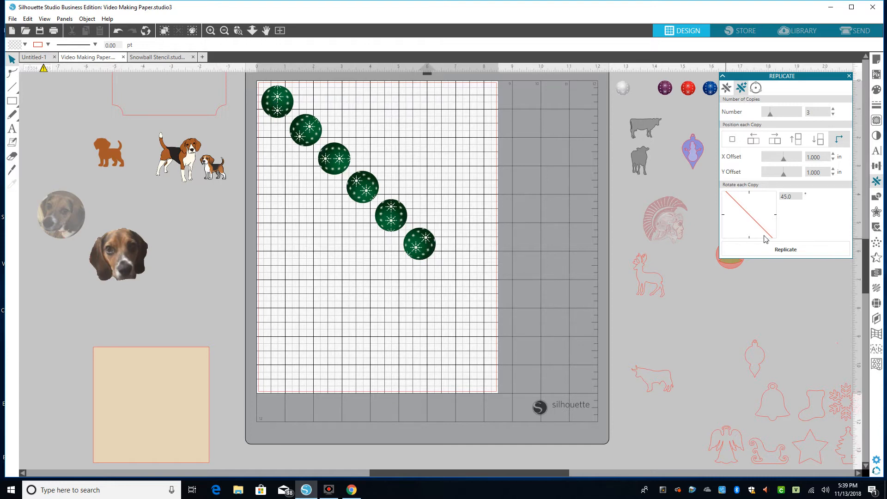
# Change the rotation for each replicated copy to -90°.
pyautogui.moveTo(769, 239); pyautogui.dragTo(742, 252)
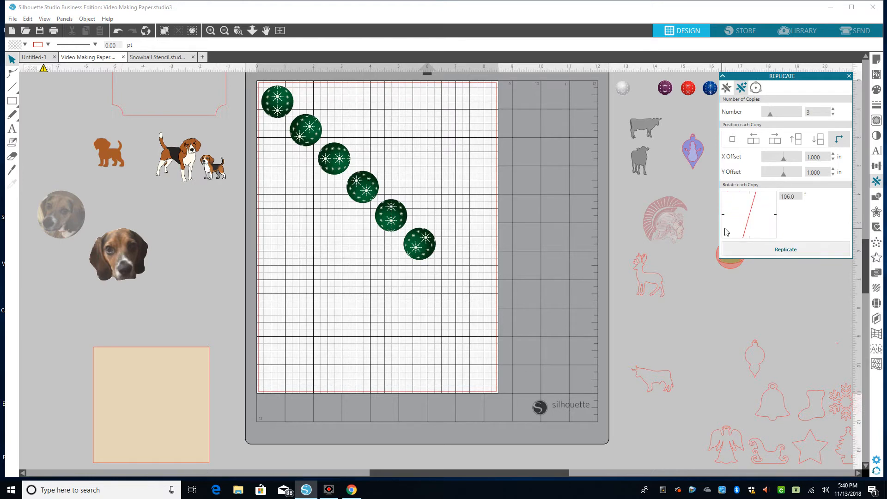
pyautogui.moveTo(754, 208)
pyautogui.mouseDown()
pyautogui.moveTo(757, 196)
pyautogui.moveTo(750, 198)
pyautogui.mouseUp()
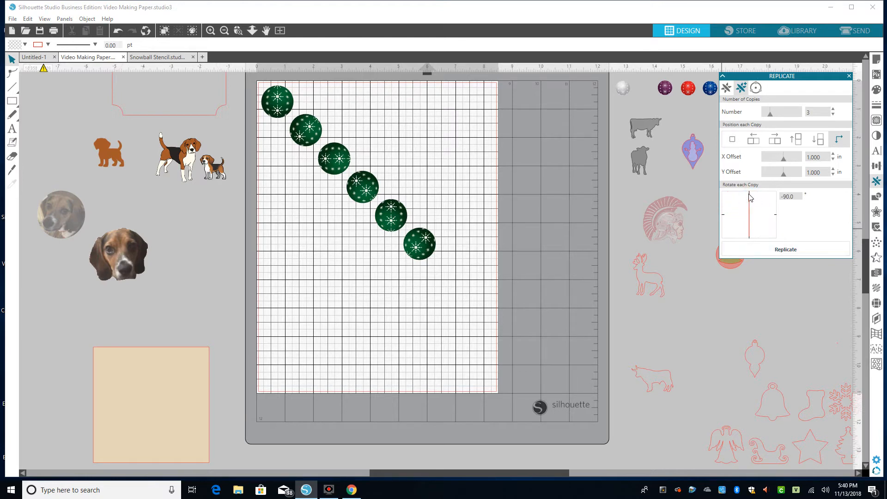
pyautogui.click(277, 106)
pyautogui.click(279, 173)
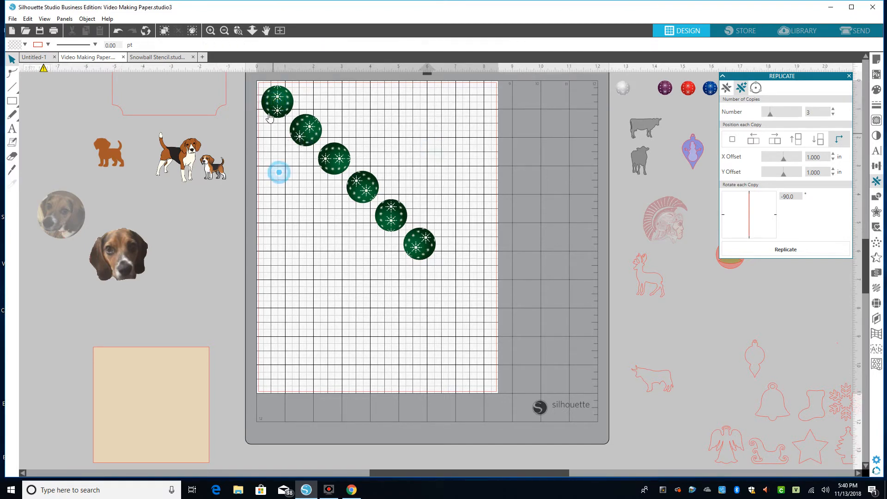
# Undo the diagonal replication of the green ornament and move the single ornament to the upper middle of the page.
pyautogui.click(118, 32)
pyautogui.click(118, 31)
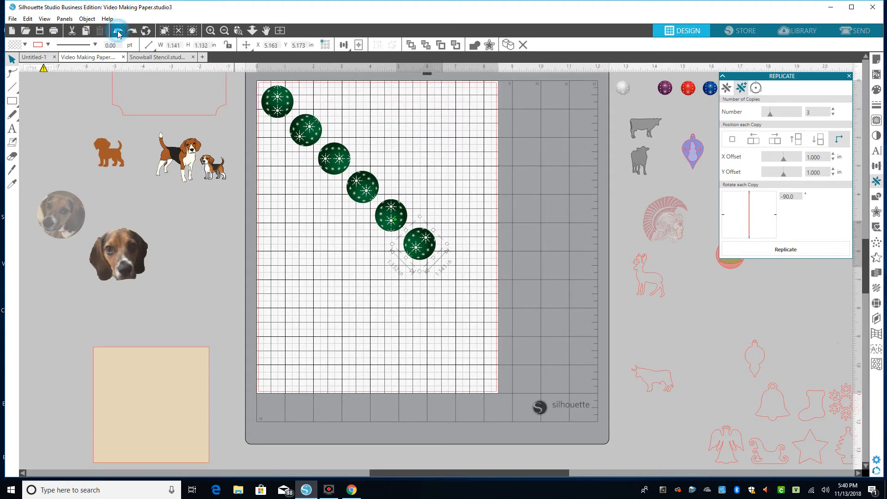
pyautogui.click(395, 151)
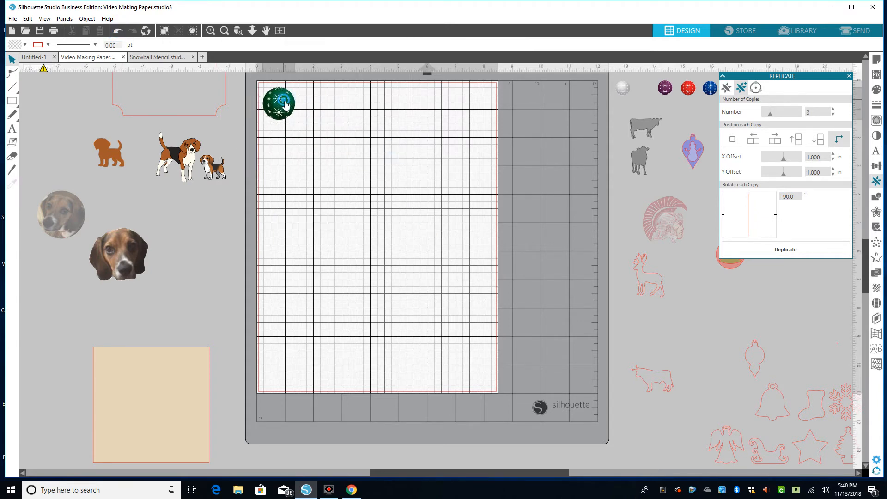
pyautogui.moveTo(283, 102); pyautogui.dragTo(288, 109)
pyautogui.click(195, 108)
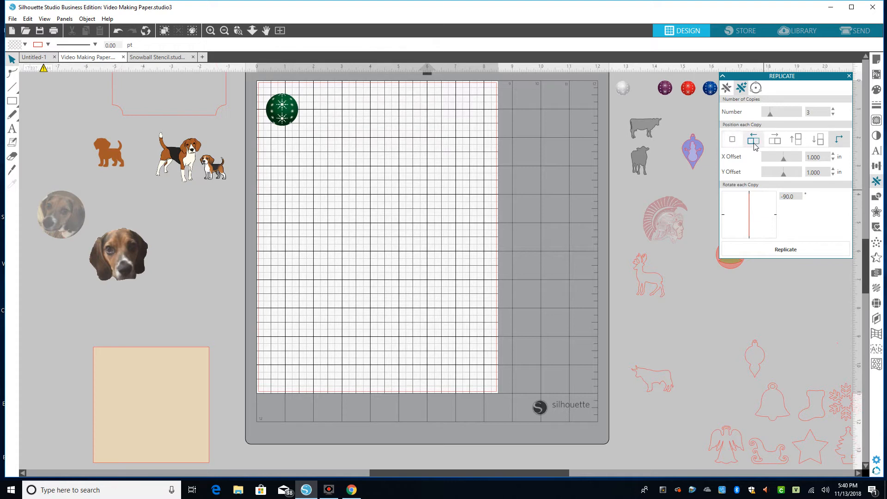
pyautogui.moveTo(284, 113); pyautogui.dragTo(364, 145)
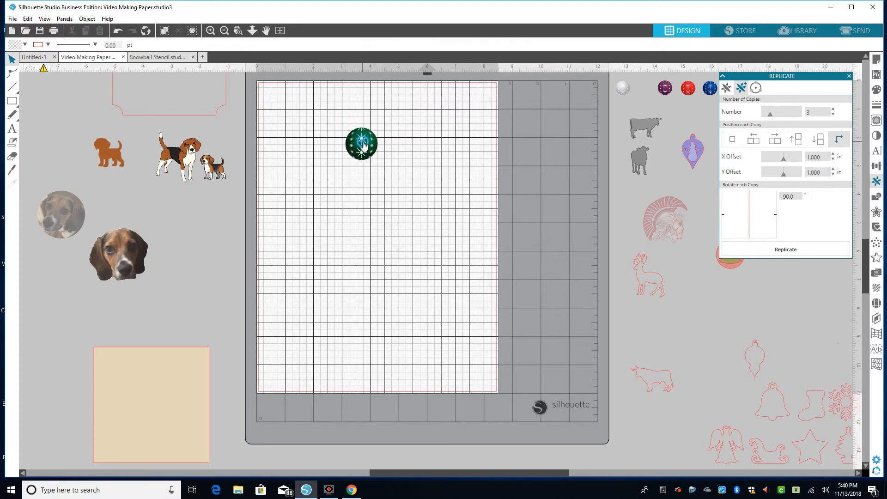
# Try replicating the green ornament as 3 copies to its left, each rotated by -90°.
pyautogui.click(755, 141)
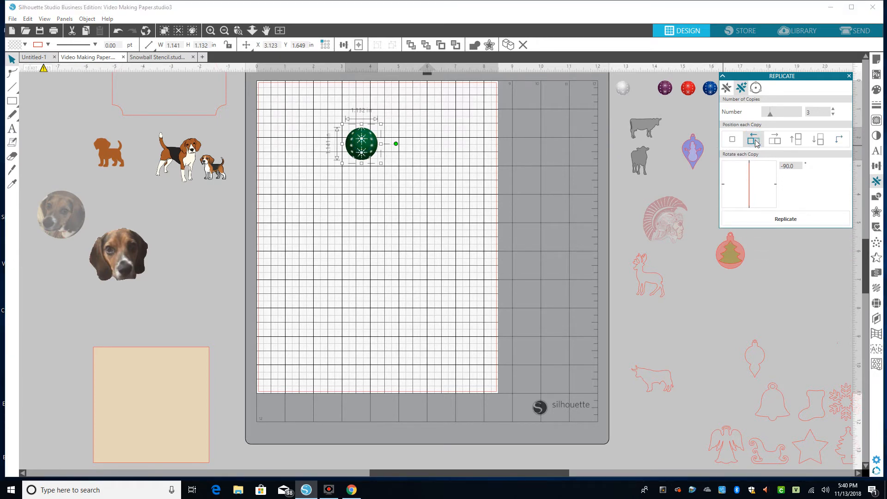
pyautogui.click(770, 223)
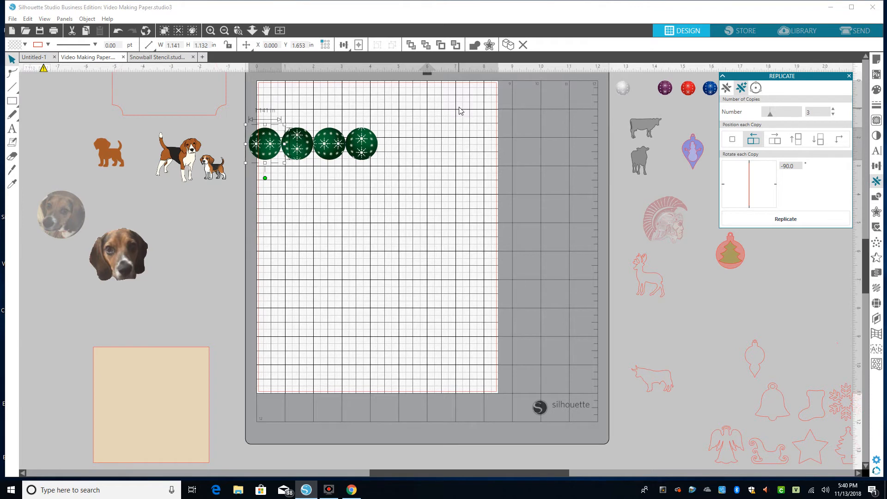
pyautogui.click(118, 31)
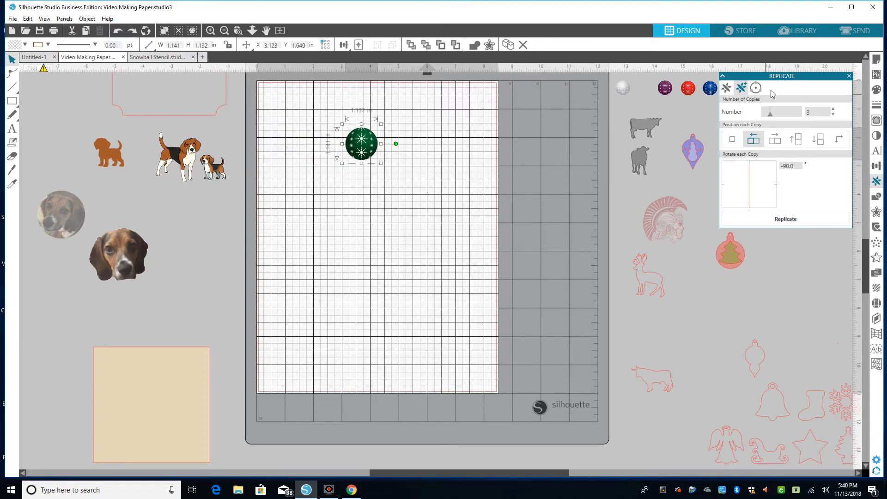
# Try replicating the green ornament to its left with the number of copies set to 1, and delete the resulting copies.
pyautogui.doubleClick(819, 112)
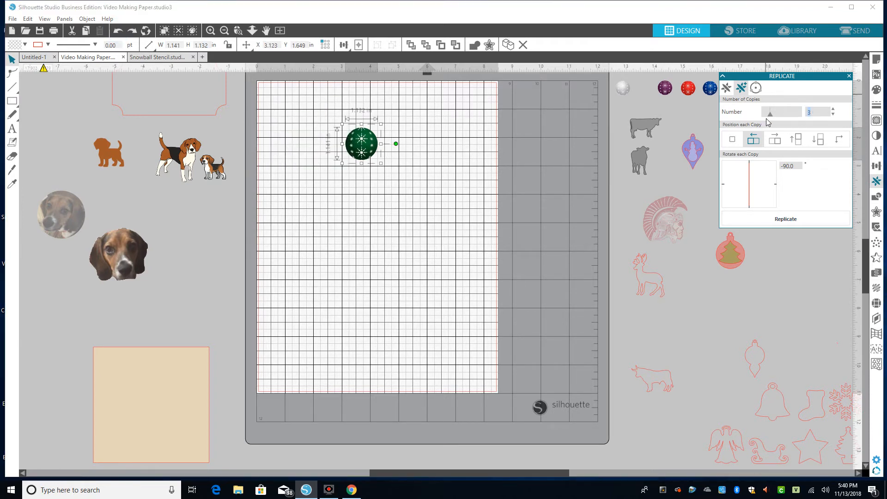
pyautogui.write('1')
pyautogui.click(754, 141)
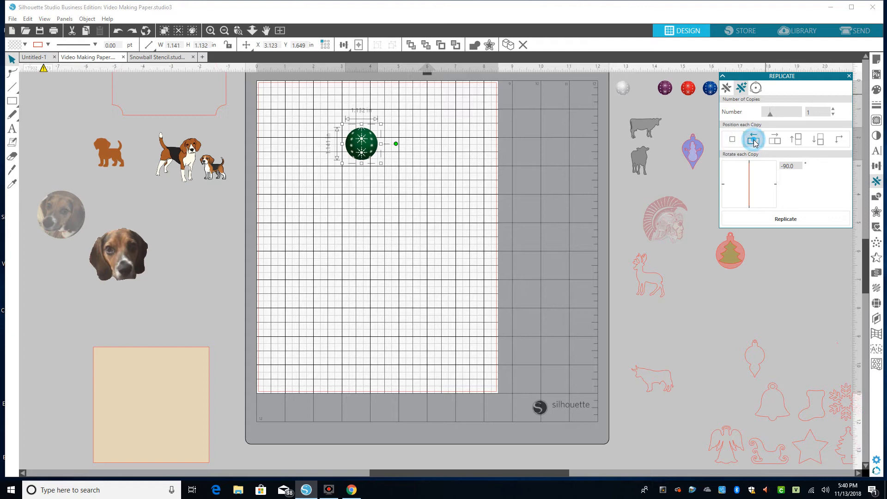
pyautogui.click(786, 220)
pyautogui.click(441, 159)
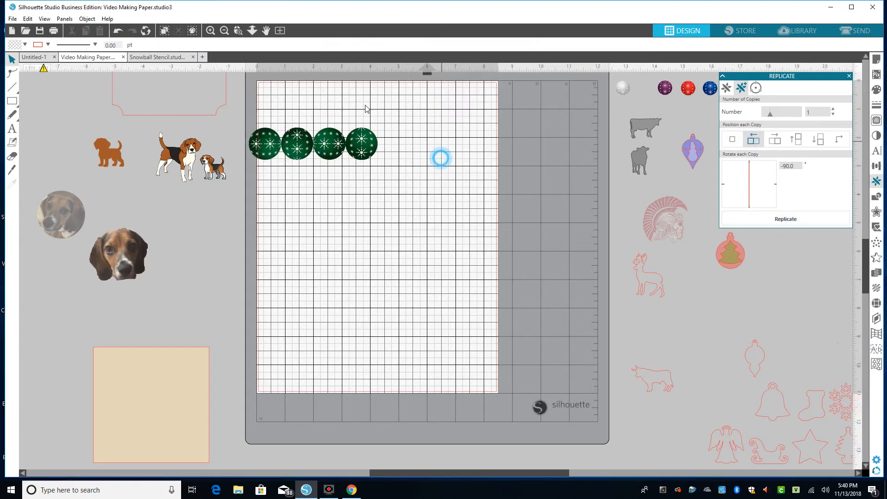
pyautogui.click(114, 31)
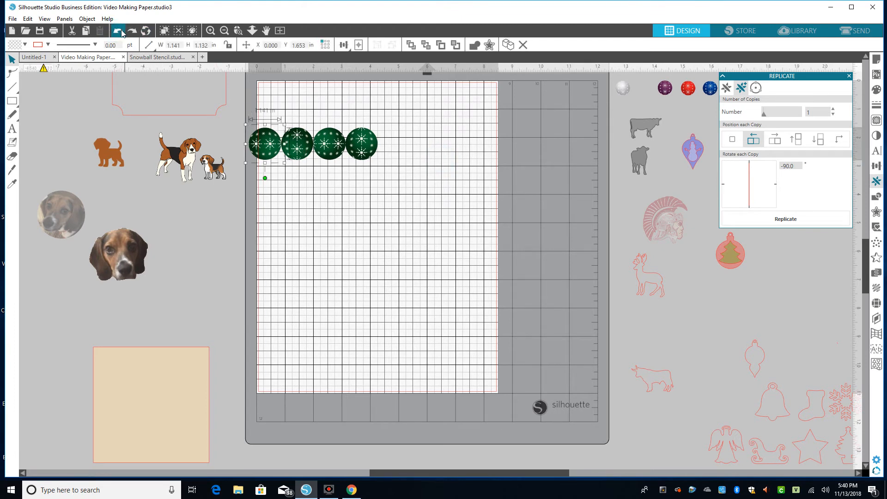
pyautogui.moveTo(238, 129); pyautogui.dragTo(348, 152)
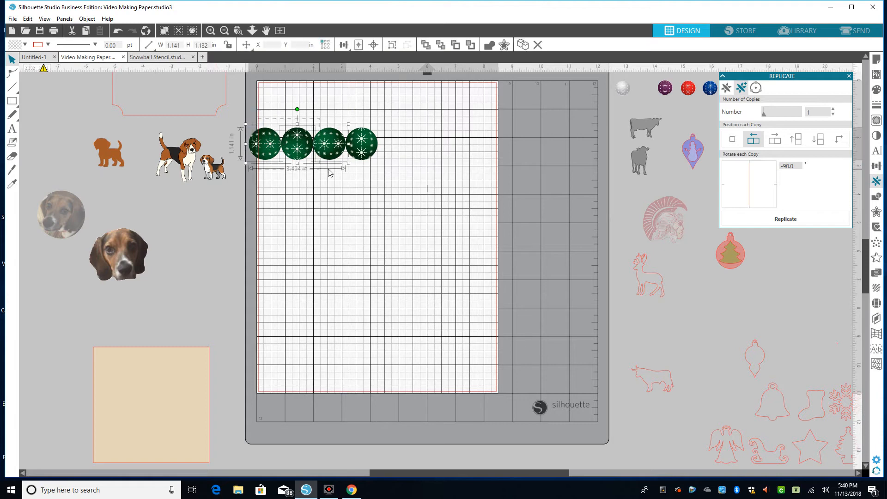
pyautogui.press('Delete')
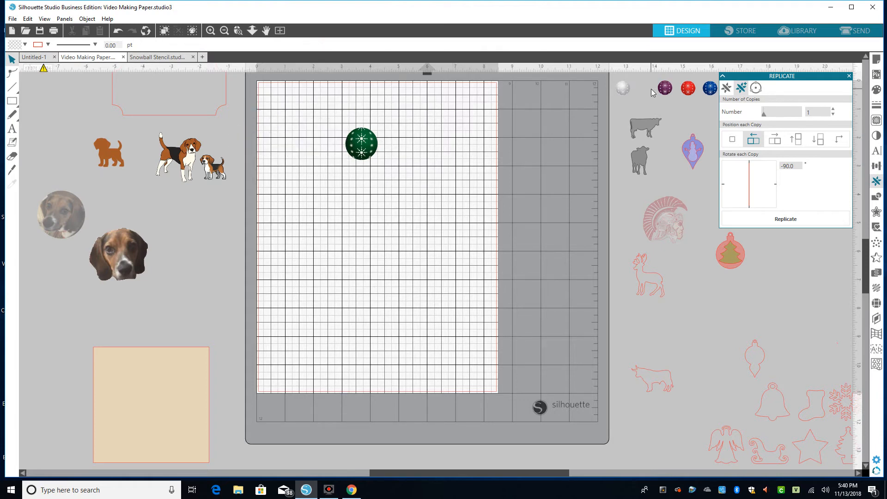
# Try replicating the green ornament as a single copy to its left, rotated by -90°, and undo the copy.
pyautogui.click(833, 115)
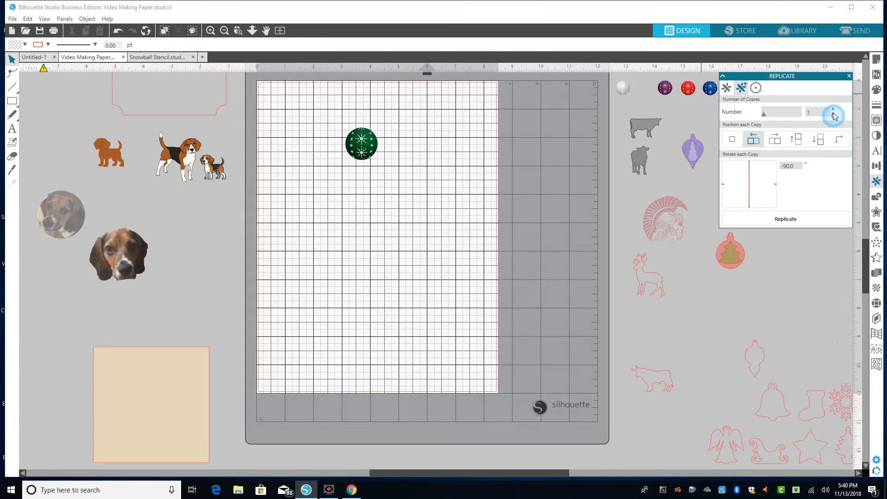
pyautogui.click(832, 108)
pyautogui.click(833, 114)
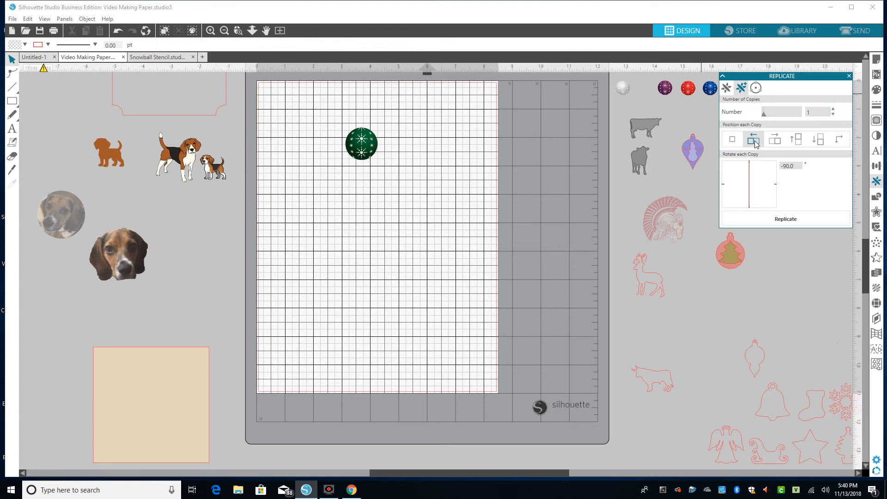
pyautogui.click(374, 141)
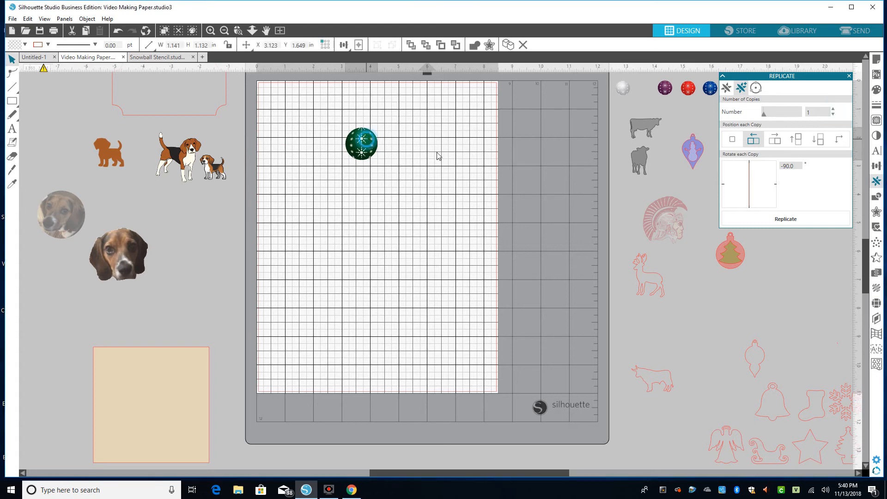
pyautogui.click(765, 221)
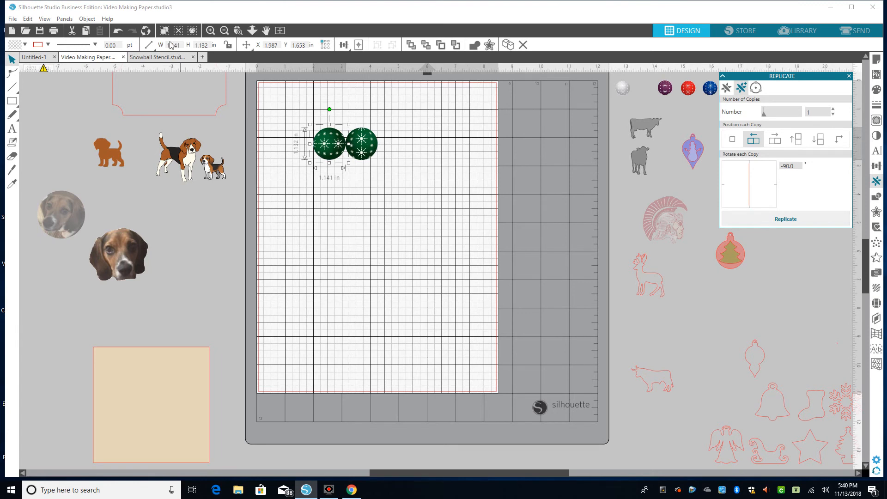
pyautogui.click(119, 33)
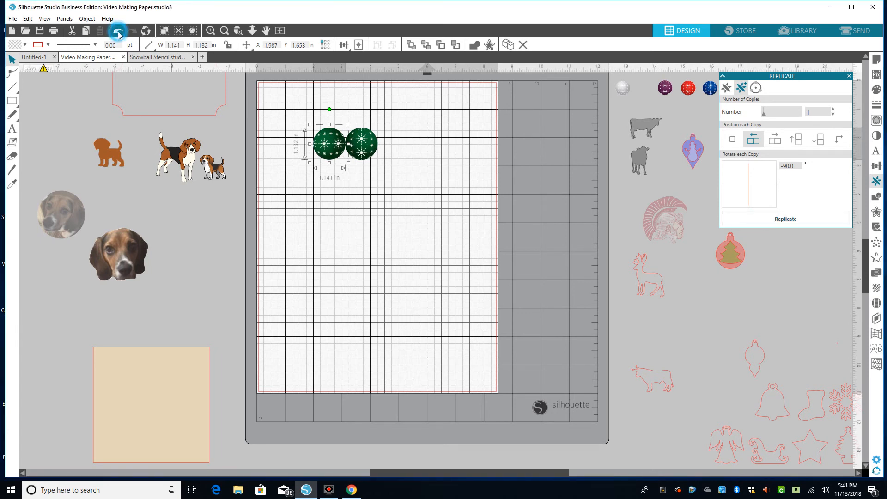
# Try replicating the green ornament once to its right with the same rotation, and undo the copy.
pyautogui.click(776, 140)
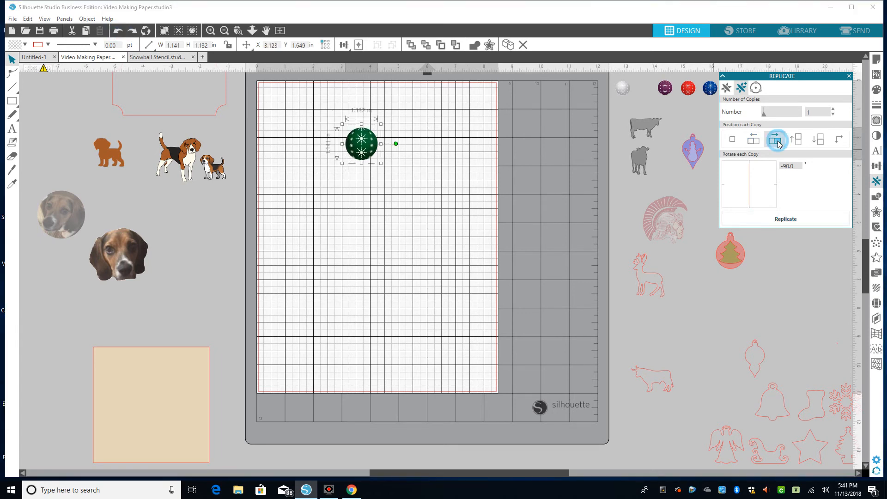
pyautogui.click(775, 221)
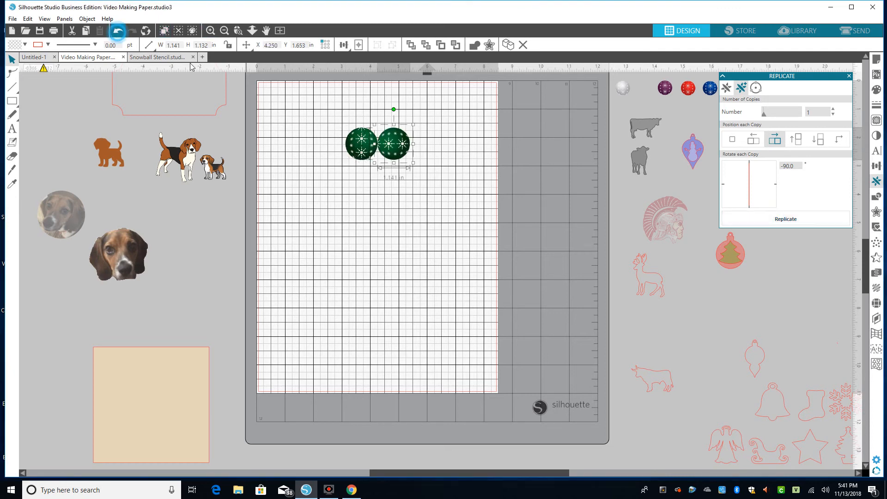
pyautogui.click(119, 31)
# Try a copy above the green ornament, reset the rotation of each copy to 0°, and undo the copy.
pyautogui.click(797, 140)
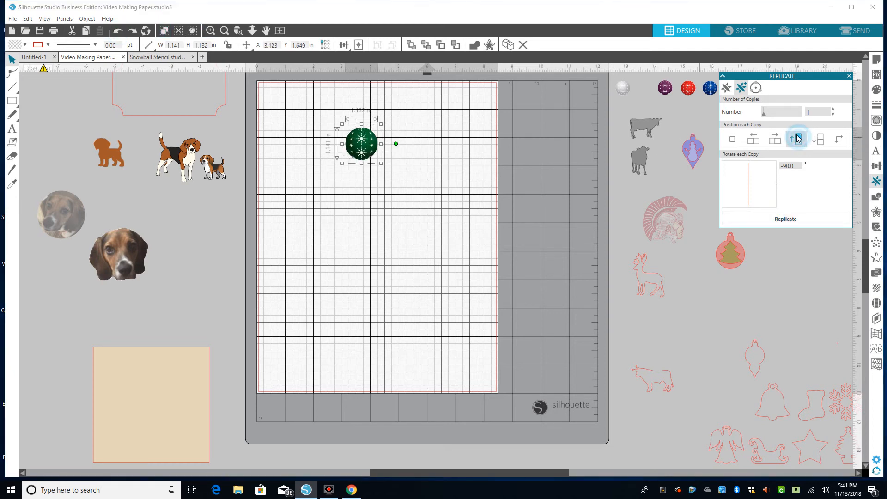
pyautogui.click(788, 221)
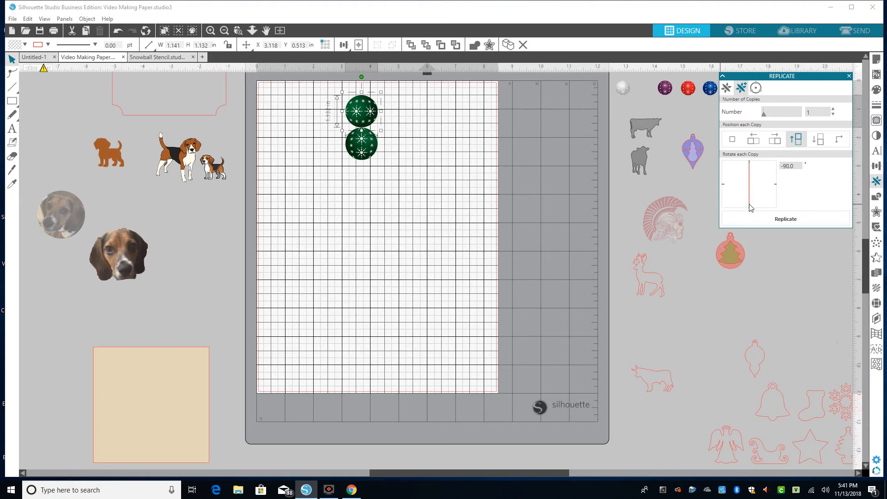
pyautogui.moveTo(750, 208); pyautogui.dragTo(782, 189)
pyautogui.click(118, 31)
pyautogui.click(118, 32)
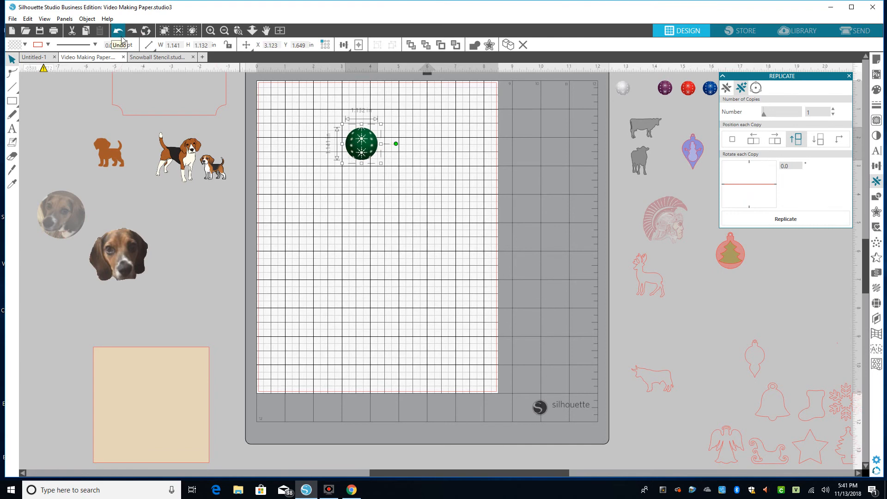
# Replicate the green ornament once directly below it and switch the copy position to custom X and Y offsets.
pyautogui.click(822, 143)
pyautogui.click(797, 222)
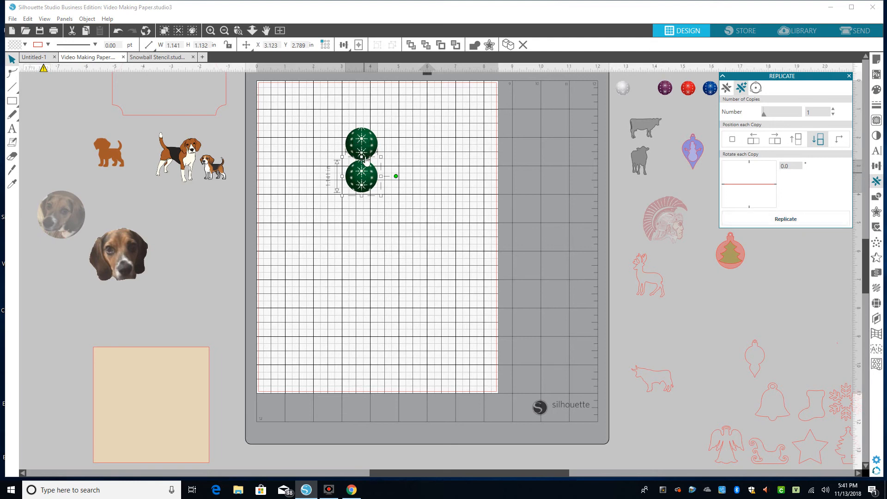
pyautogui.click(840, 139)
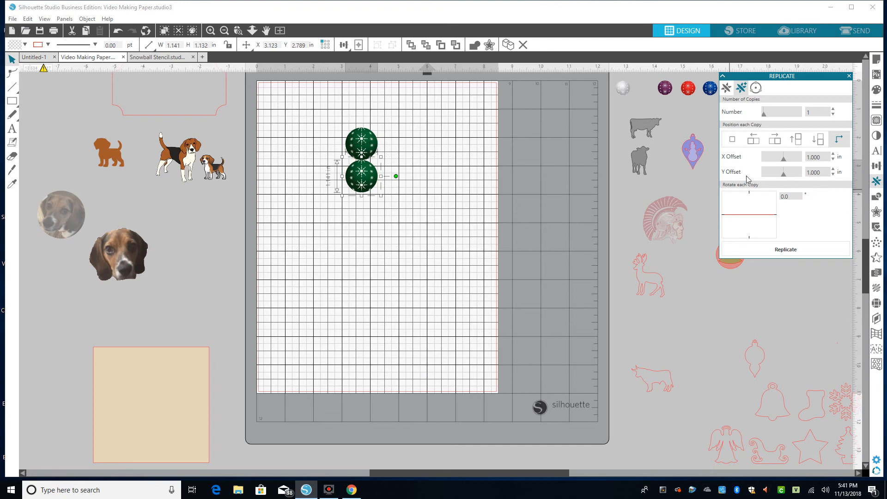
# Move the upper green ornament to the page's upper left, at about X 0.9, Y 0.9 in, and delete its lower copy.
pyautogui.moveTo(370, 144); pyautogui.dragTo(367, 122)
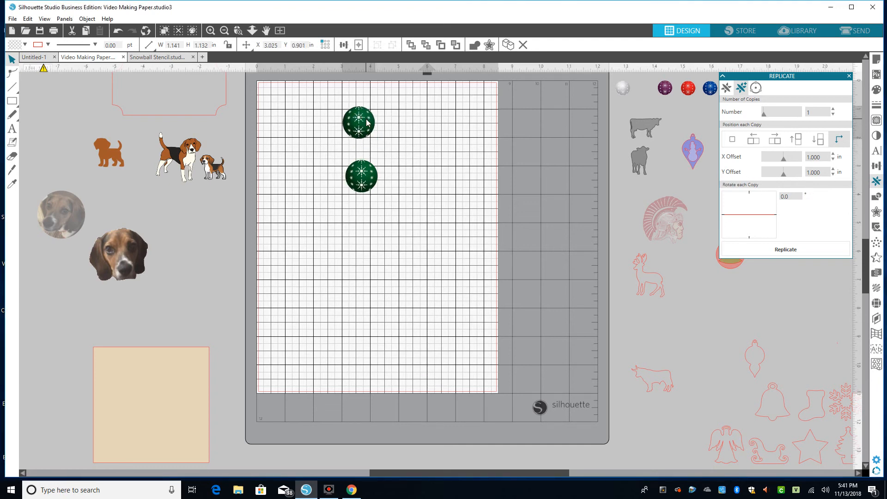
pyautogui.moveTo(369, 172); pyautogui.dragTo(367, 168)
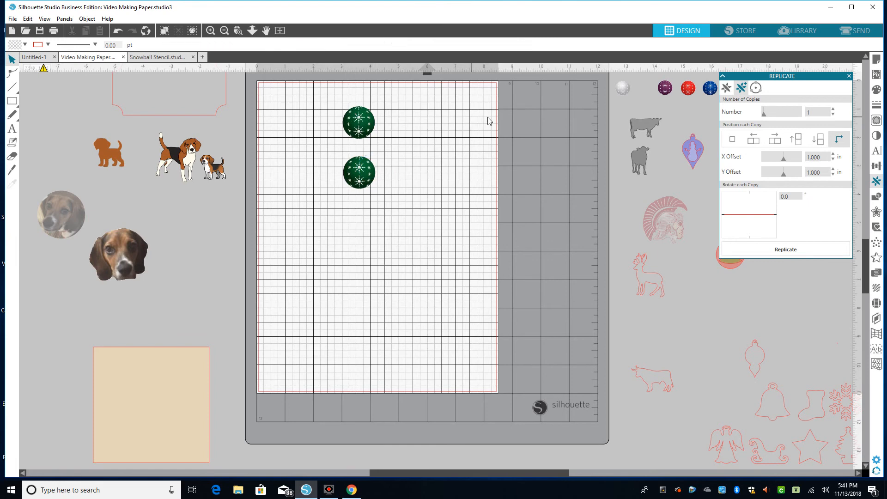
pyautogui.moveTo(356, 123); pyautogui.dragTo(298, 129)
pyautogui.click(360, 167)
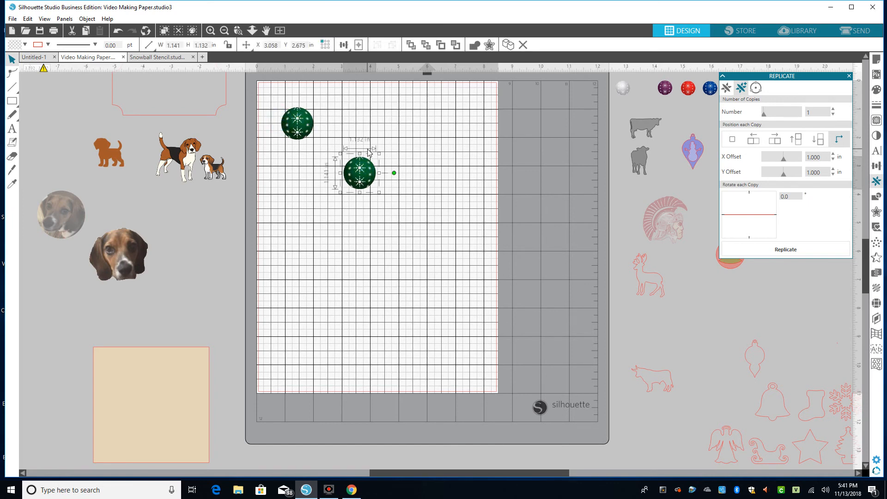
pyautogui.press('Delete')
pyautogui.moveTo(305, 131); pyautogui.dragTo(306, 133)
pyautogui.click(301, 127)
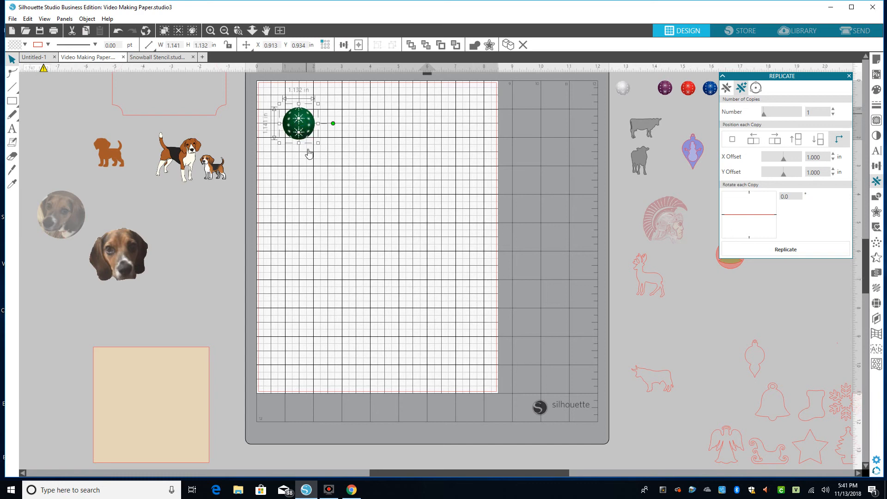
pyautogui.click(317, 170)
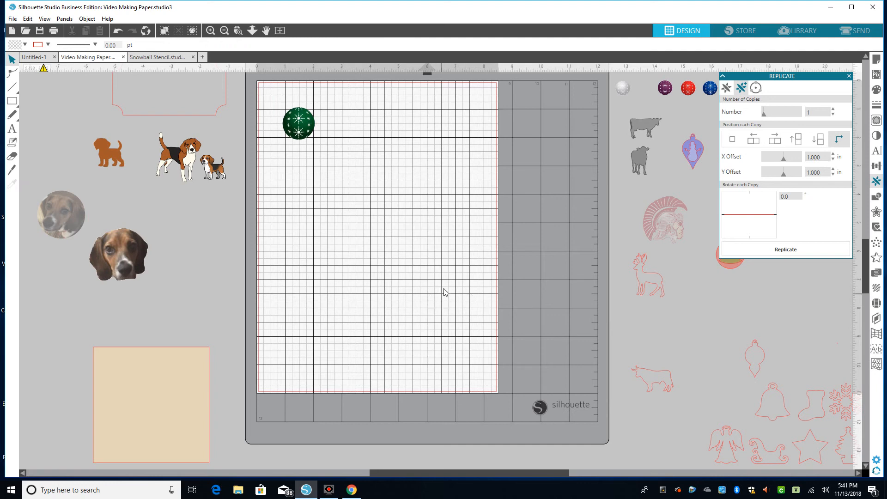
# Replicate the green ornament once with an X offset of 5 in and a Y offset of 5 in.
pyautogui.click(817, 112)
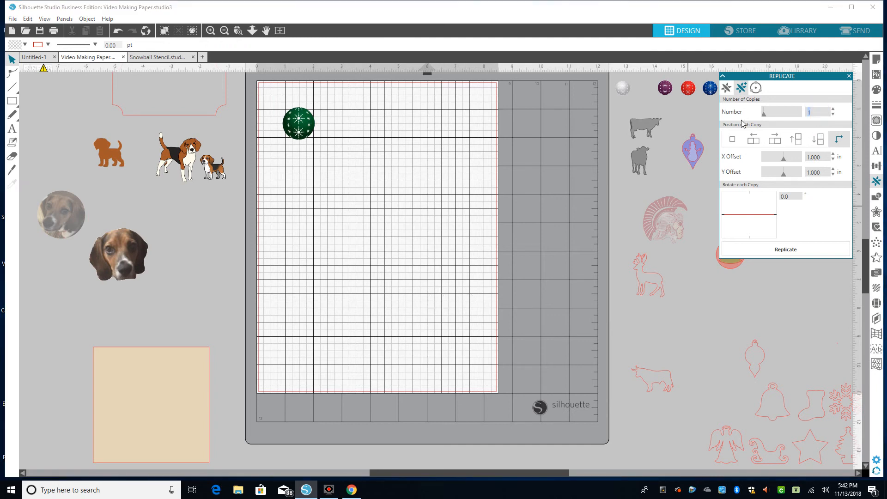
pyautogui.click(827, 157)
pyautogui.write('5')
pyautogui.click(822, 172)
pyautogui.write('5')
pyautogui.click(768, 252)
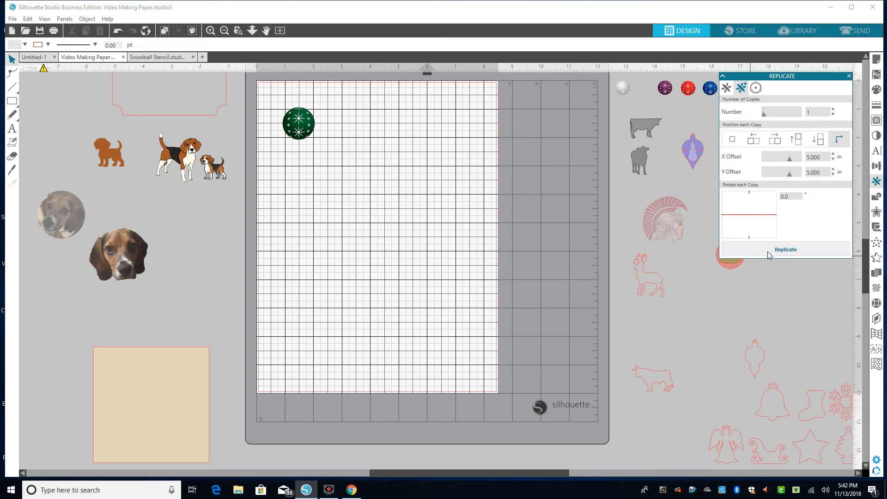
pyautogui.click(767, 251)
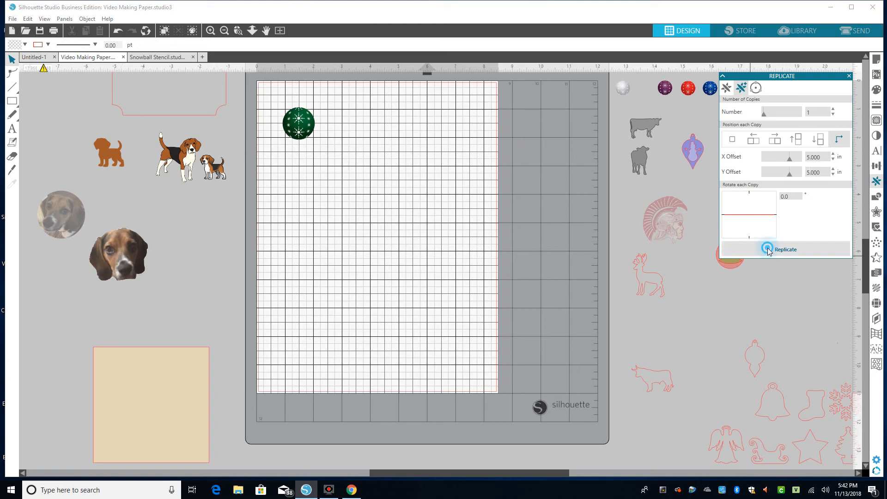
pyautogui.click(299, 124)
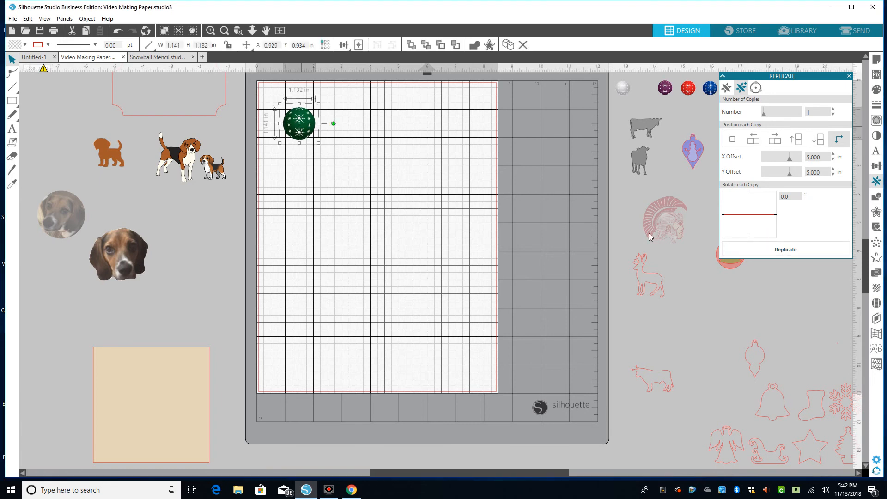
pyautogui.click(748, 248)
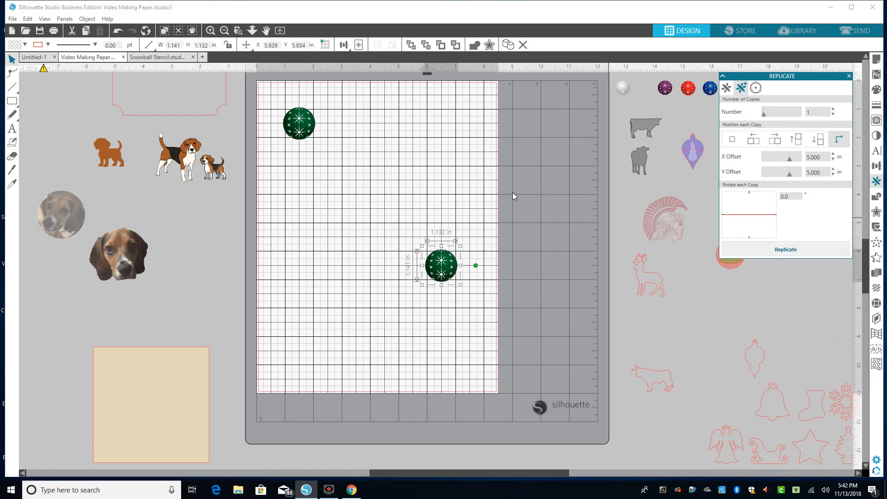
pyautogui.click(525, 166)
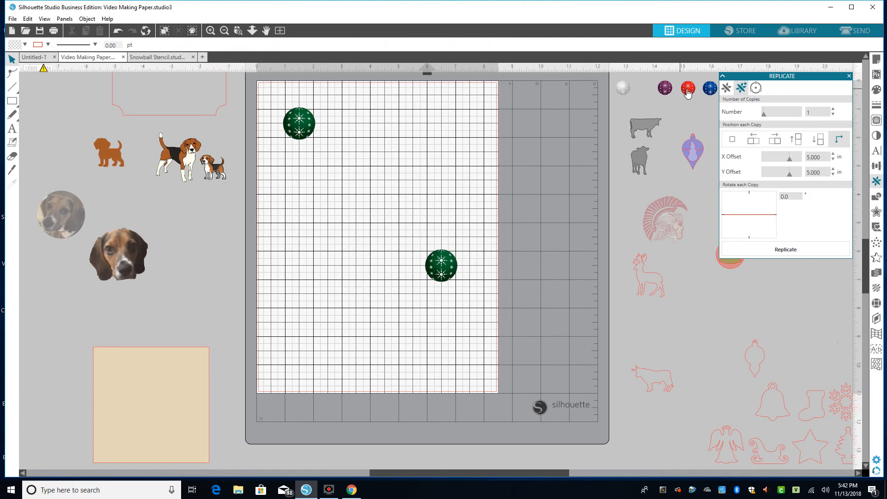
# Place the red ornament in the page's upper right, about 1.19 in wide, and try replicating it with X and Y offsets of -5 in.
pyautogui.moveTo(687, 92); pyautogui.dragTo(434, 128)
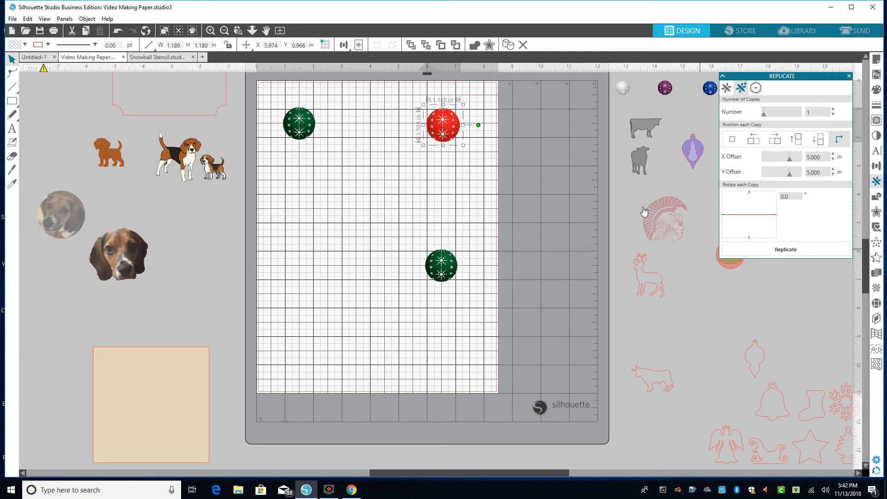
pyautogui.click(820, 157)
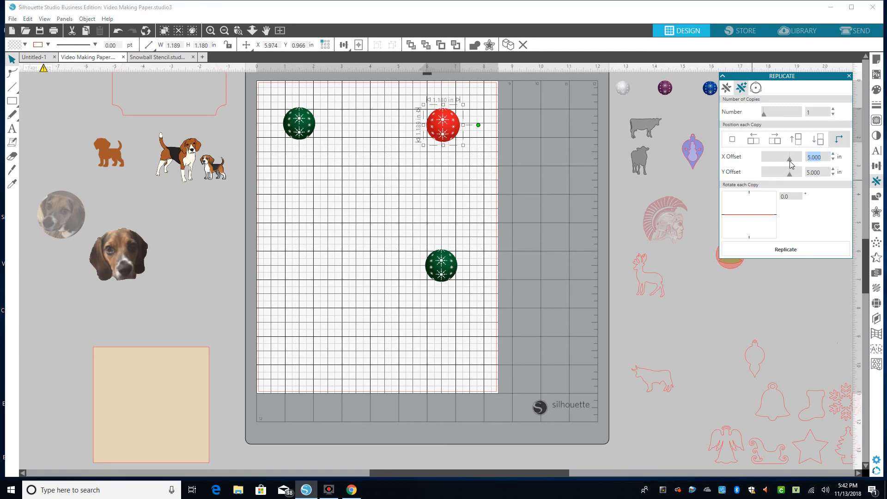
pyautogui.moveTo(773, 159); pyautogui.dragTo(735, 161)
pyautogui.write('-5')
pyautogui.press('Tab')
pyautogui.write('-5')
pyautogui.click(798, 247)
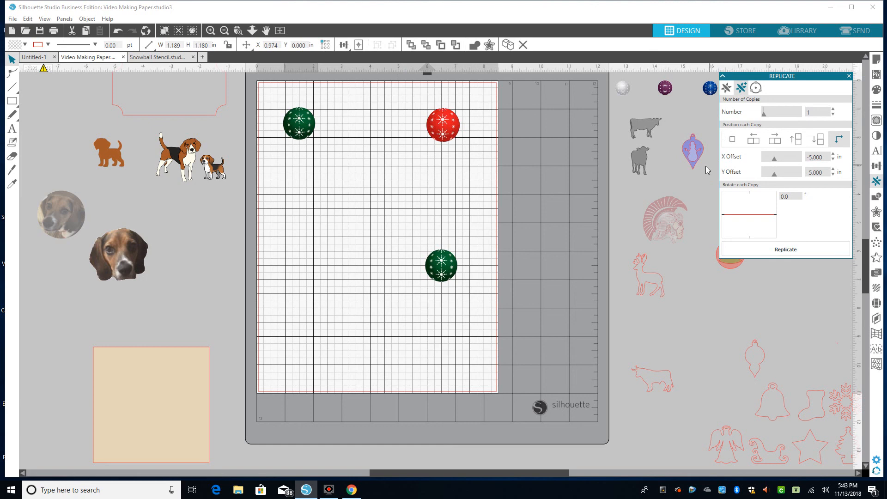
pyautogui.doubleClick(826, 158)
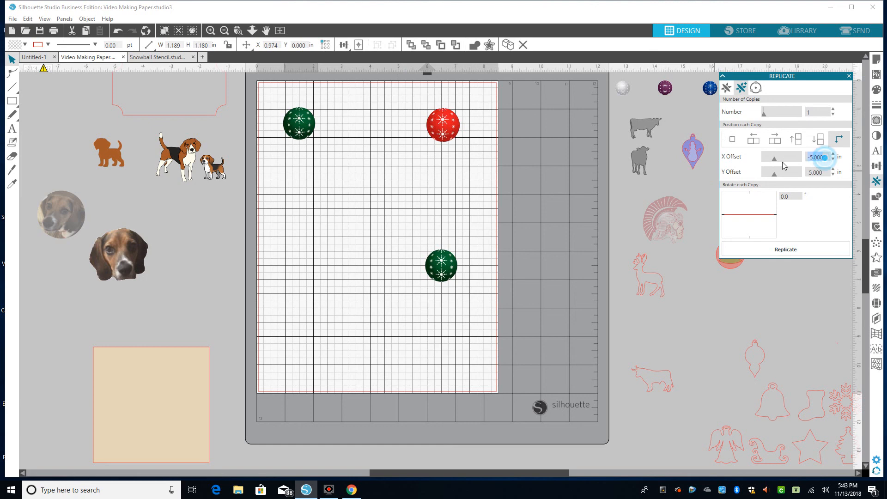
pyautogui.doubleClick(826, 172)
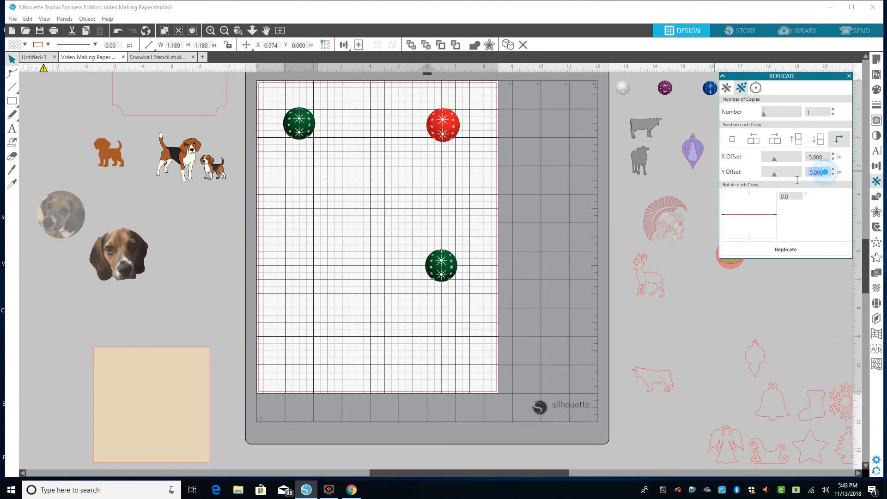
pyautogui.click(118, 30)
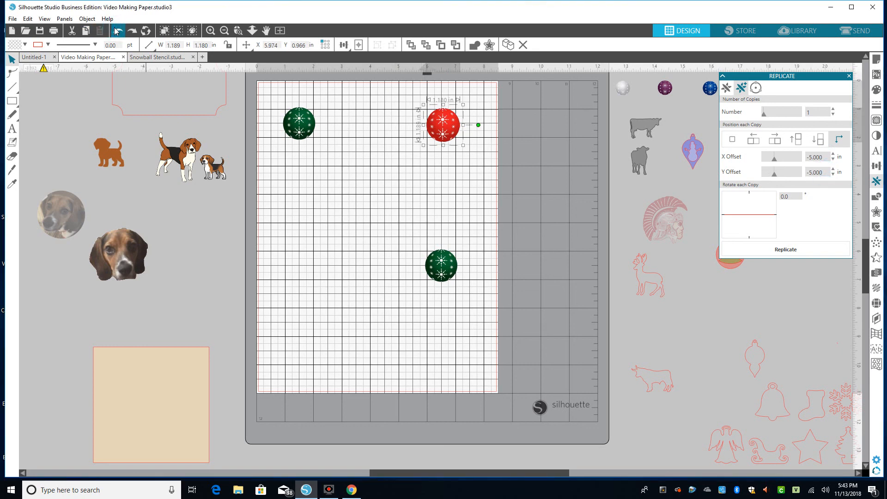
# Change the Y offset to 5 in and replicate the red ornament diagonally toward the lower left of the page.
pyautogui.doubleClick(827, 171)
pyautogui.write('5')
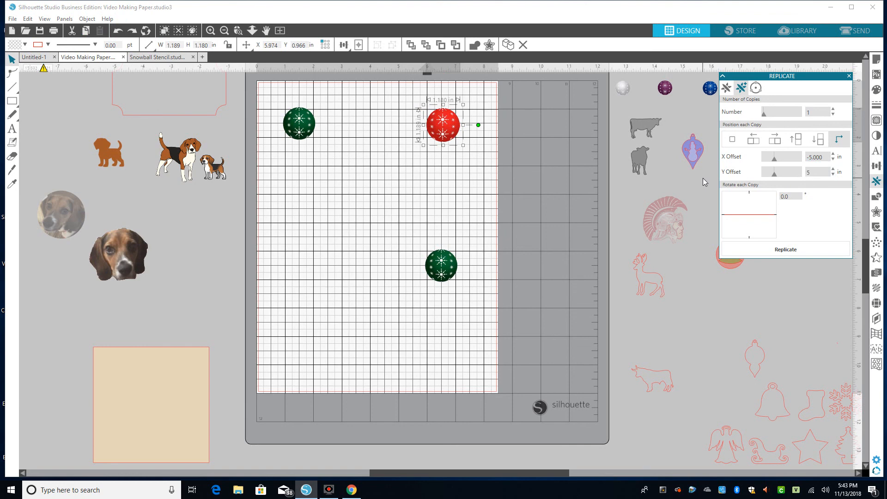
pyautogui.click(766, 250)
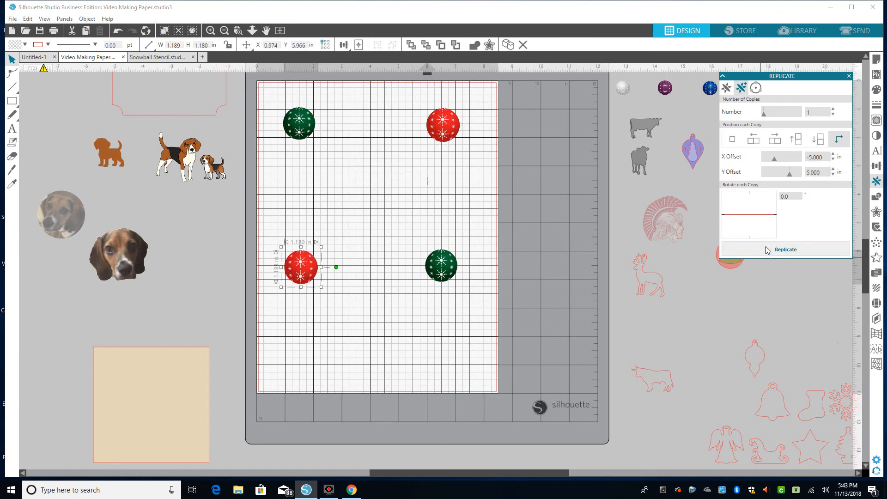
pyautogui.click(583, 159)
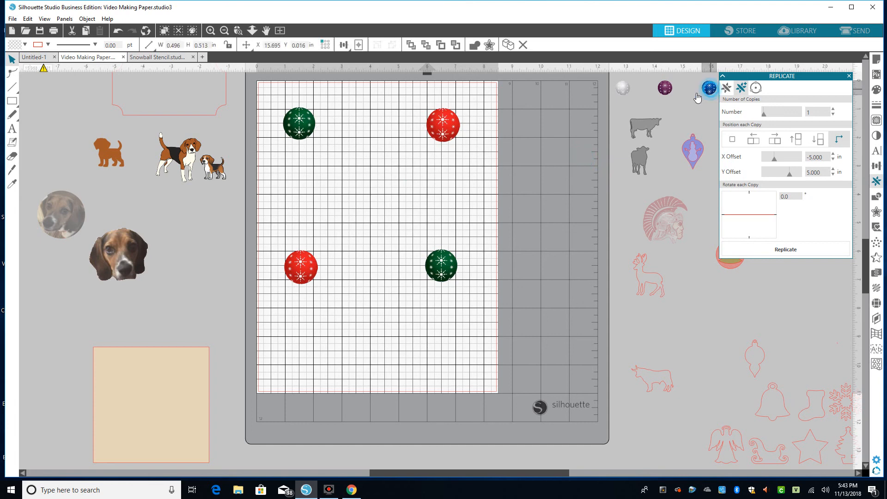
# Place the blue ornament below the upper green one, about 1.2 in across, and replicate it with offsets of X 5 in and Y 0 in.
pyautogui.moveTo(710, 88); pyautogui.dragTo(320, 201)
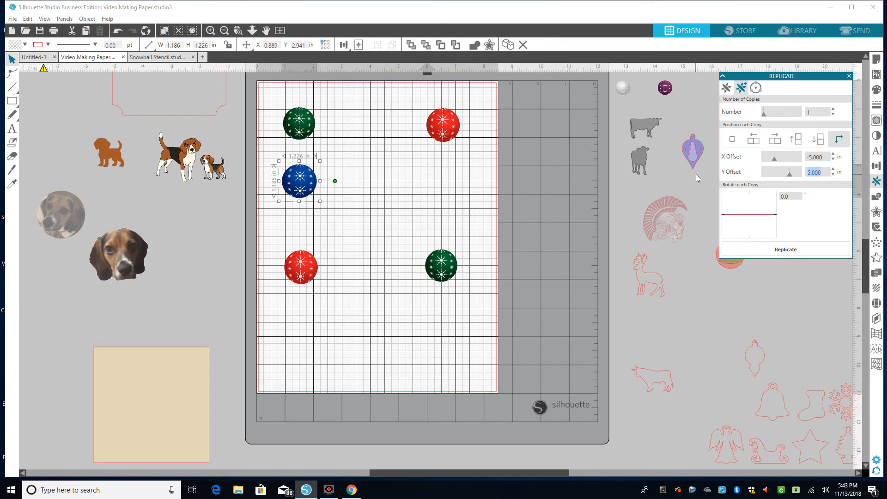
pyautogui.press('BackSpace')
pyautogui.click(825, 156)
pyautogui.write('5')
pyautogui.press('Return')
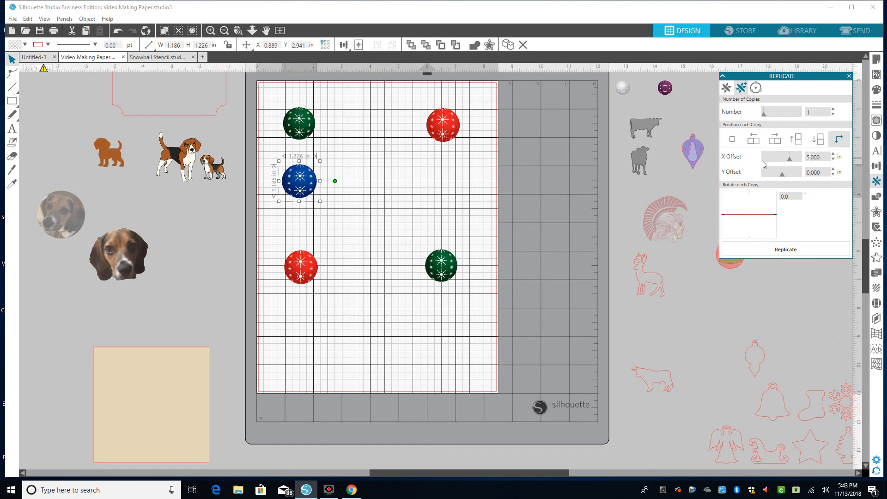
pyautogui.click(782, 250)
pyautogui.click(541, 174)
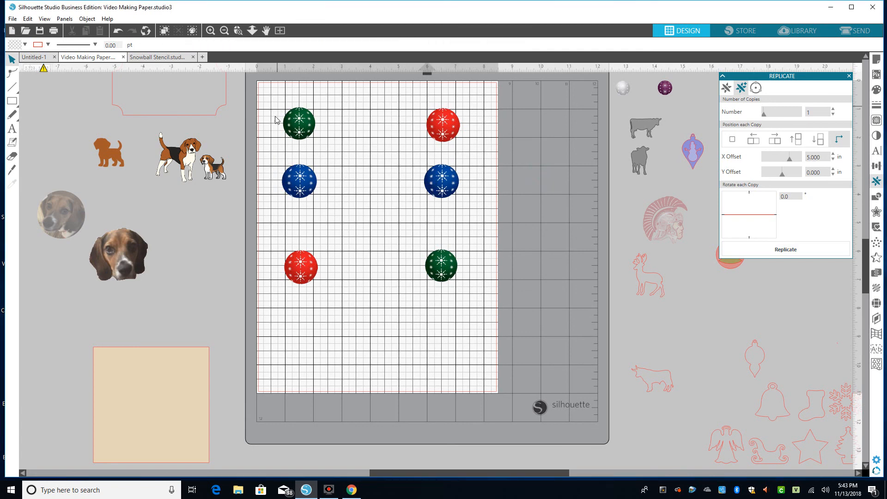
pyautogui.moveTo(275, 102); pyautogui.dragTo(466, 299)
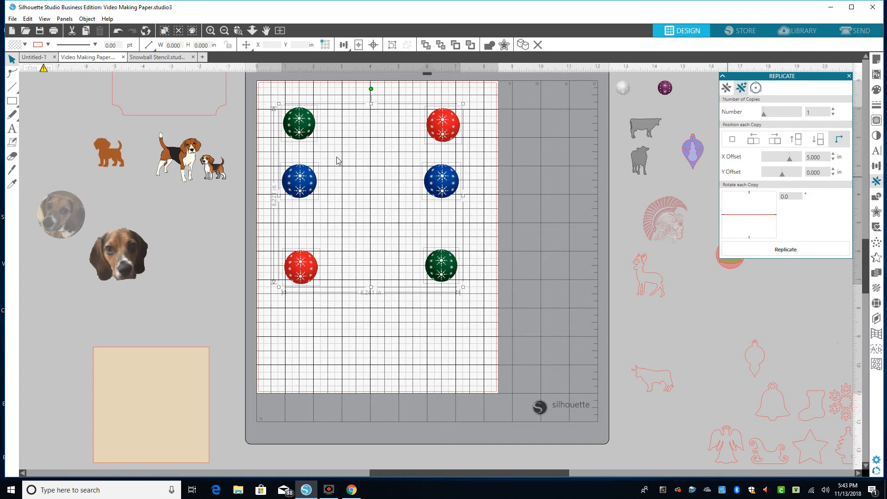
pyautogui.click(329, 302)
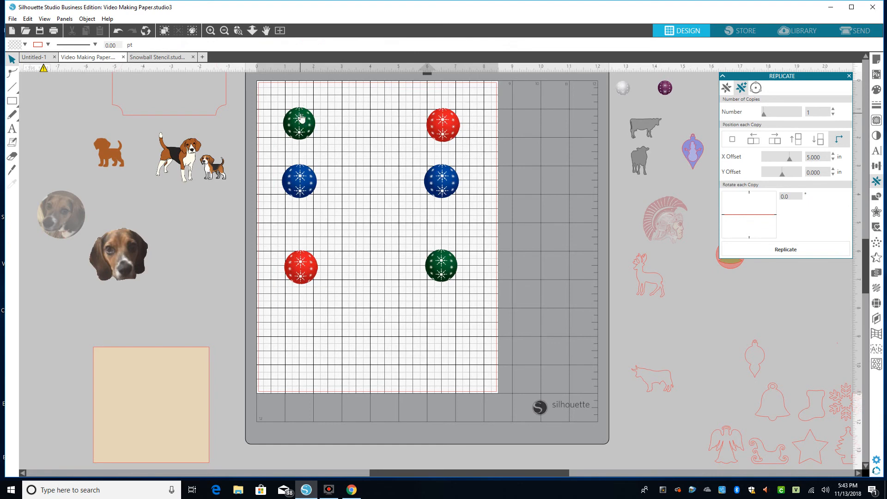
pyautogui.moveTo(411, 99); pyautogui.dragTo(491, 300)
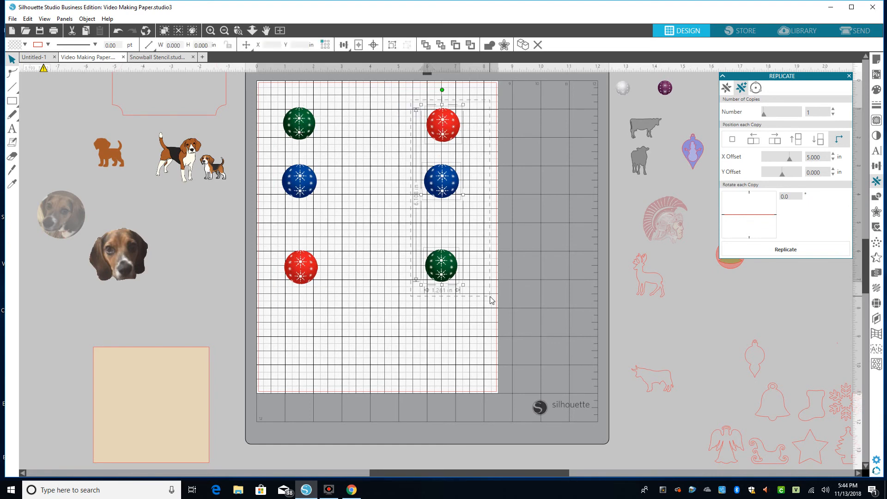
pyautogui.moveTo(276, 111); pyautogui.dragTo(300, 277)
# Move the beige square beside the page slightly upward.
pyautogui.moveTo(163, 359); pyautogui.dragTo(152, 319)
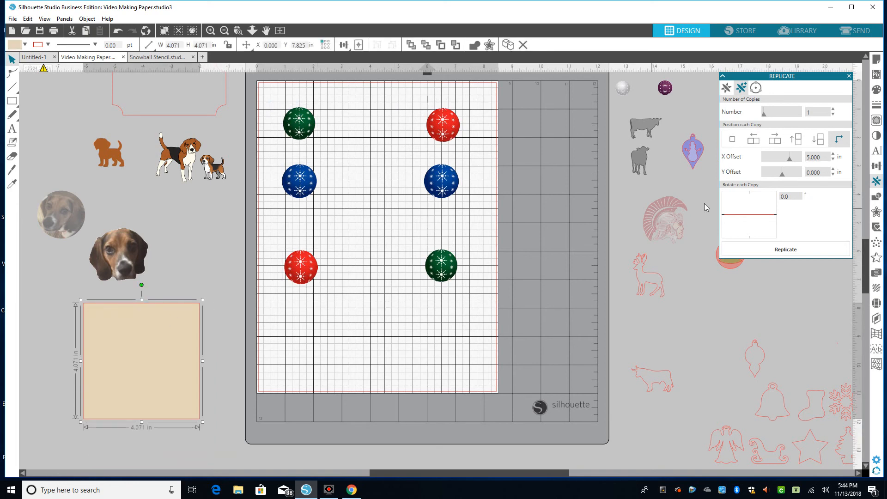